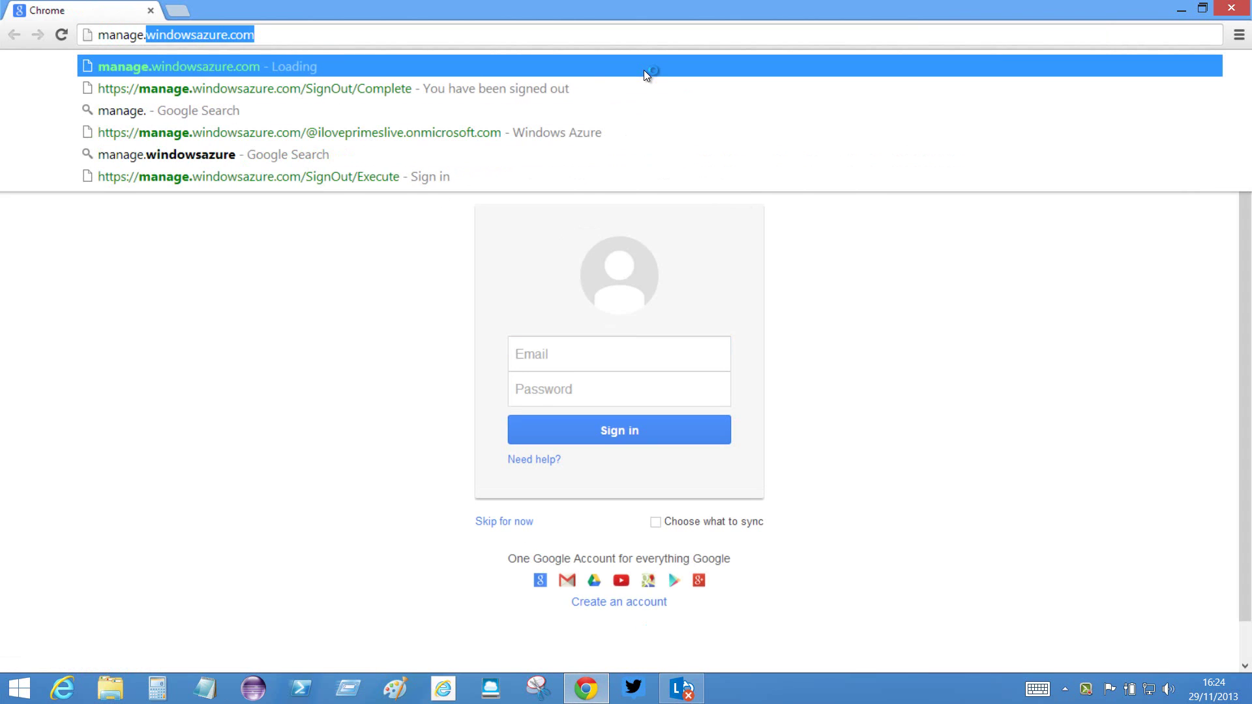
- Go to manage.windowsazure.com and enter the Microsoft account e-mail and password to sign in
{"action": "key", "text": "Return"}
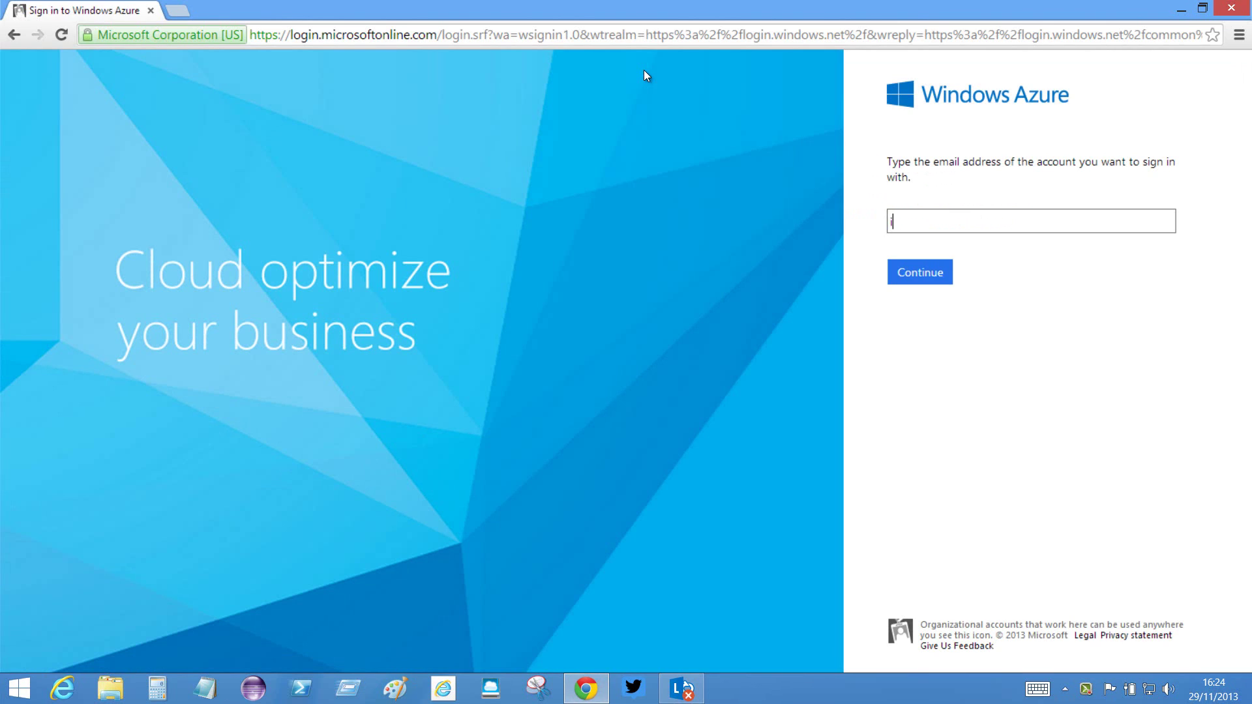
{"action": "left_click", "coordinate": [941, 274]}
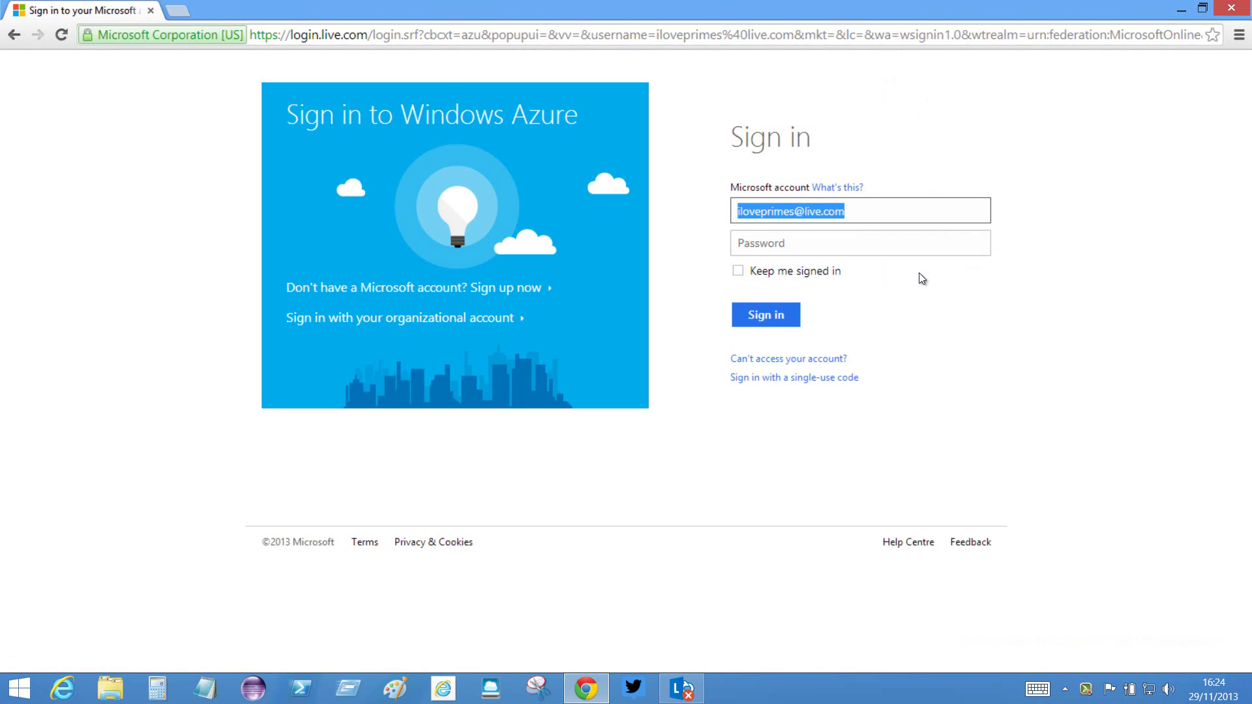
{"action": "left_click", "coordinate": [809, 245]}
{"action": "type", "text": "•••••••"}
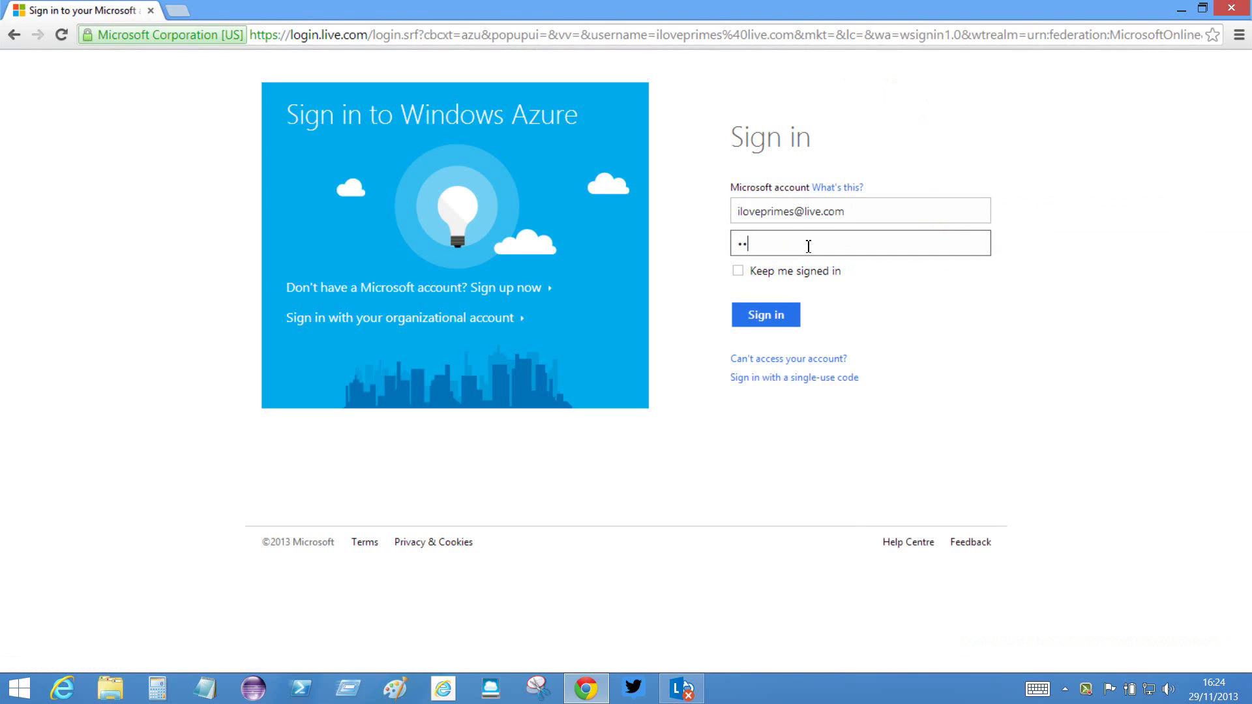
{"action": "type", "text": "•"}
- Sign in and view the Storage page, which lists no storage accounts yet
{"action": "left_click", "coordinate": [779, 316]}
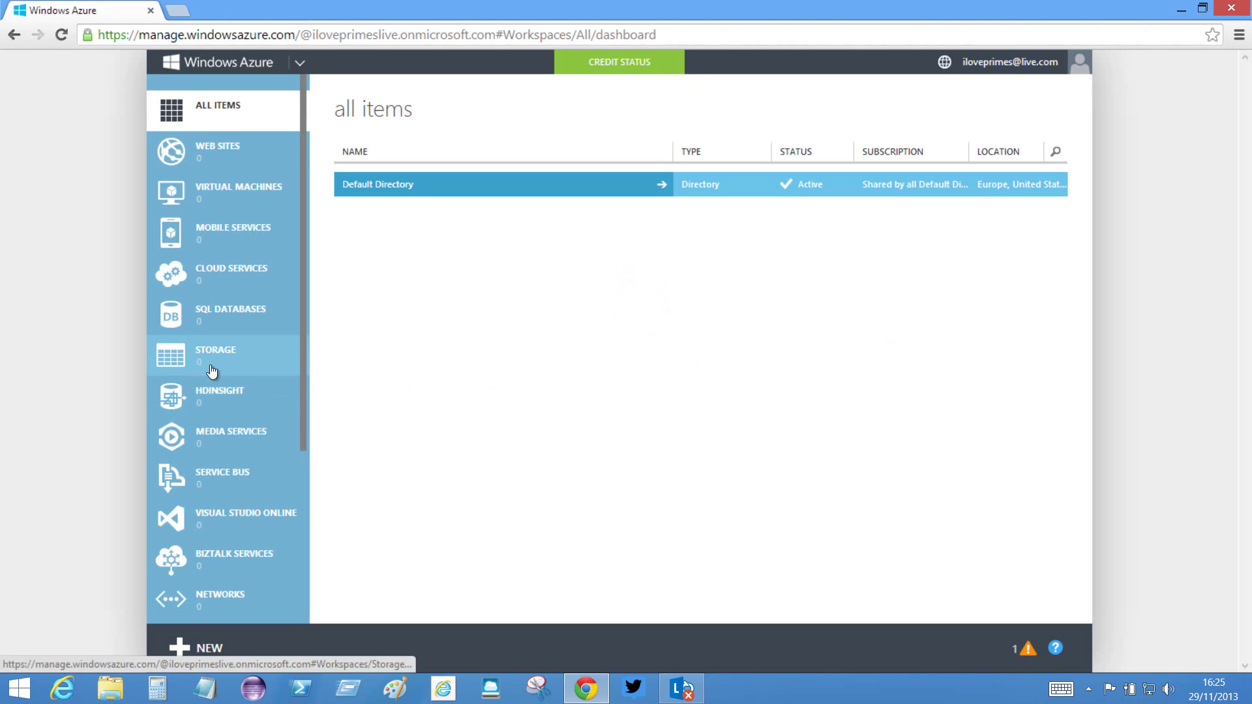
{"action": "left_click", "coordinate": [178, 359]}
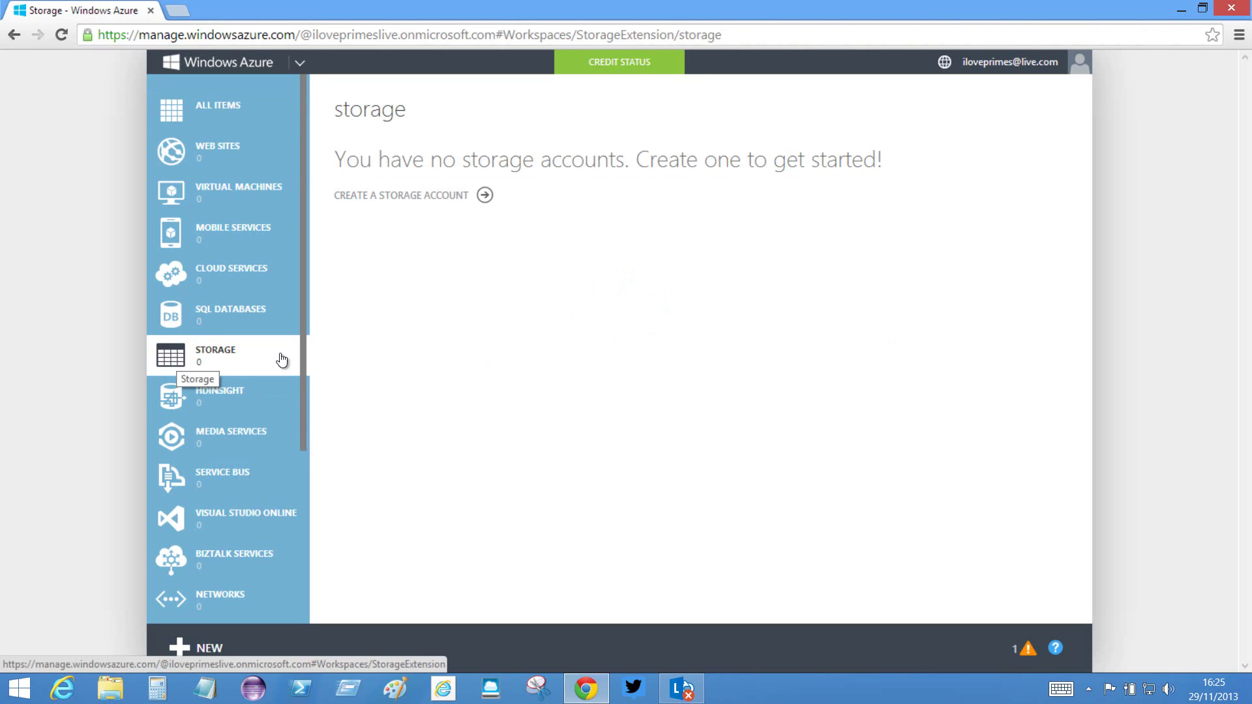
- Quick-create storage account 'iloveprimes' in North Europe with geo-replication disabled
{"action": "left_click", "coordinate": [484, 196]}
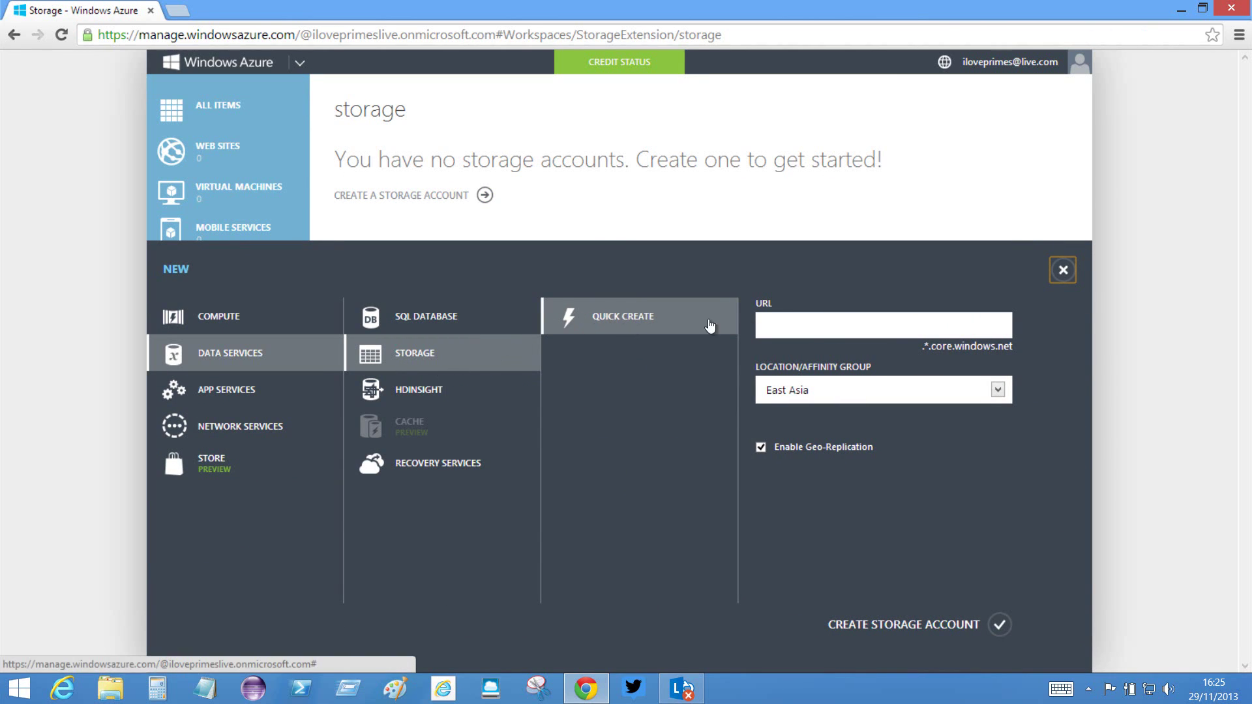
{"action": "left_click", "coordinate": [781, 326]}
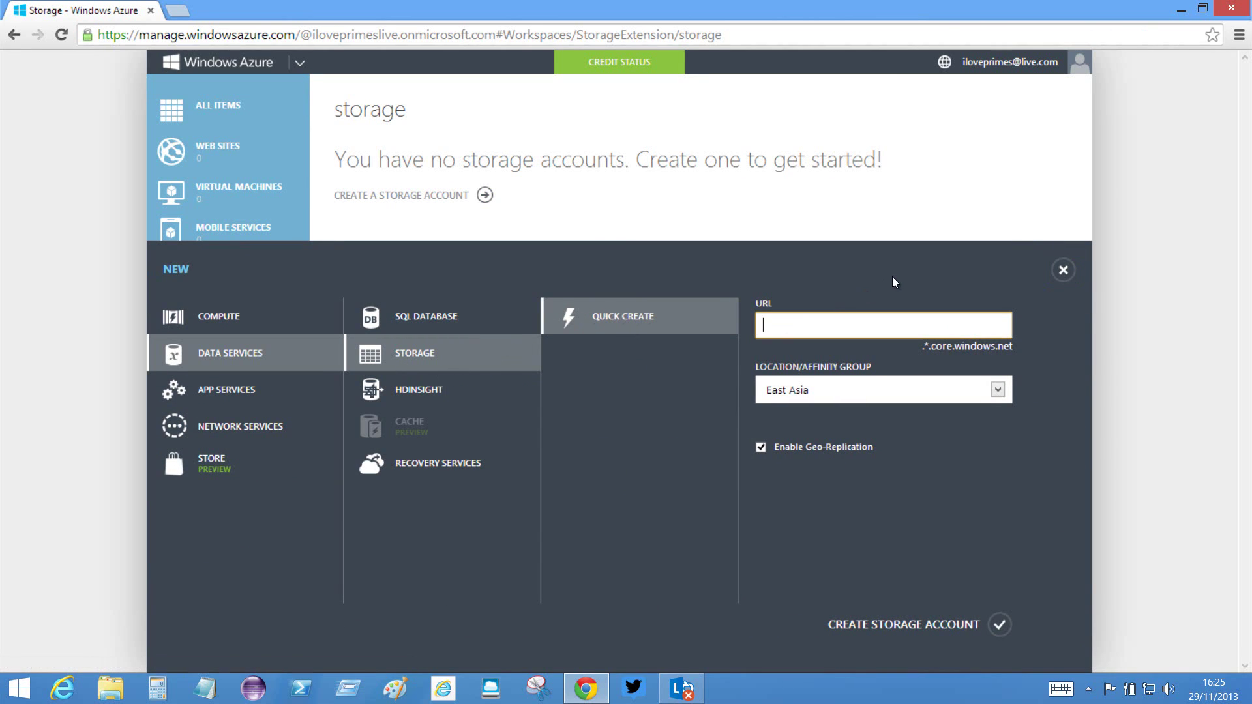
{"action": "type", "text": "iloveprimes"}
{"action": "left_click", "coordinate": [996, 390]}
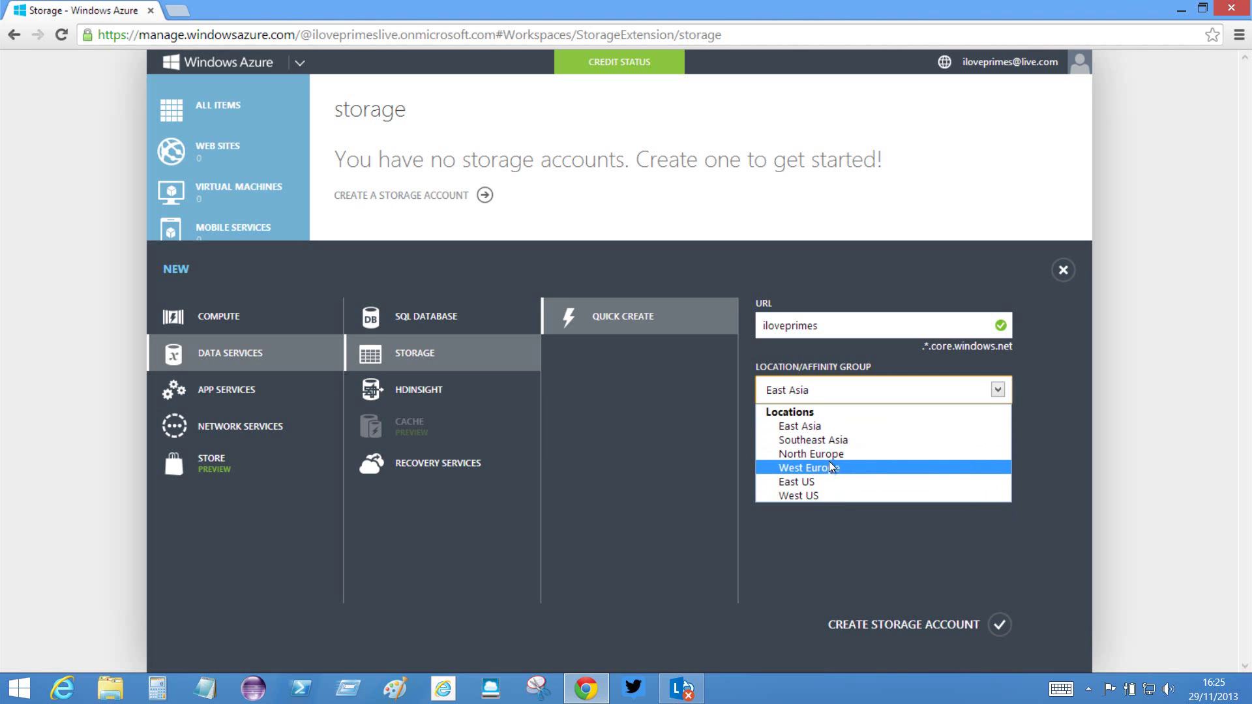
{"action": "left_click", "coordinate": [845, 455]}
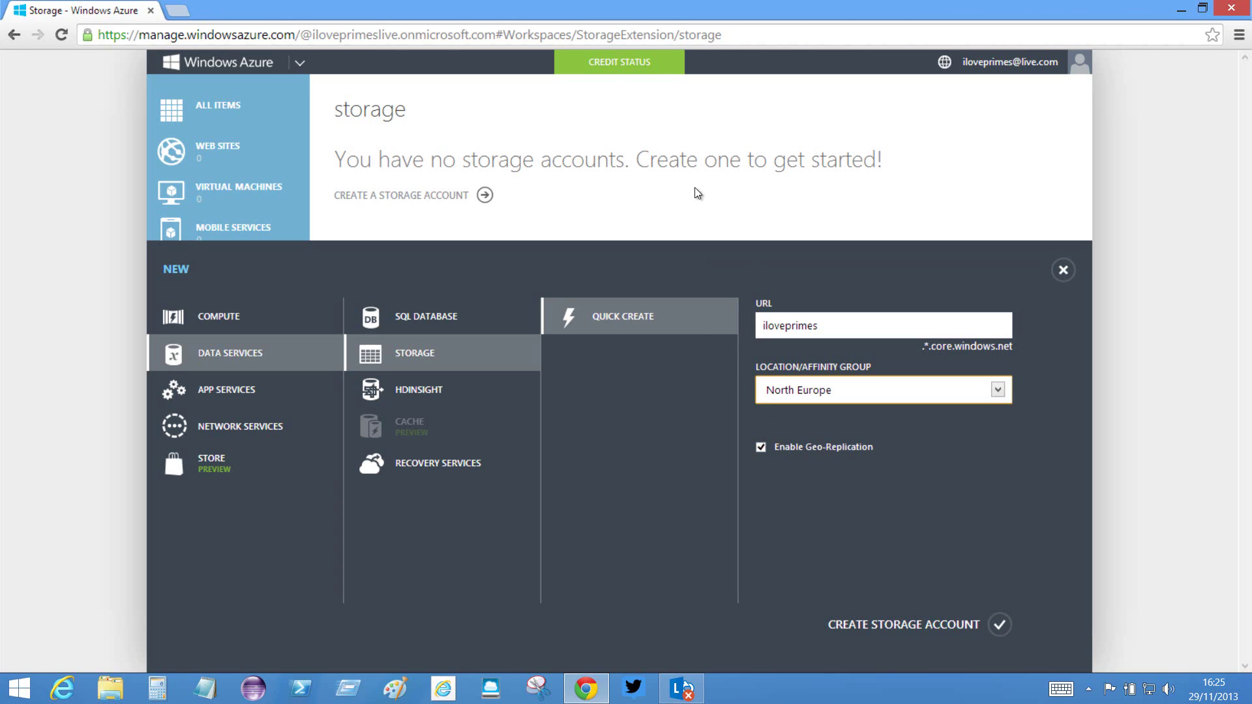
{"action": "mouse_move", "coordinate": [625, 63]}
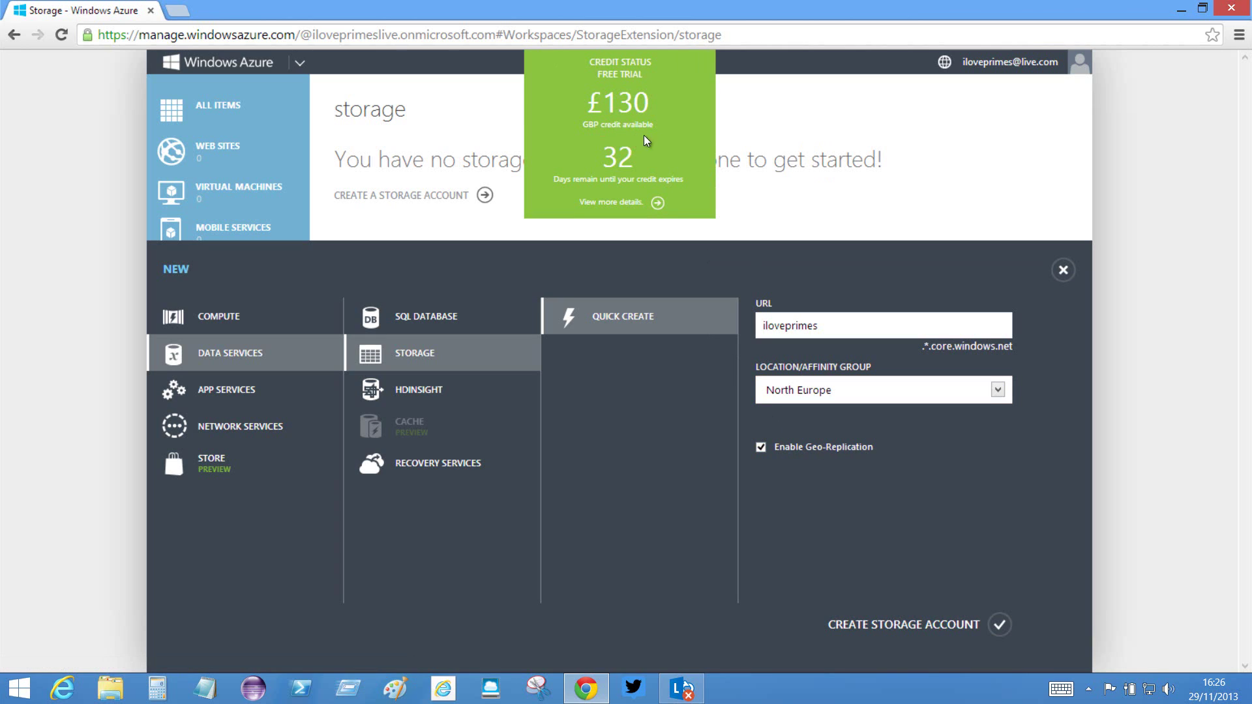
{"action": "left_click", "coordinate": [762, 448]}
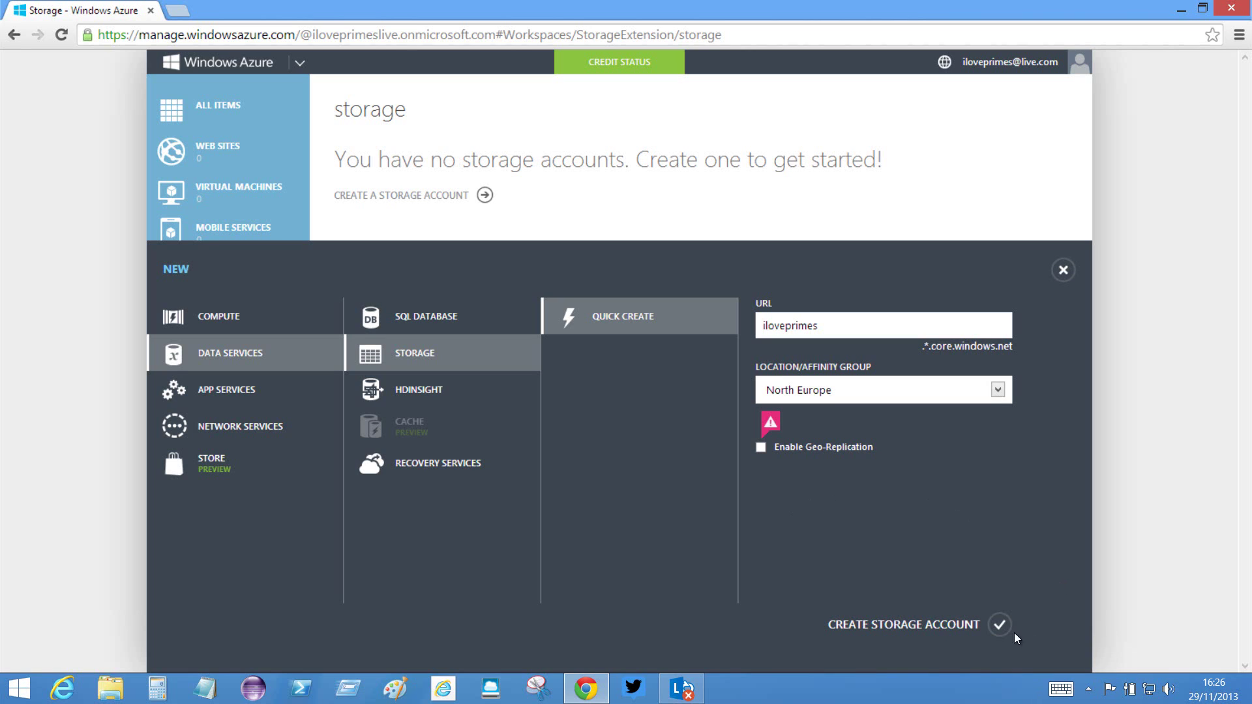
{"action": "left_click", "coordinate": [1000, 624]}
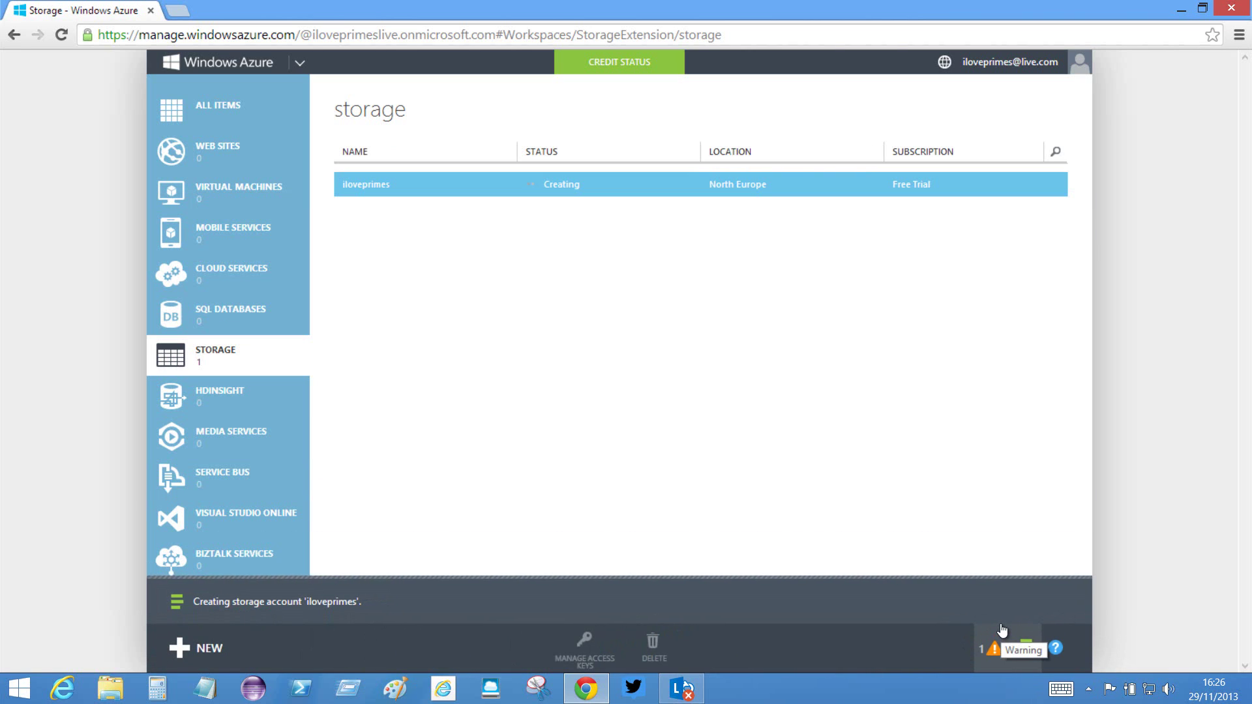
- Wait on the storage list while the 'iloveprimes' account status still reads Creating
{"action": "double_click", "coordinate": [571, 185]}
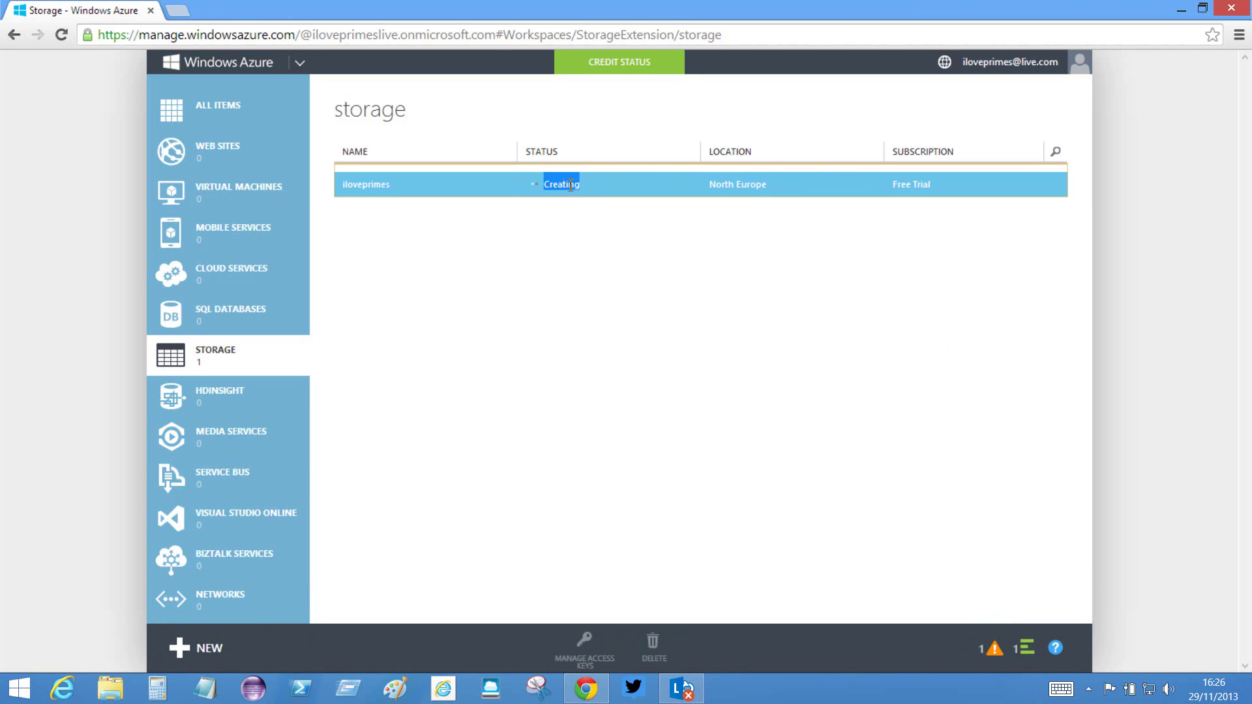
{"action": "left_click", "coordinate": [589, 183]}
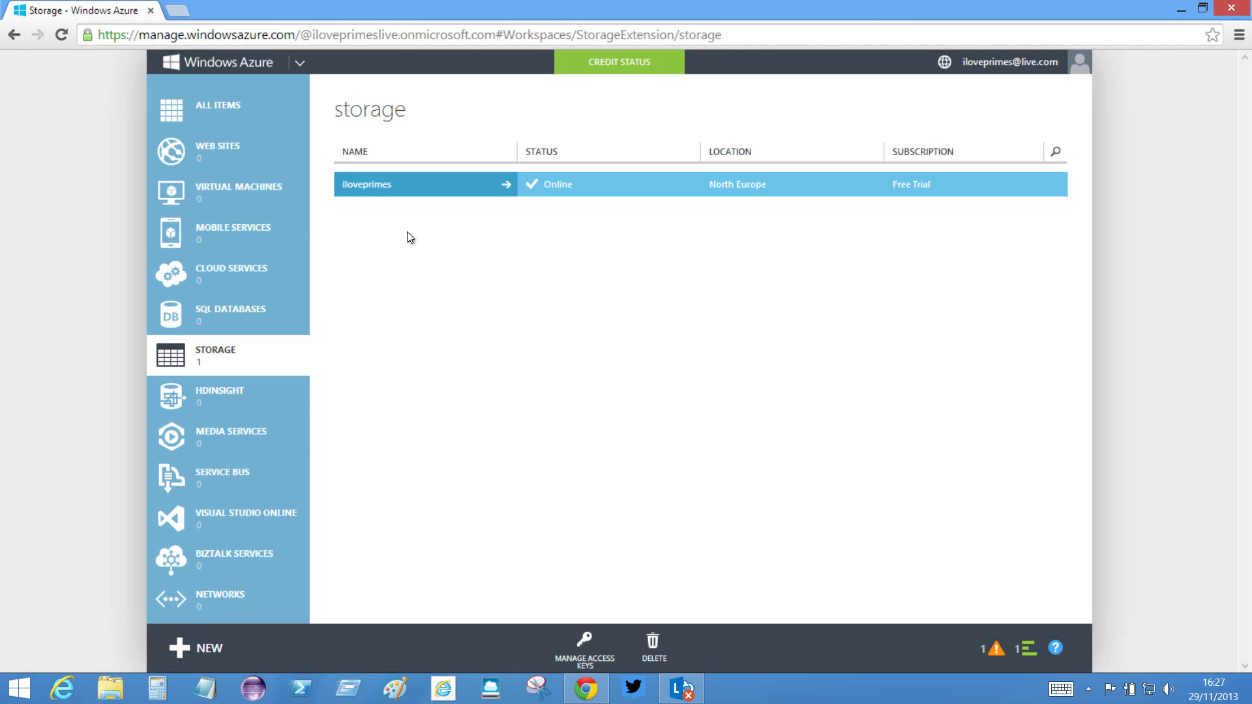
- Browse VM Depot images under Virtual Machines, filter to Ubuntu, and select The Prime Challenge
{"action": "left_click", "coordinate": [210, 195]}
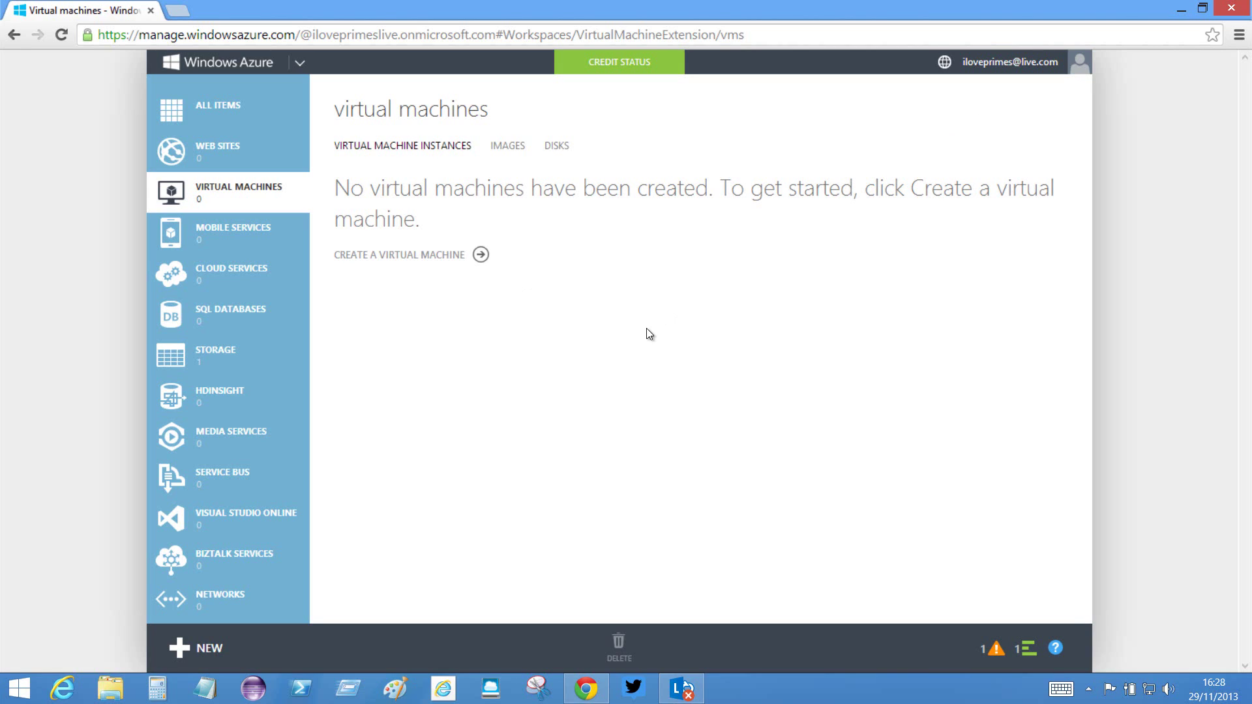
{"action": "left_click", "coordinate": [505, 149]}
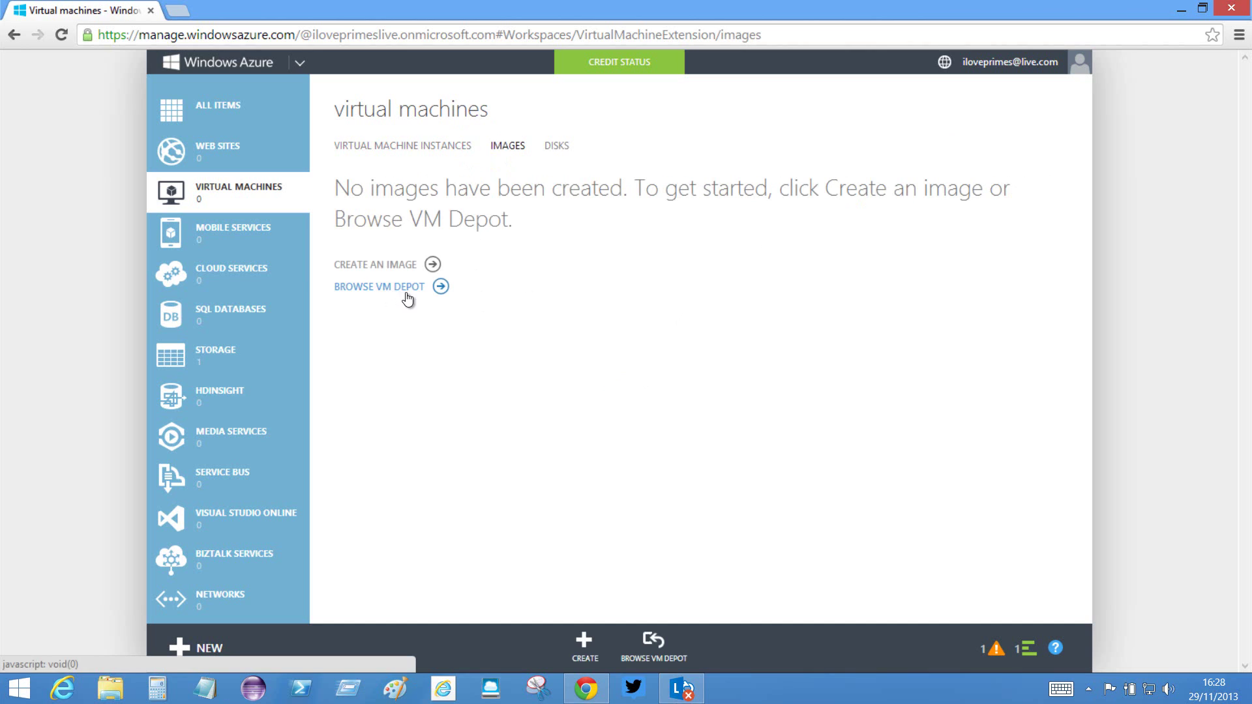
{"action": "left_click", "coordinate": [440, 287]}
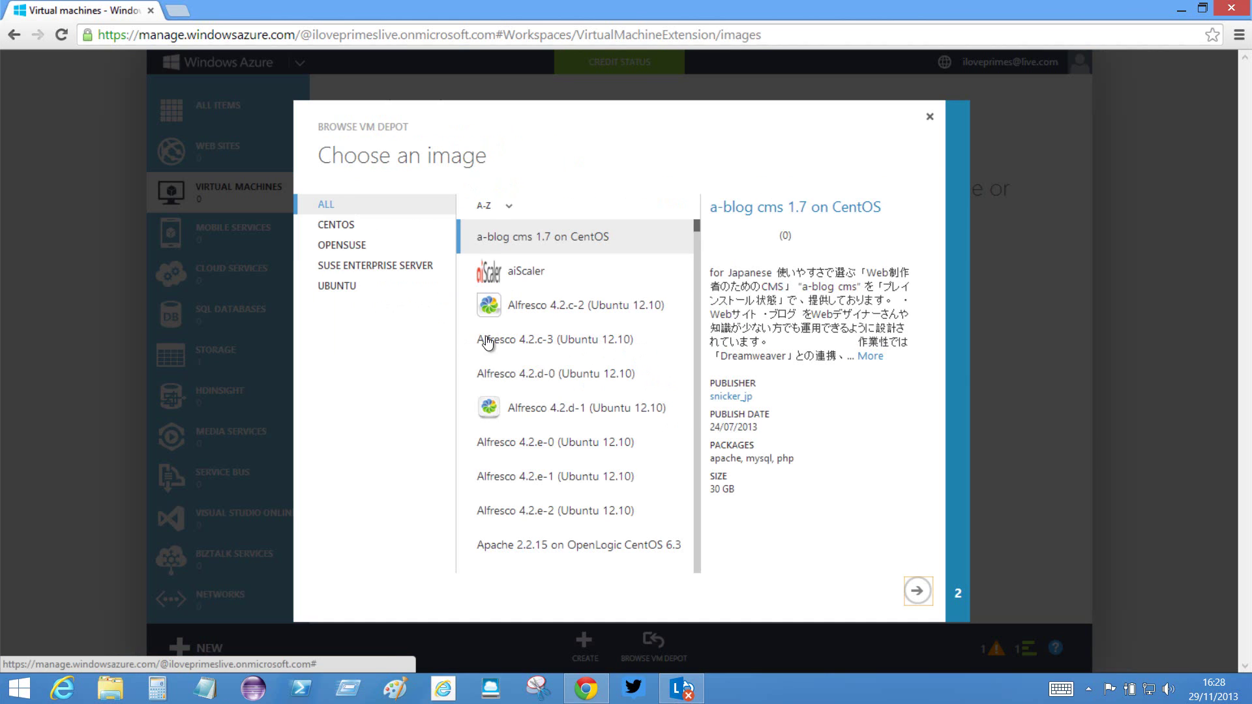
{"action": "left_click", "coordinate": [336, 287]}
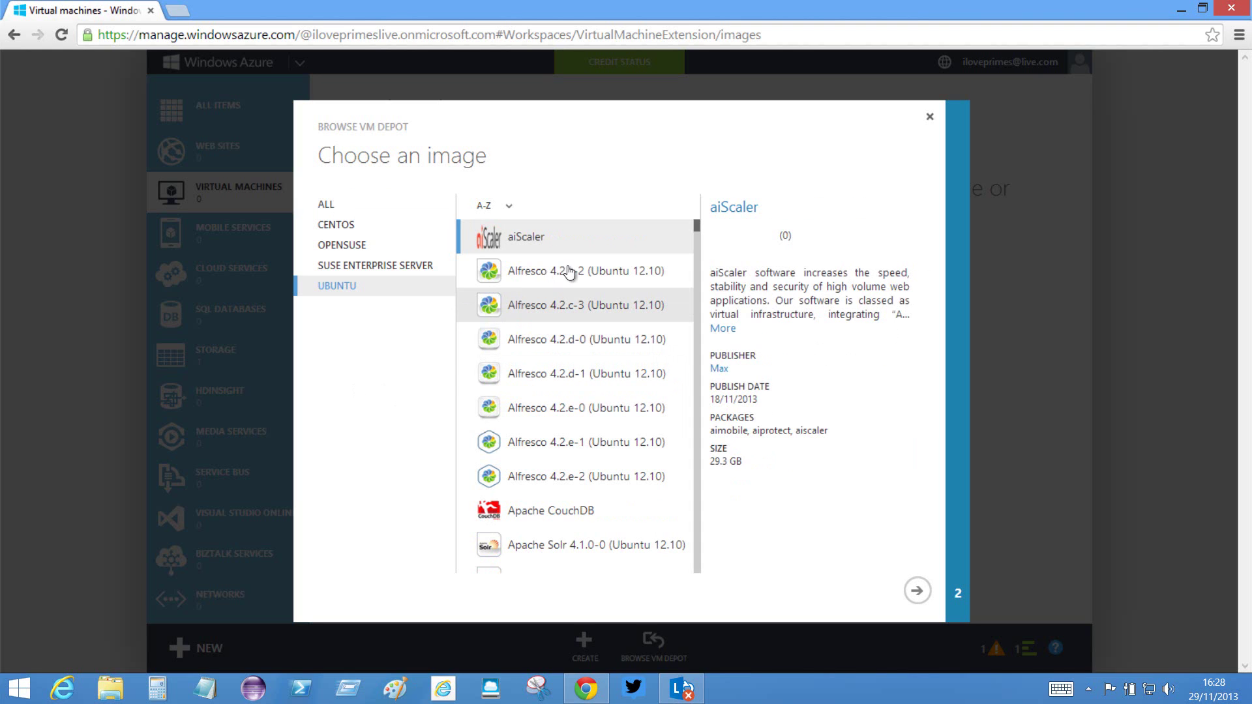
{"action": "left_click_drag", "start_coordinate": [695, 229], "coordinate": [695, 513]}
{"action": "scroll", "coordinate": [649, 480], "scroll_direction": "up", "scroll_amount": 5}
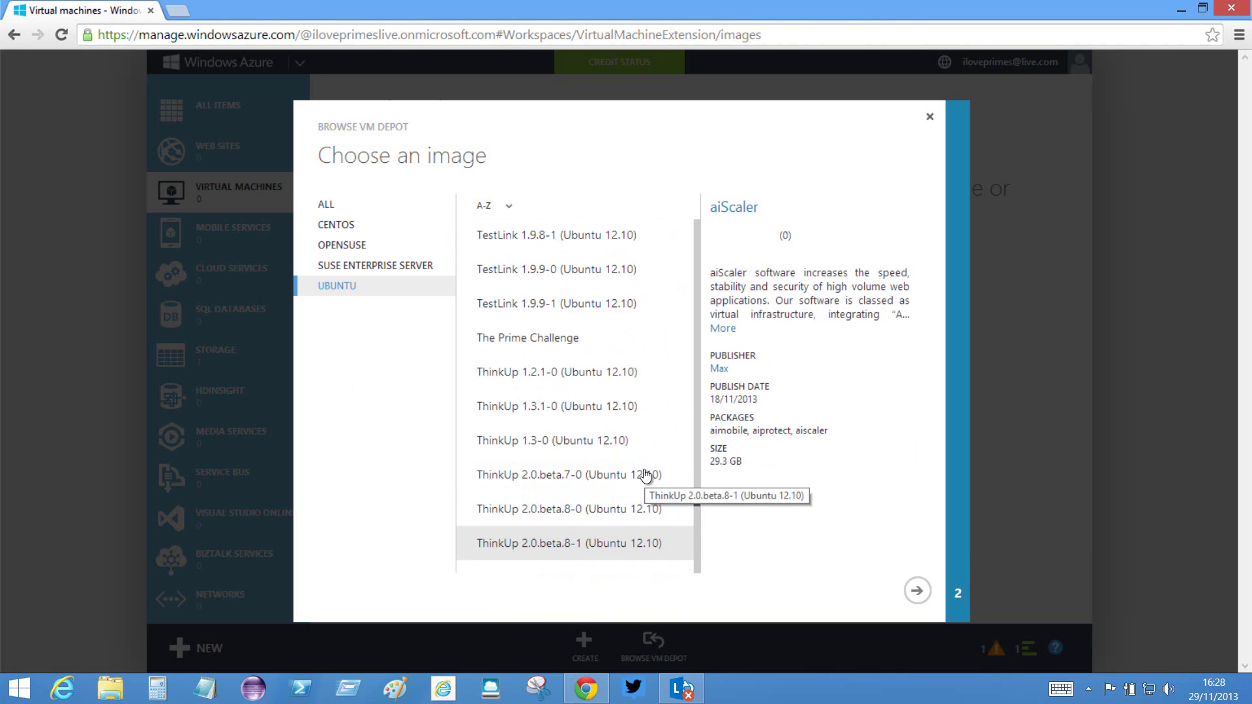
{"action": "scroll", "coordinate": [644, 475], "scroll_direction": "up", "scroll_amount": 2}
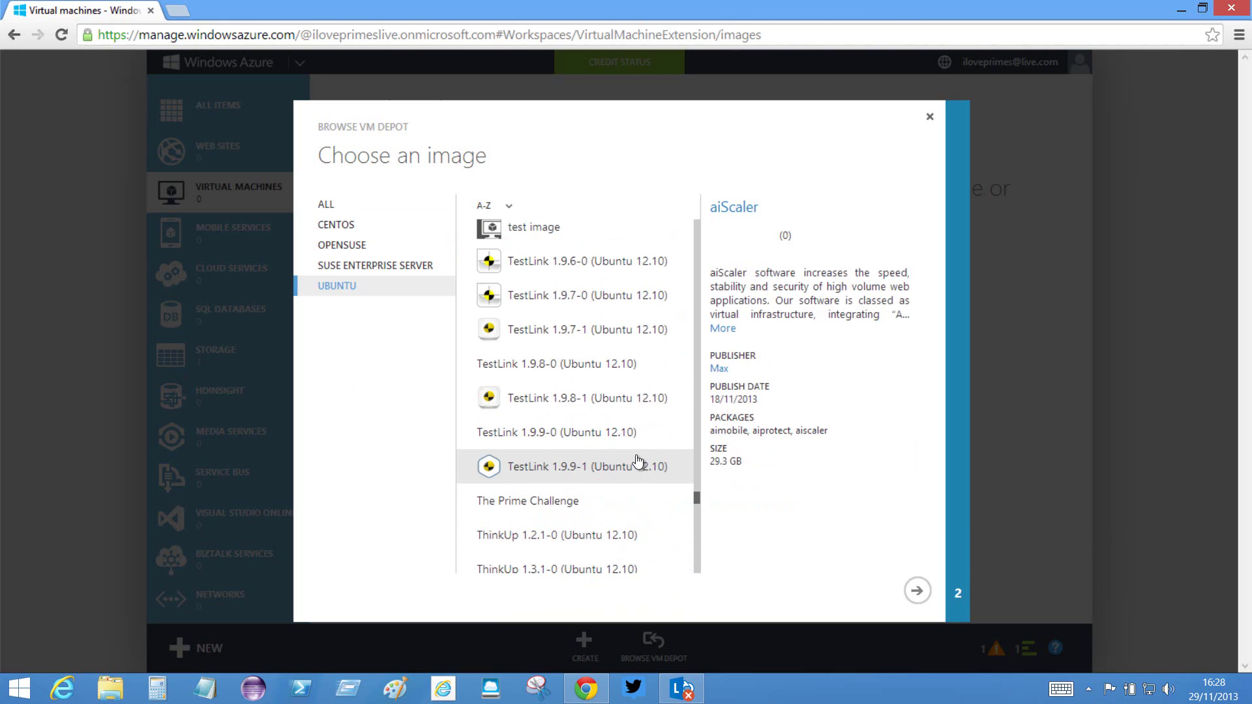
{"action": "left_click", "coordinate": [526, 506]}
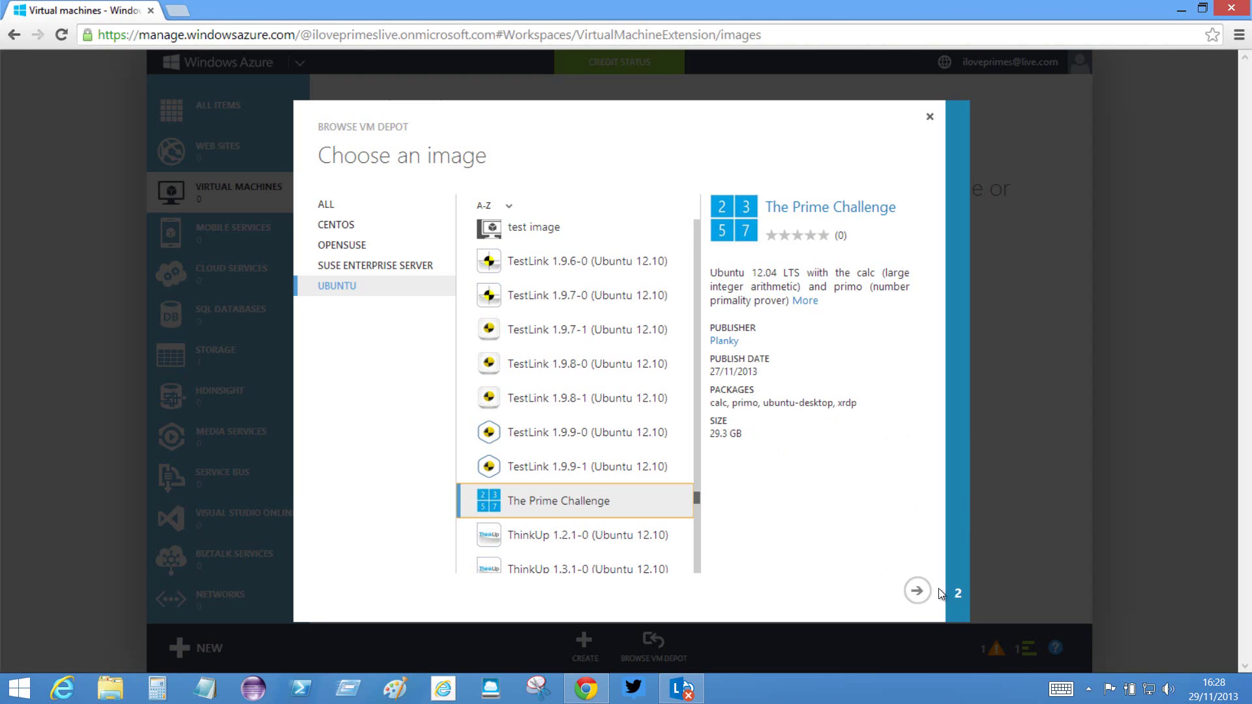
- Set the image region to North Europe using the existing storage account and start the image copy
{"action": "left_click", "coordinate": [919, 591]}
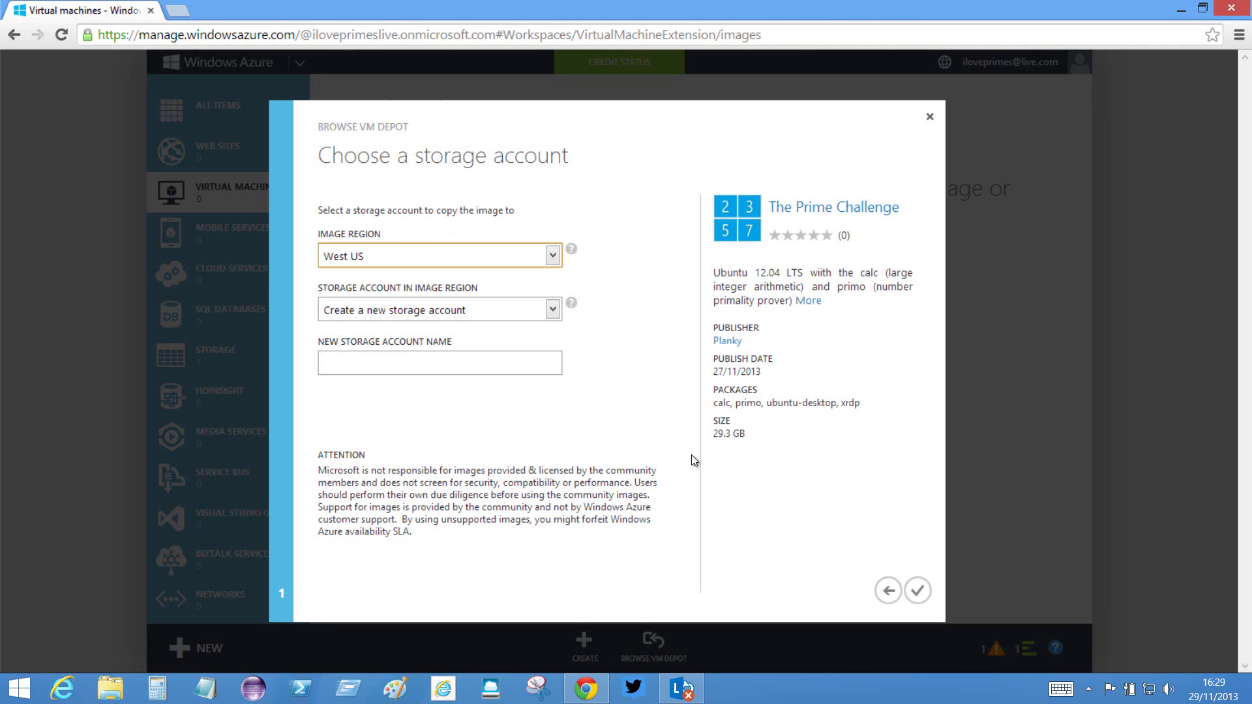
{"action": "left_click_drag", "start_coordinate": [747, 436], "coordinate": [713, 435]}
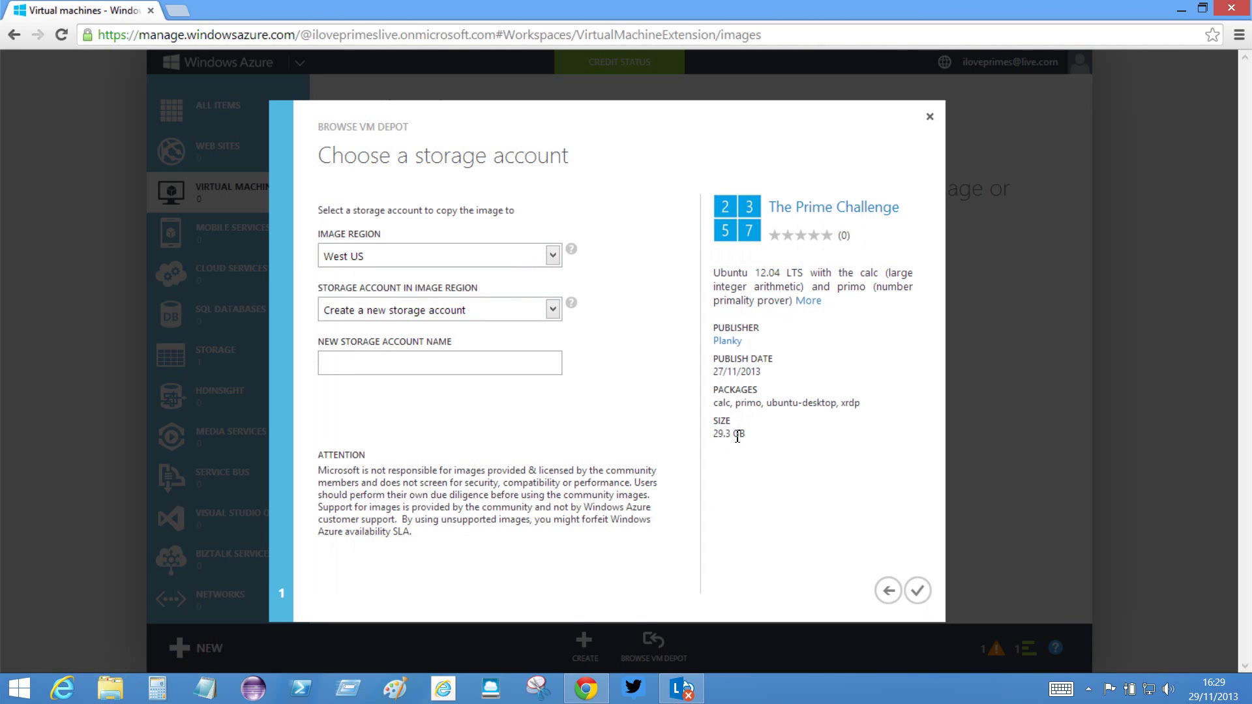
{"action": "left_click", "coordinate": [741, 481]}
{"action": "left_click", "coordinate": [553, 263]}
{"action": "left_click", "coordinate": [382, 330]}
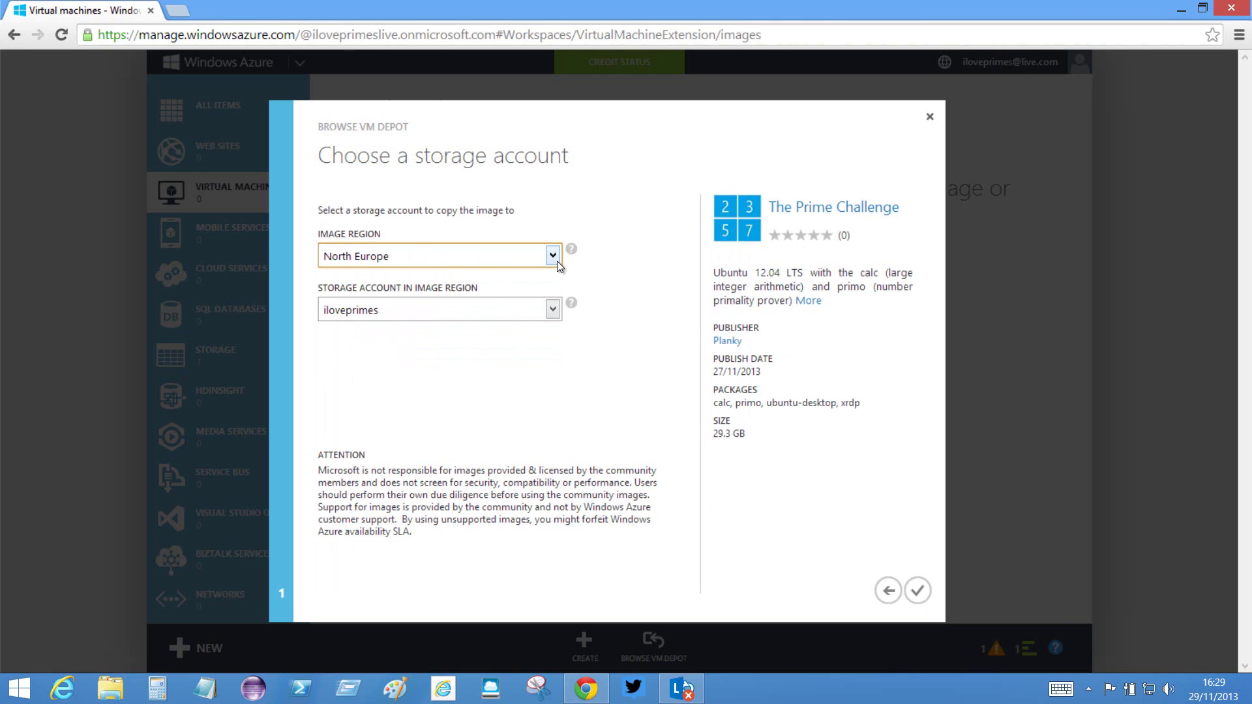
{"action": "left_click", "coordinate": [553, 261]}
{"action": "left_click", "coordinate": [377, 330]}
{"action": "left_click", "coordinate": [920, 591]}
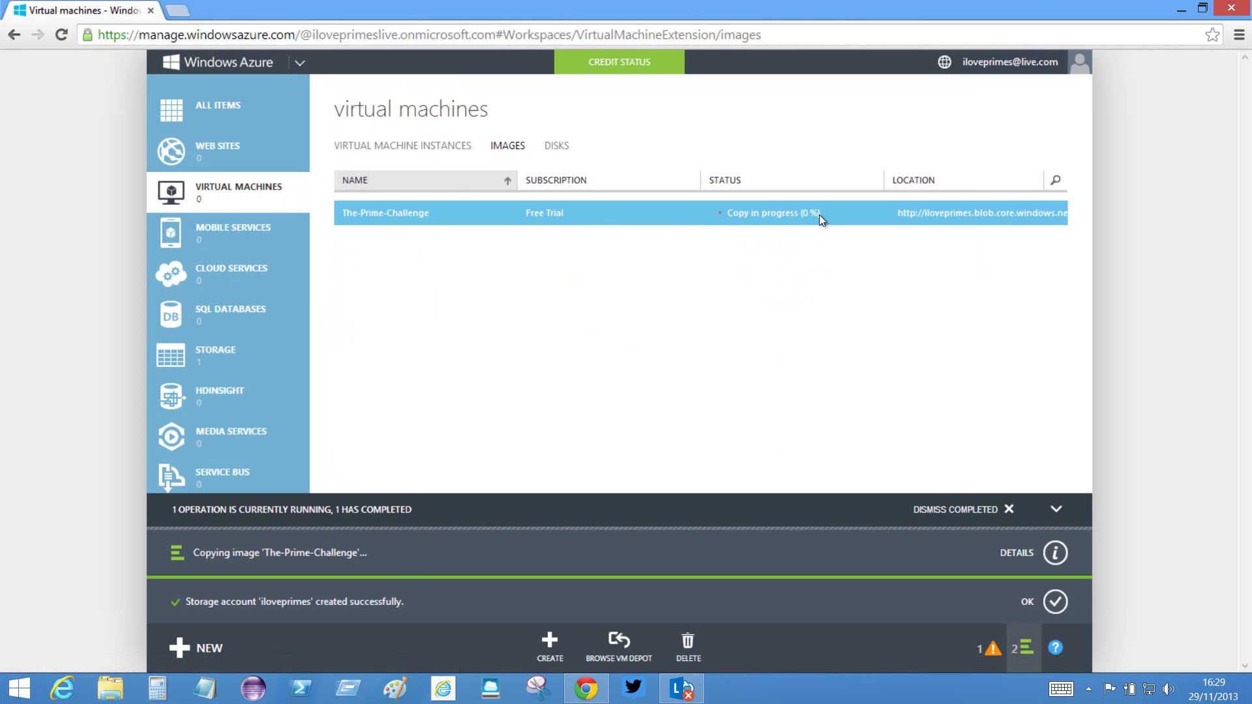
- Dismiss the operations notification panel and wait for the image copy to reach Pending registration
{"action": "left_click_drag", "start_coordinate": [832, 214], "coordinate": [727, 215]}
{"action": "left_click", "coordinate": [808, 253]}
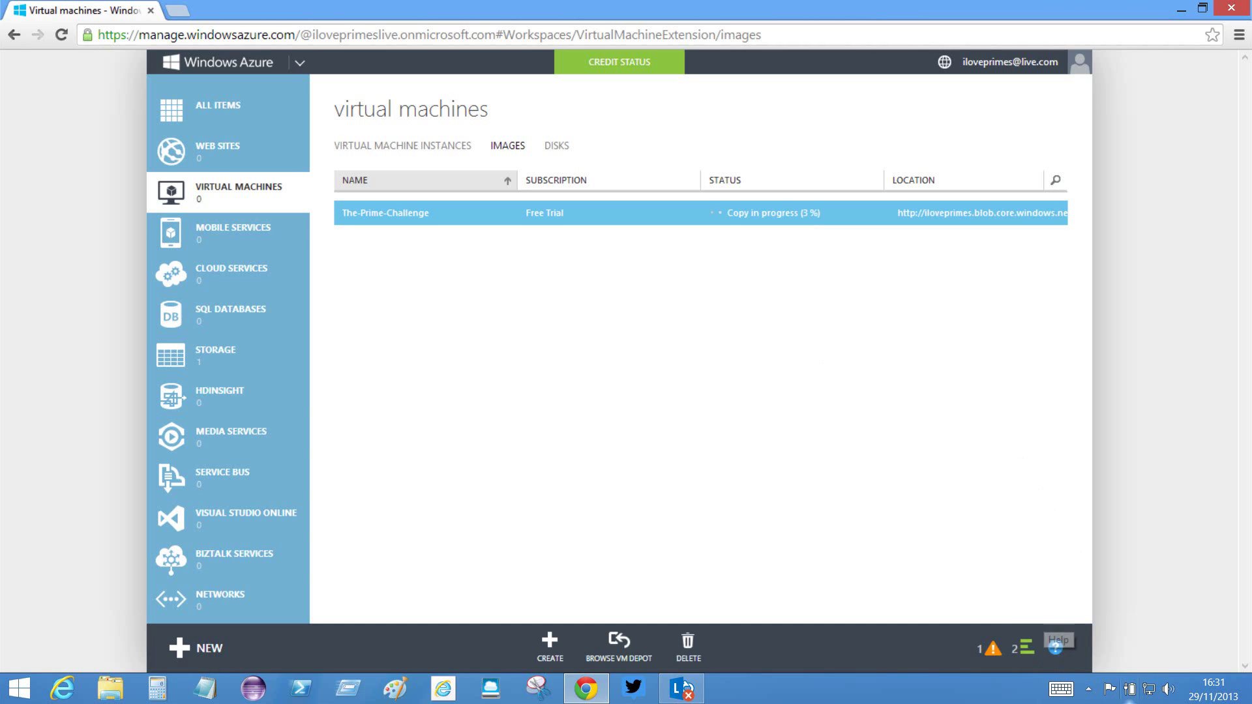
{"action": "left_click", "coordinate": [1212, 693]}
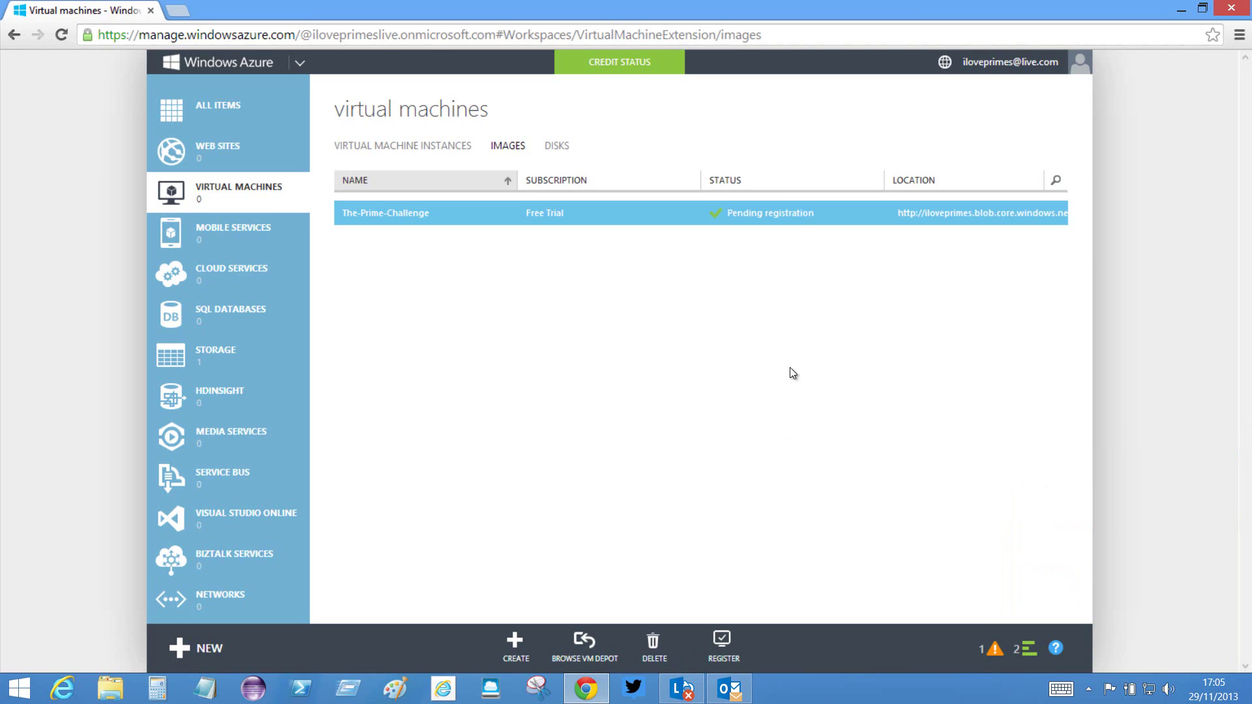
- Check the clock while The-Prime-Challenge image stays at Pending registration in the Images list
{"action": "left_click", "coordinate": [1217, 688]}
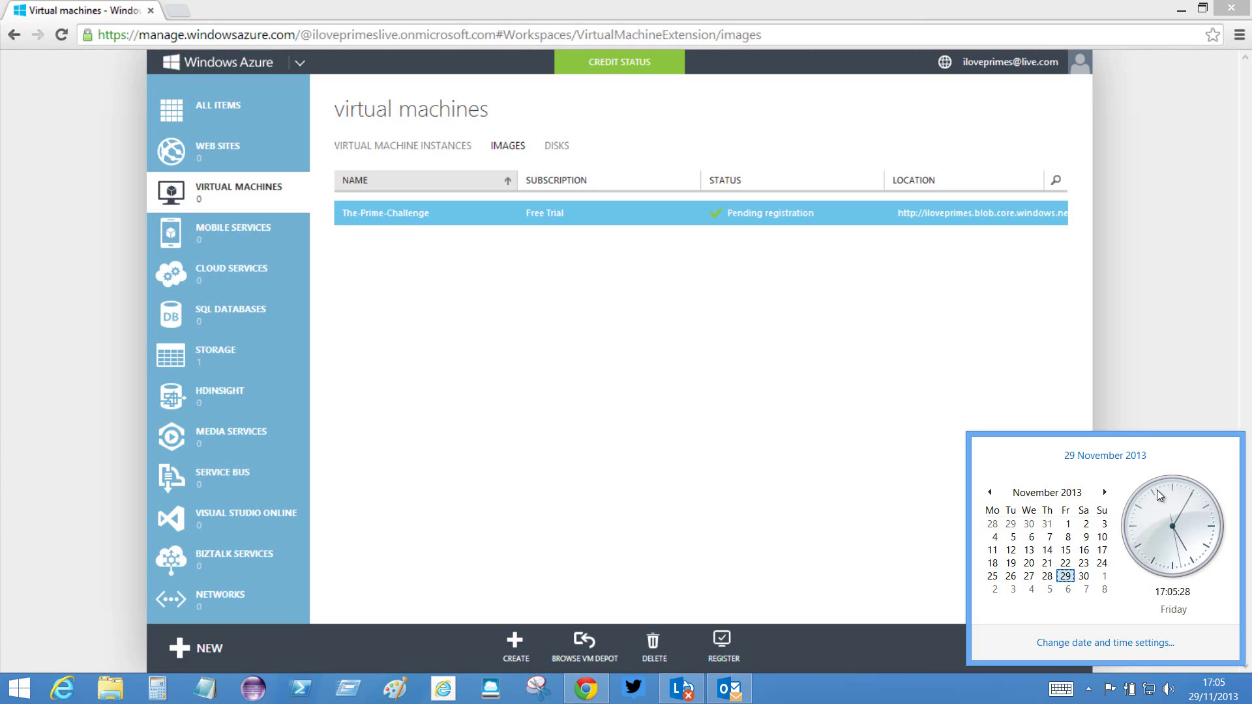
{"action": "left_click", "coordinate": [998, 695]}
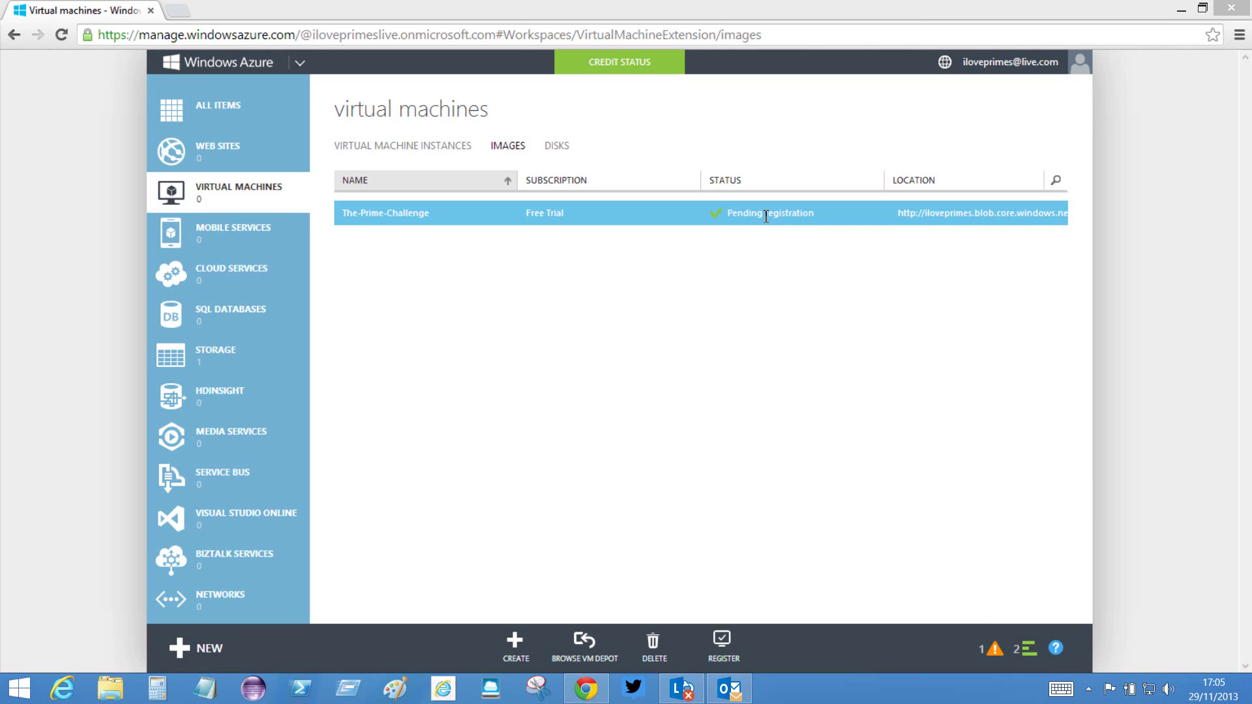
- Register The-Prime-Challenge image with its prefilled name and VHD URL, making it Available
{"action": "left_click", "coordinate": [722, 645]}
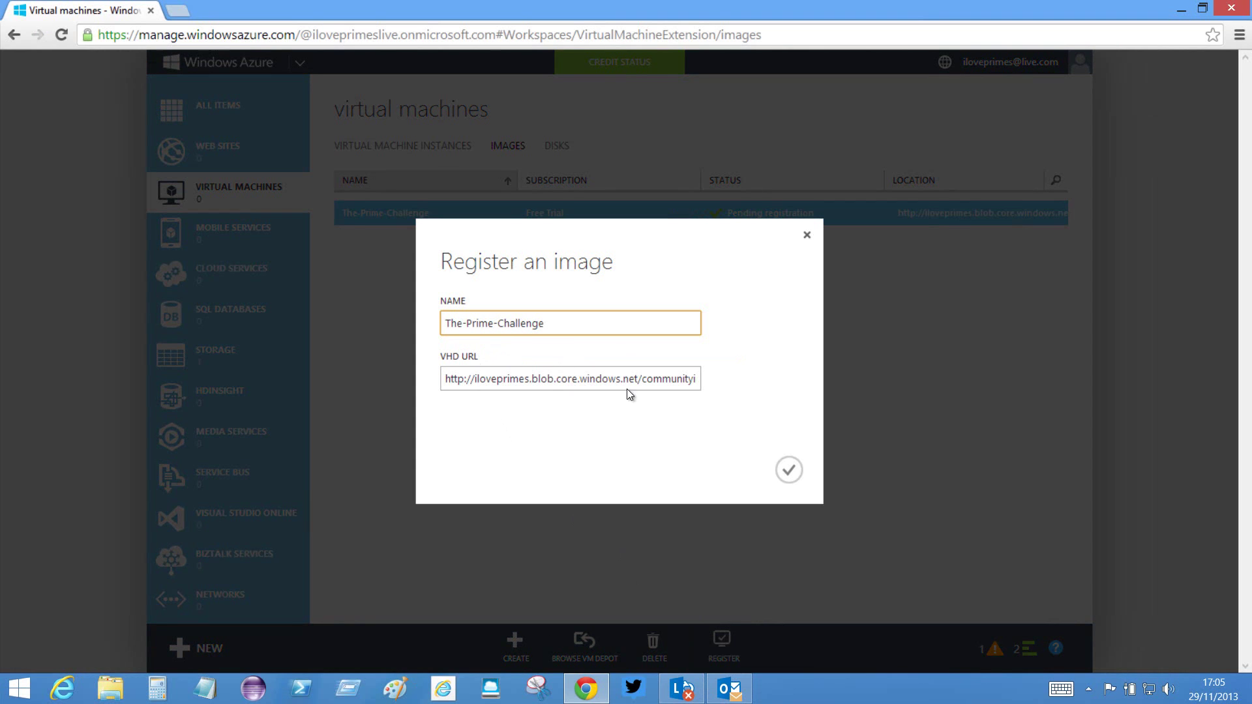
{"action": "left_click", "coordinate": [788, 469]}
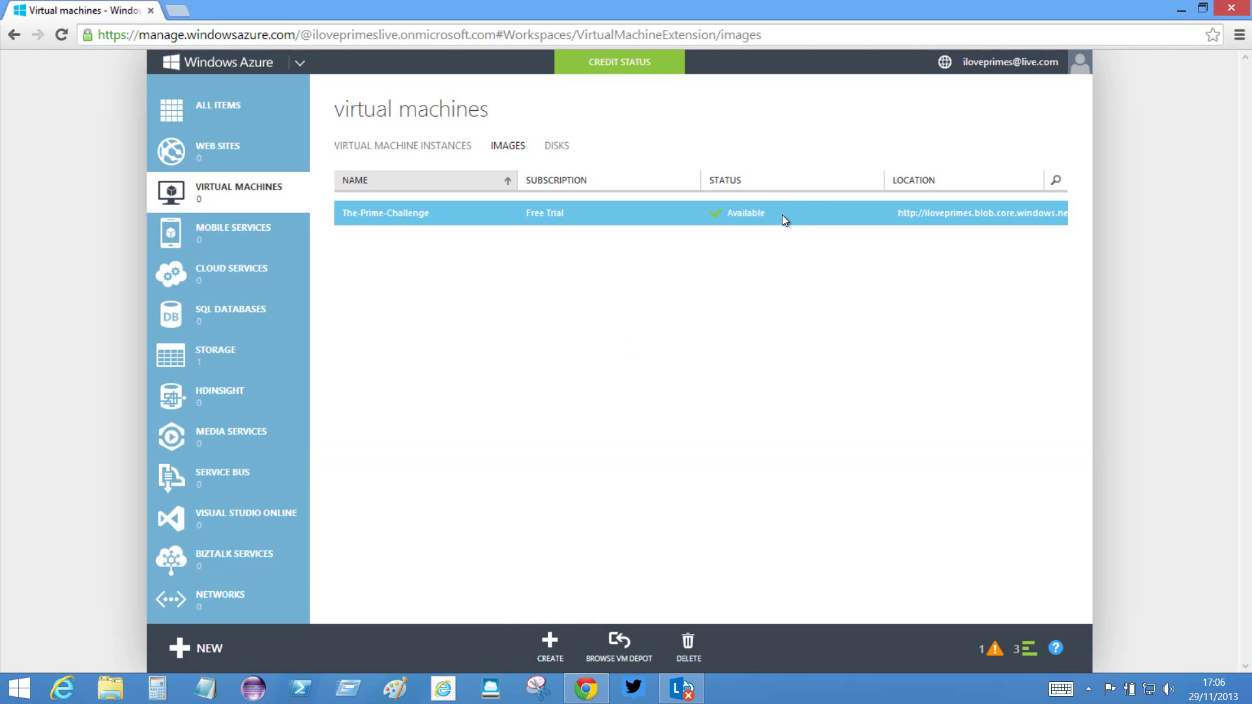
{"action": "left_click_drag", "start_coordinate": [781, 214], "coordinate": [711, 220]}
{"action": "left_click", "coordinate": [742, 291]}
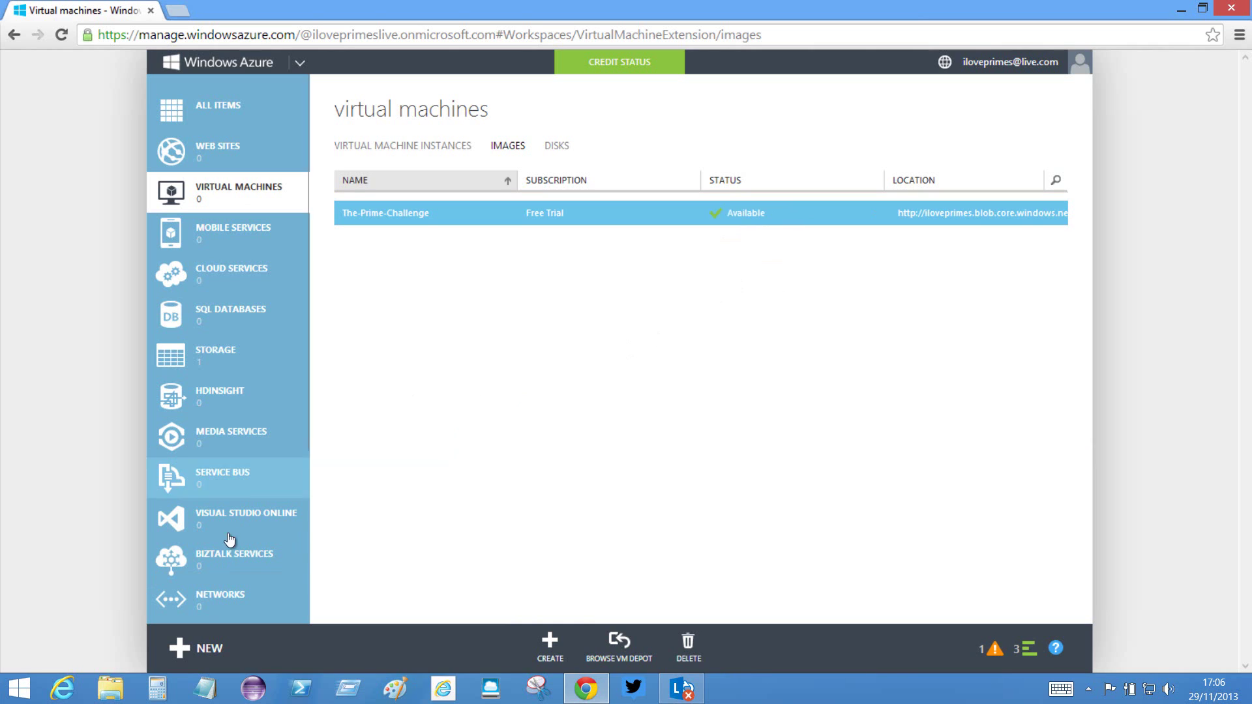
- Bring up the NEW panel at Compute > Virtual Machine, showing Quick Create and From Gallery
{"action": "left_click", "coordinate": [198, 650]}
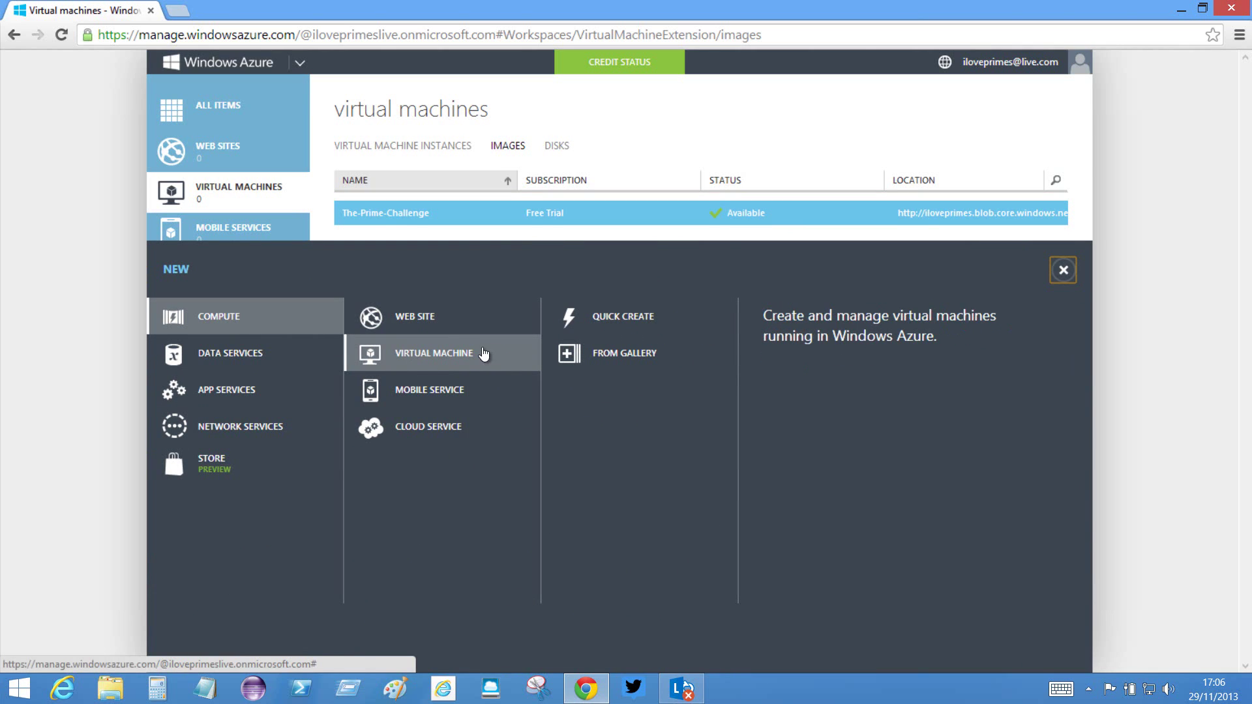
- Choose the uploaded The-Prime-Challenge image from My Images as the new VM's base
{"action": "left_click", "coordinate": [616, 353]}
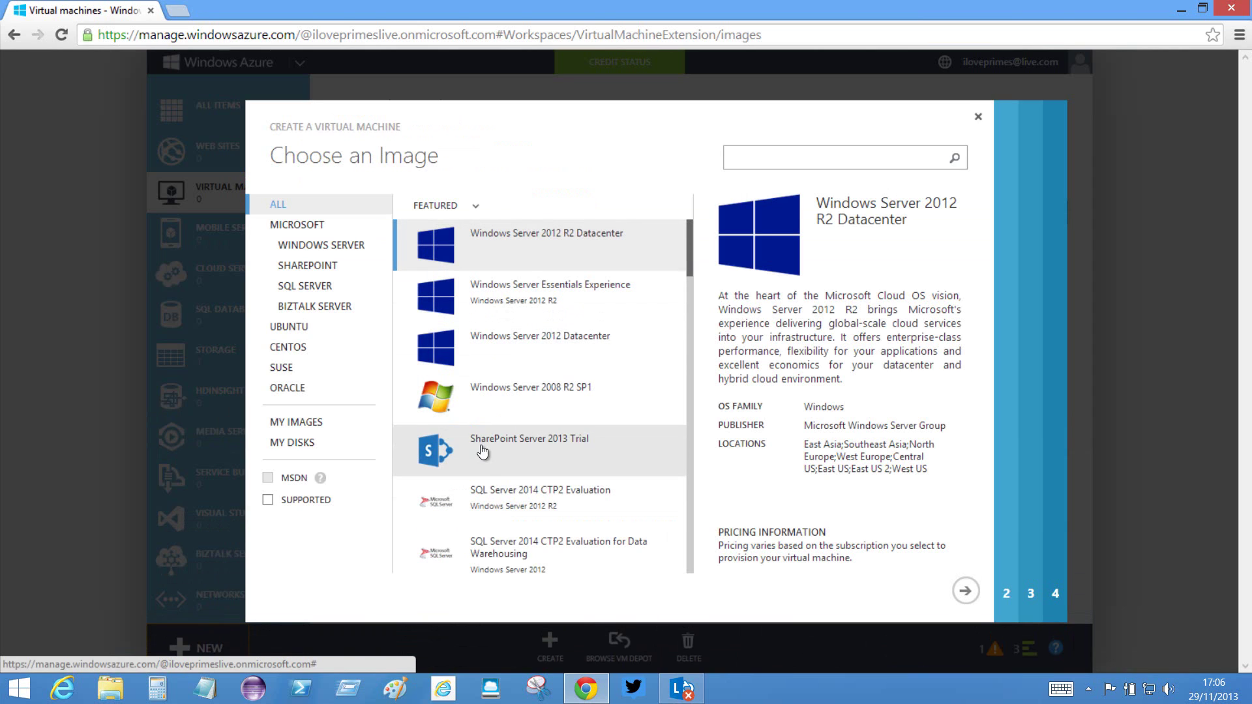
{"action": "mouse_move", "coordinate": [688, 258]}
{"action": "left_mouse_down"}
{"action": "mouse_move", "coordinate": [700, 406]}
{"action": "mouse_move", "coordinate": [690, 565]}
{"action": "mouse_move", "coordinate": [691, 263]}
{"action": "left_mouse_up"}
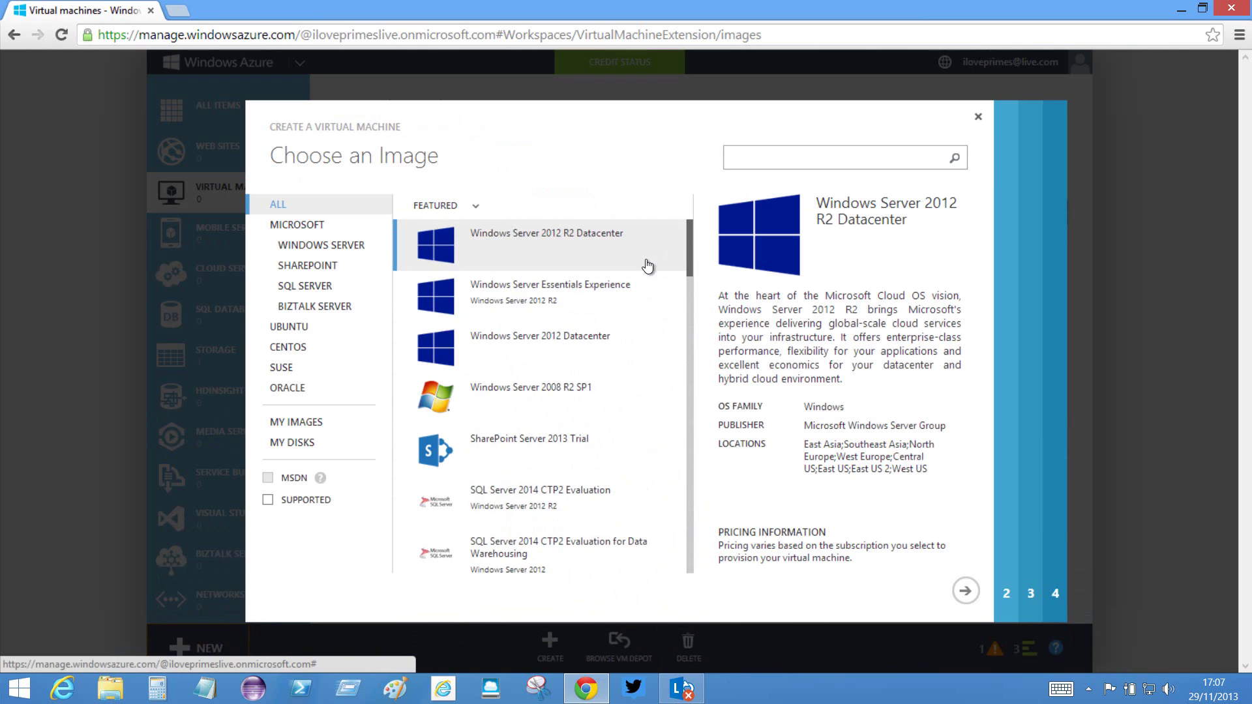
{"action": "left_click", "coordinate": [306, 431]}
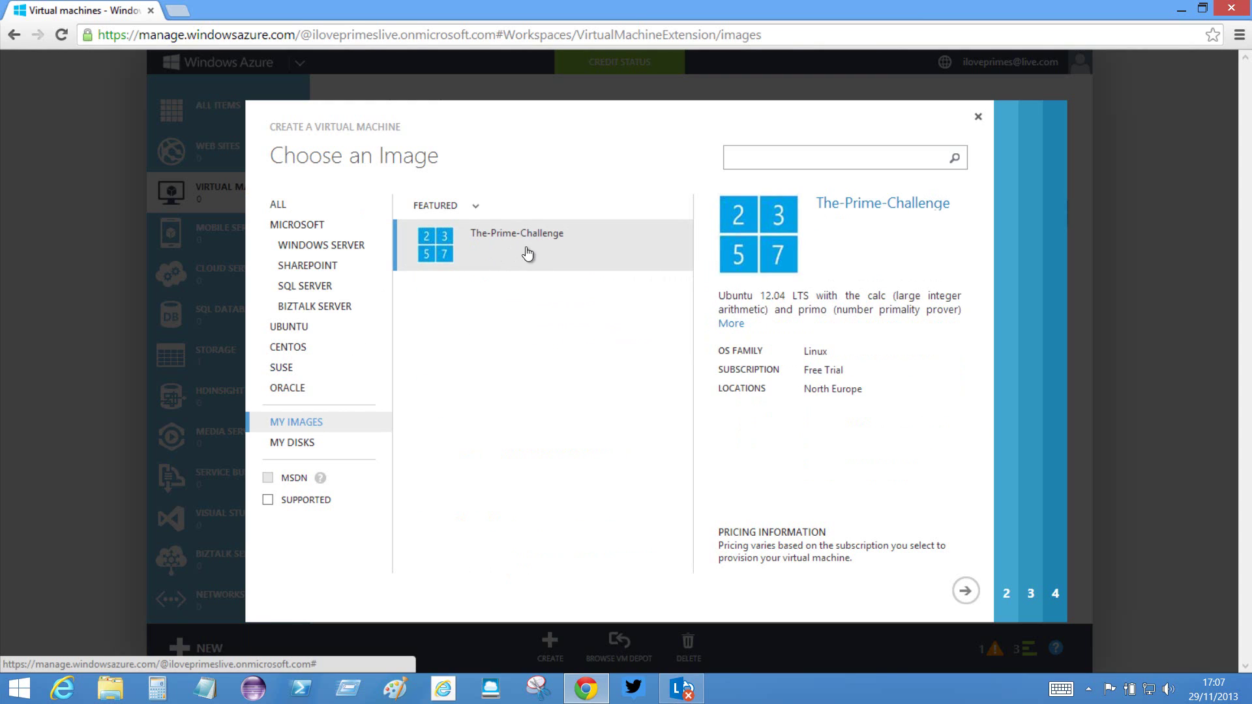
{"action": "left_click", "coordinate": [489, 252]}
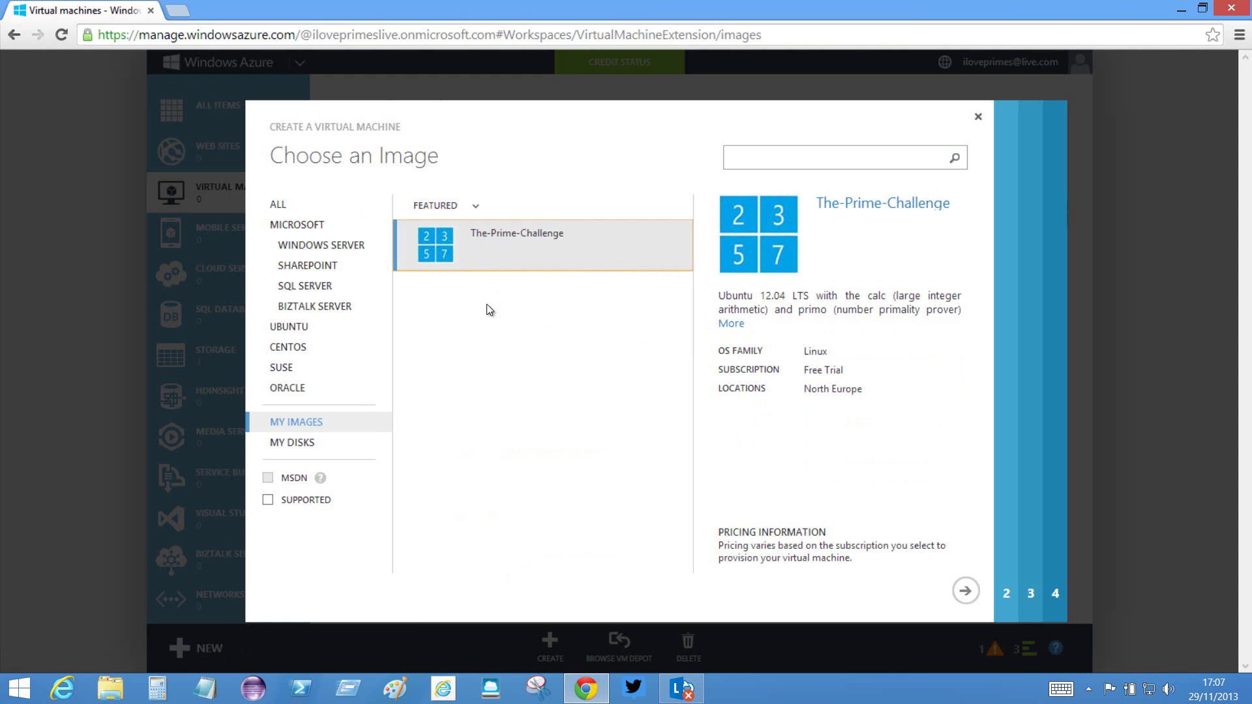
{"action": "left_click", "coordinate": [966, 591]}
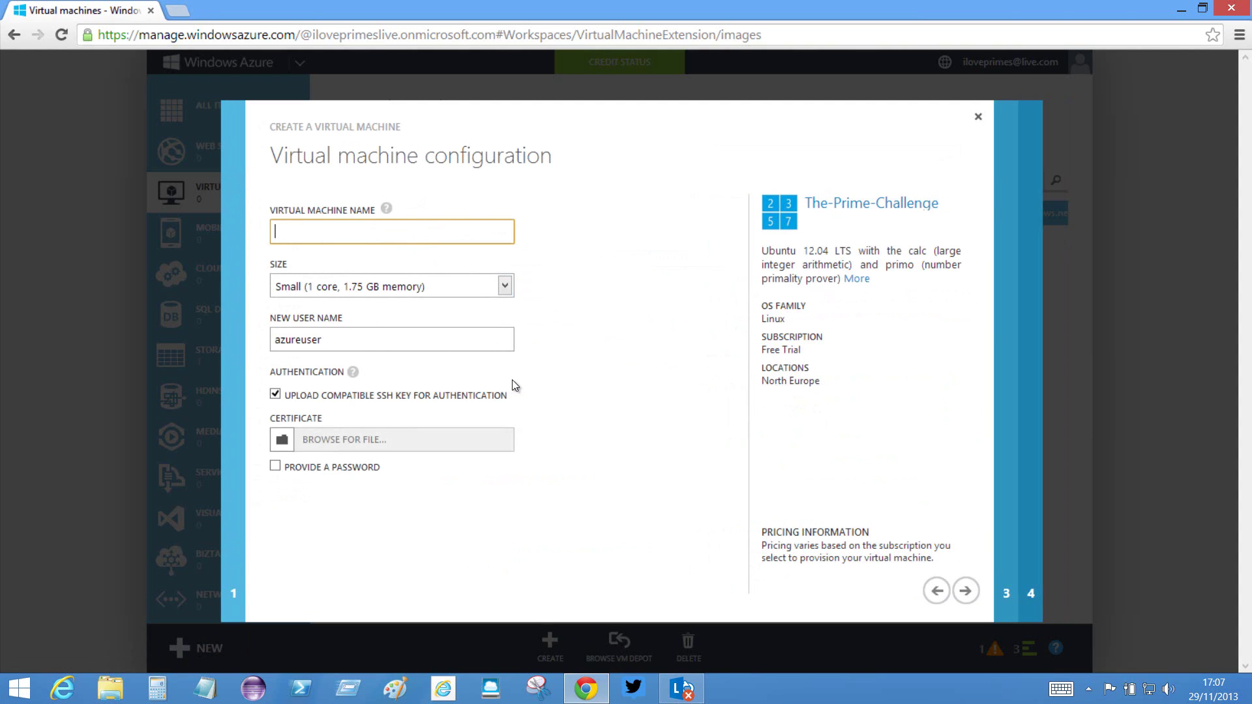
- Name the VM iloveprimes, keep the Small size and the azureuser user name
{"action": "type", "text": "iloveprimes"}
{"action": "left_click", "coordinate": [505, 287]}
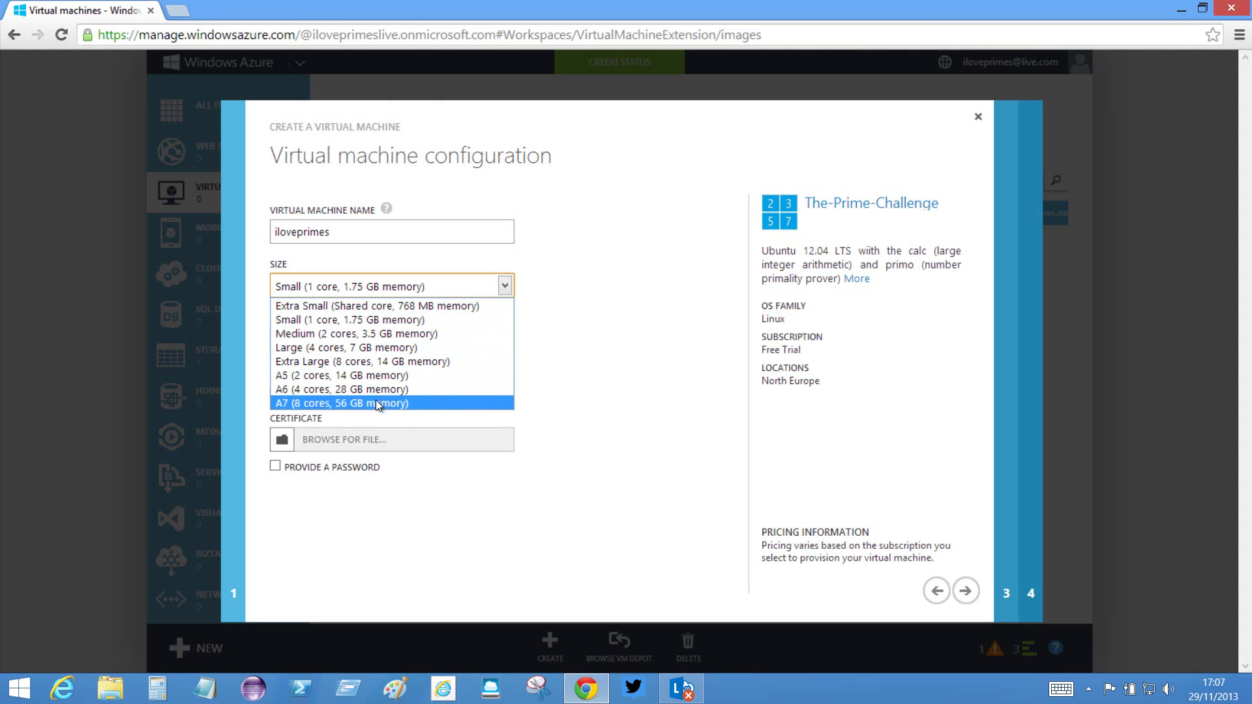
{"action": "left_click", "coordinate": [352, 320]}
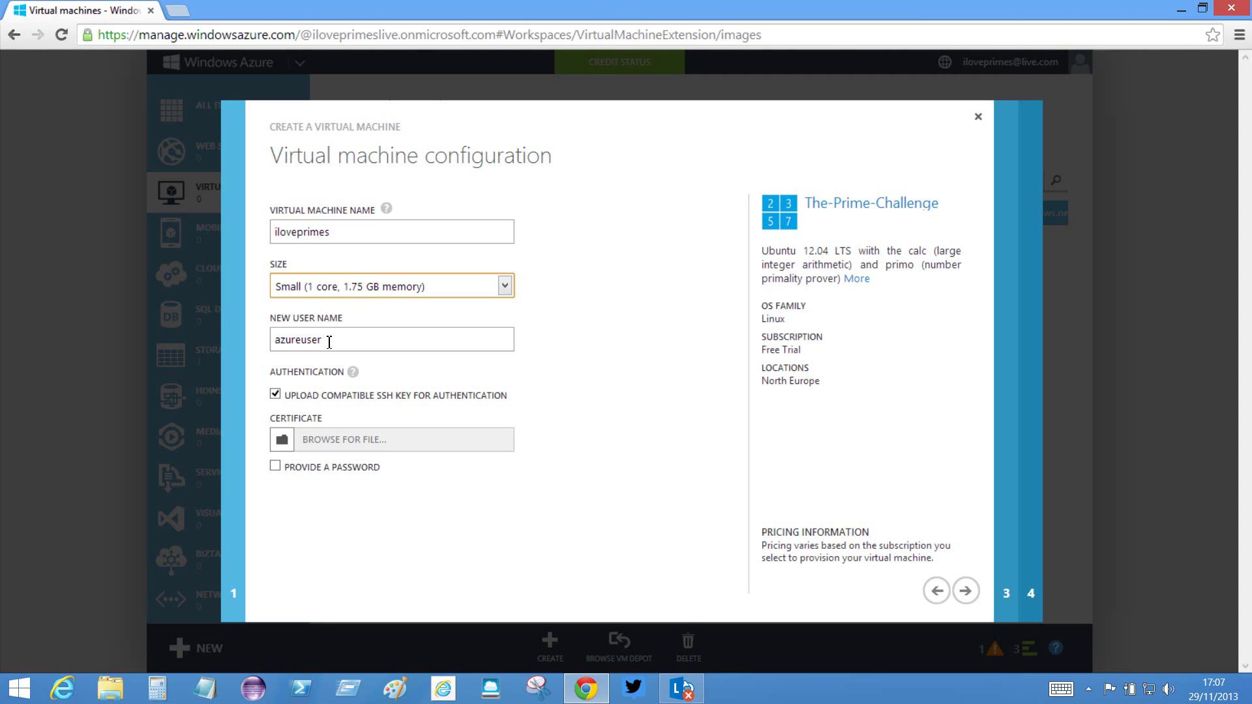
{"action": "left_click_drag", "start_coordinate": [330, 341], "coordinate": [275, 344]}
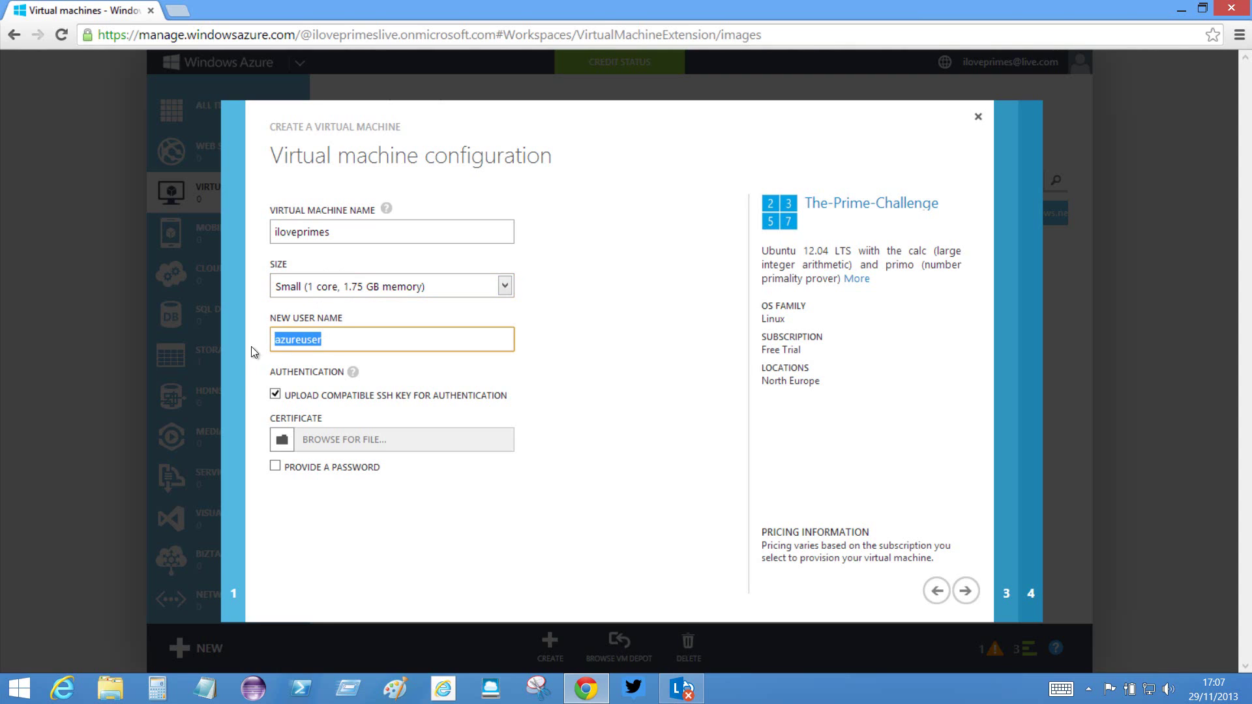
{"action": "left_click", "coordinate": [333, 343]}
- Replace SSH key authentication with password sign-in and enter the new password
{"action": "left_click", "coordinate": [276, 394]}
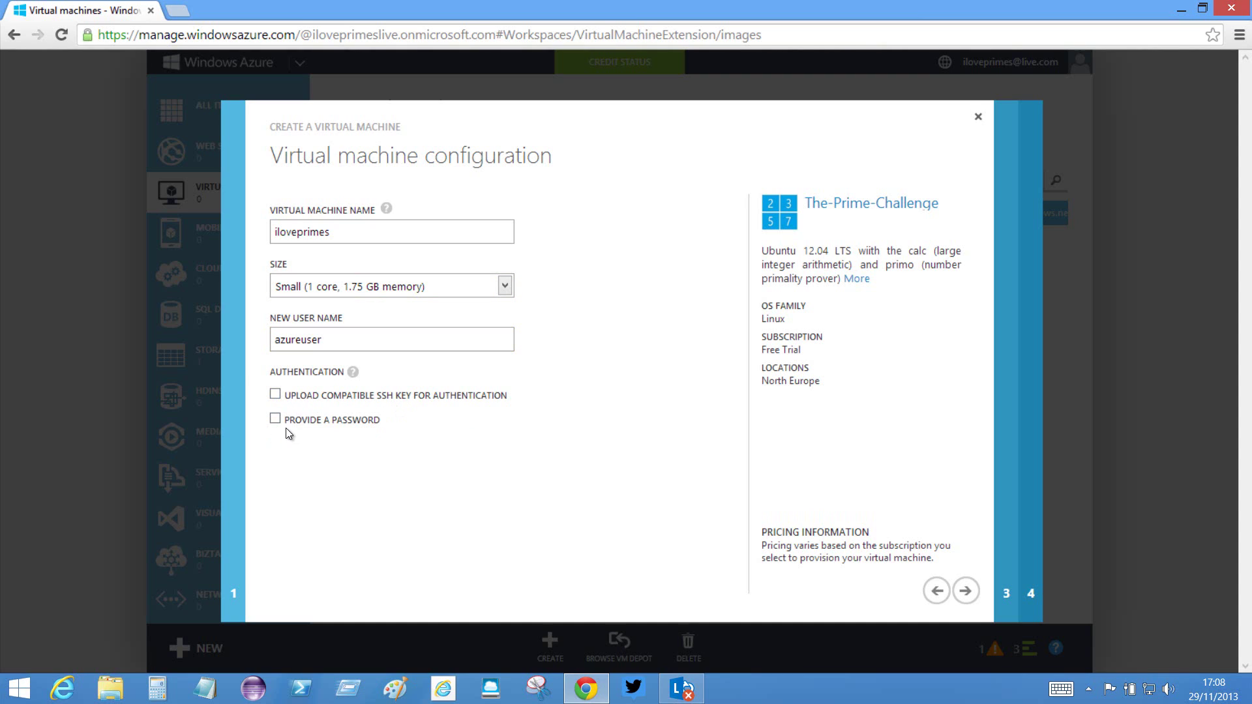
{"action": "left_click", "coordinate": [276, 419]}
{"action": "left_click", "coordinate": [321, 466]}
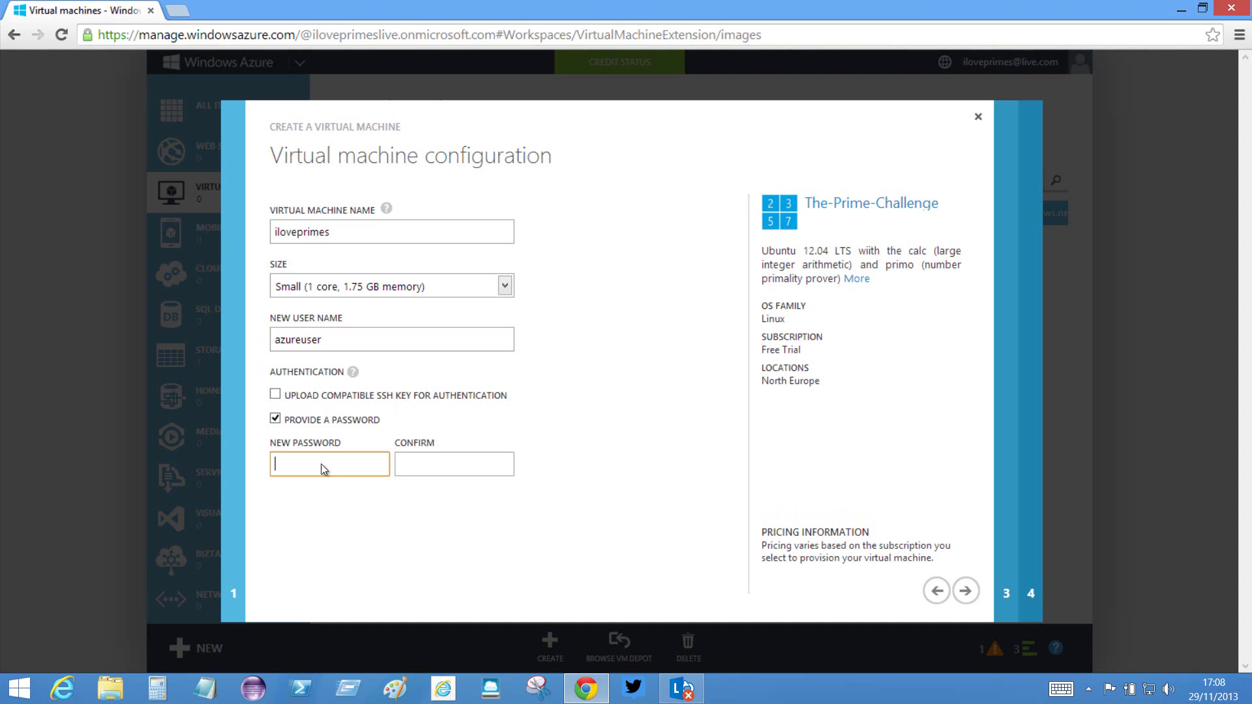
{"action": "type", "text": "********"}
{"action": "key", "text": "Tab"}
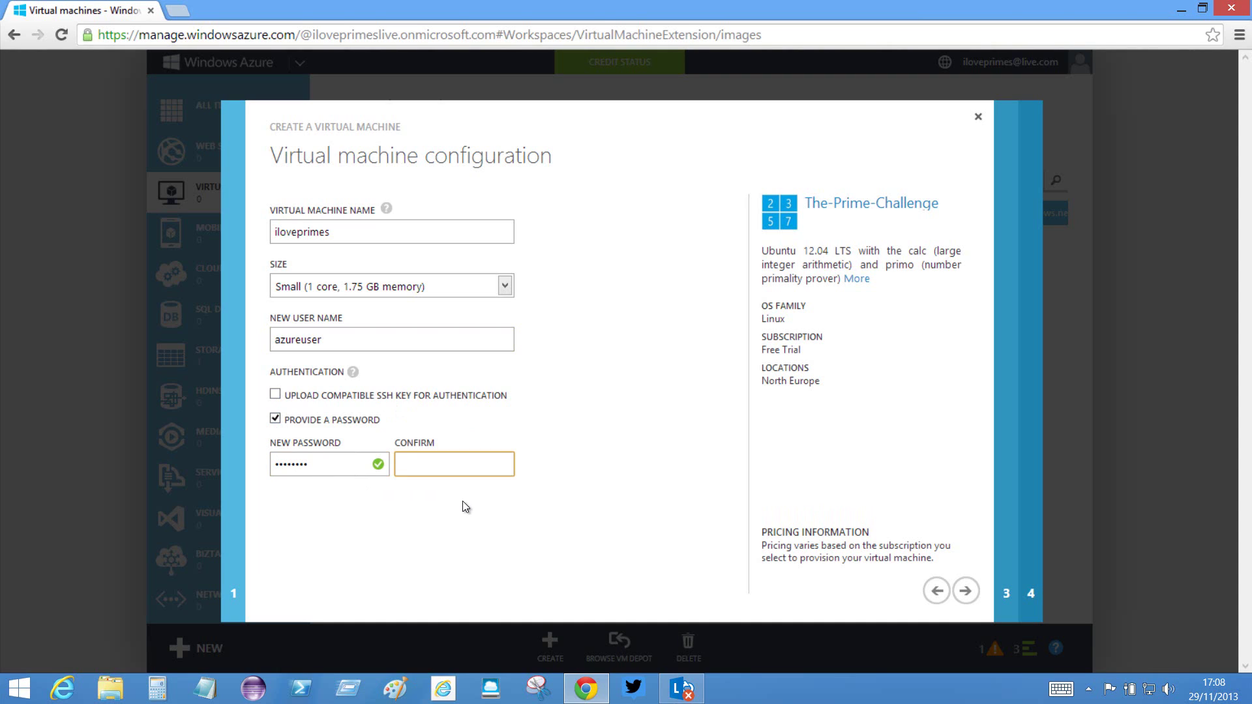
{"action": "type", "text": "********"}
- Create the cloud service iloveprimes.cloudapp.net in the North Europe region
{"action": "left_click", "coordinate": [965, 591]}
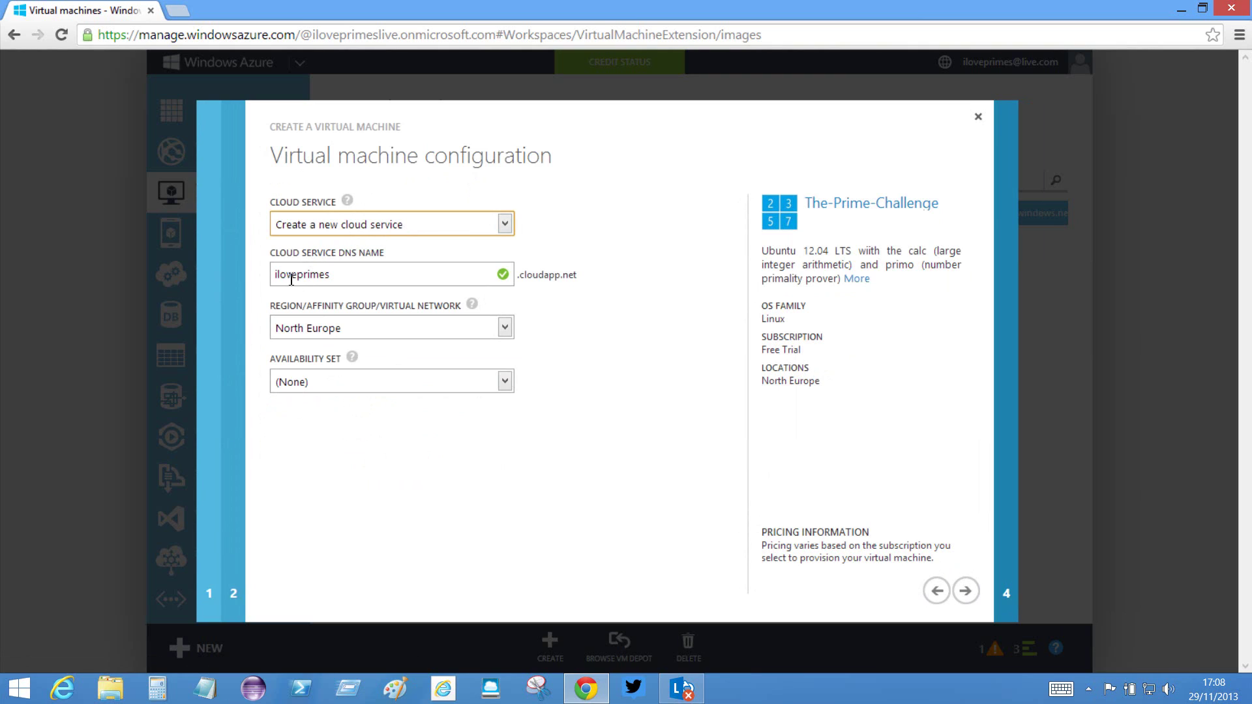
{"action": "left_click_drag", "start_coordinate": [340, 278], "coordinate": [271, 276]}
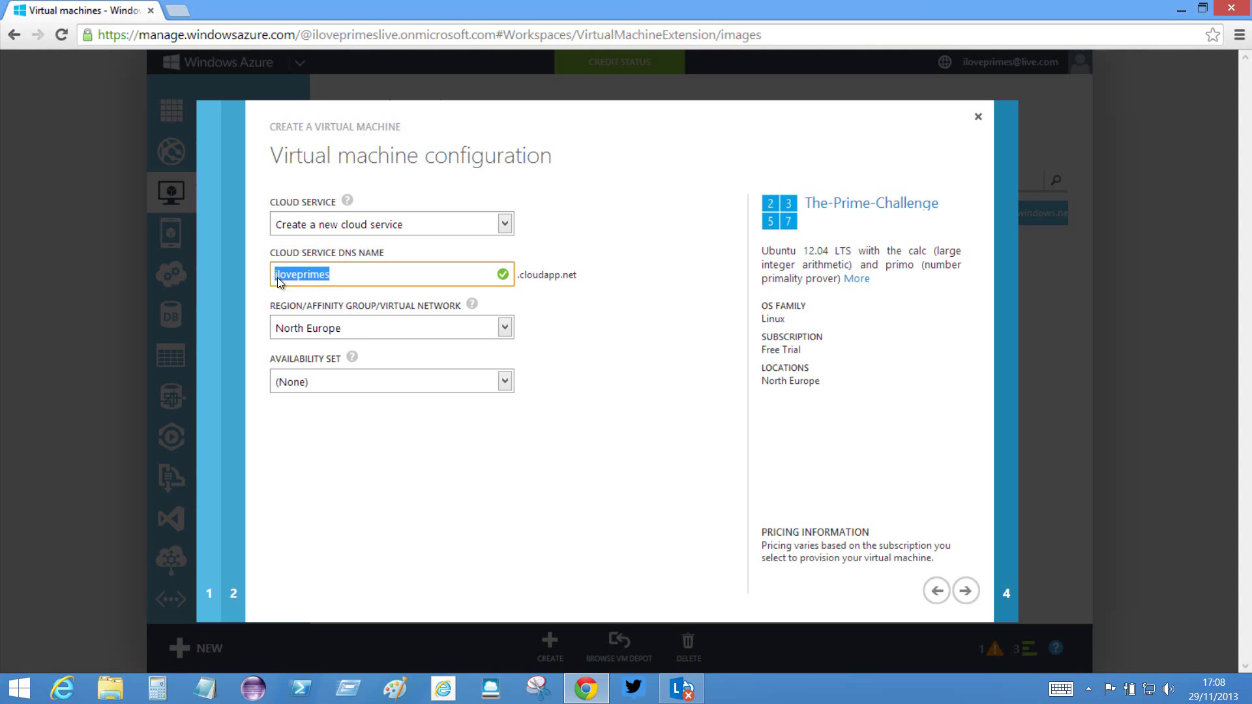
{"action": "left_click_drag", "start_coordinate": [518, 275], "coordinate": [585, 279]}
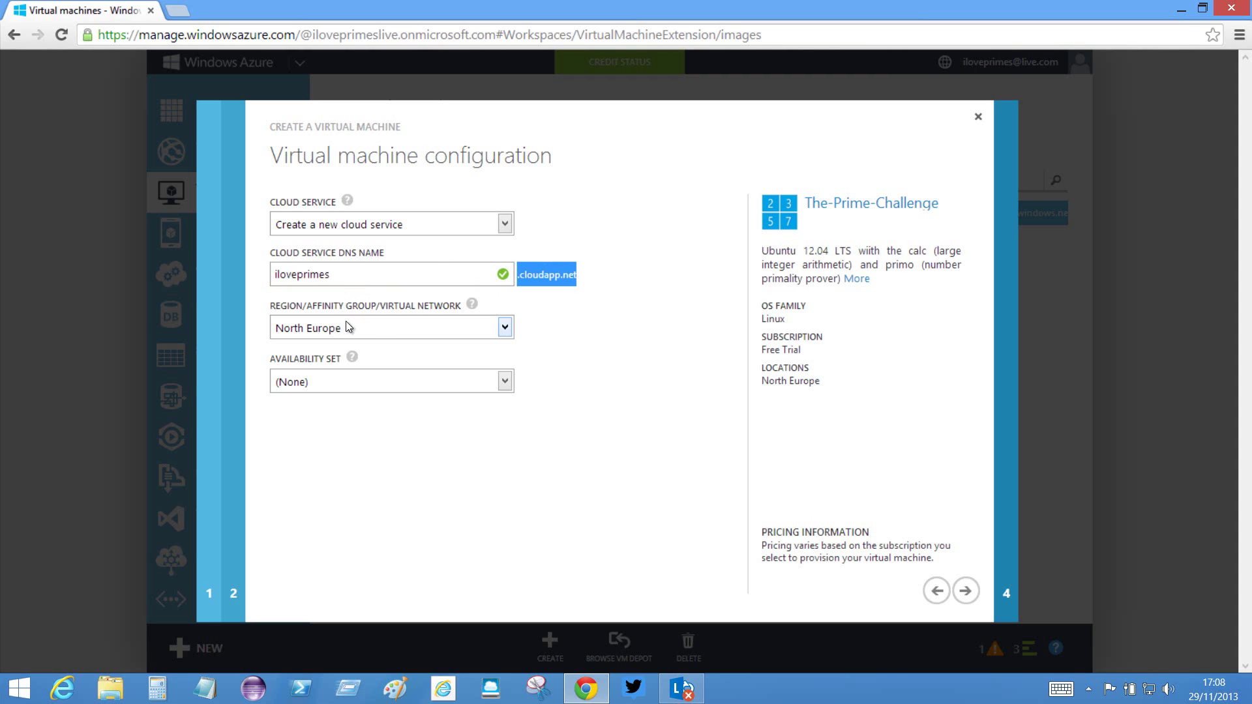
{"action": "left_click", "coordinate": [505, 328]}
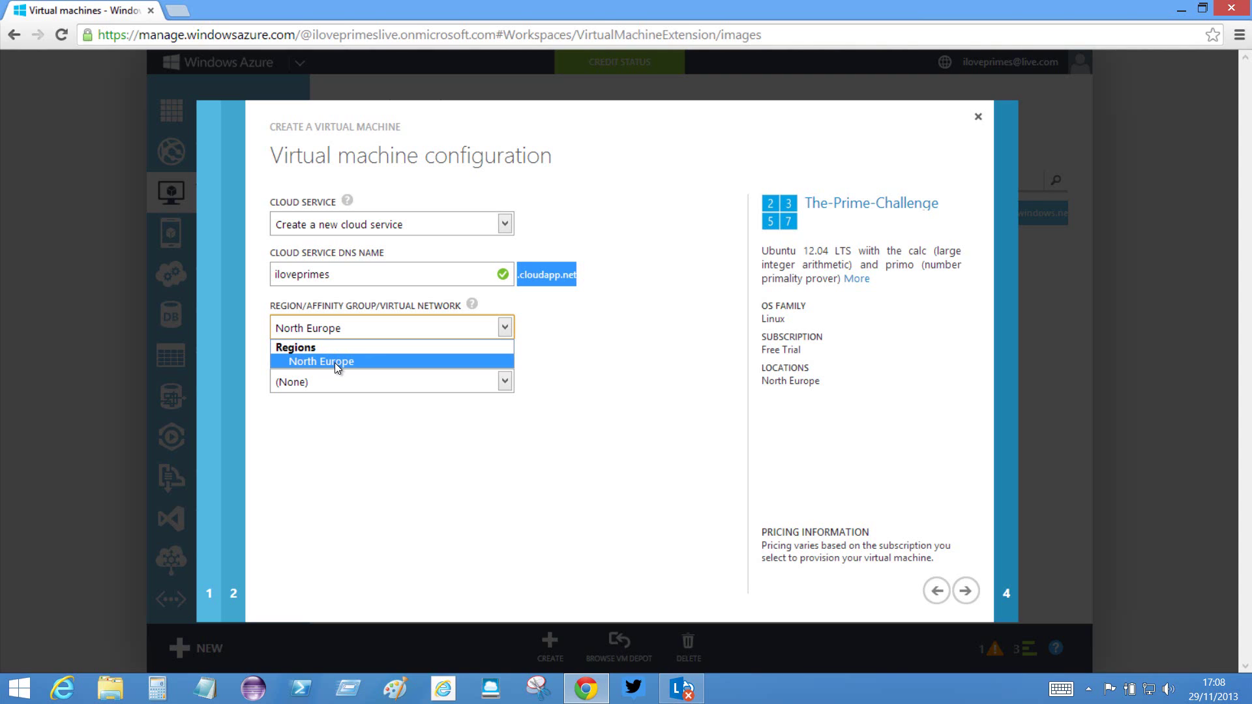
{"action": "left_click", "coordinate": [337, 362]}
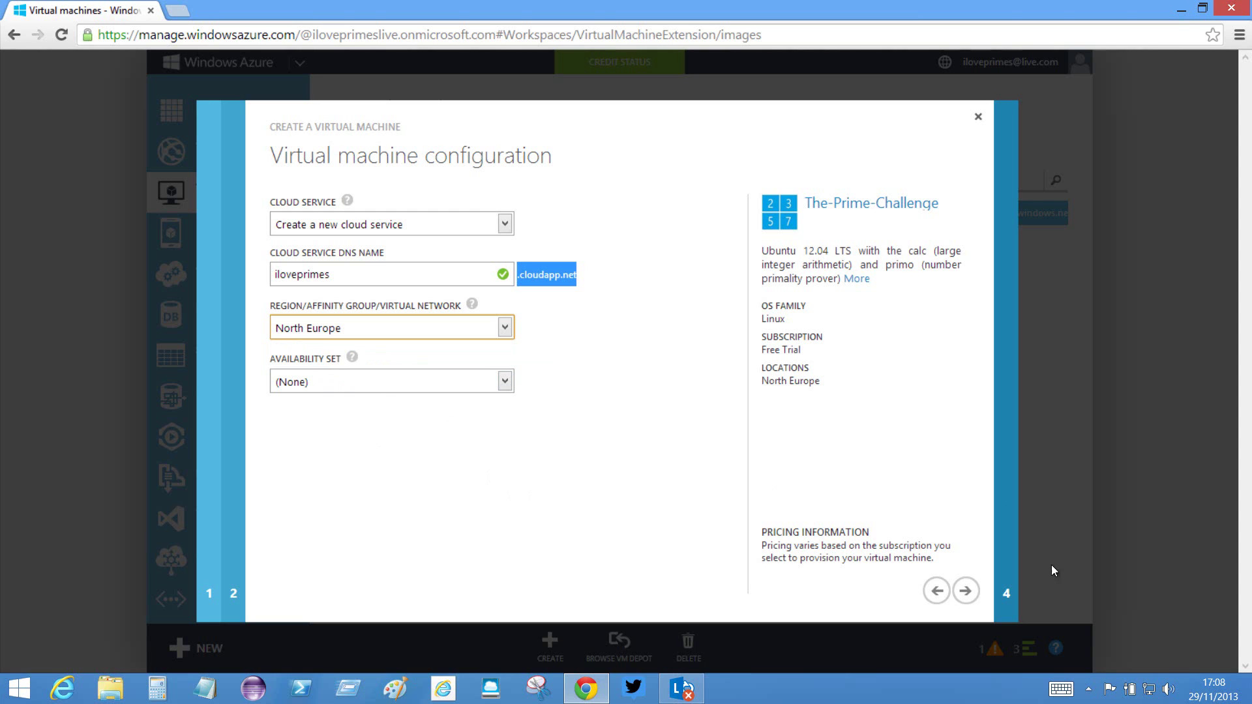
{"action": "left_click", "coordinate": [967, 590]}
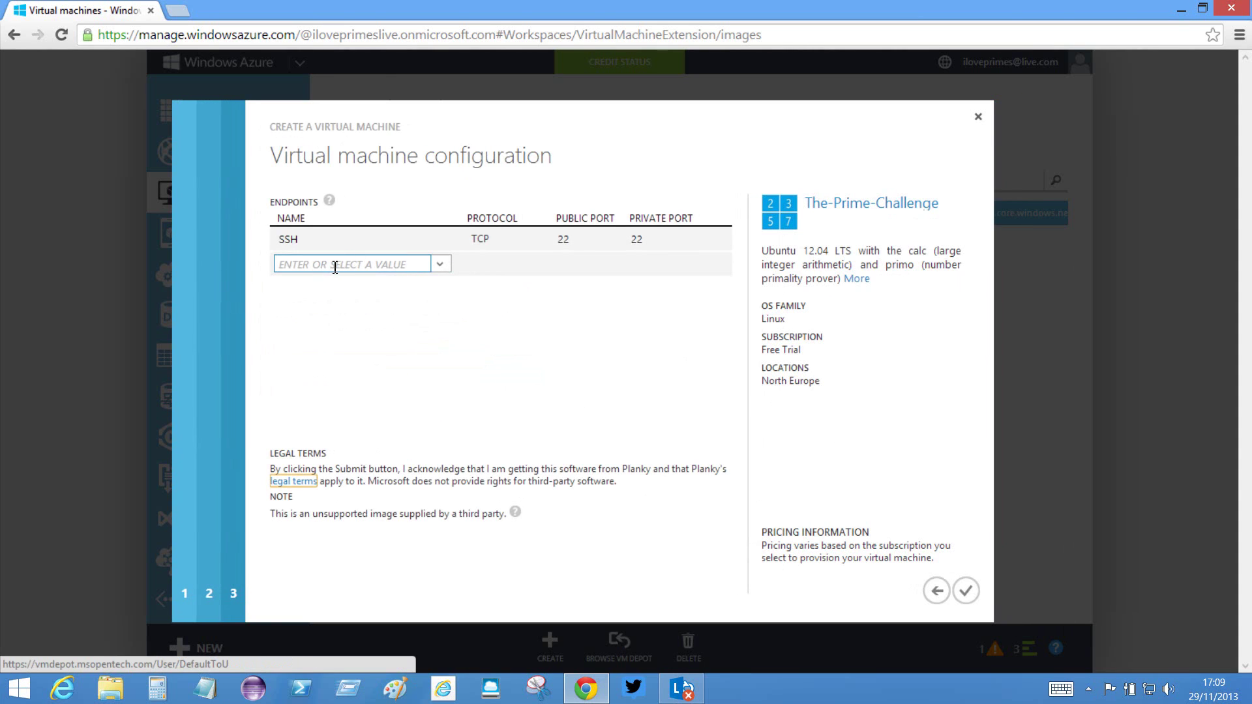
- Add a Remote Desktop endpoint with public port 3389
{"action": "left_click", "coordinate": [439, 267]}
{"action": "left_click", "coordinate": [381, 284]}
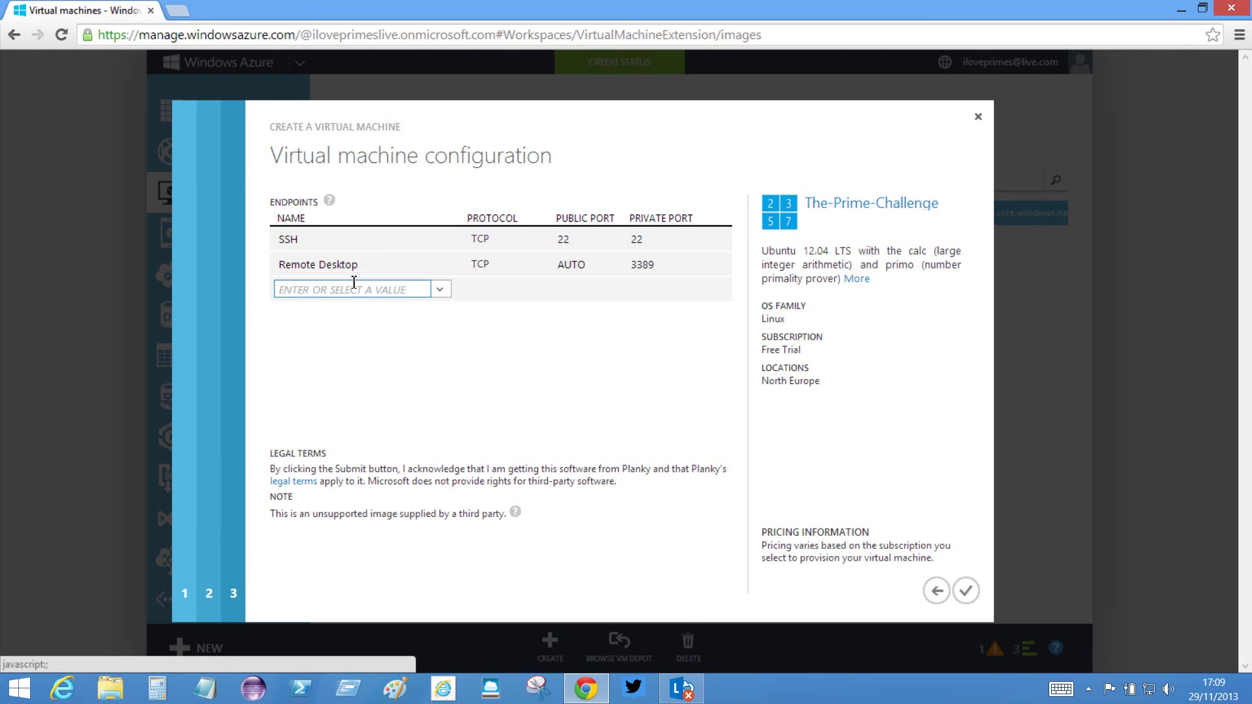
{"action": "left_click", "coordinate": [582, 265]}
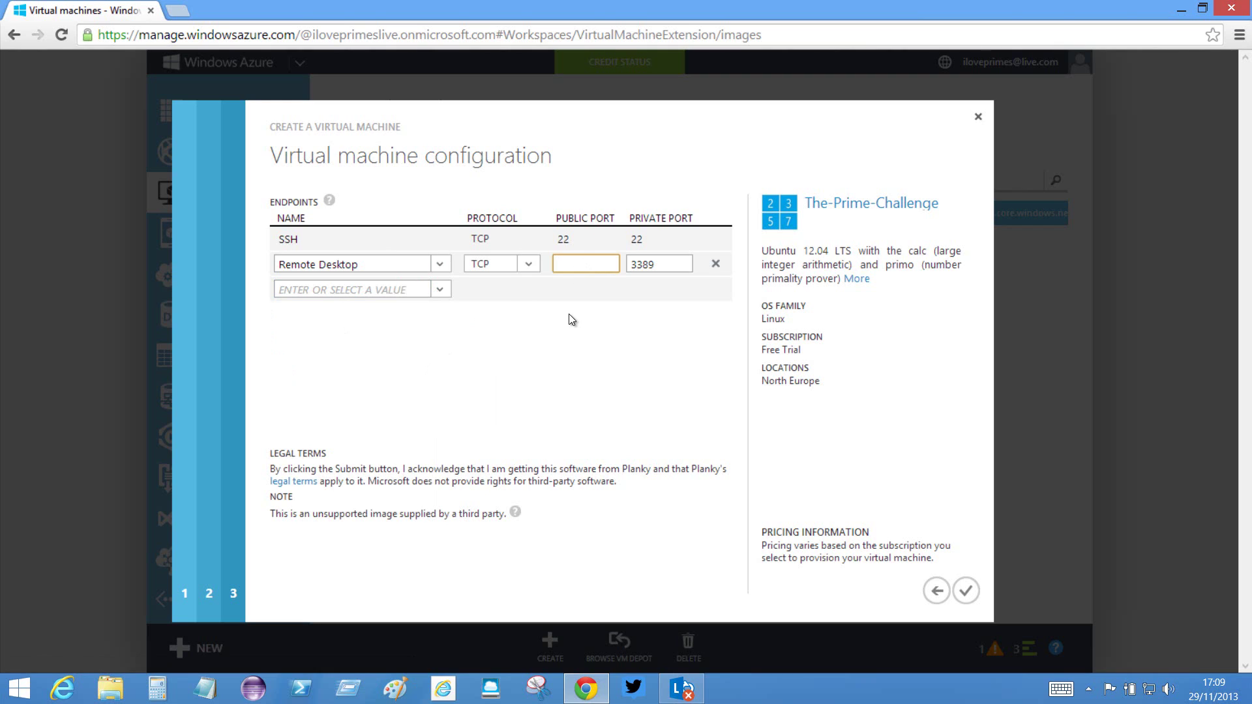
{"action": "type", "text": "3389"}
{"action": "left_click", "coordinate": [560, 363]}
- Review the Remote Desktop endpoint's private port and create the iloveprimes virtual machine
{"action": "left_click", "coordinate": [336, 265]}
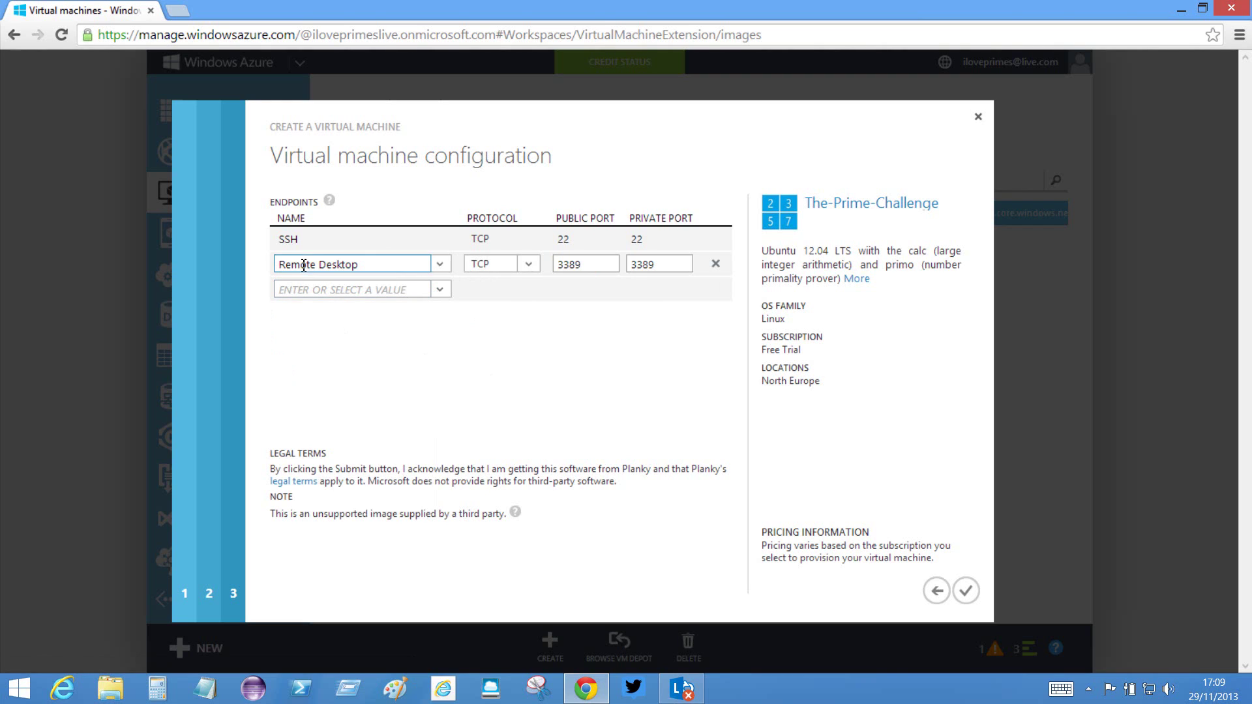
{"action": "key", "text": "shift+Tab"}
{"action": "key", "text": "shift+Tab"}
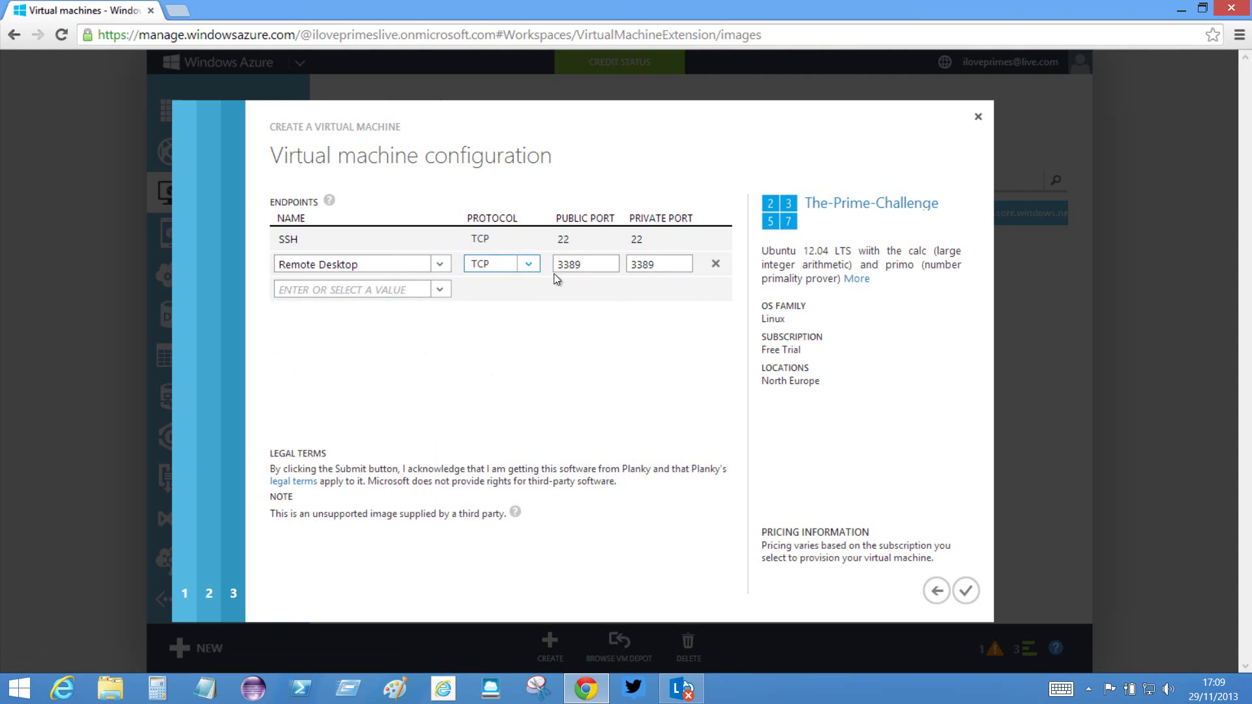
{"action": "left_click", "coordinate": [664, 265]}
{"action": "left_click", "coordinate": [666, 363]}
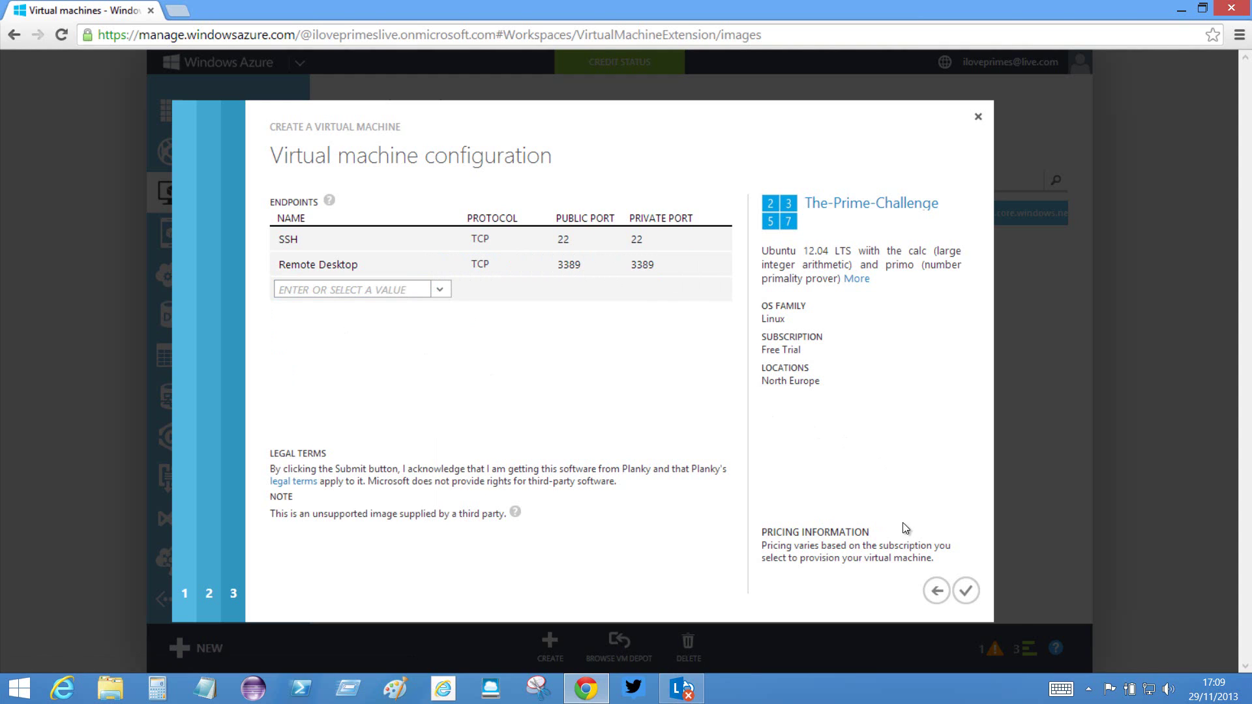
{"action": "left_click", "coordinate": [965, 591]}
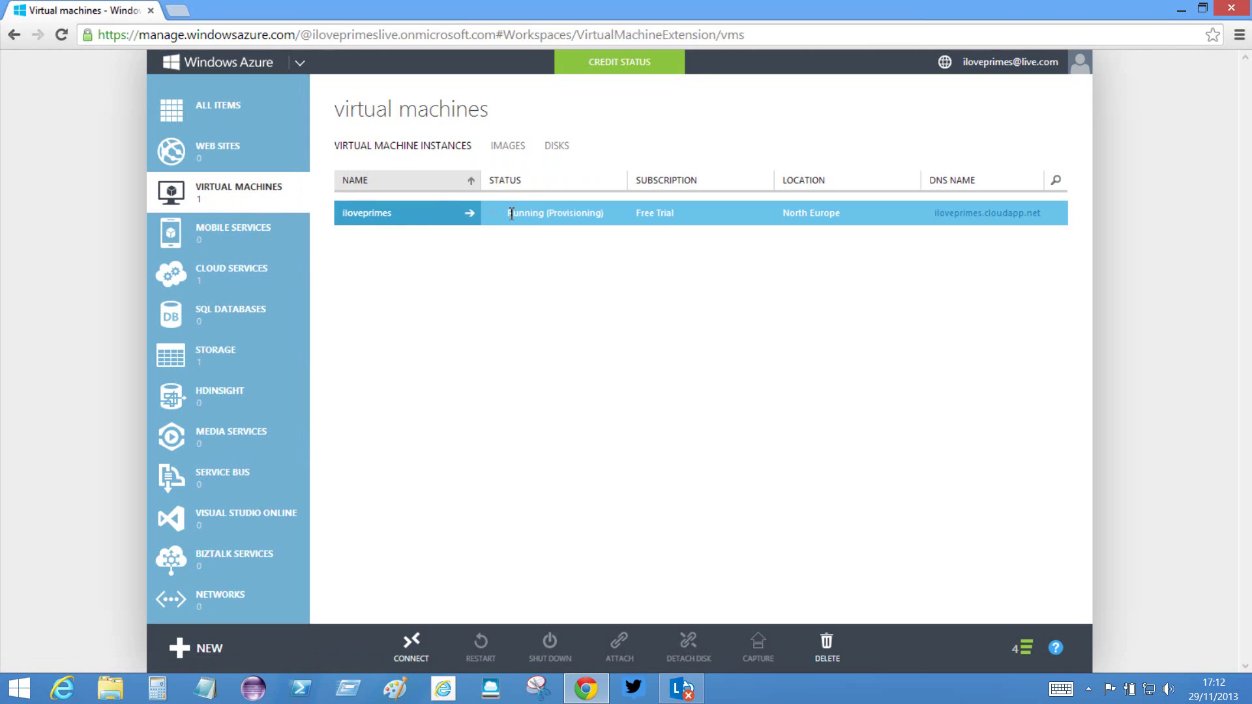
- Check the iloveprimes VM's Running (Provisioning) status in the instances list
{"action": "left_click_drag", "start_coordinate": [508, 213], "coordinate": [611, 218]}
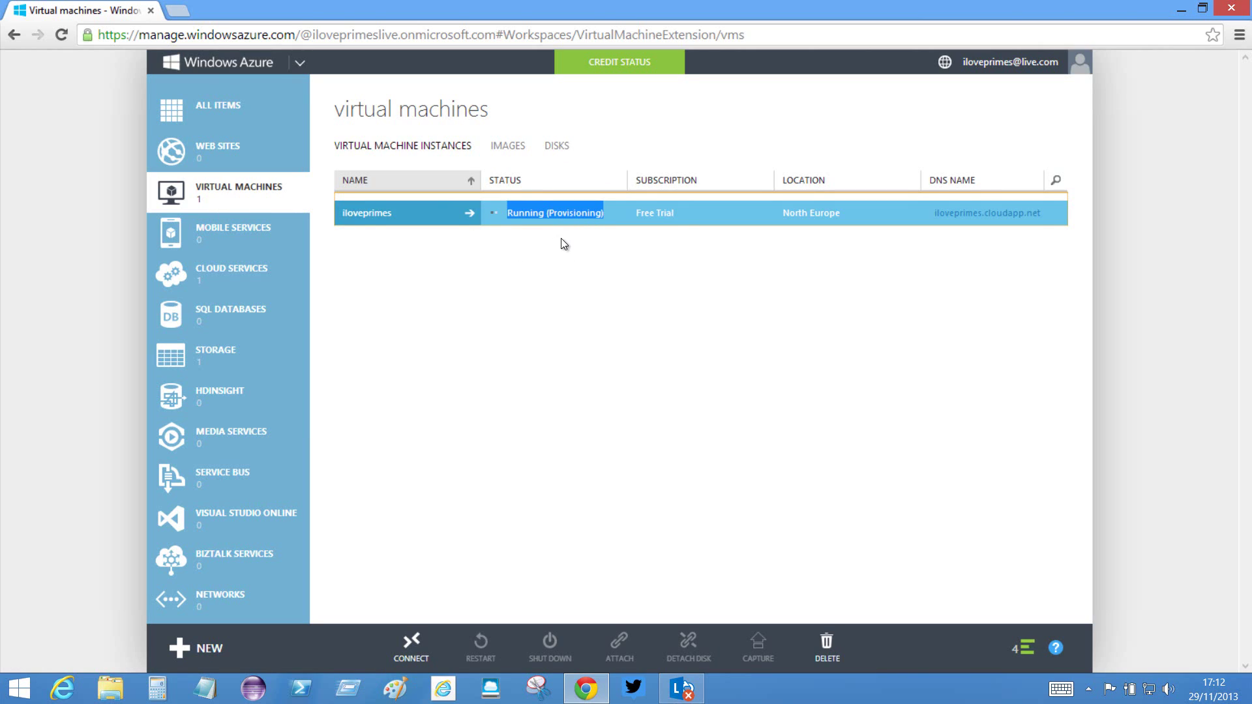
{"action": "left_click", "coordinate": [529, 214]}
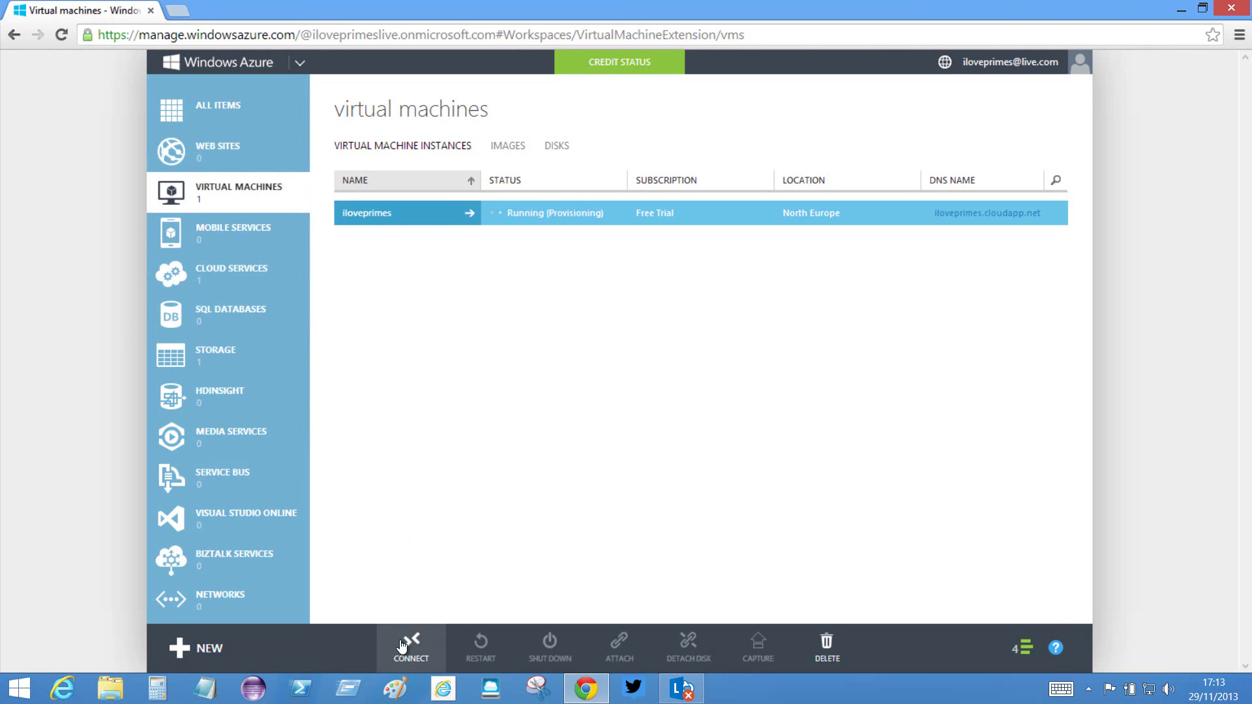
- Download the iloveprimes .rdp file and open it
{"action": "left_click", "coordinate": [409, 646]}
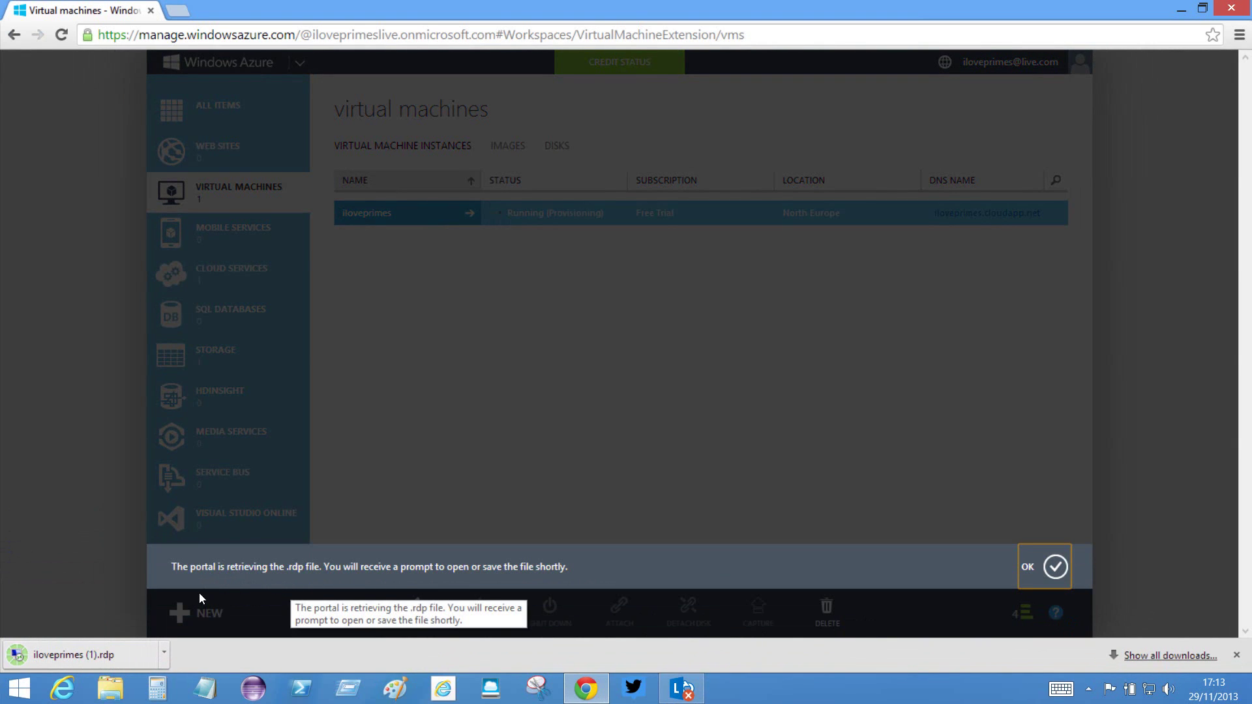
{"action": "left_click", "coordinate": [1056, 567]}
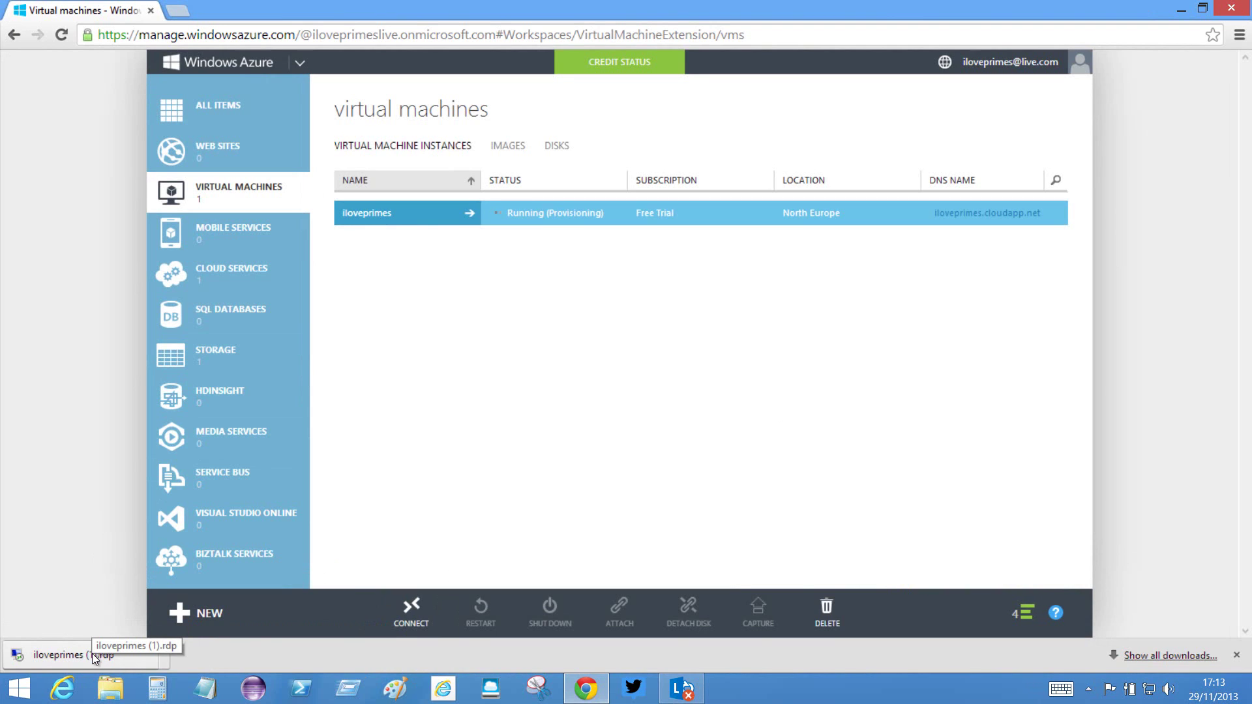
{"action": "left_click", "coordinate": [111, 655]}
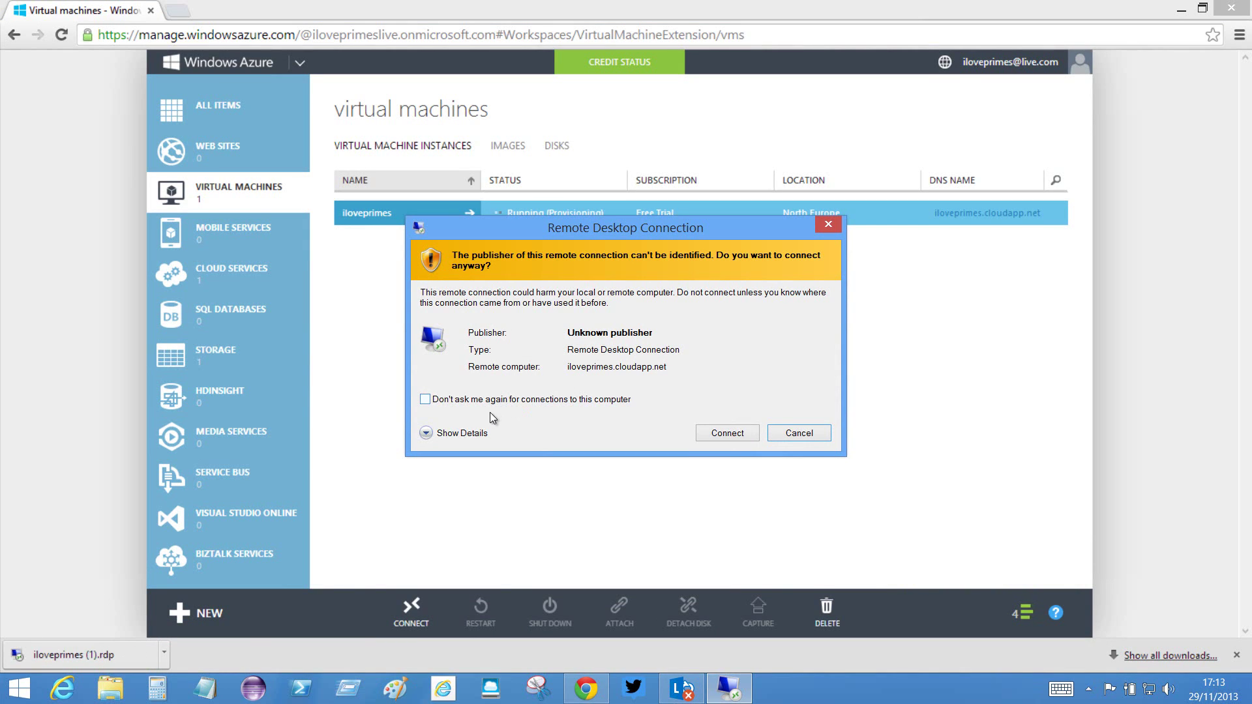
- Turn off the unknown publisher and unverified identity warnings and proceed connecting
{"action": "left_click", "coordinate": [425, 400]}
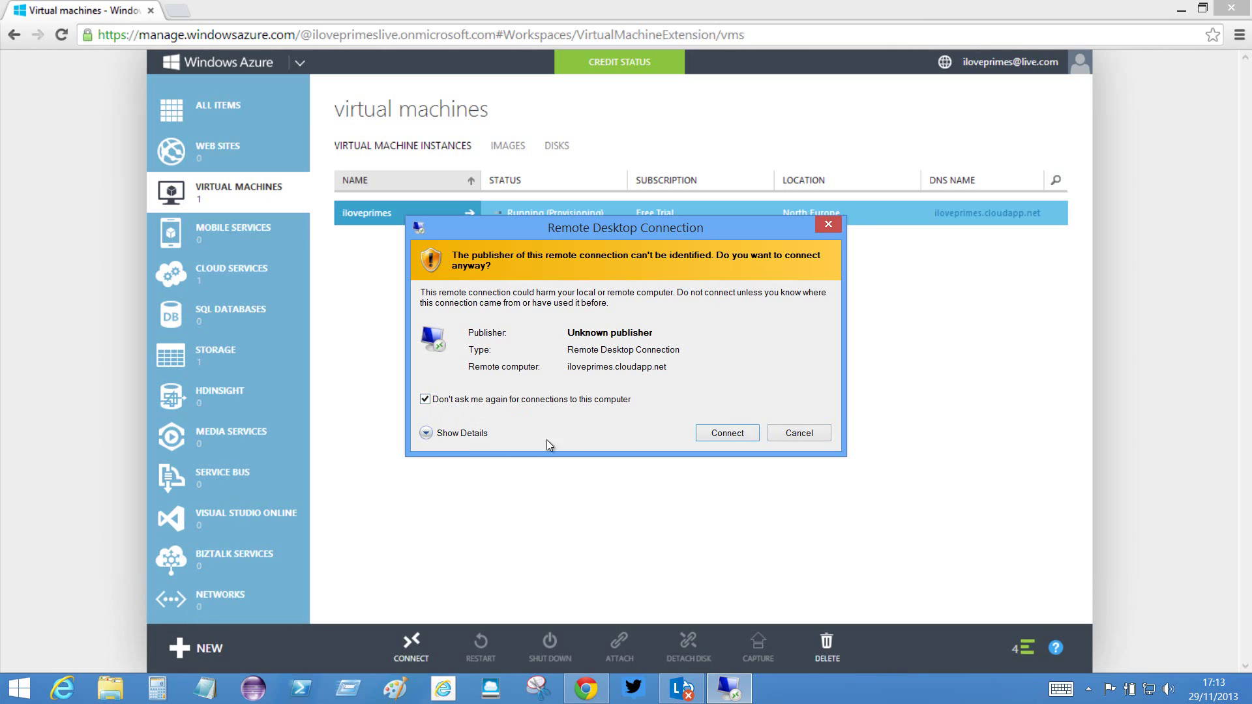
{"action": "left_click", "coordinate": [715, 432]}
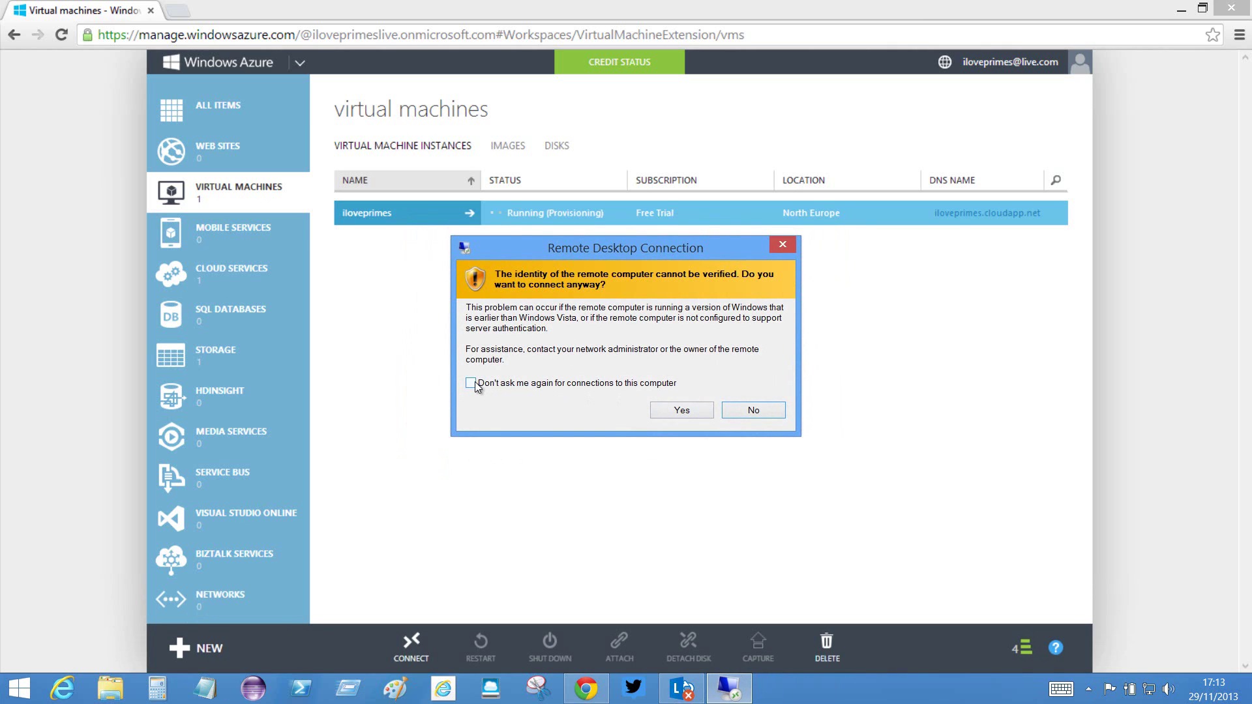
{"action": "left_click", "coordinate": [475, 384]}
- Log in to the xrdp session as azureuser, retrying after the first attempt fails
{"action": "left_click", "coordinate": [680, 411]}
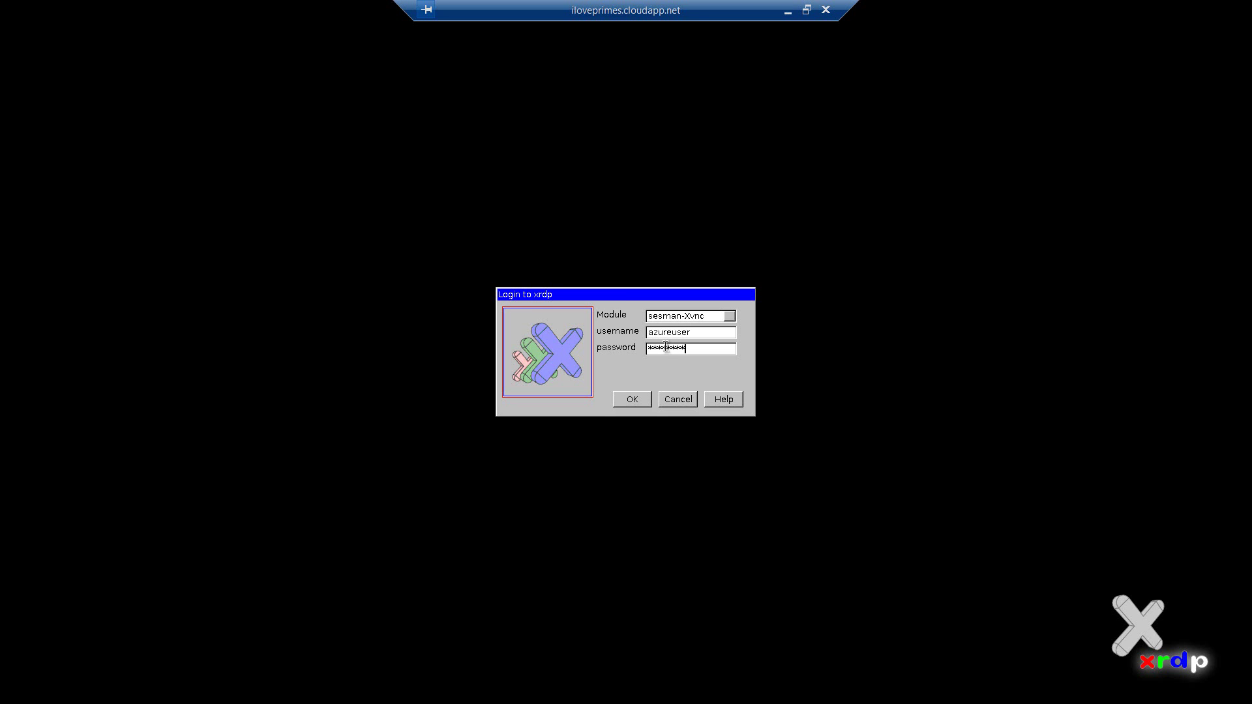
{"action": "left_click", "coordinate": [633, 399]}
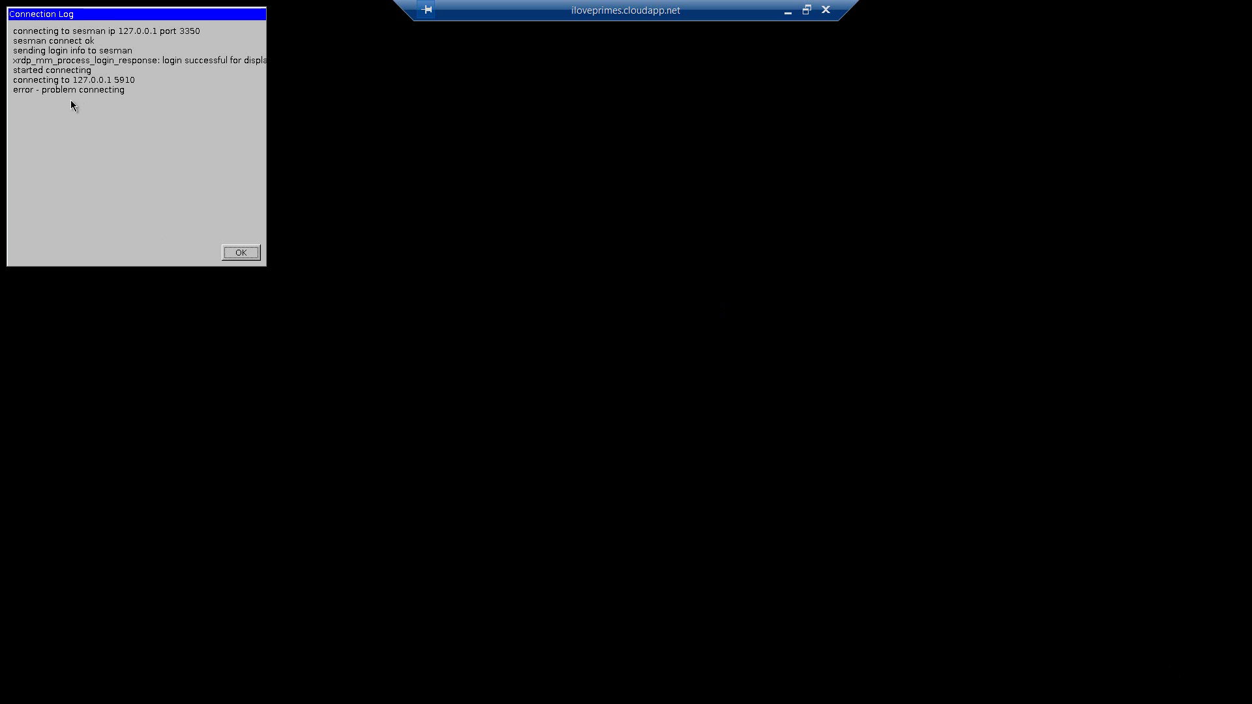
{"action": "left_click", "coordinate": [242, 254]}
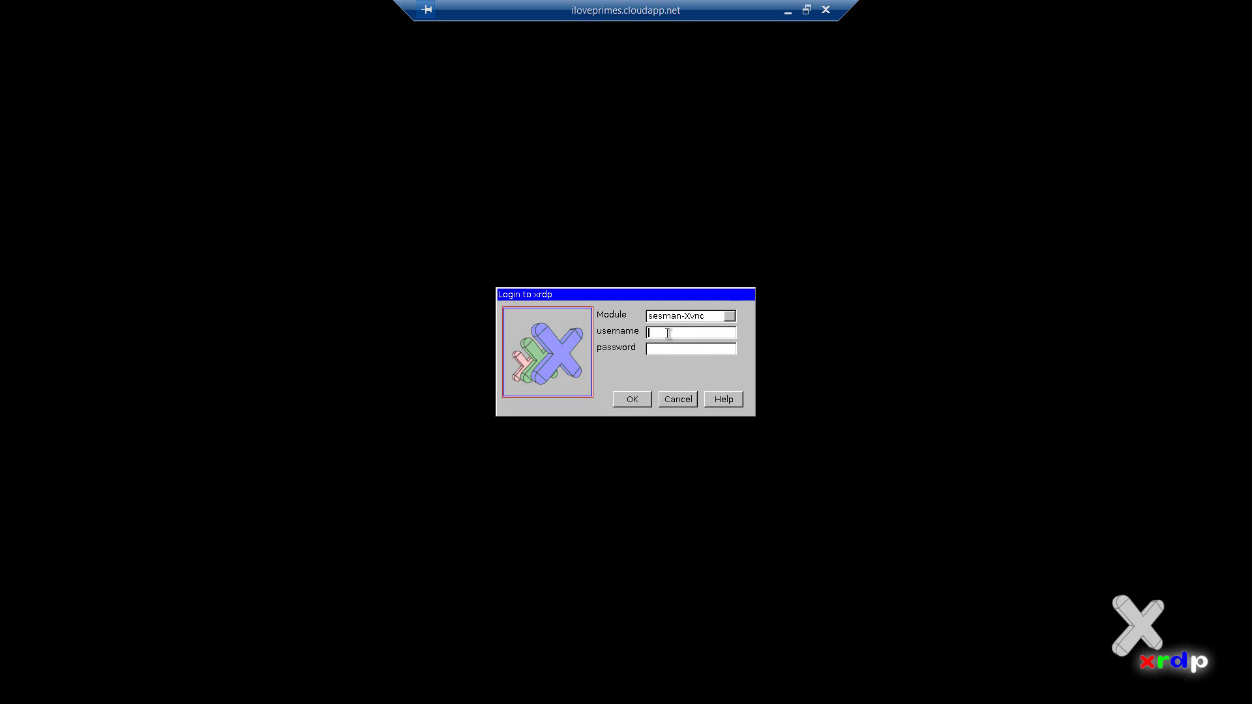
{"action": "type", "text": "azureuser"}
{"action": "key", "text": "Tab"}
{"action": "type", "text": "********"}
{"action": "left_click", "coordinate": [631, 400]}
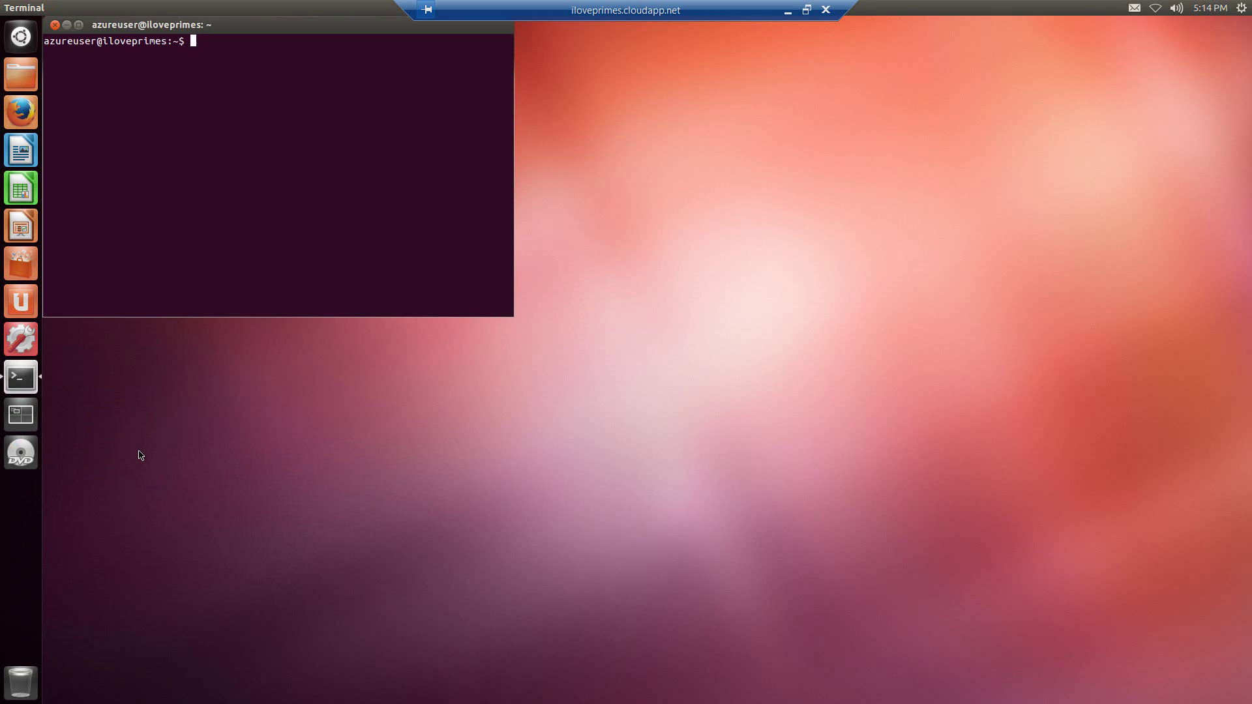
- Start calc, evaluate 2^291113-1, and scroll back through the printed digits
{"action": "type", "text": "calc"}
{"action": "key", "text": "Return"}
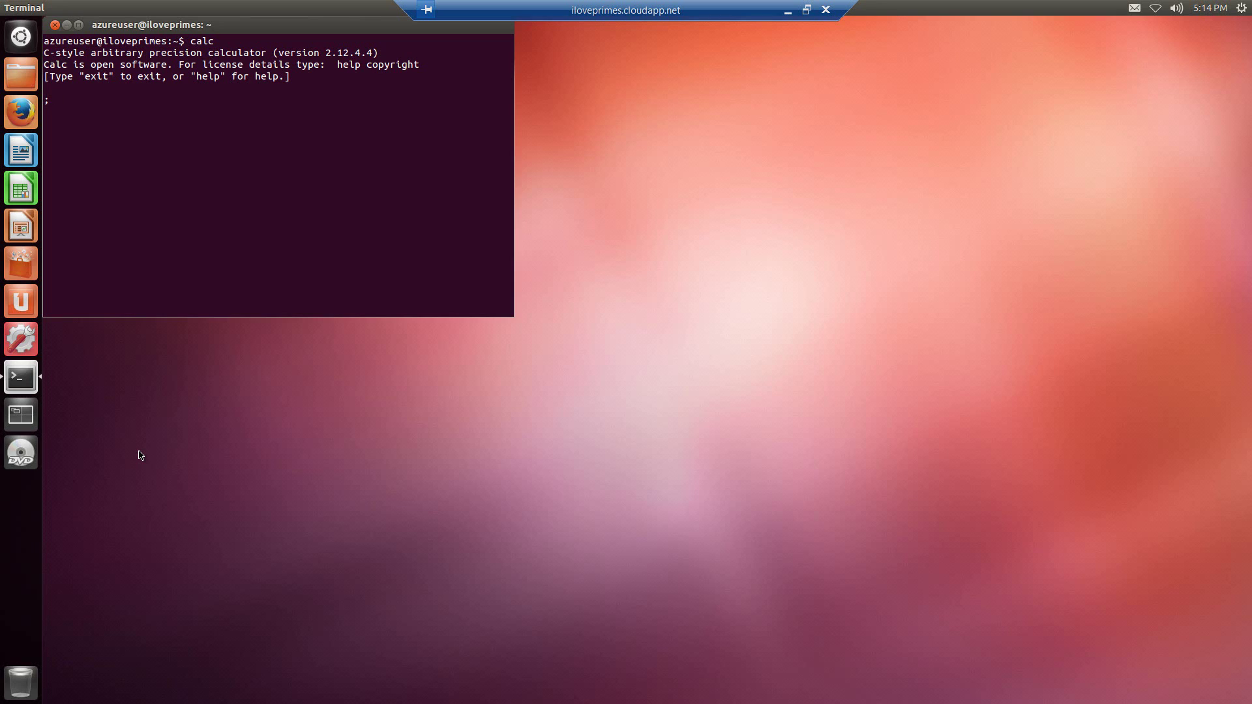
{"action": "type", "text": "2^291113-1"}
{"action": "key", "text": "Return"}
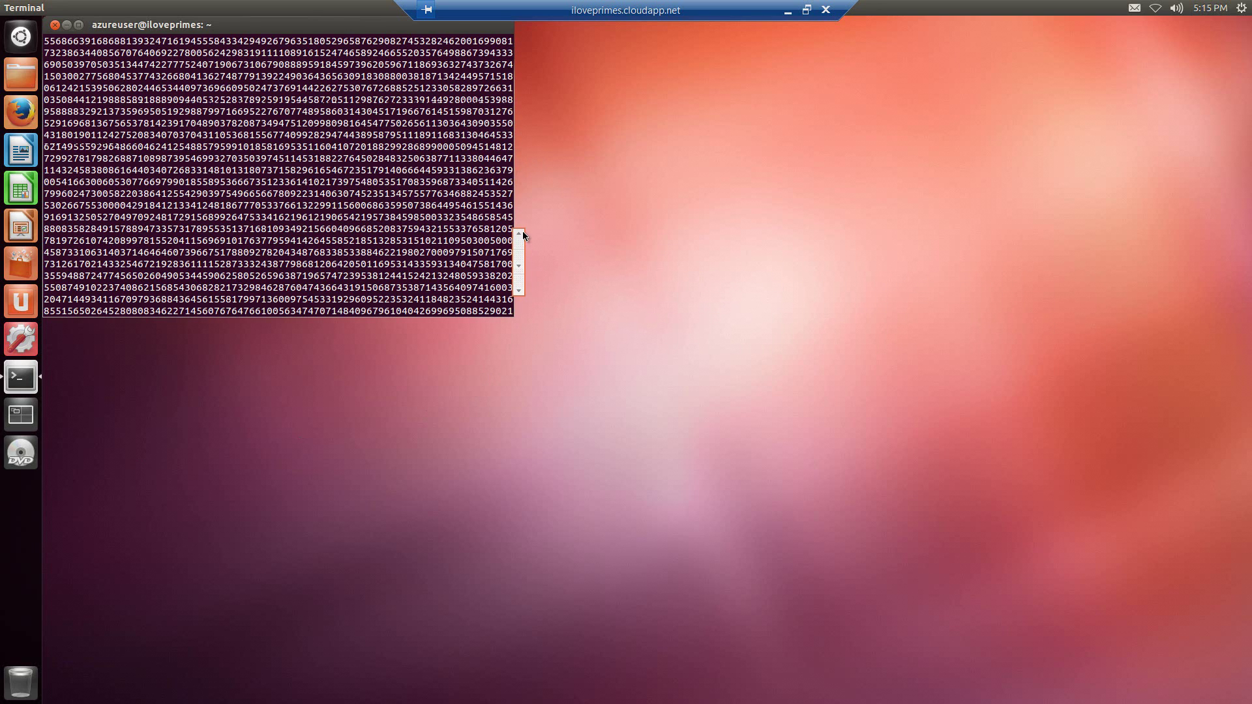
{"action": "scroll", "coordinate": [522, 208], "scroll_direction": "up", "scroll_amount": 6}
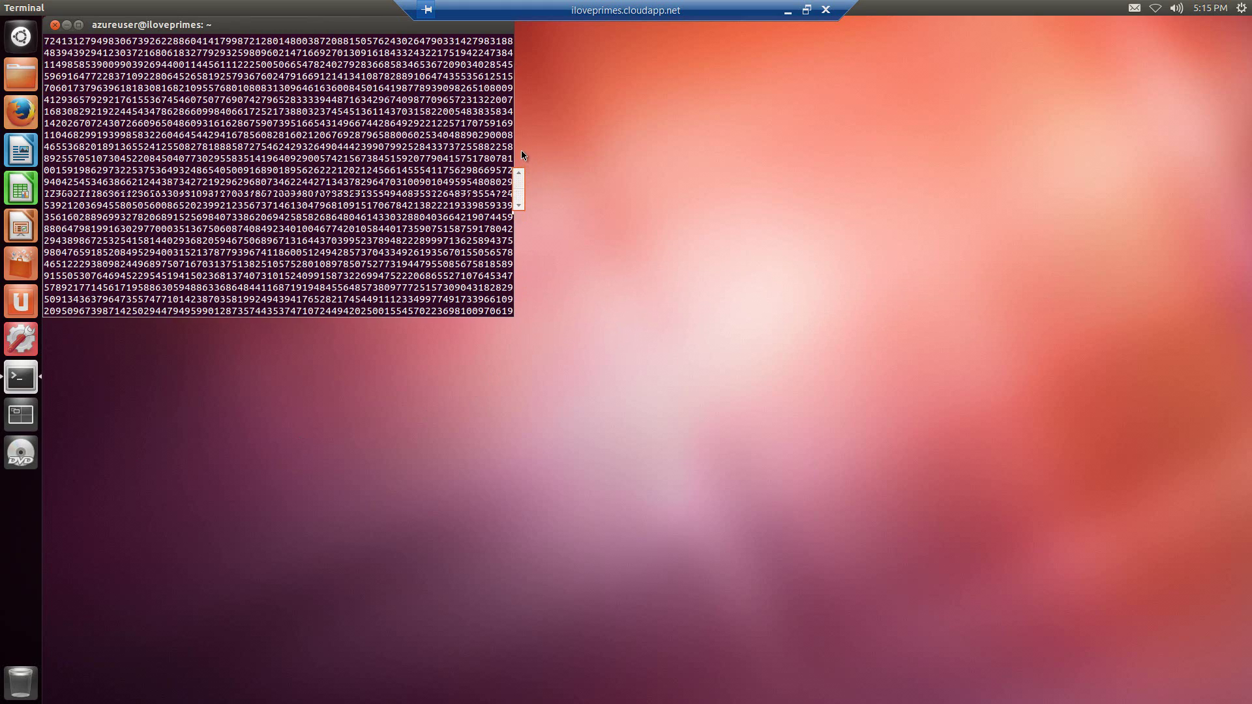
{"action": "scroll", "coordinate": [523, 135], "scroll_direction": "up", "scroll_amount": 7}
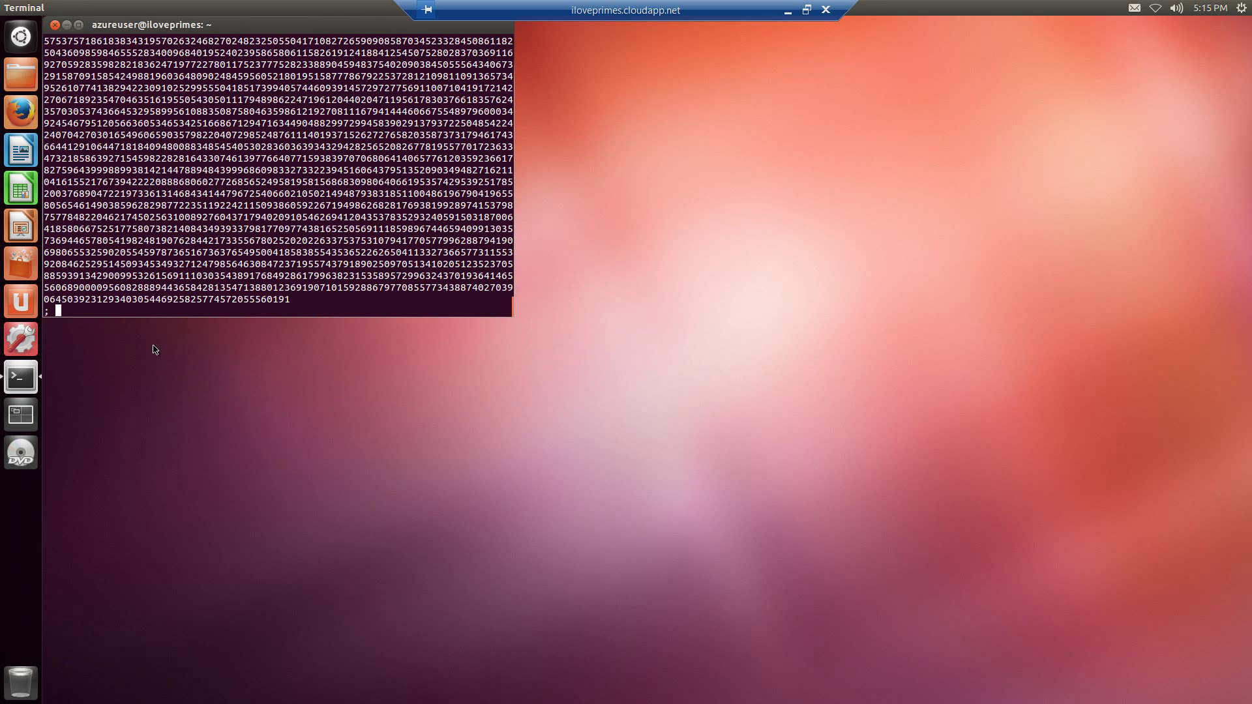
- Quit calc and run the mistyped command clc 2^231 > number.txt
{"action": "type", "text": "quit"}
{"action": "key", "text": "Return"}
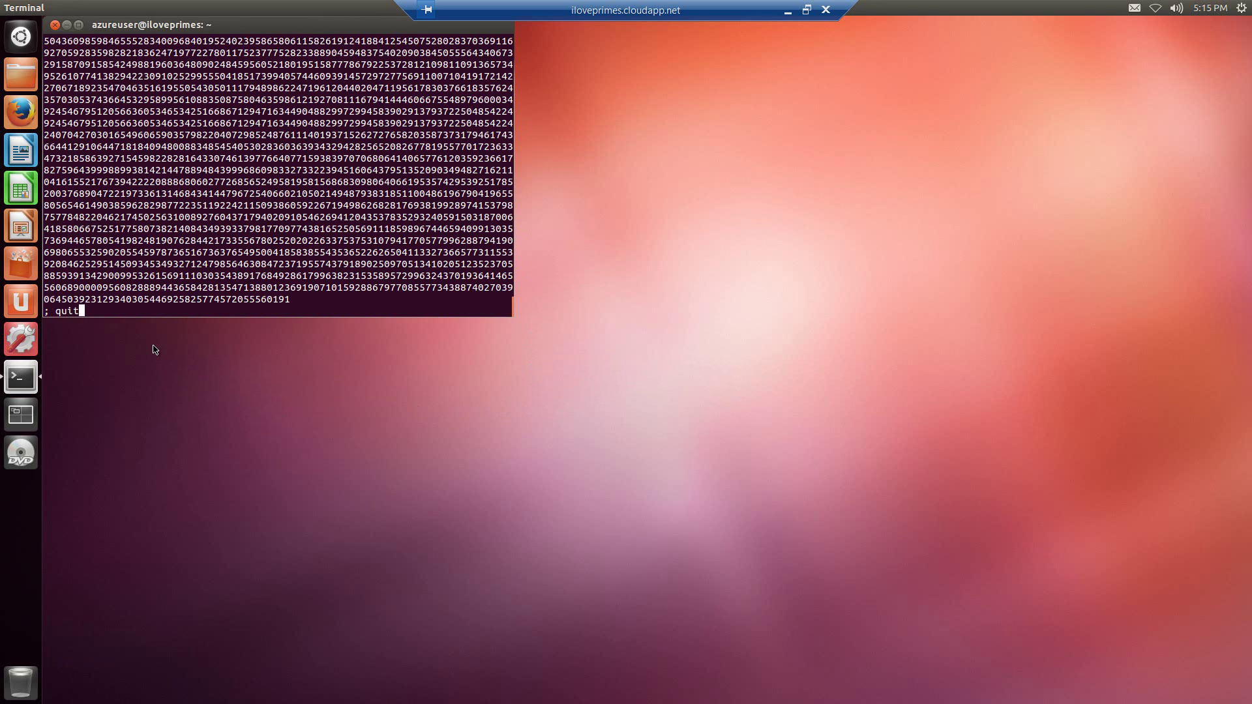
{"action": "type", "text": "c"}
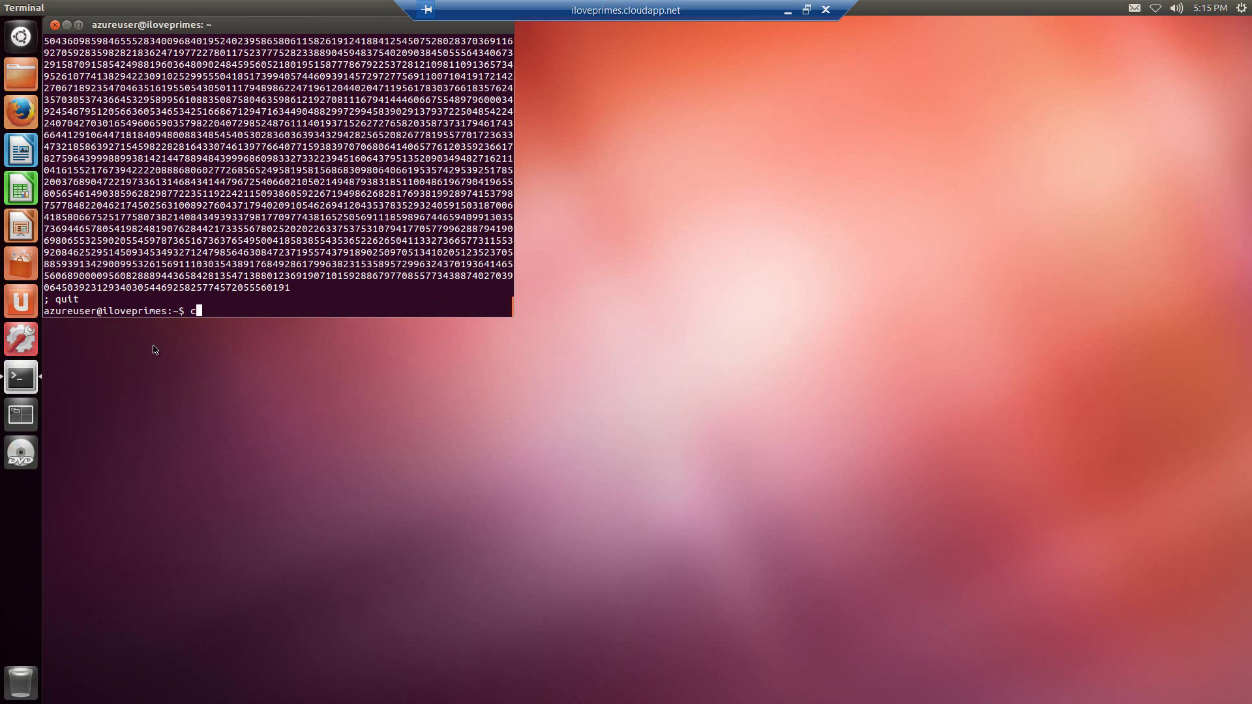
{"action": "type", "text": "lc 2^231 >"}
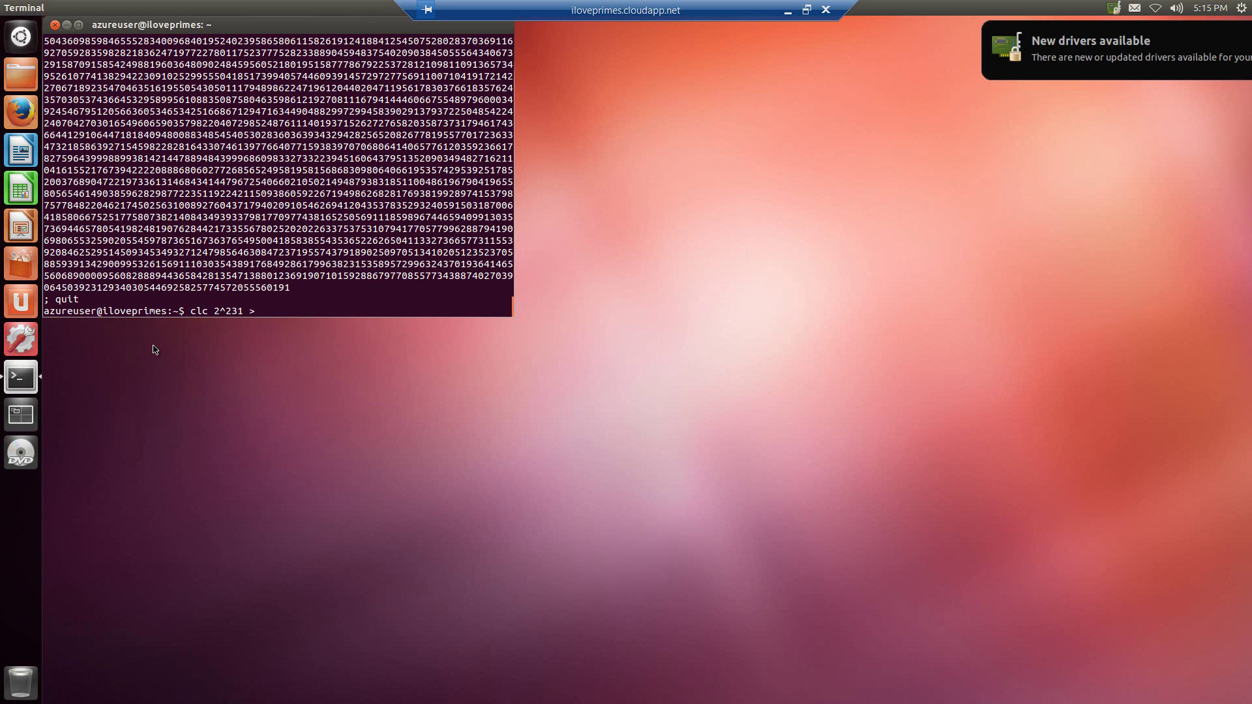
{"action": "type", "text": " number.txt"}
{"action": "key", "text": "Return"}
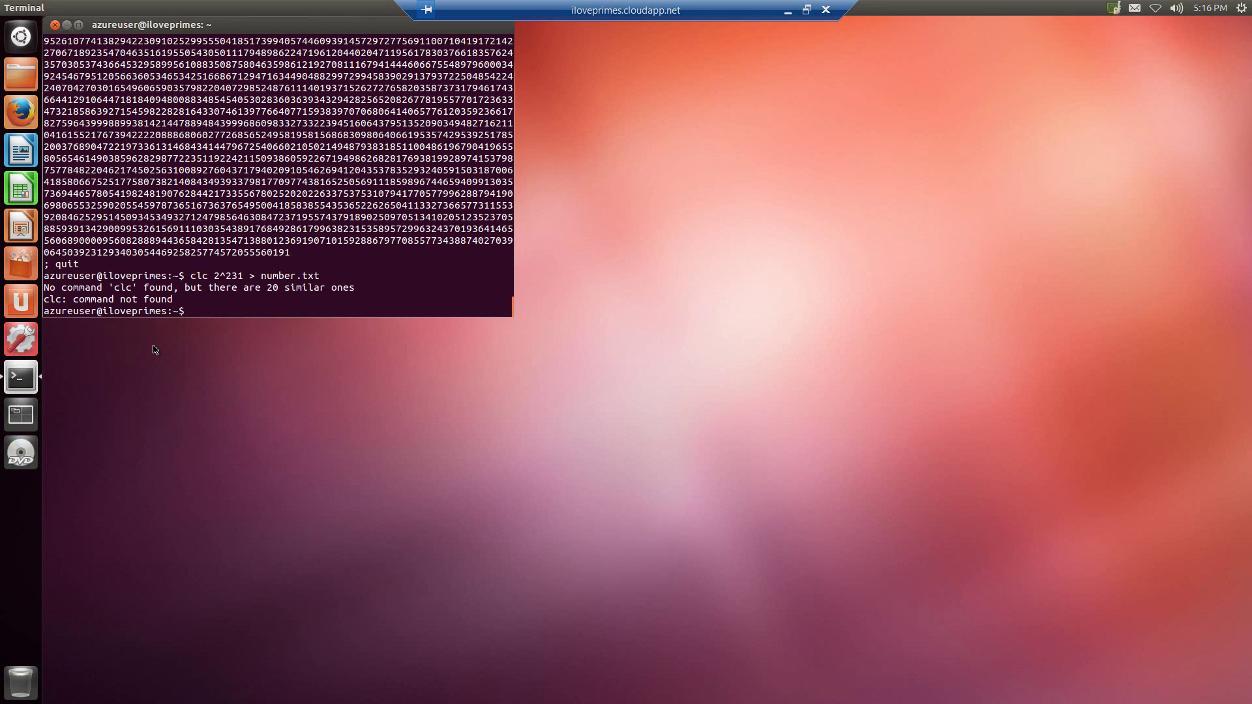
- Save 2^234 to number.txt with calc, then browse the Documents folder in Files
{"action": "type", "text": "calc 2^234 > numbertx"}
{"action": "key", "text": "BackSpace"}
{"action": "type", "text": ".txt"}
{"action": "key", "text": "Return"}
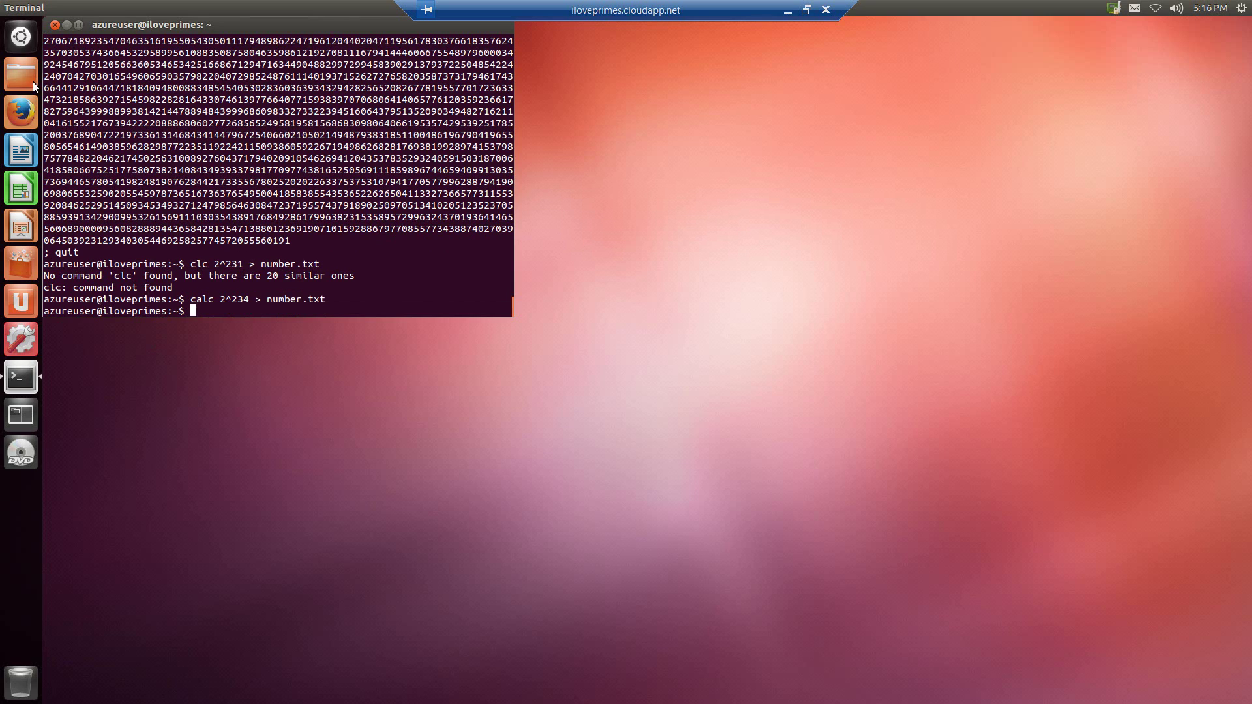
{"action": "left_click", "coordinate": [18, 73]}
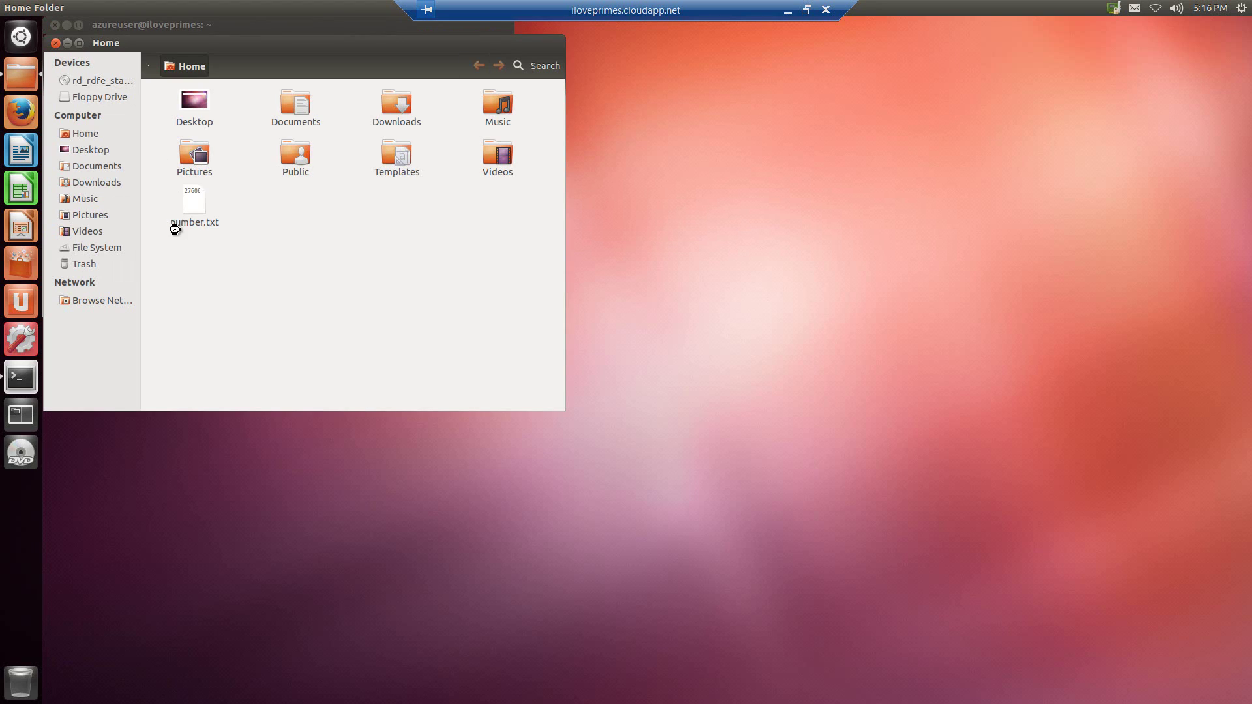
{"action": "double_click", "coordinate": [300, 112]}
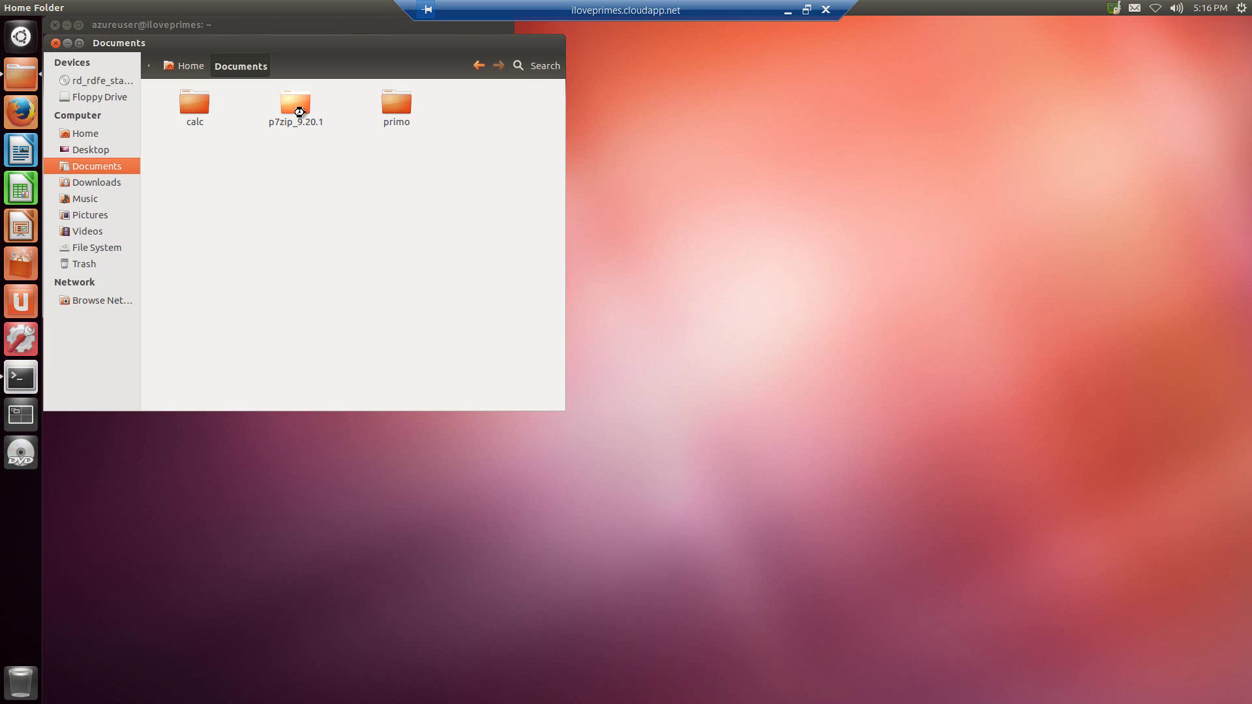
- Run pwd in the terminal to confirm the home directory, then return to the file manager
{"action": "left_click", "coordinate": [21, 377]}
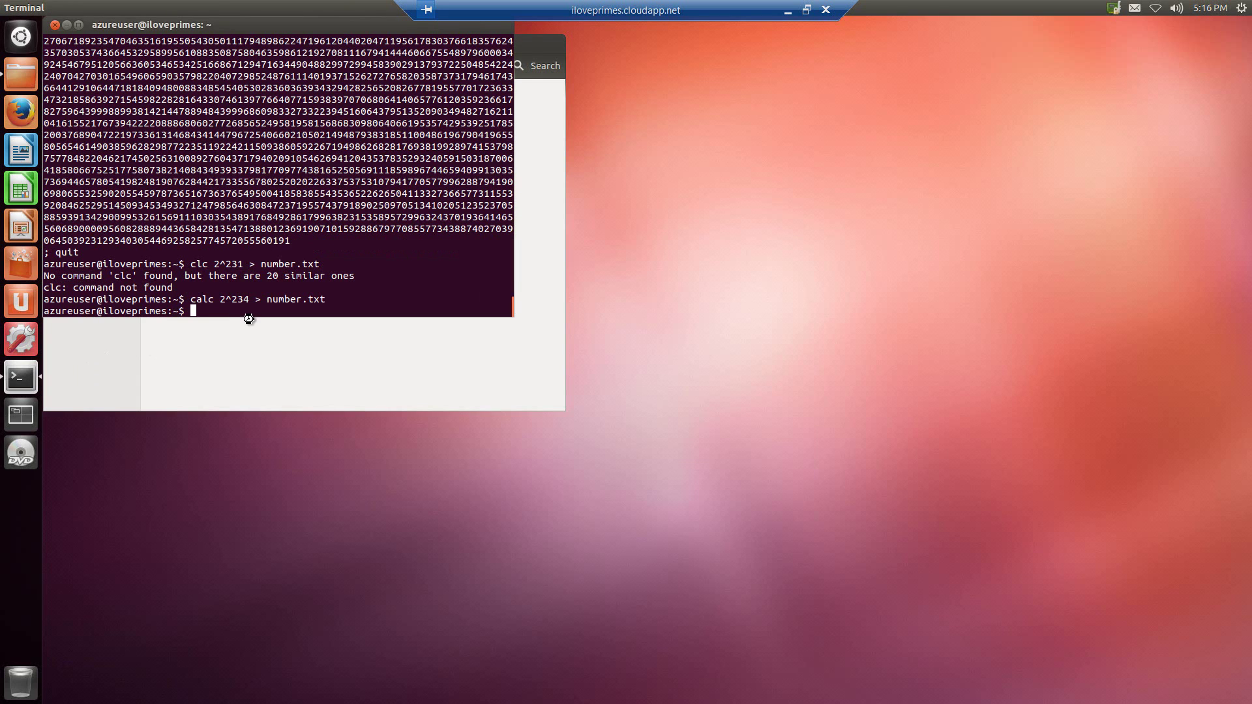
{"action": "type", "text": "pwd"}
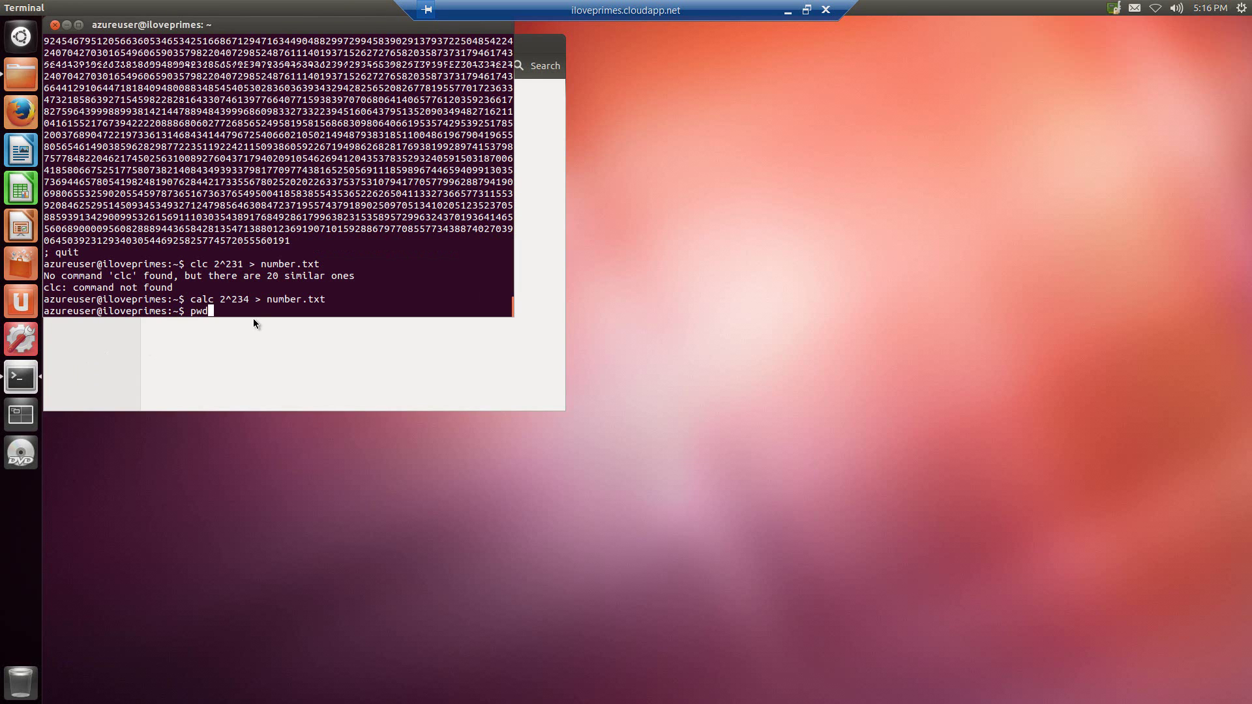
{"action": "key", "text": "Return"}
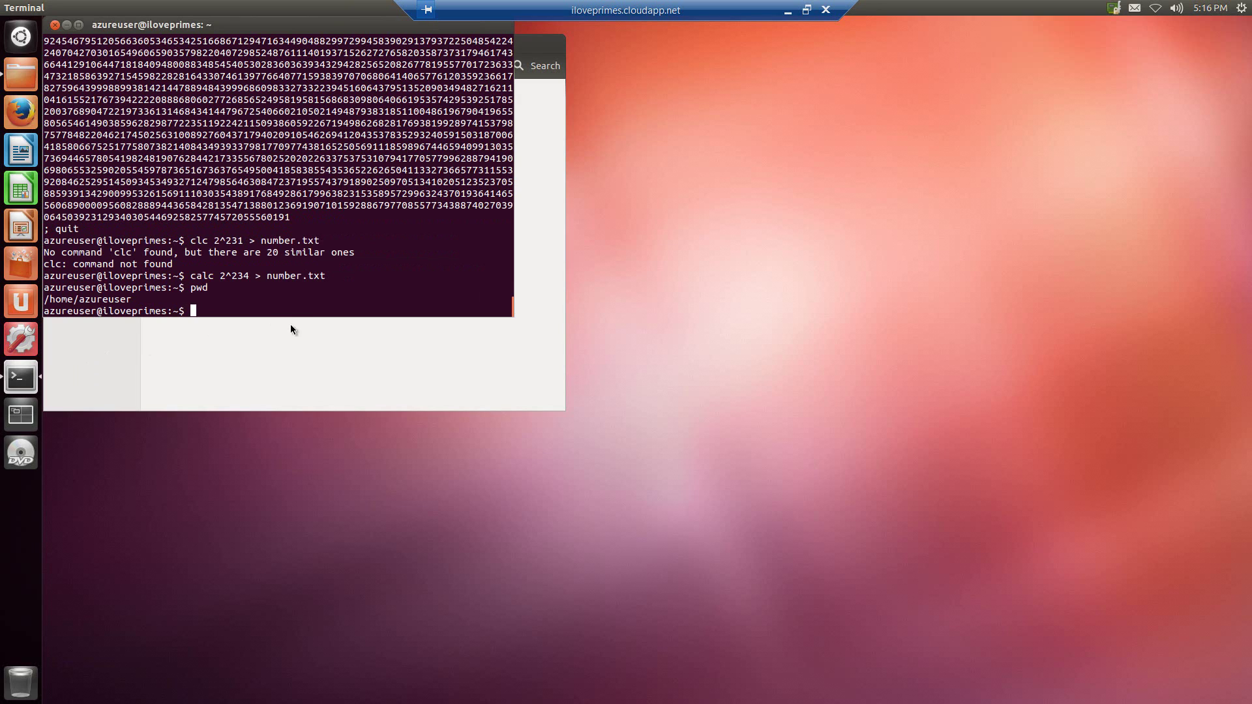
{"action": "left_click", "coordinate": [37, 83]}
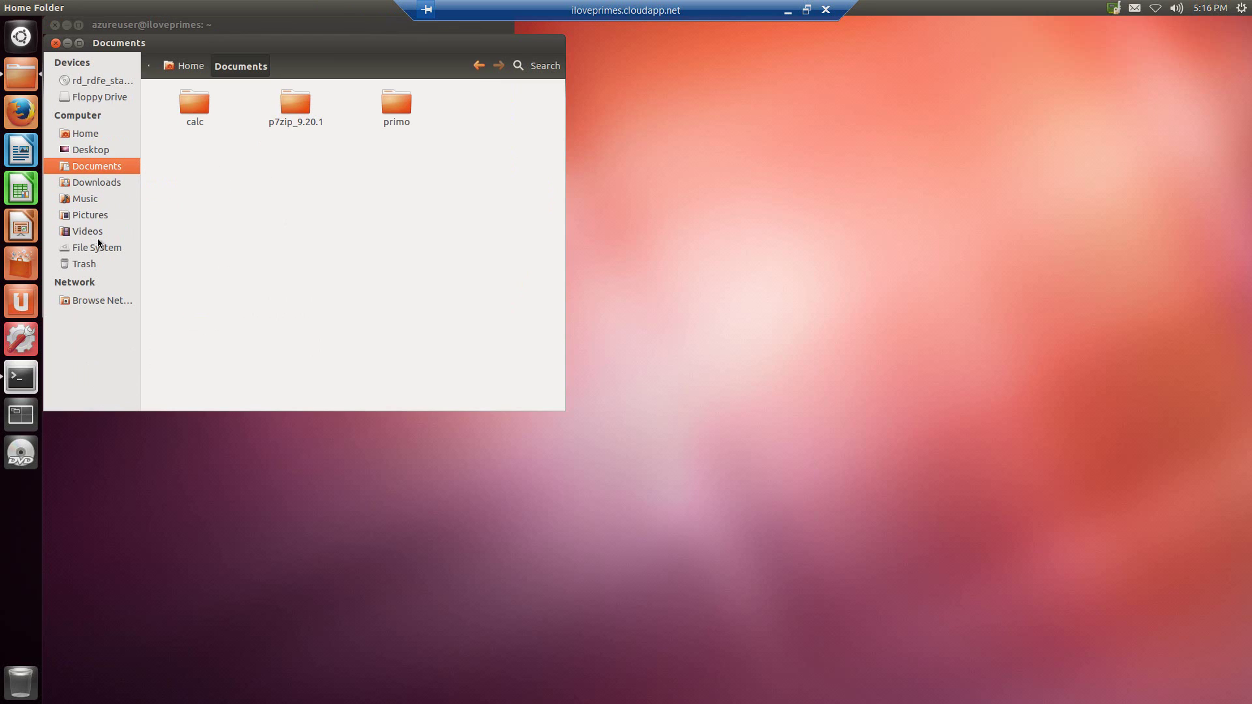
- Return to the Home folder, open number.txt in gedit to read the number, then close gedit
{"action": "left_click", "coordinate": [188, 67]}
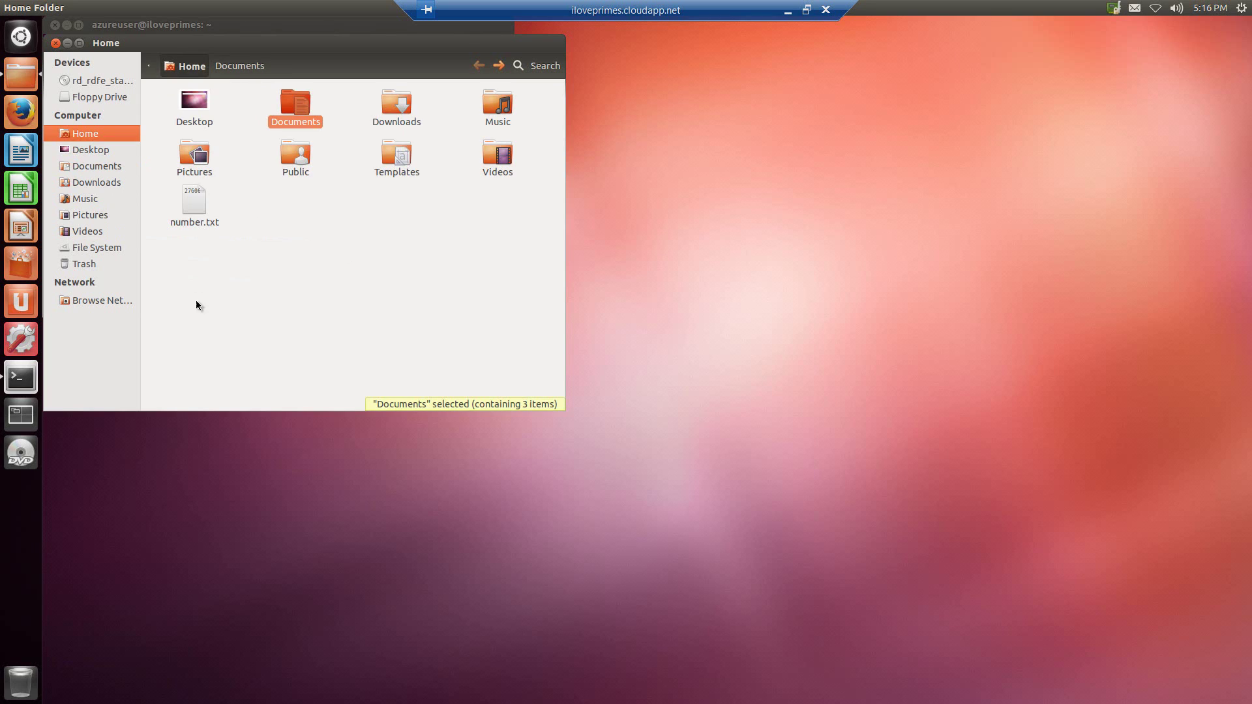
{"action": "double_click", "coordinate": [197, 205]}
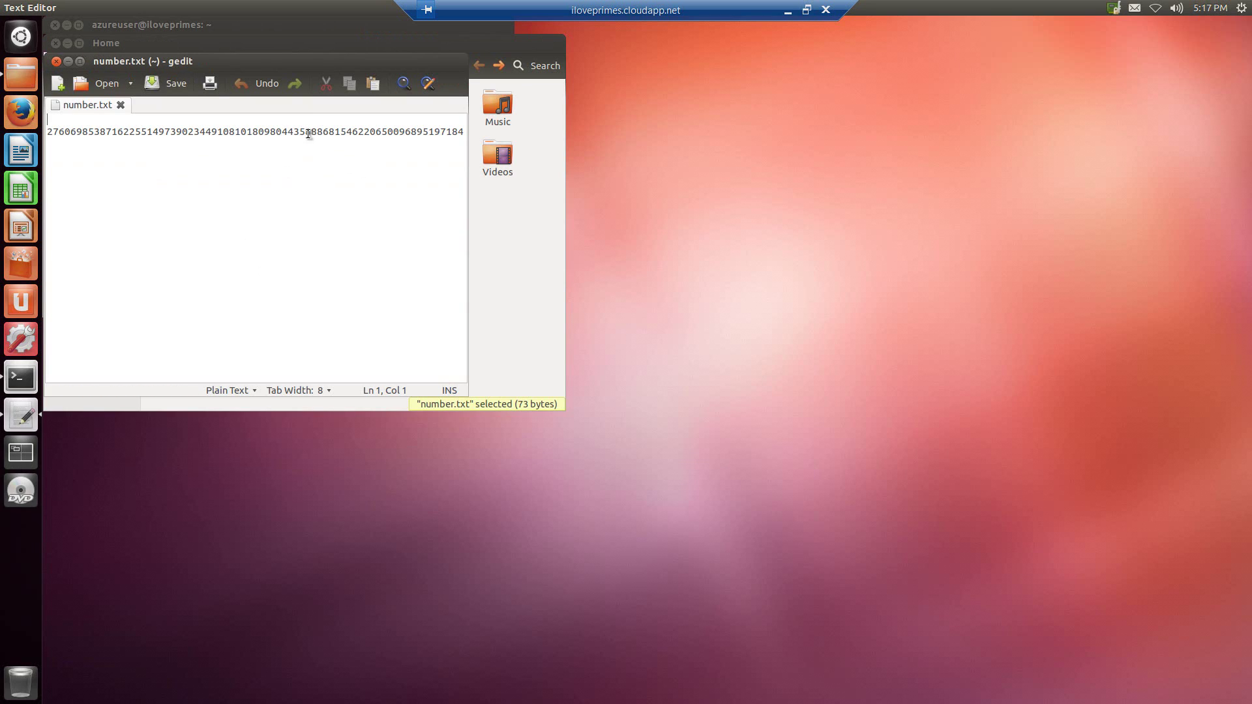
{"action": "left_click", "coordinate": [346, 135]}
{"action": "key", "text": "Home"}
{"action": "left_click", "coordinate": [56, 62]}
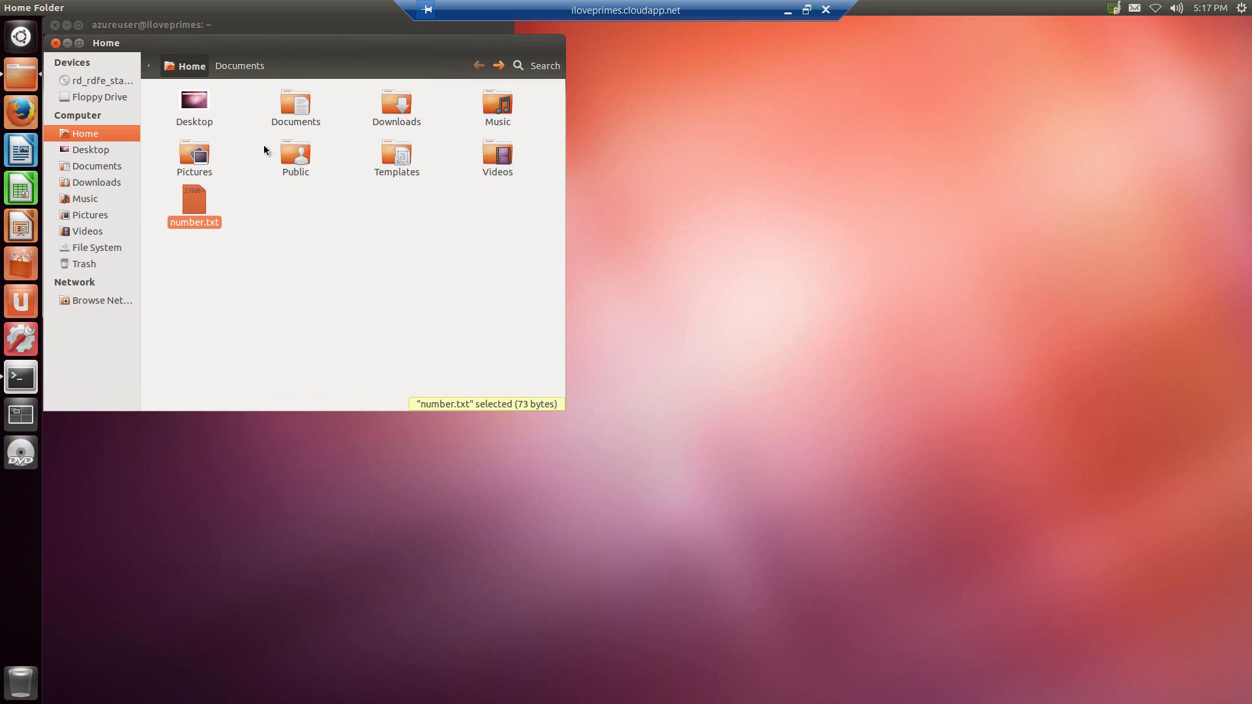
- Launch Primo 4.0.5 from Documents/primo, close it, and minimize the Remote Desktop window
{"action": "double_click", "coordinate": [295, 104]}
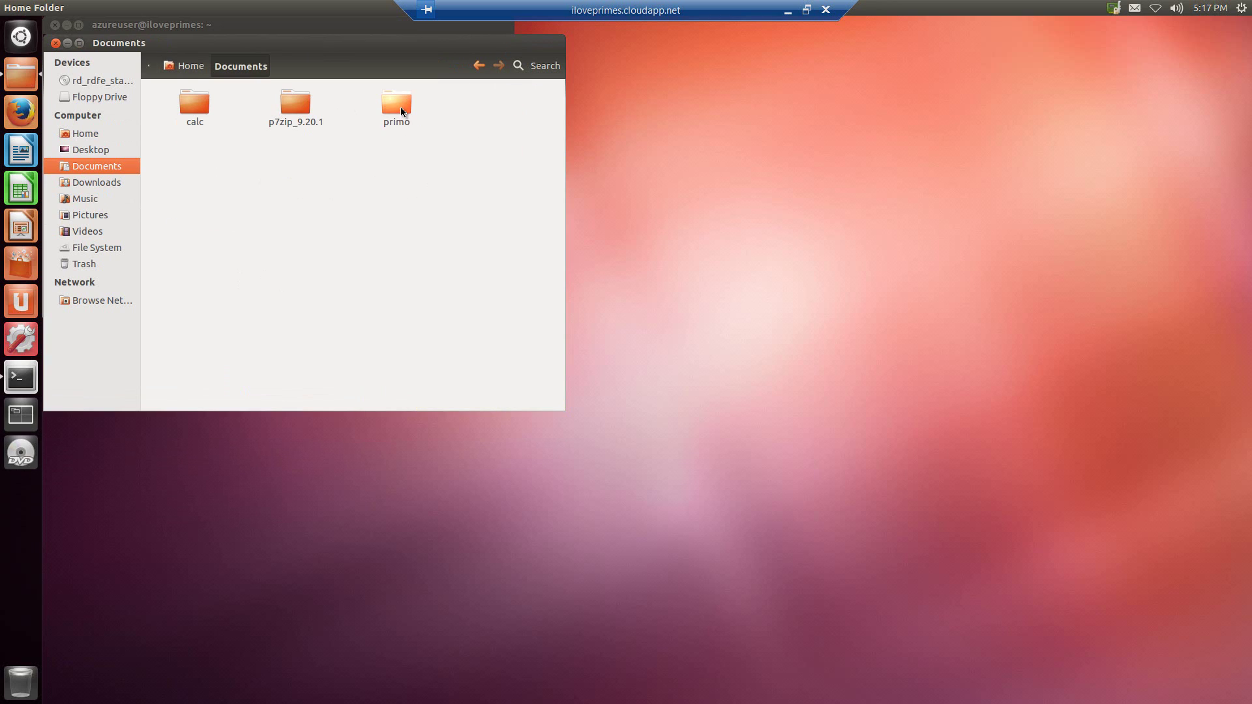
{"action": "double_click", "coordinate": [400, 107]}
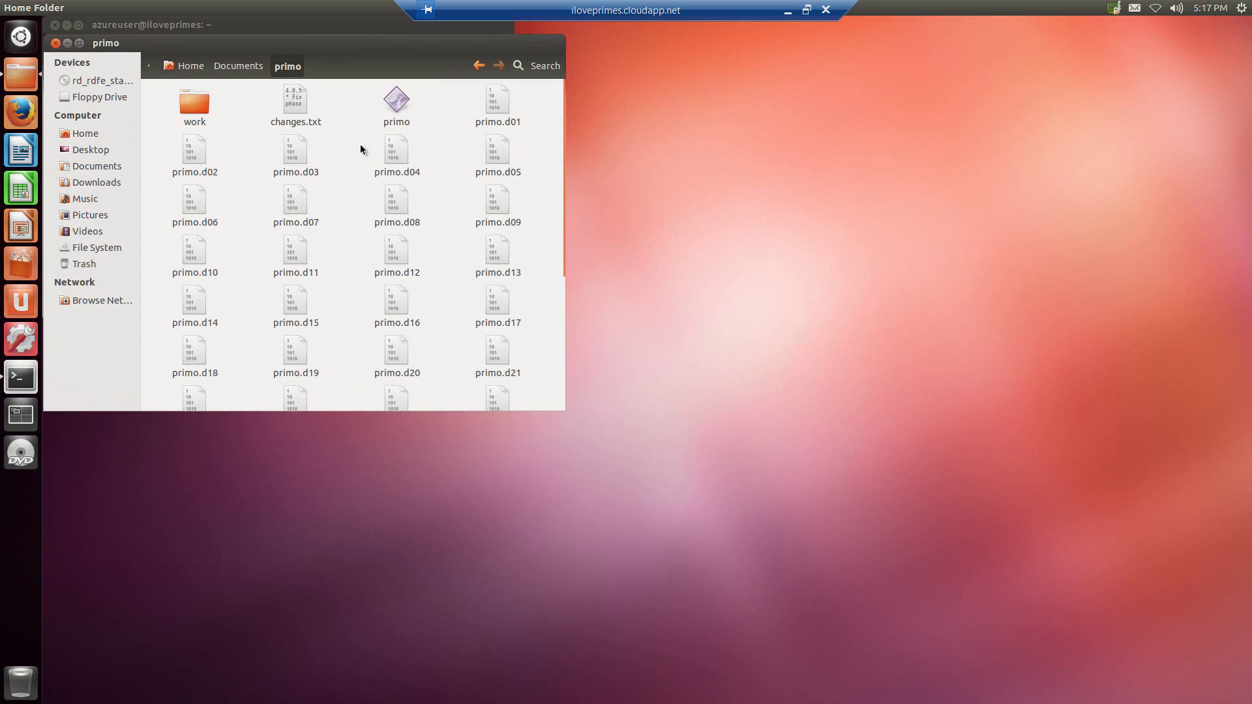
{"action": "double_click", "coordinate": [397, 101]}
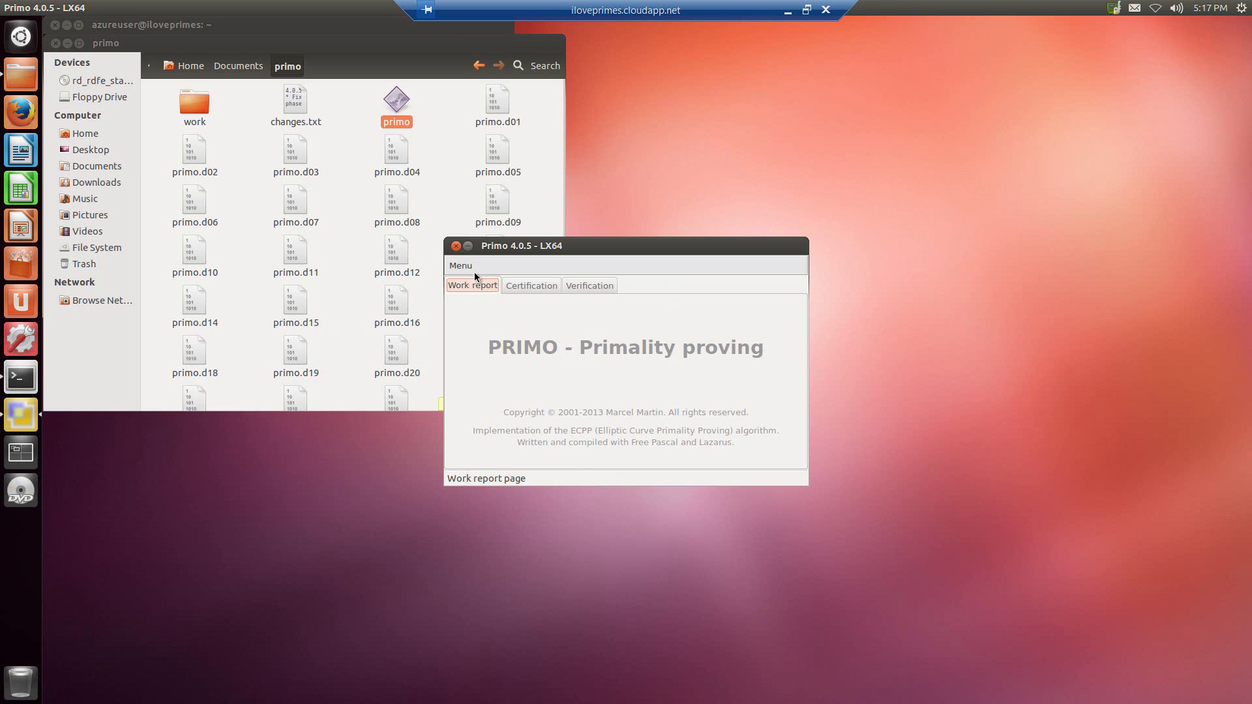
{"action": "left_click", "coordinate": [456, 247]}
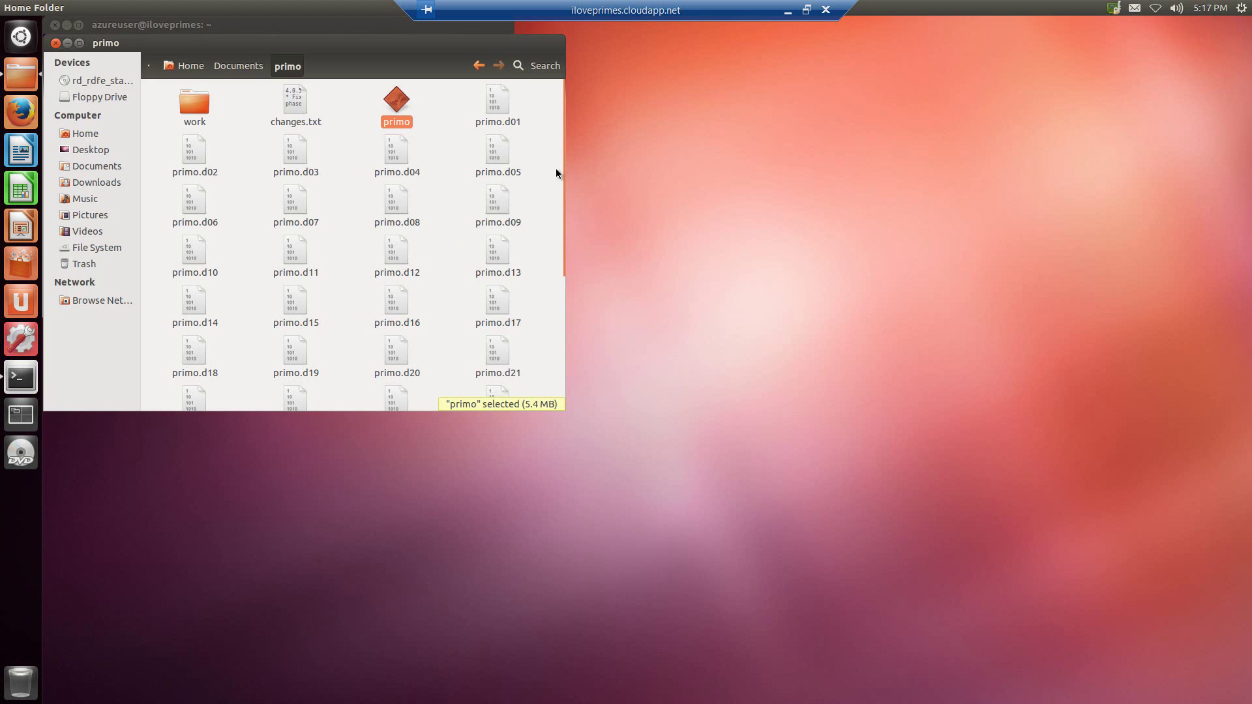
{"action": "left_click", "coordinate": [789, 12]}
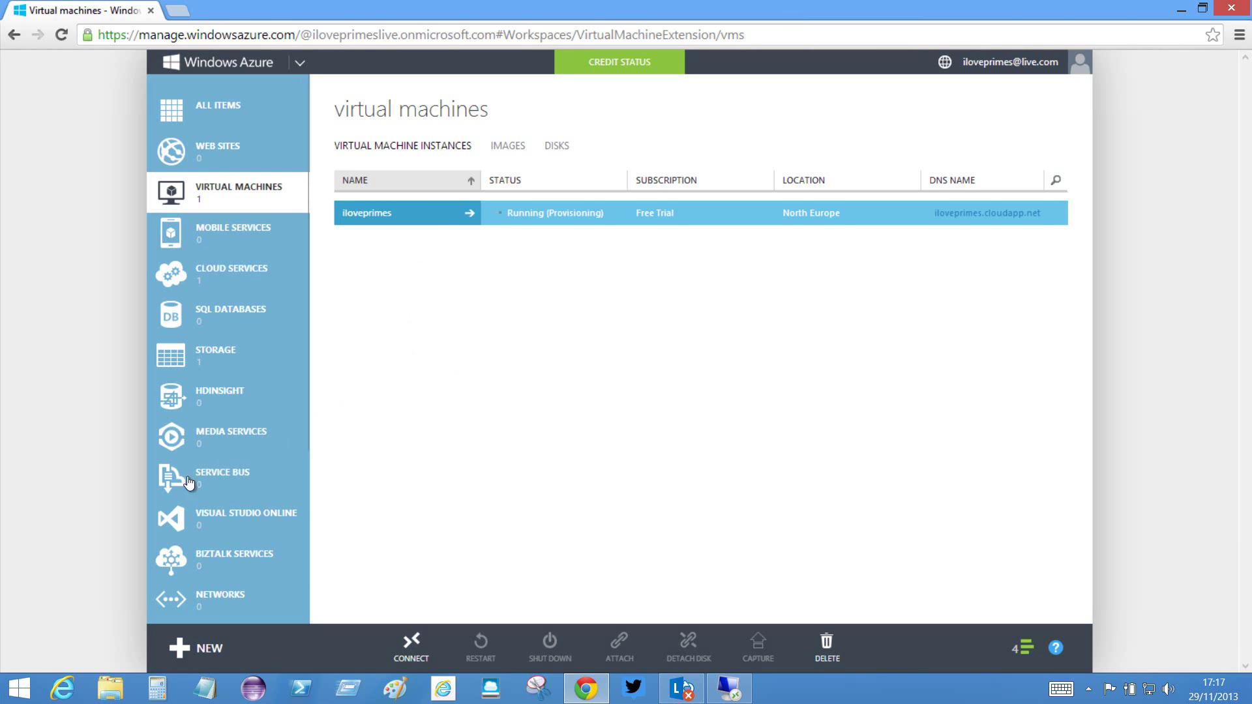
- Start a new gallery VM from the My Images The-Prime-Challenge image and name it iloveprime2
{"action": "left_click", "coordinate": [160, 520]}
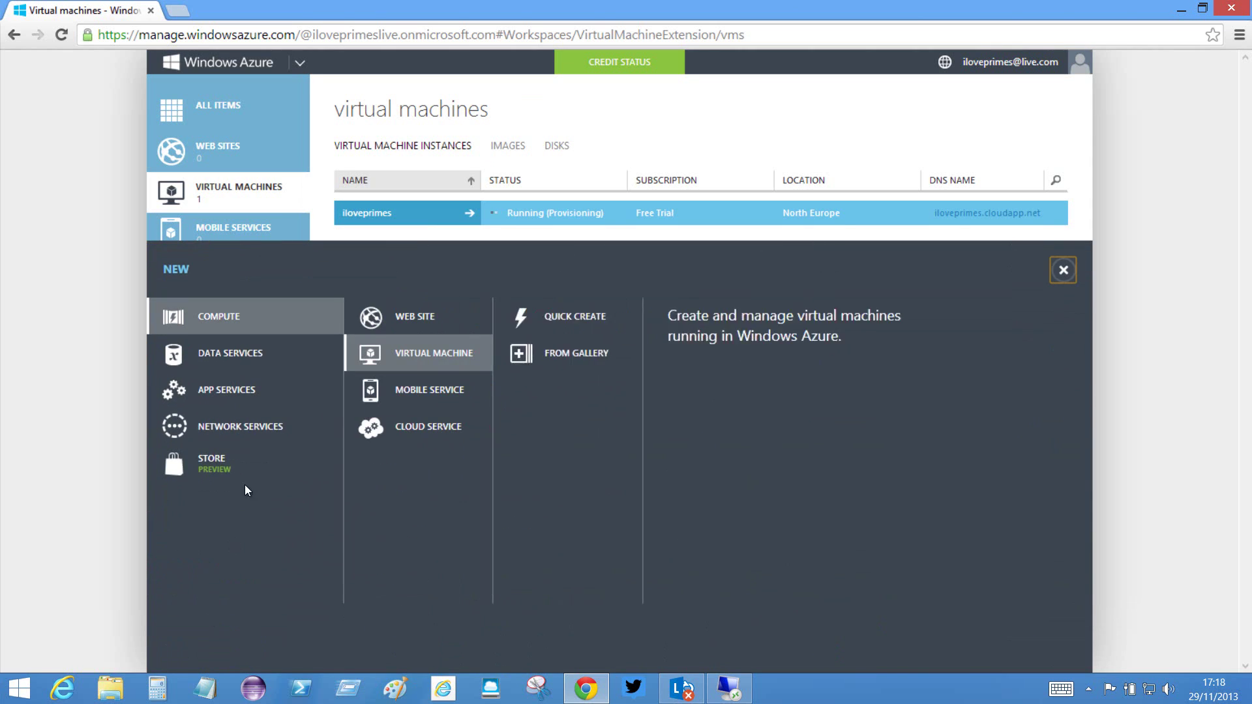
{"action": "left_click", "coordinate": [616, 351]}
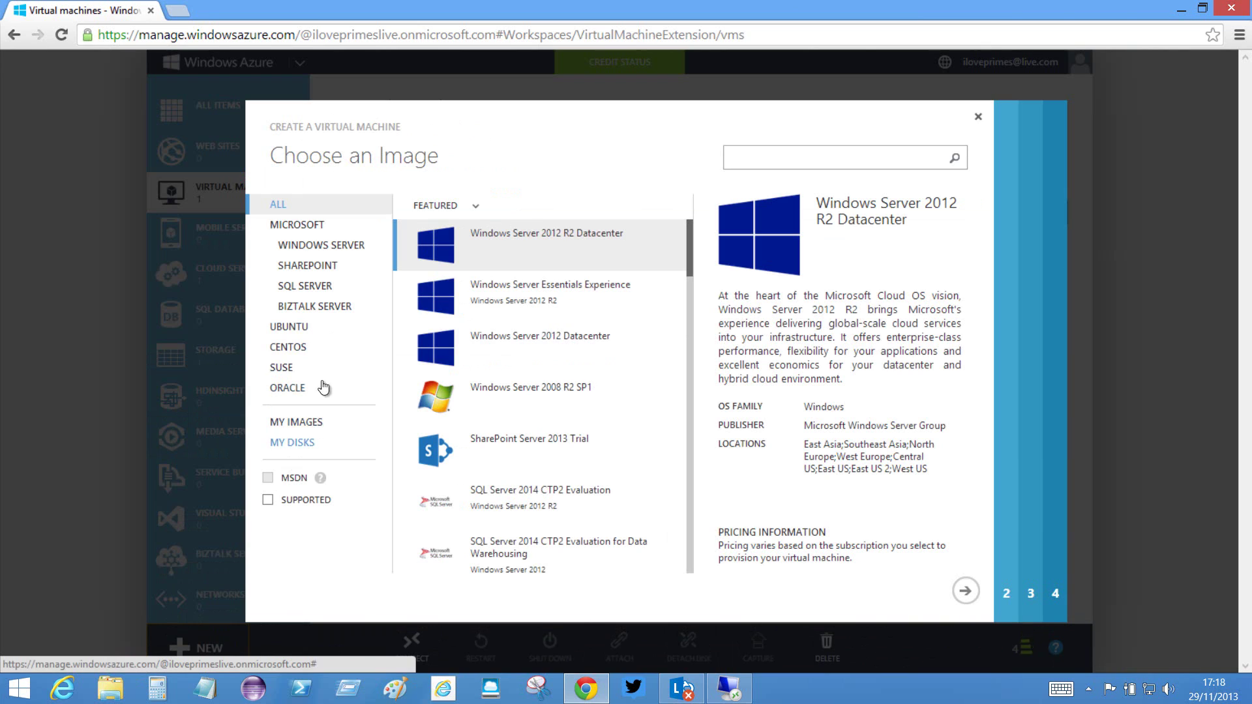
{"action": "left_click", "coordinate": [304, 424]}
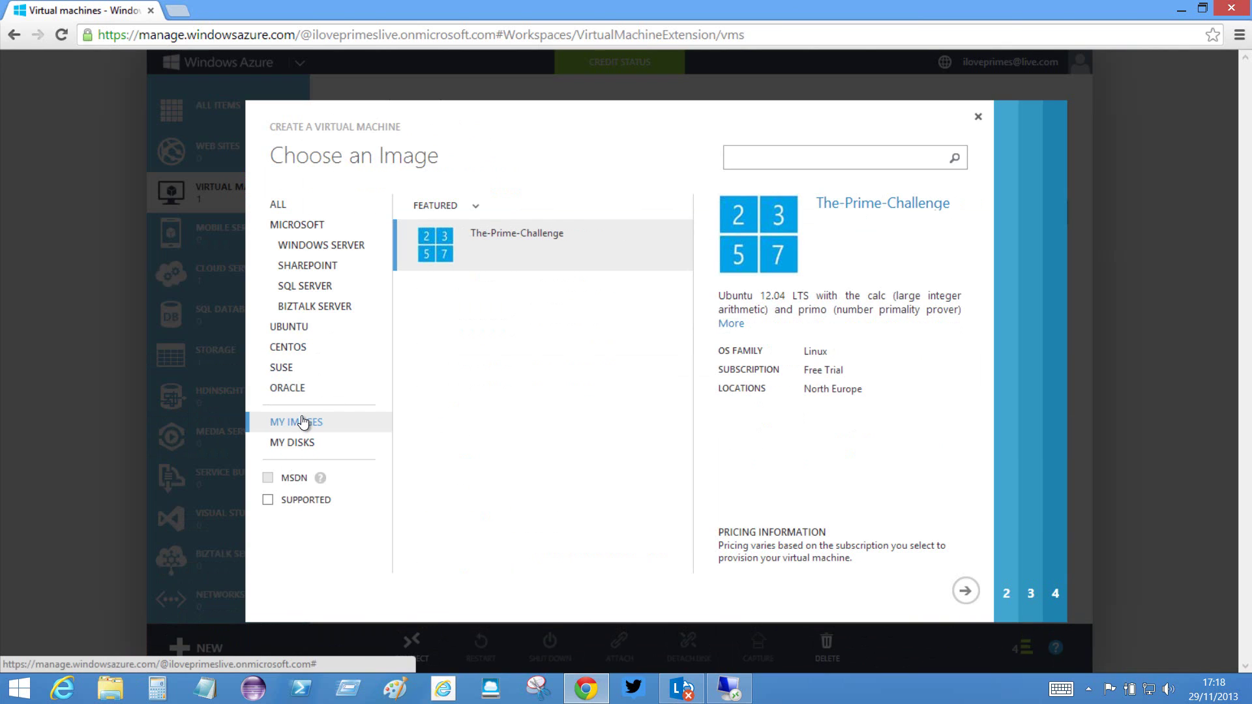
{"action": "left_click", "coordinate": [964, 592]}
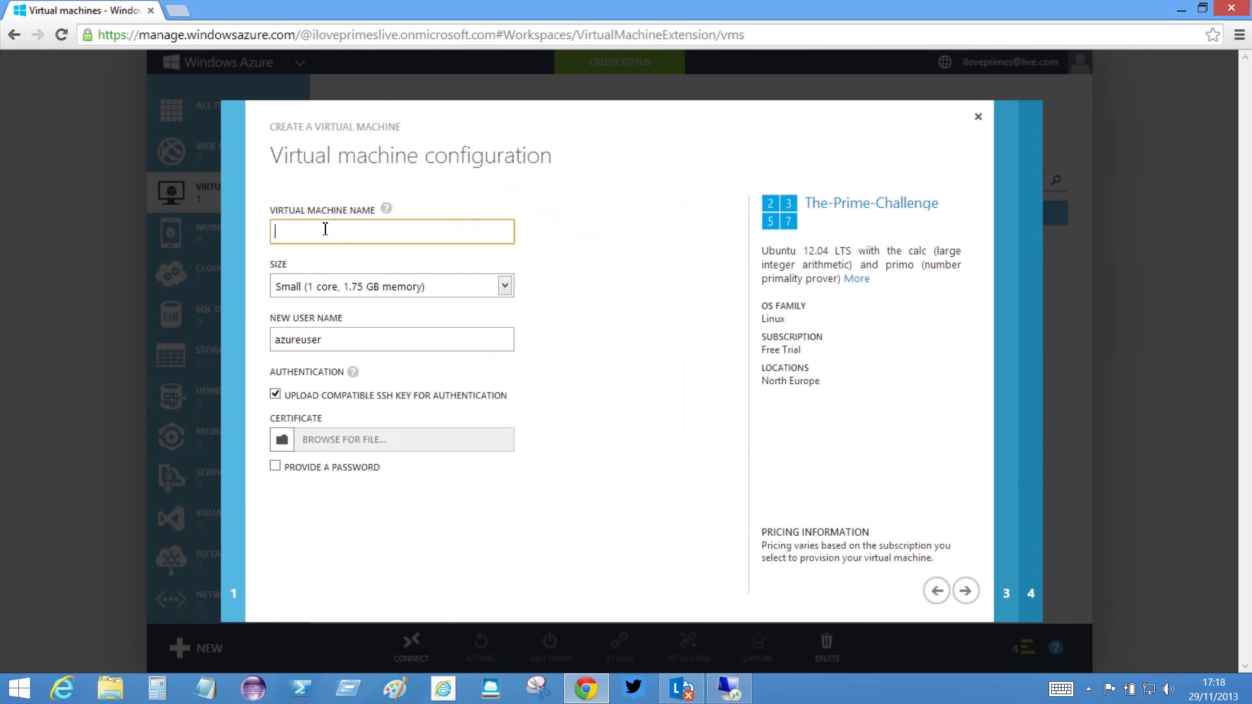
{"action": "type", "text": "iloveprim"}
{"action": "type", "text": "es"}
- Replace SSH key sign-in with a password, entering and confirming it, and continue
{"action": "left_click", "coordinate": [276, 394]}
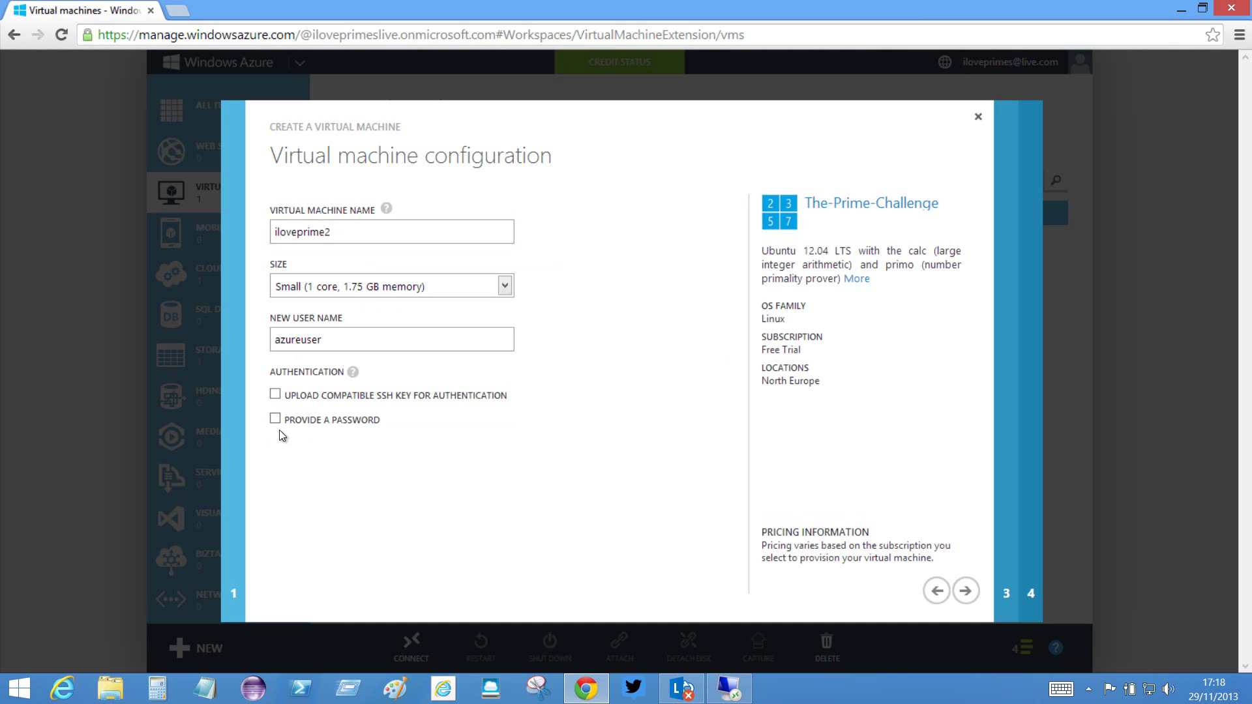
{"action": "left_click", "coordinate": [276, 420]}
{"action": "left_click", "coordinate": [293, 460]}
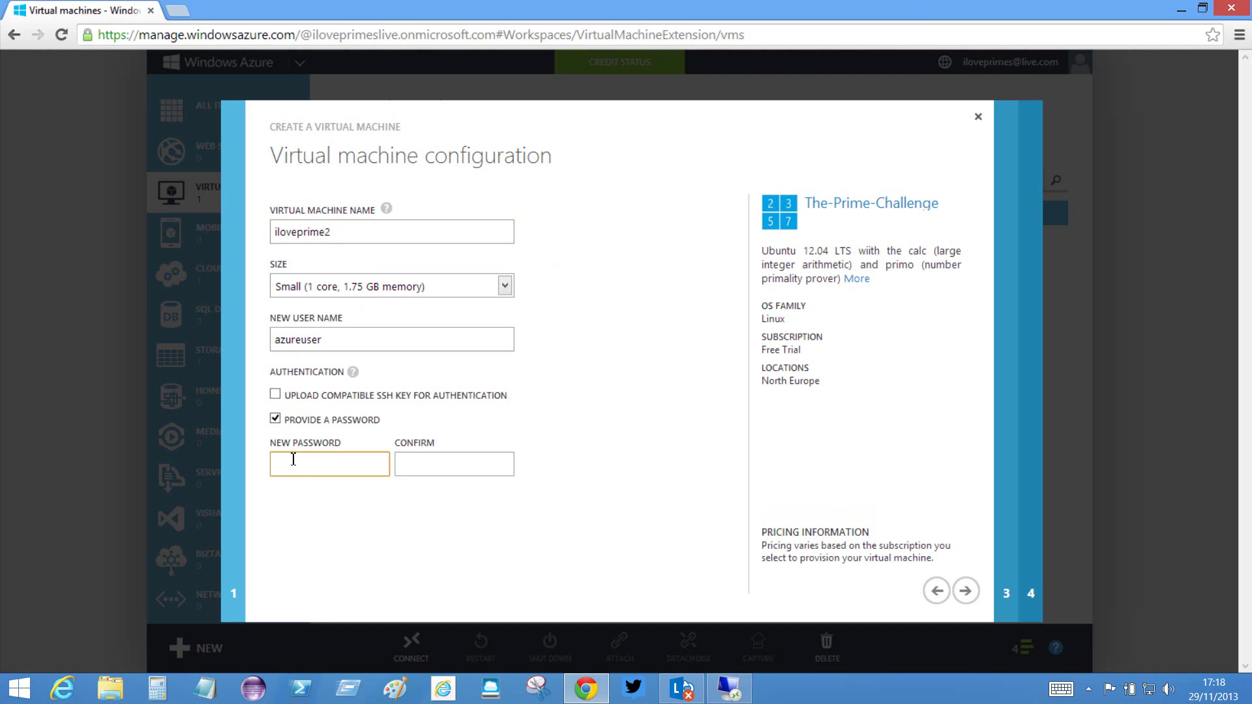
{"action": "type", "text": "••••••••"}
{"action": "key", "text": "Tab"}
{"action": "type", "text": "••••••••"}
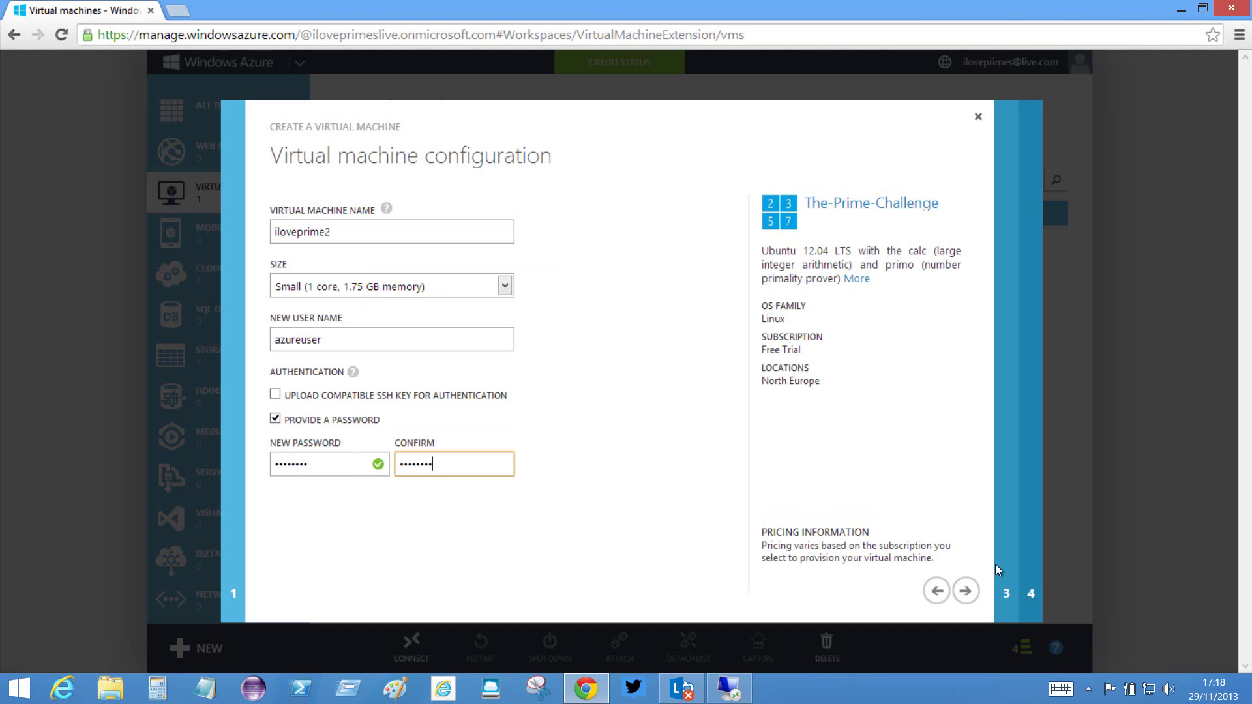
{"action": "left_click", "coordinate": [966, 591]}
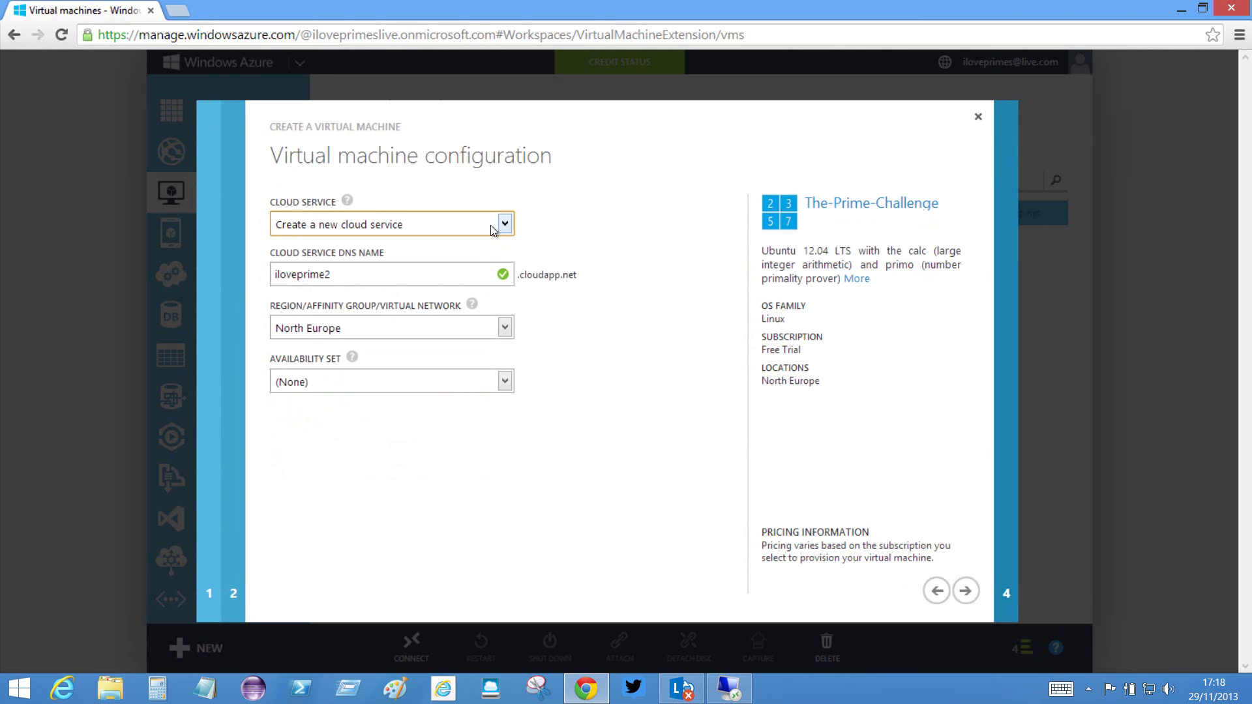
- Keep the new North Europe cloud service, add a Remote Desktop endpoint on public port 3389, and create the VM
{"action": "left_click", "coordinate": [347, 201]}
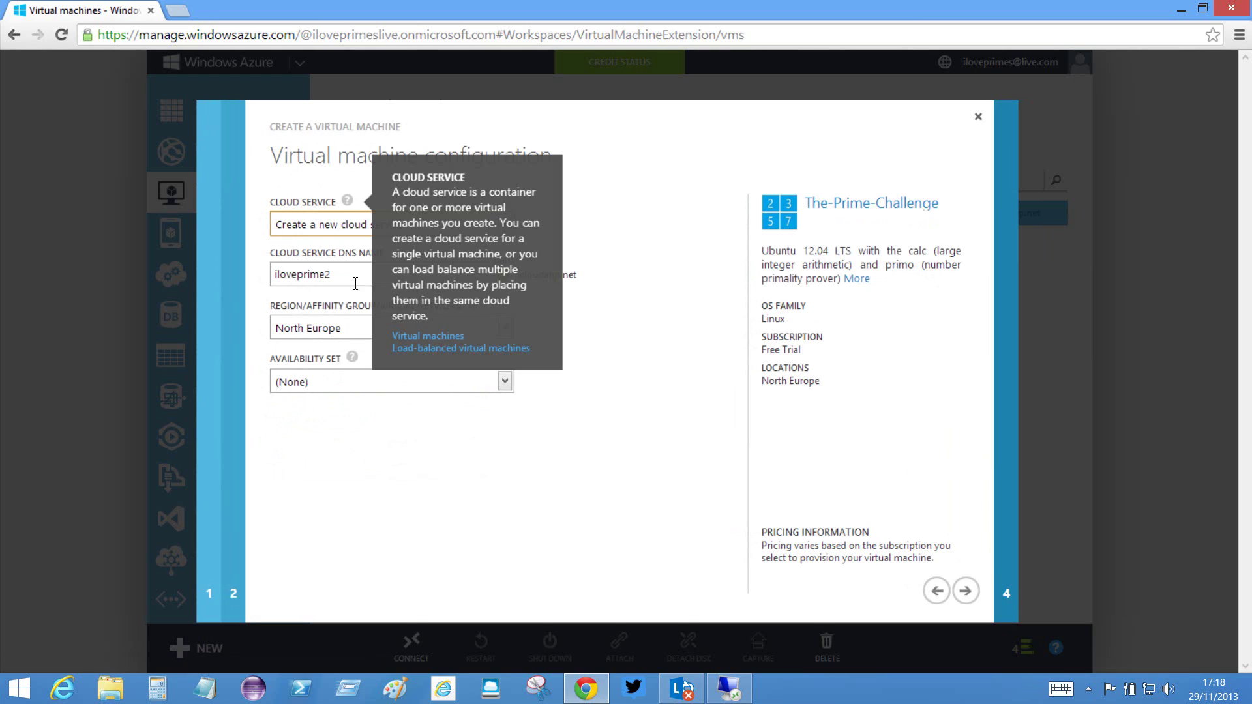
{"action": "left_click", "coordinate": [624, 413]}
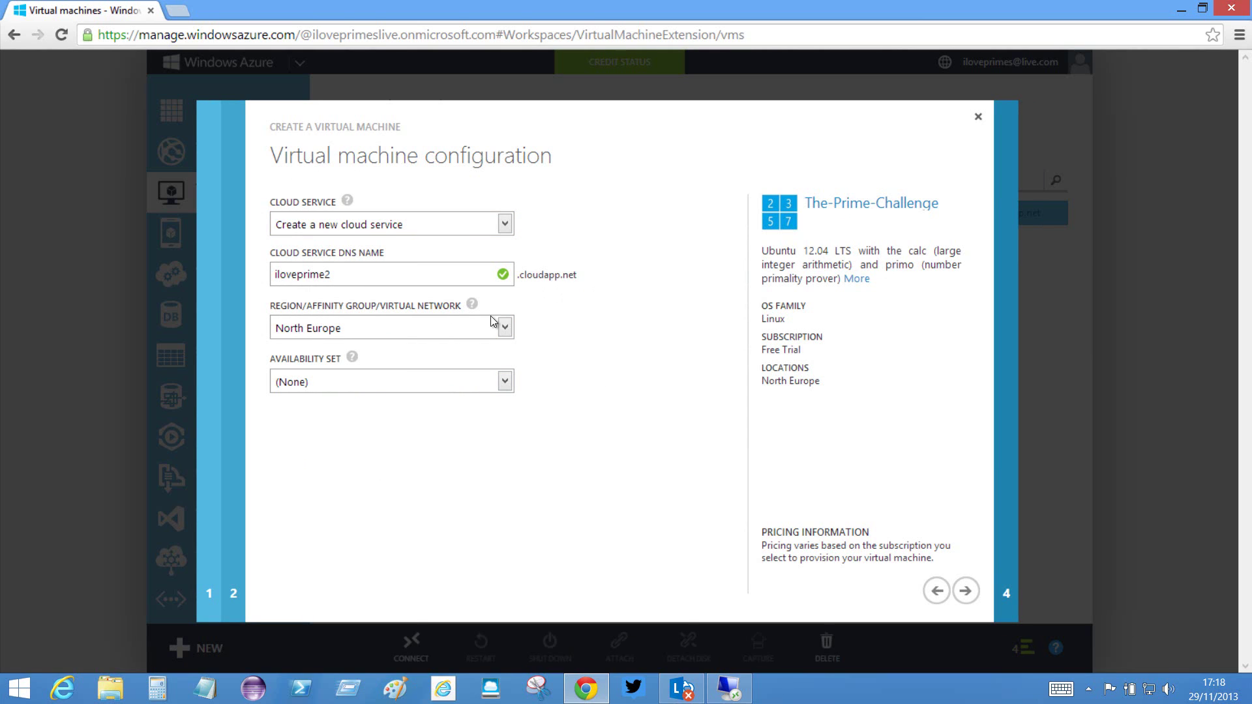
{"action": "left_click", "coordinate": [966, 591]}
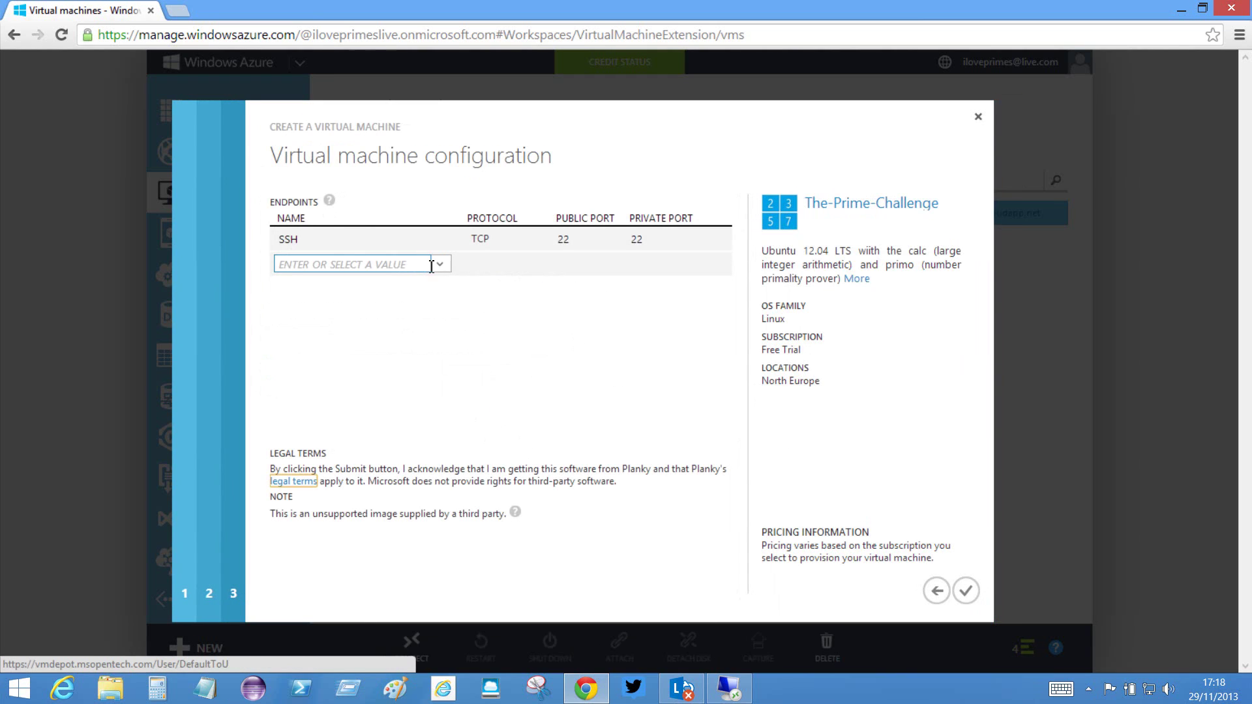
{"action": "left_click", "coordinate": [439, 264]}
{"action": "left_click", "coordinate": [358, 284]}
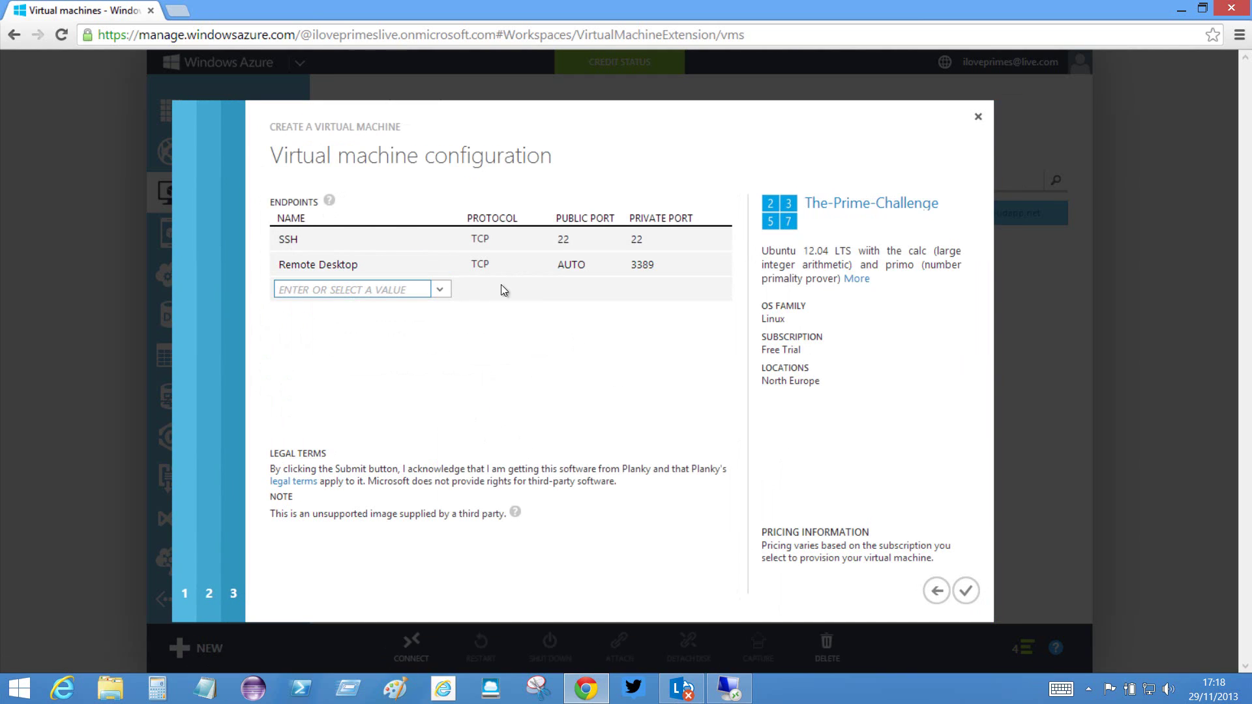
{"action": "left_click", "coordinate": [574, 265]}
{"action": "type", "text": "3389"}
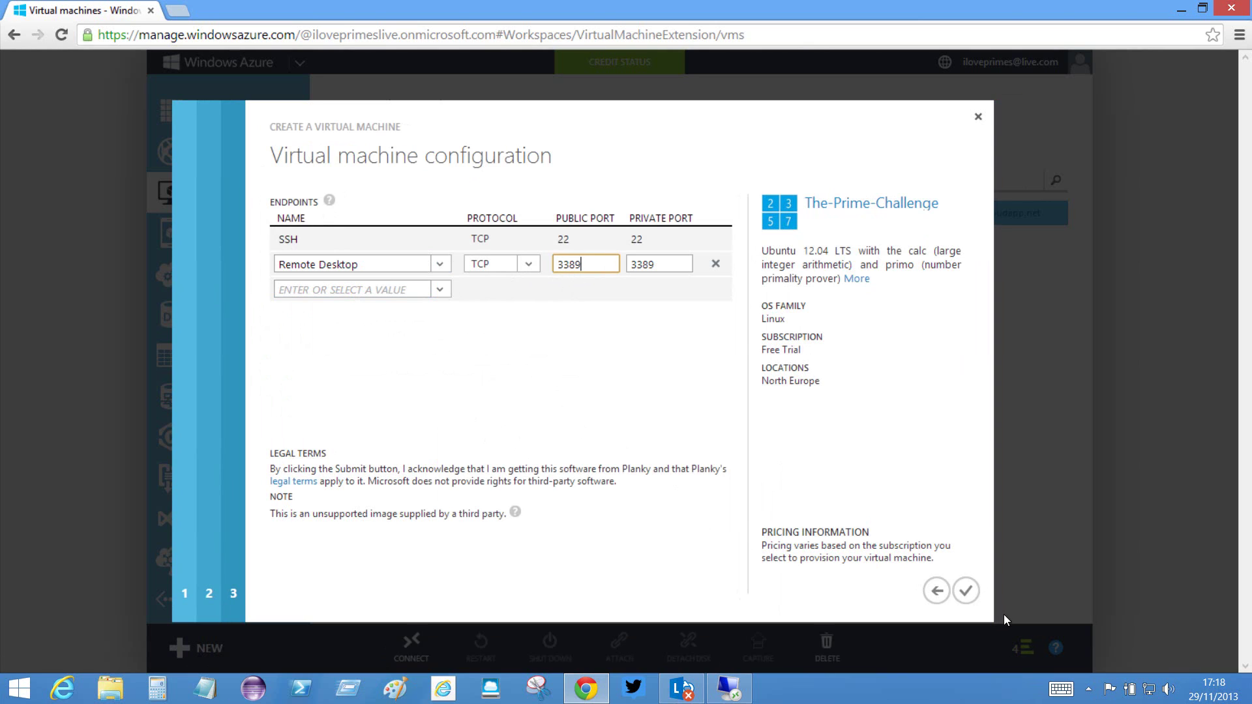
{"action": "left_click", "coordinate": [967, 592]}
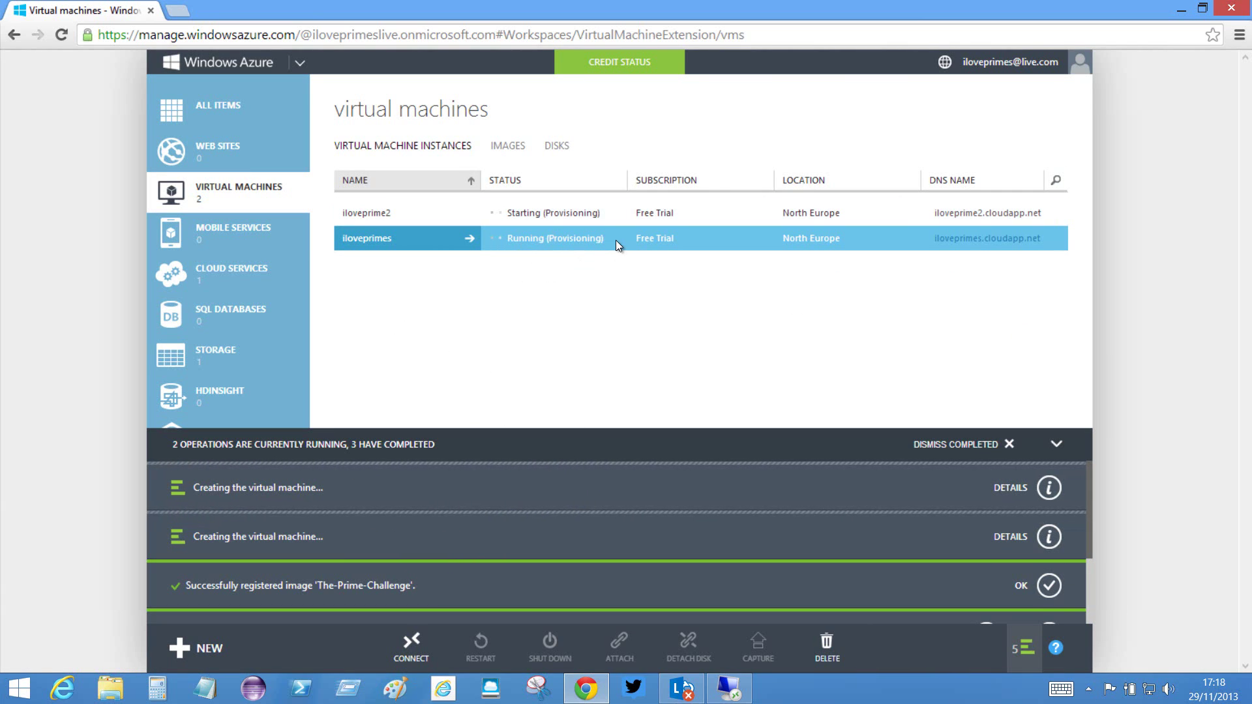
- Start a VM from The-Prime-Challenge image named iloveprime3 with the Extra Small size
{"action": "left_click", "coordinate": [572, 244]}
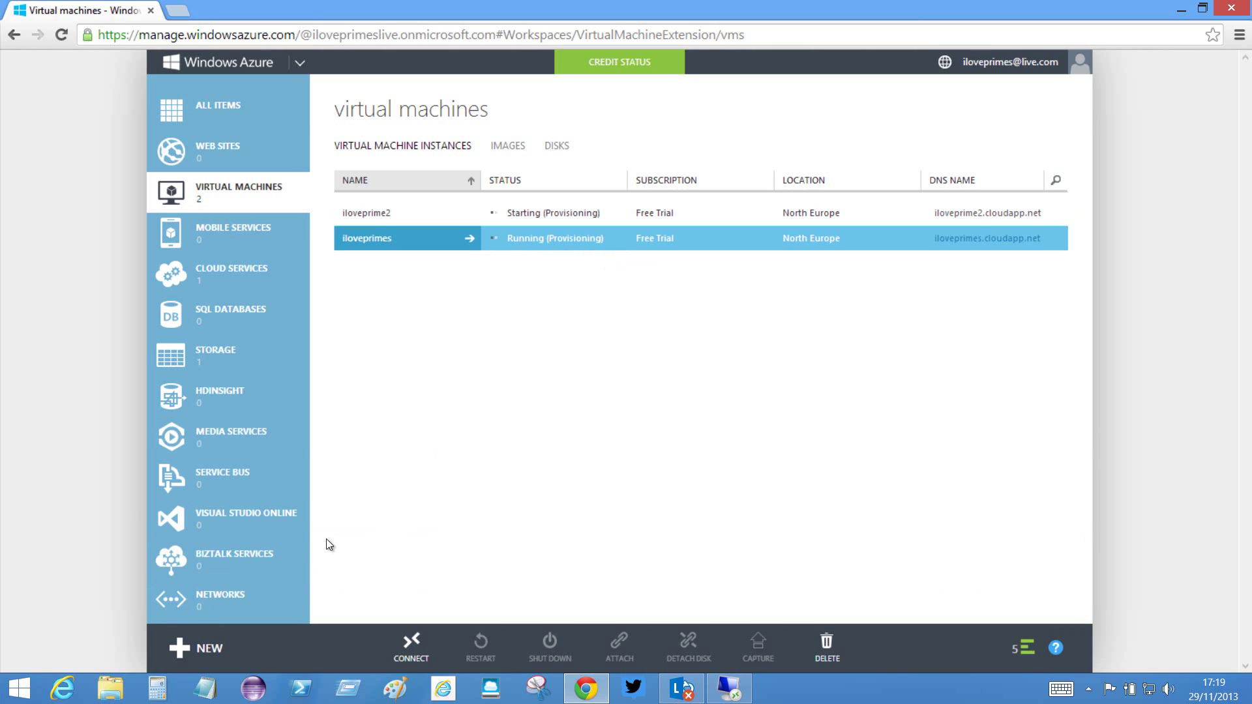
{"action": "left_click", "coordinate": [183, 653]}
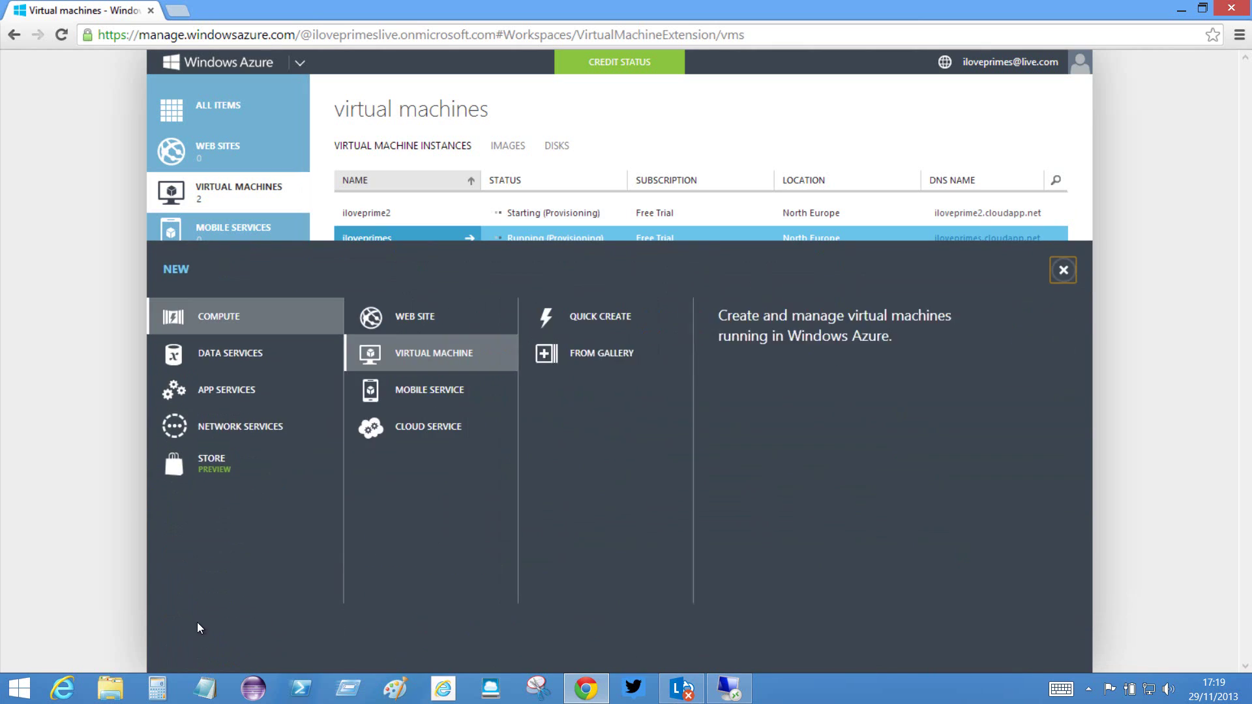
{"action": "left_click", "coordinate": [604, 353]}
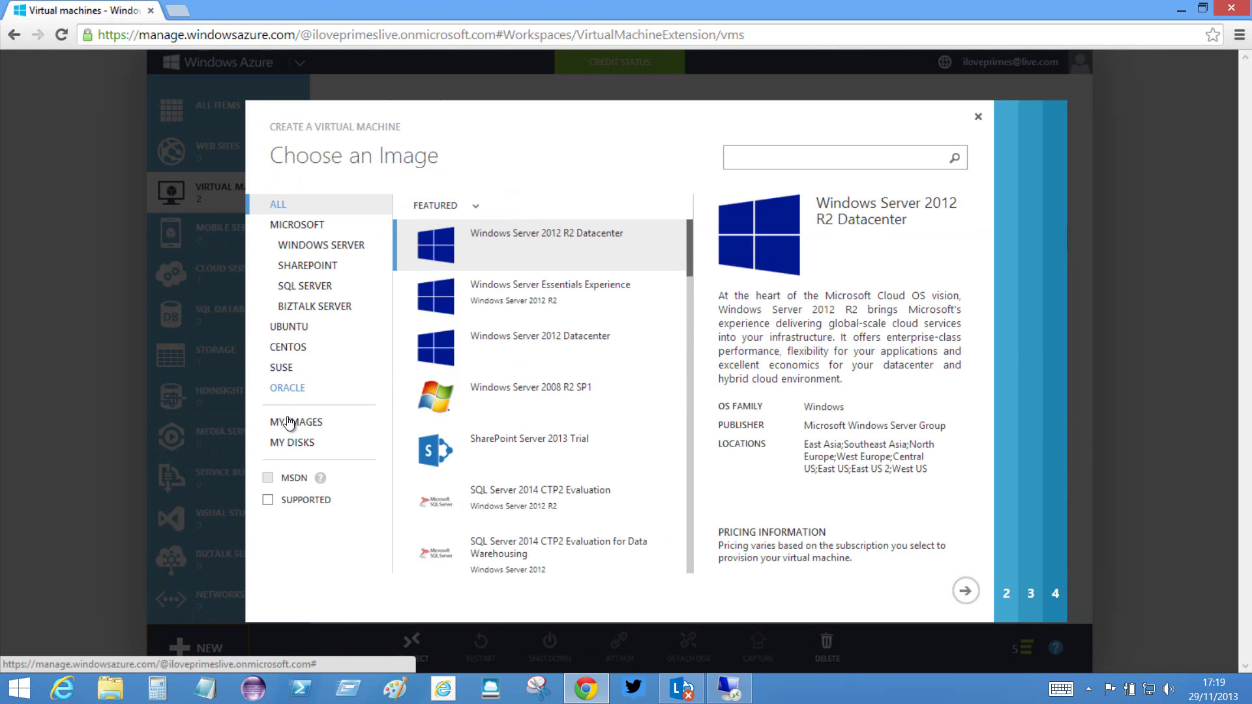
{"action": "left_click", "coordinate": [289, 424]}
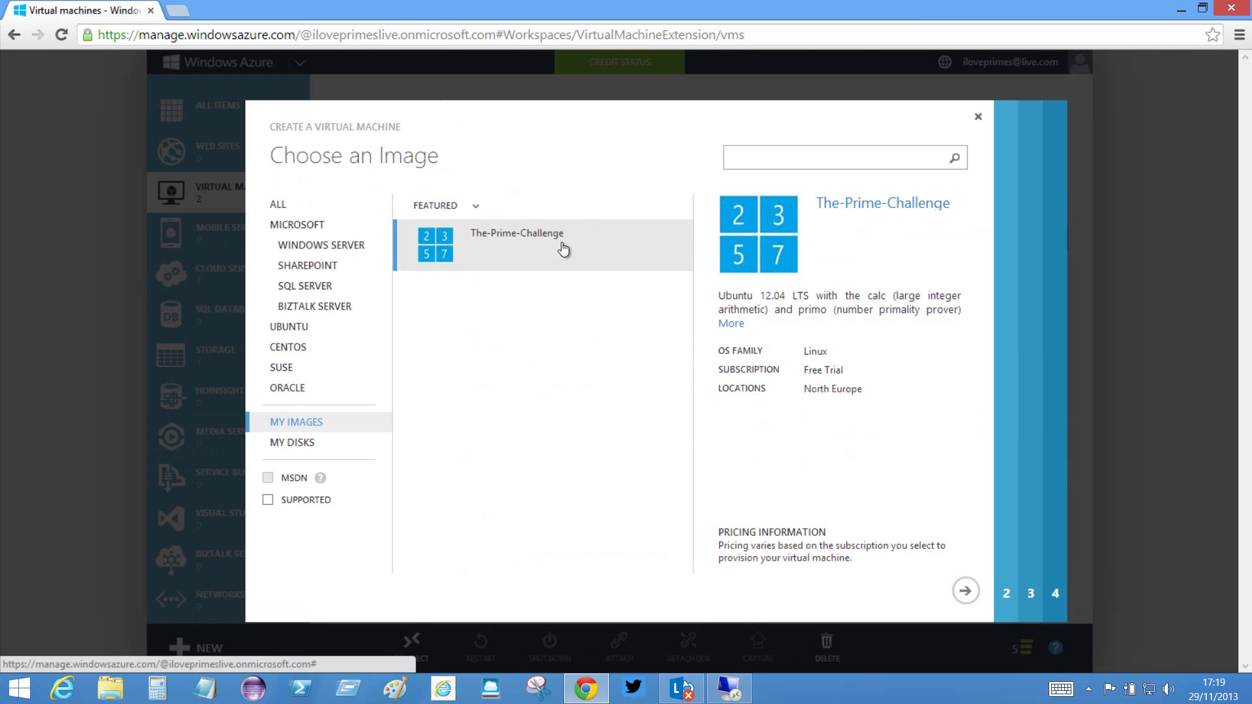
{"action": "left_click", "coordinate": [966, 590]}
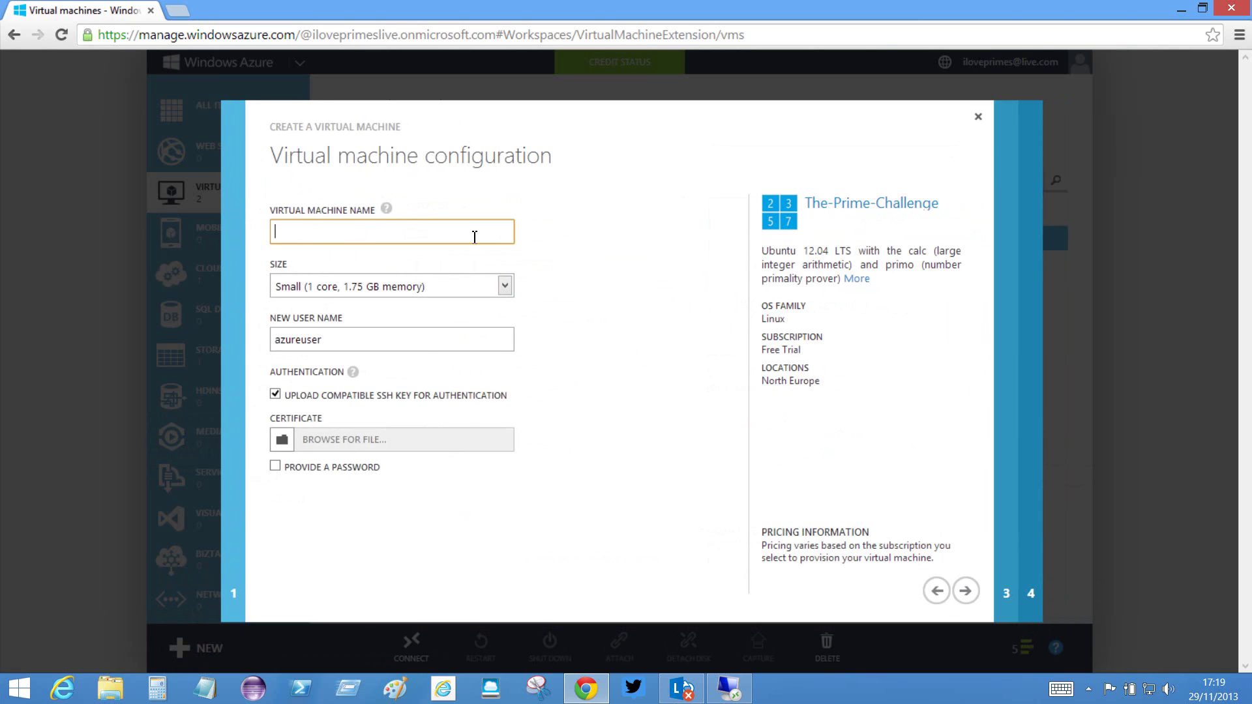
{"action": "type", "text": "iloveprime3"}
{"action": "left_click", "coordinate": [506, 287]}
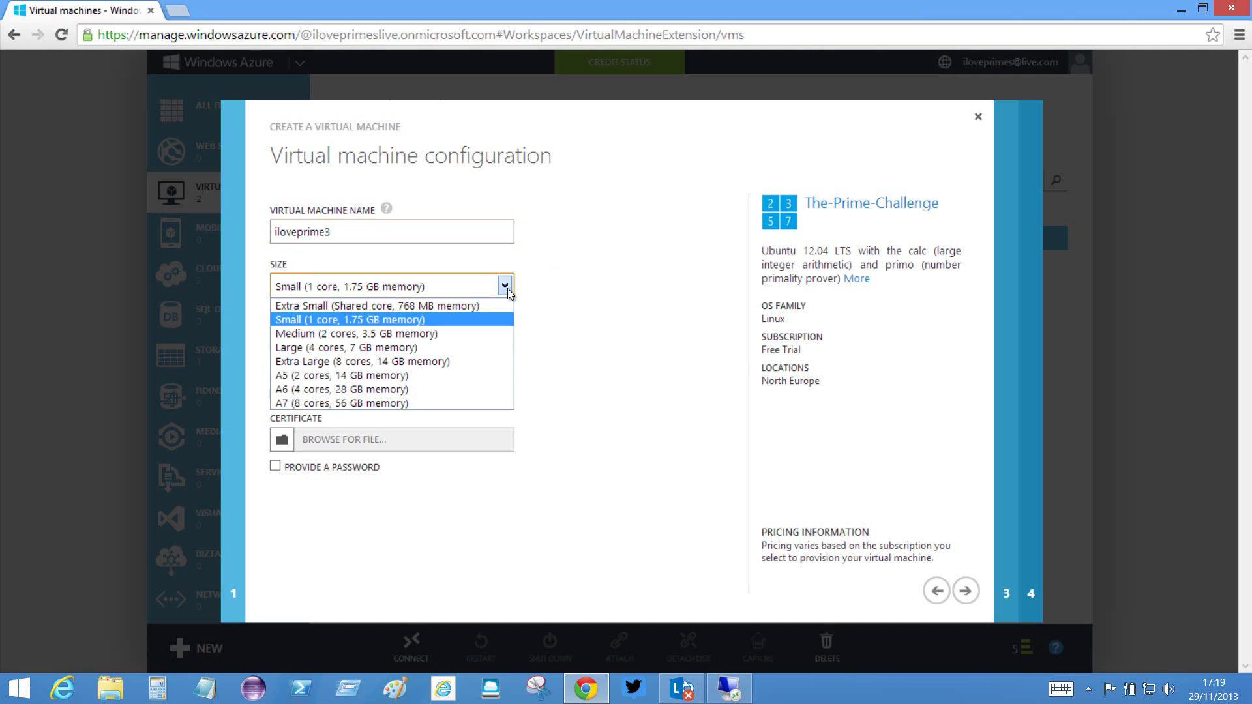
{"action": "left_click", "coordinate": [400, 306]}
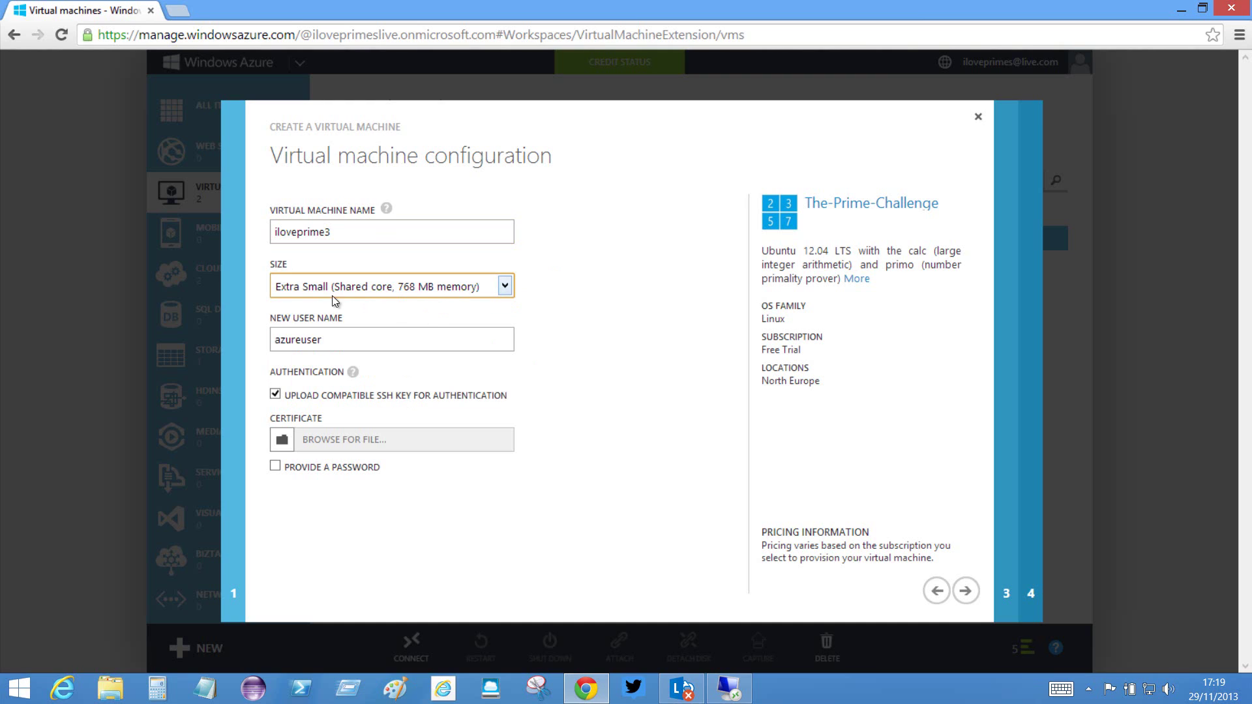
- Use password sign-in instead of an SSH key, entering and confirming the password
{"action": "left_click", "coordinate": [275, 393]}
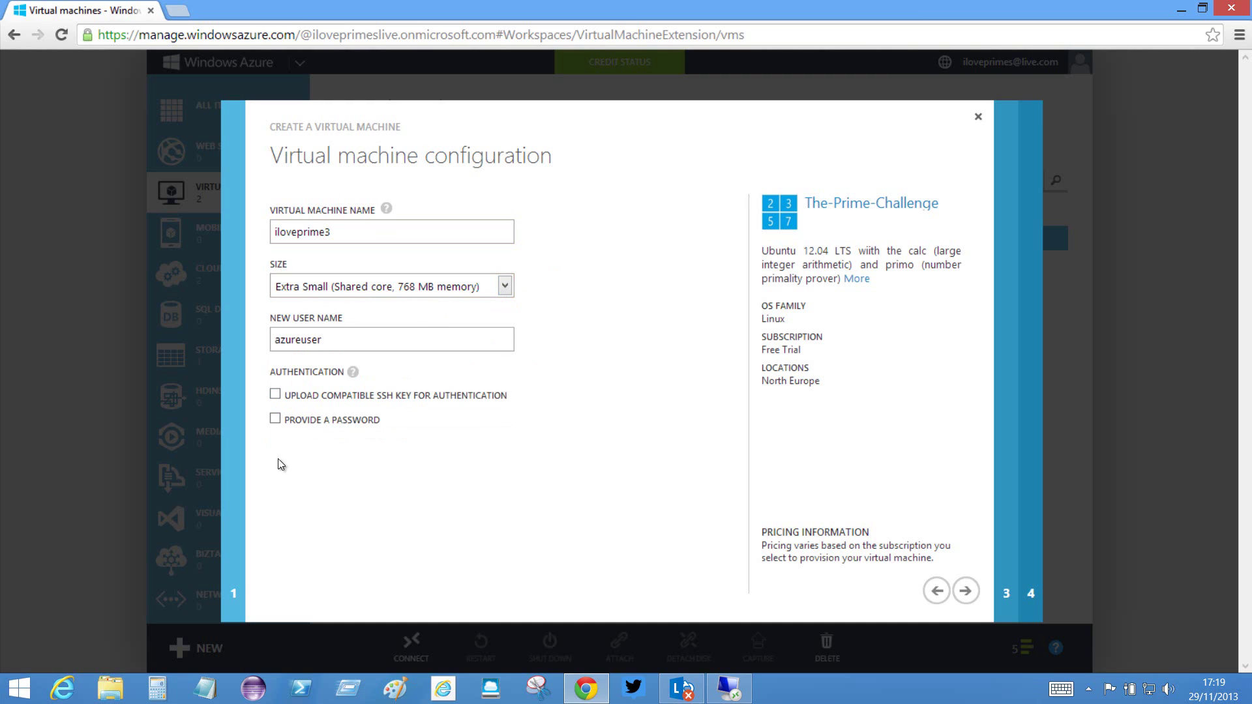
{"action": "left_click", "coordinate": [276, 419]}
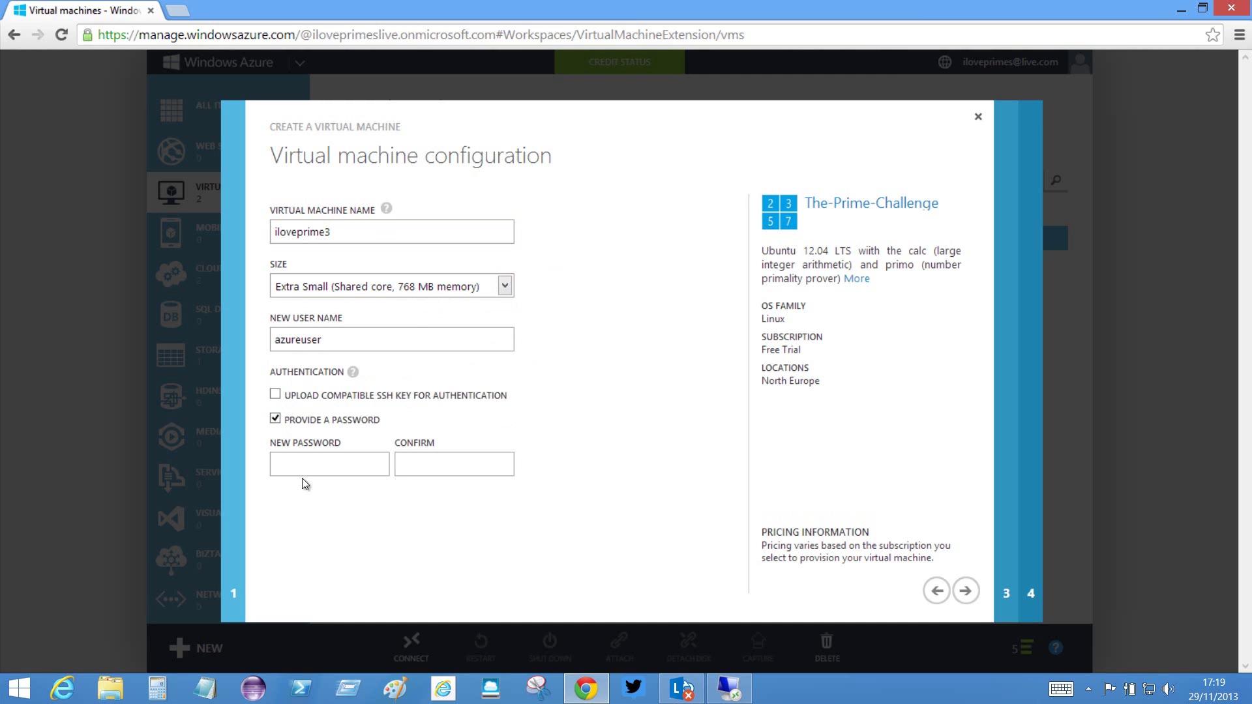
{"action": "left_click", "coordinate": [295, 469]}
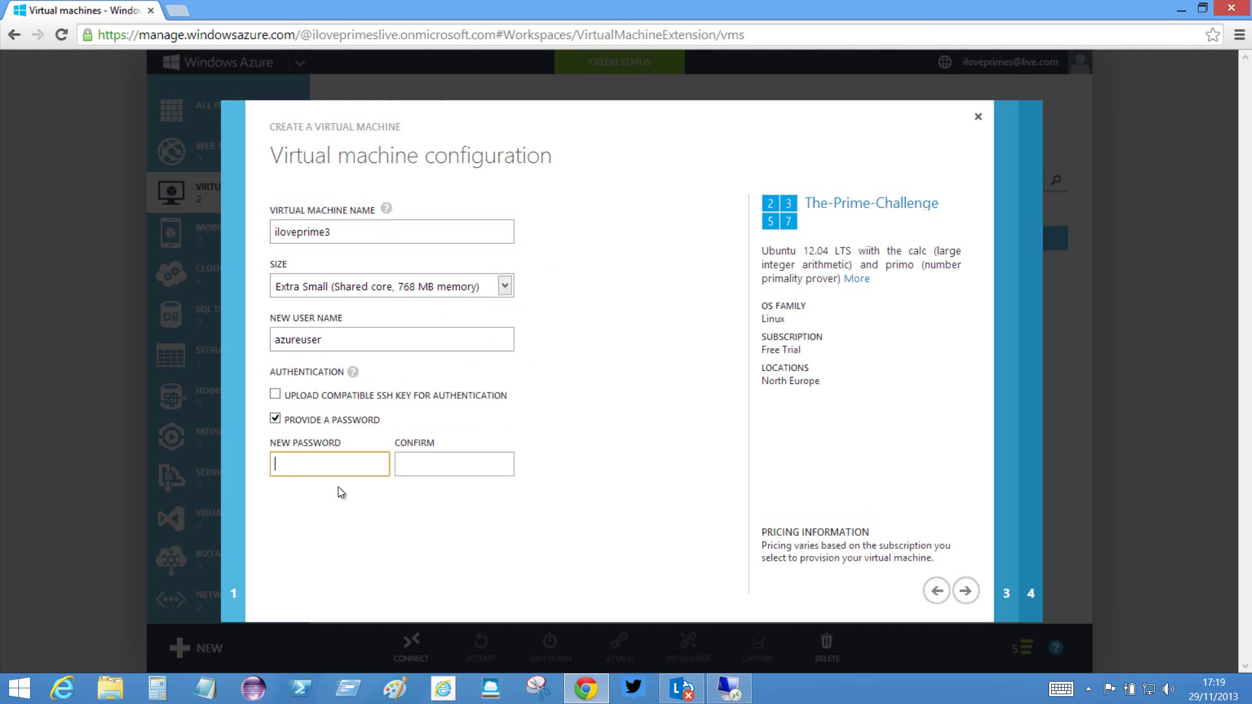
{"action": "type", "text": "••••••••"}
{"action": "key", "text": "Tab"}
{"action": "type", "text": "••••••••"}
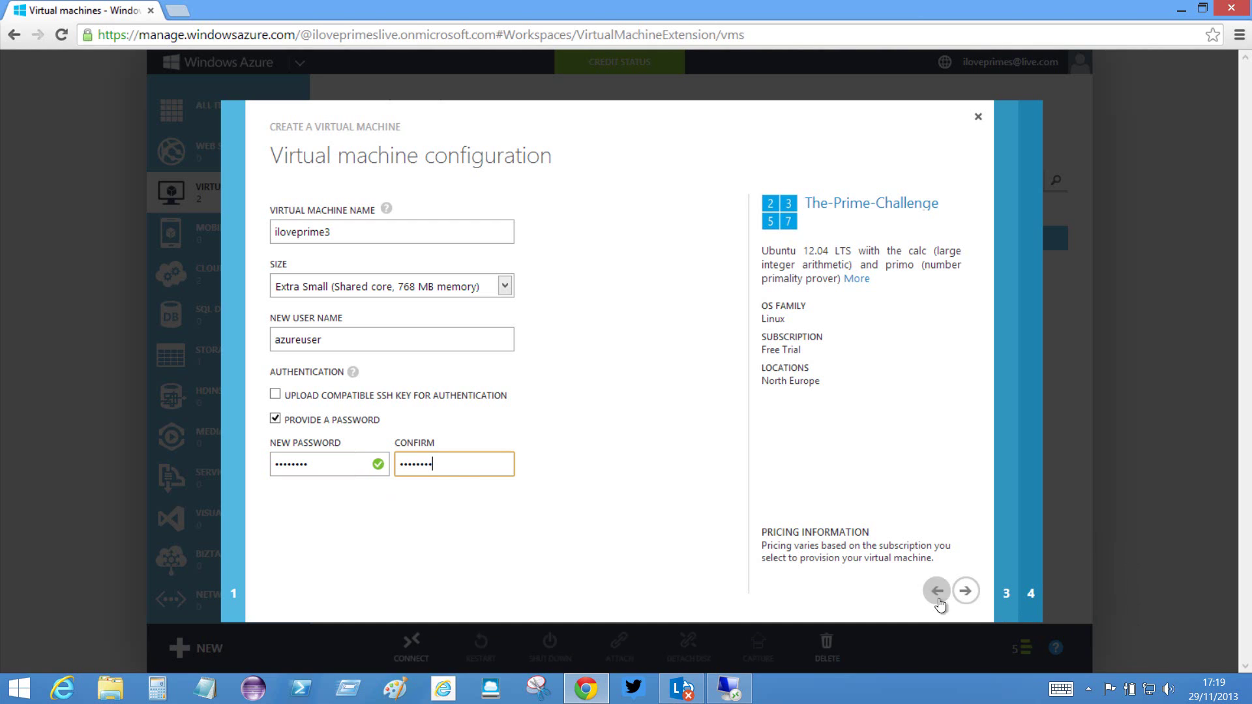
{"action": "left_click", "coordinate": [966, 591]}
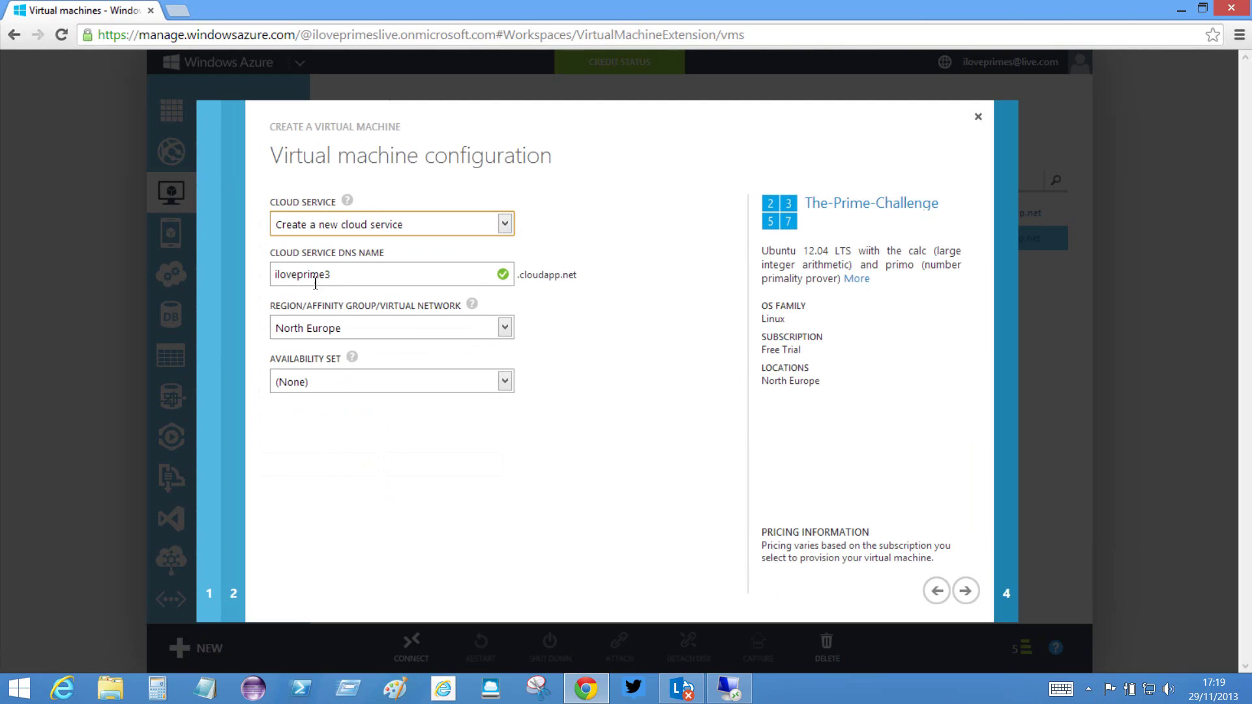
- Keep North Europe, add a Remote Desktop endpoint on public port 3389, and create the VM
{"action": "left_click", "coordinate": [472, 304]}
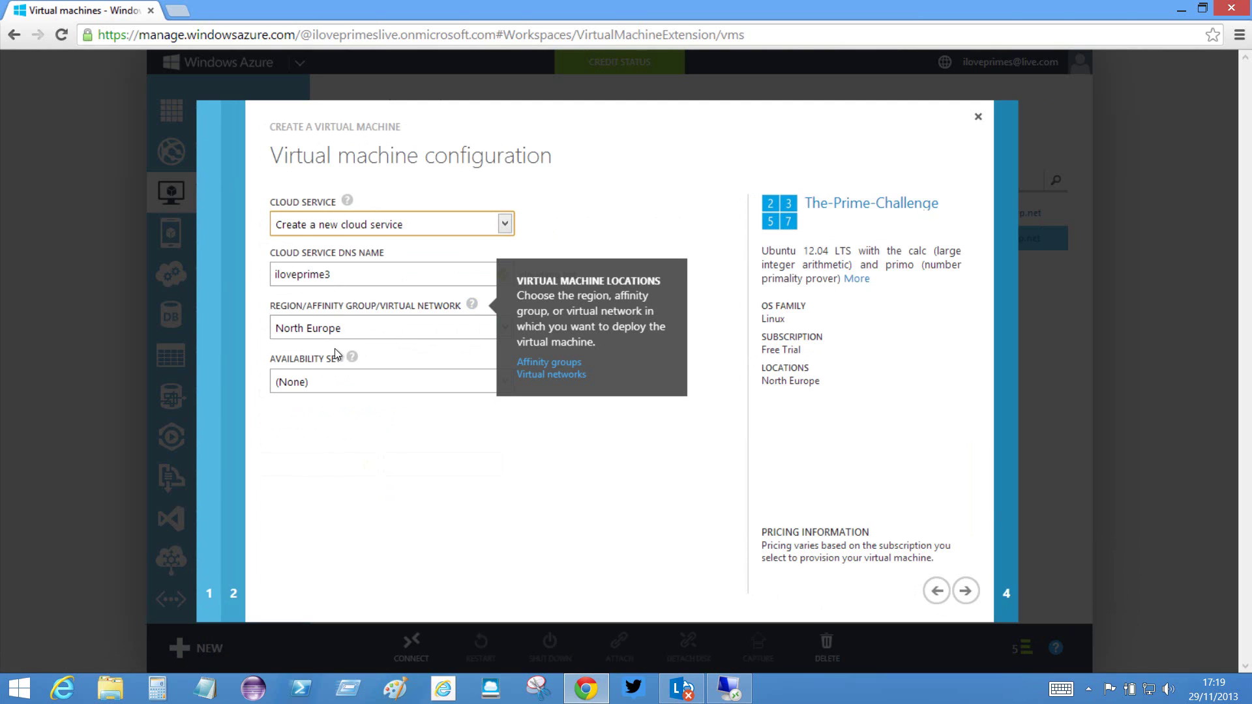
{"action": "left_click", "coordinate": [334, 349]}
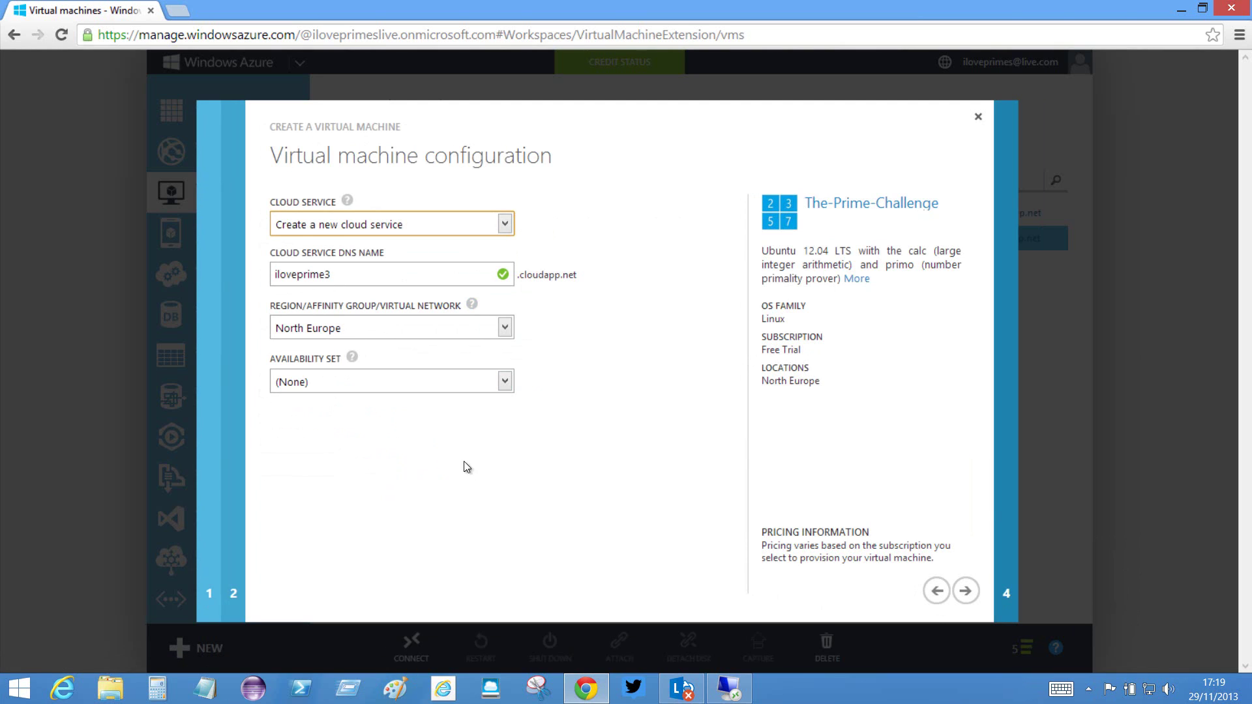
{"action": "left_click", "coordinate": [967, 592]}
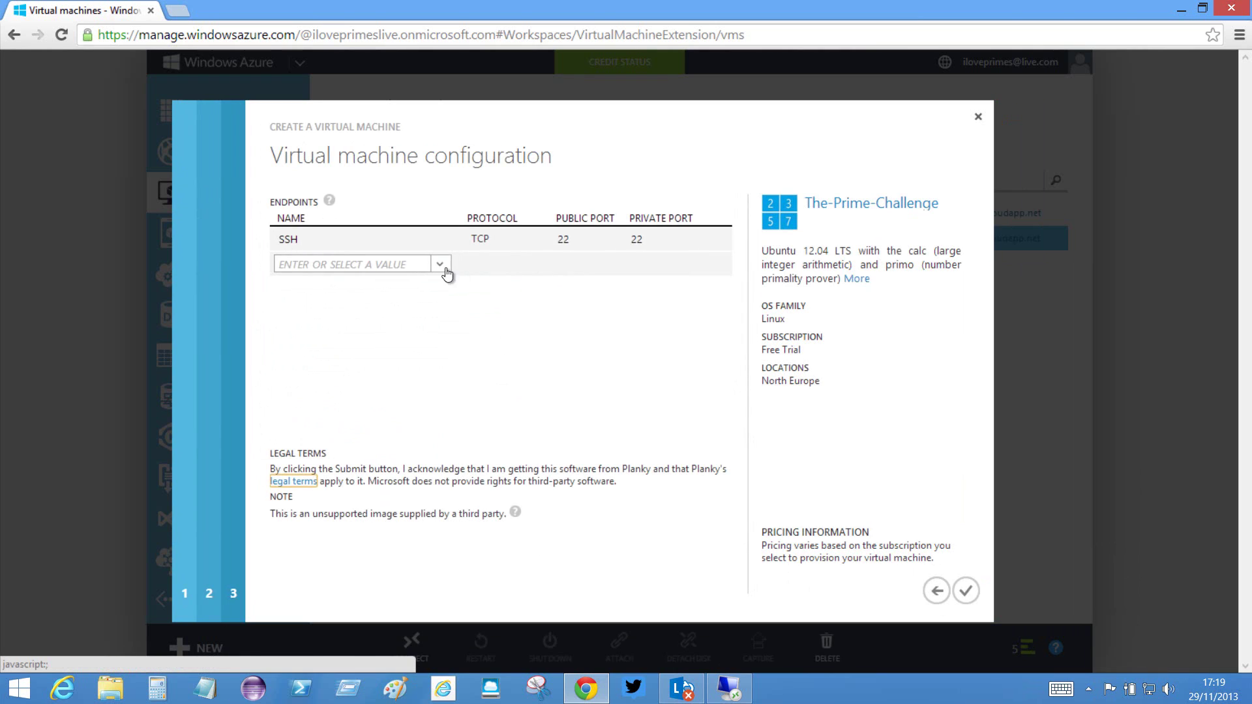
{"action": "left_click", "coordinate": [447, 273]}
{"action": "left_click", "coordinate": [322, 280]}
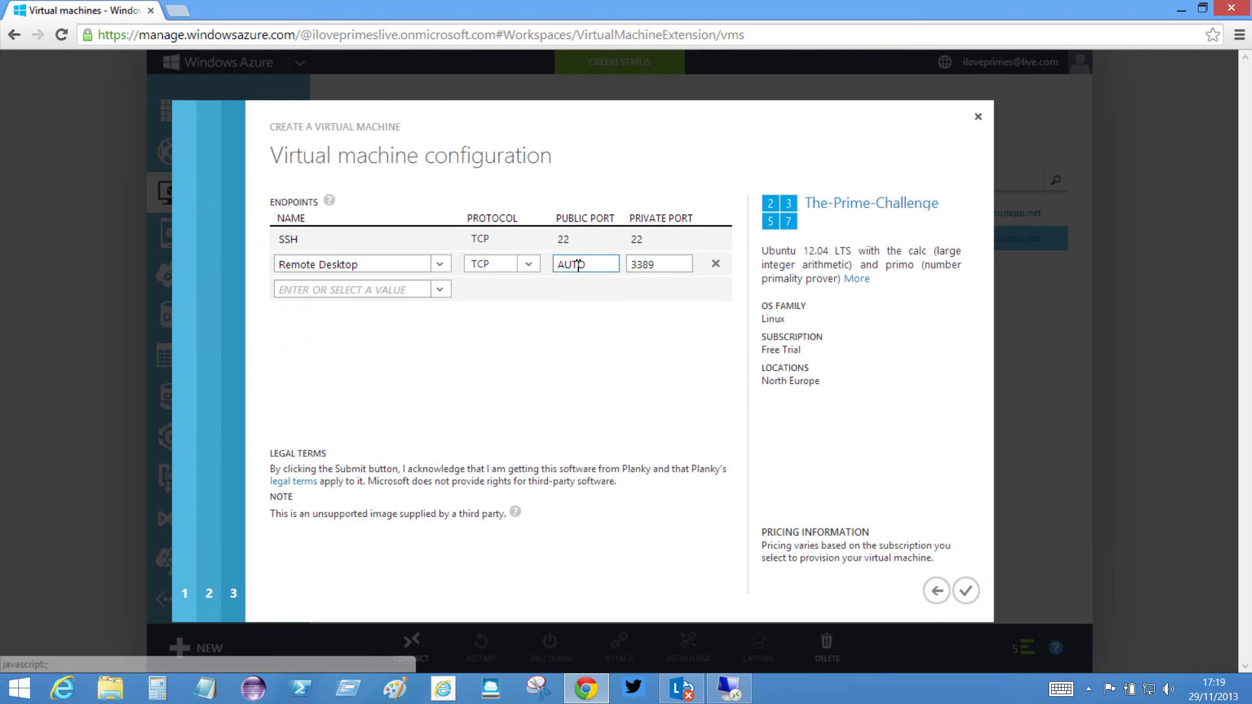
{"action": "left_click", "coordinate": [578, 265]}
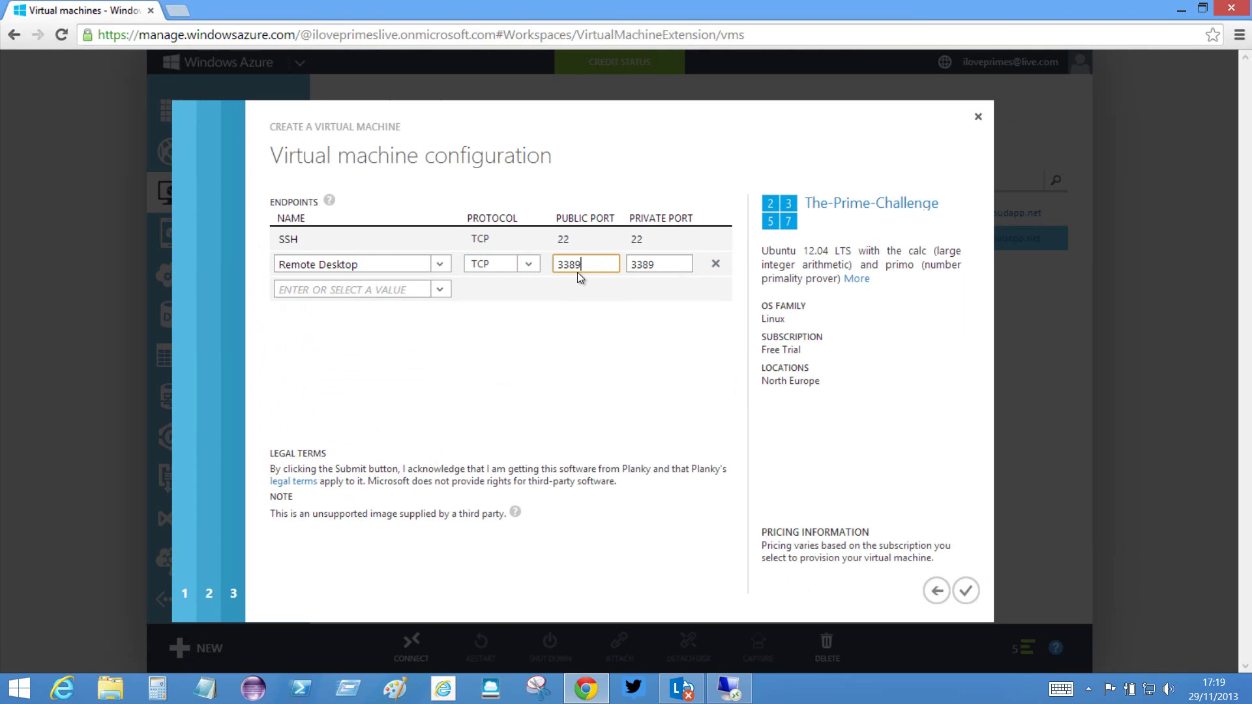
{"action": "type", "text": "3389"}
{"action": "left_click", "coordinate": [966, 592]}
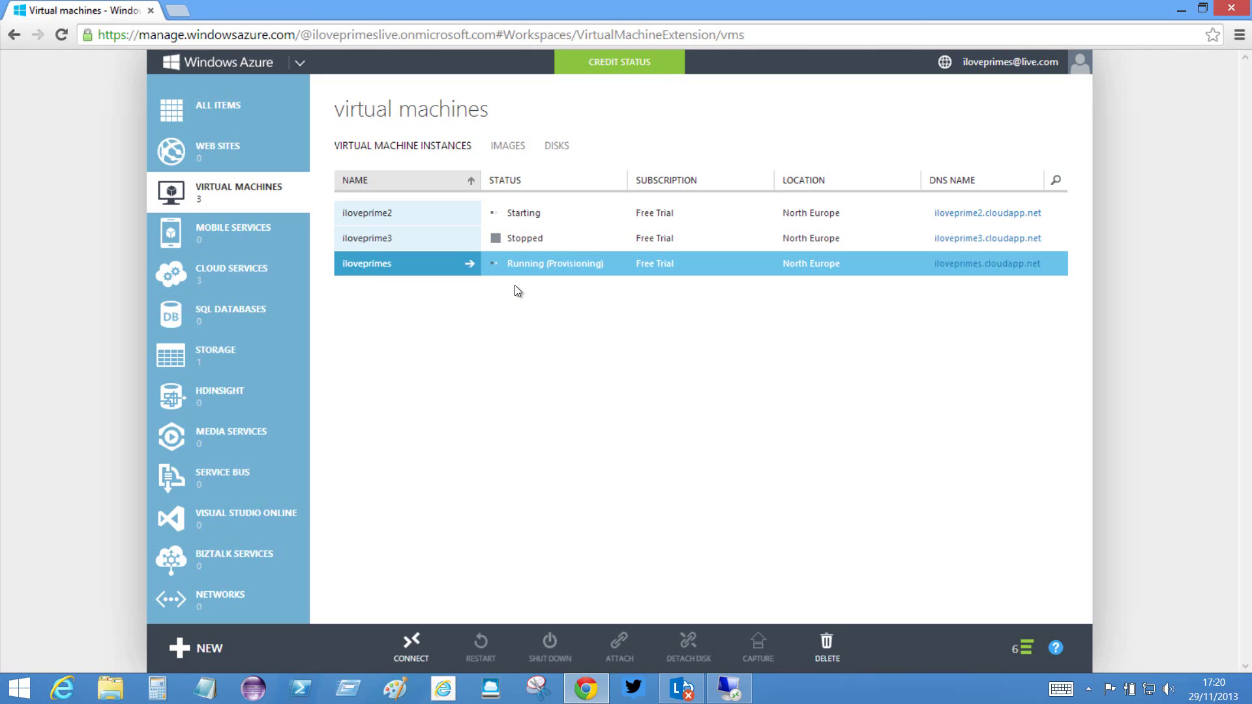
- View the £130 trial credit with 32 days left, close the panel, and show the desktop
{"action": "left_click", "coordinate": [617, 66]}
{"action": "left_click", "coordinate": [644, 65]}
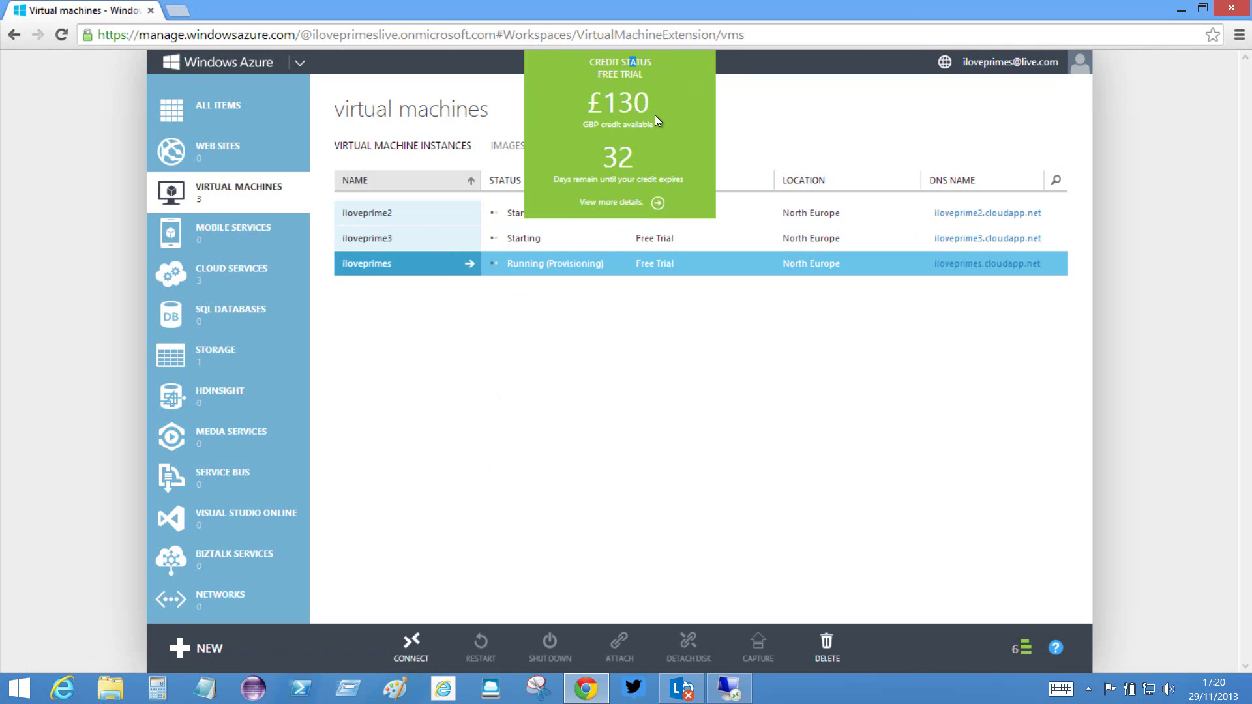
{"action": "left_click", "coordinate": [743, 71]}
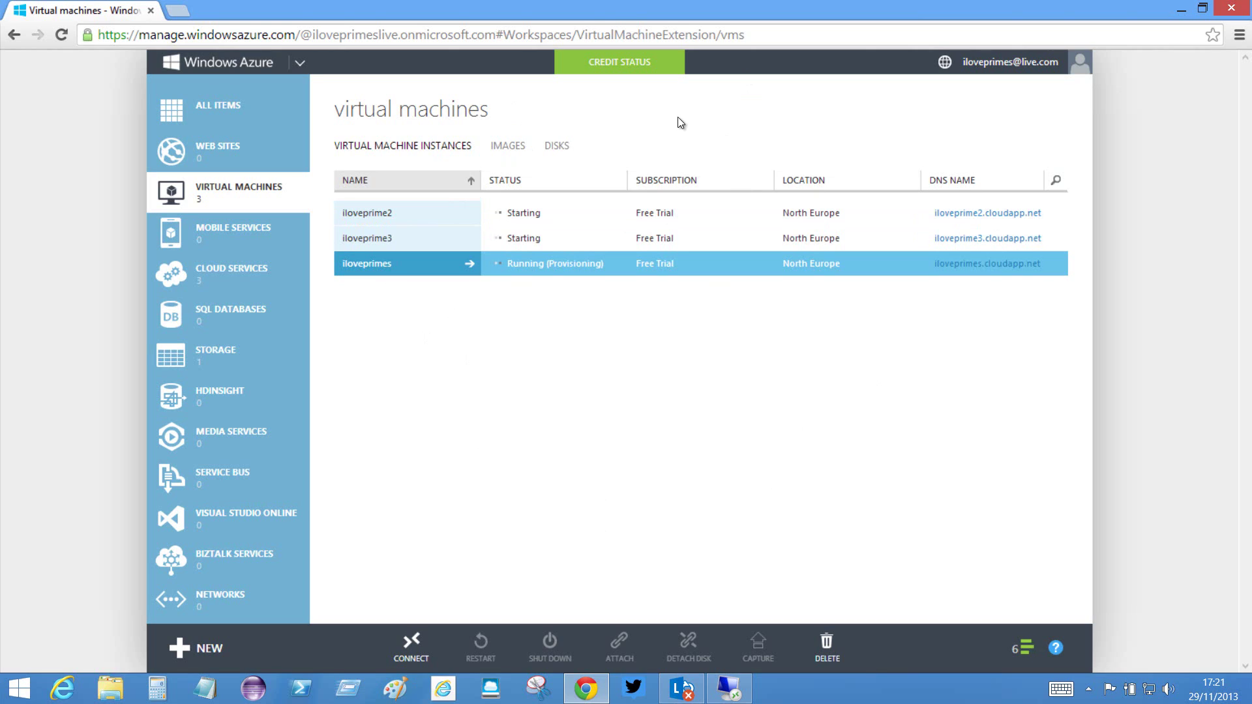
{"action": "left_click", "coordinate": [1248, 688]}
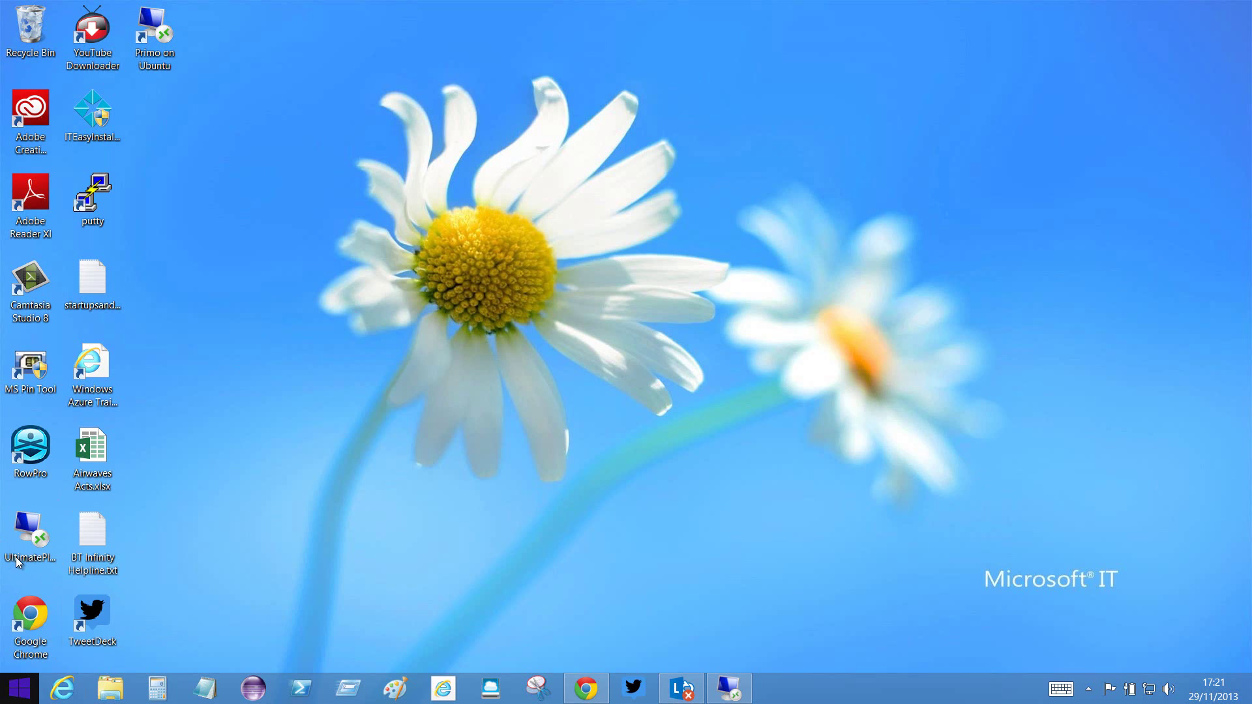
- Search Start for 'remote' and bring the Ubuntu Remote Desktop session back to the front
{"action": "left_click", "coordinate": [13, 691]}
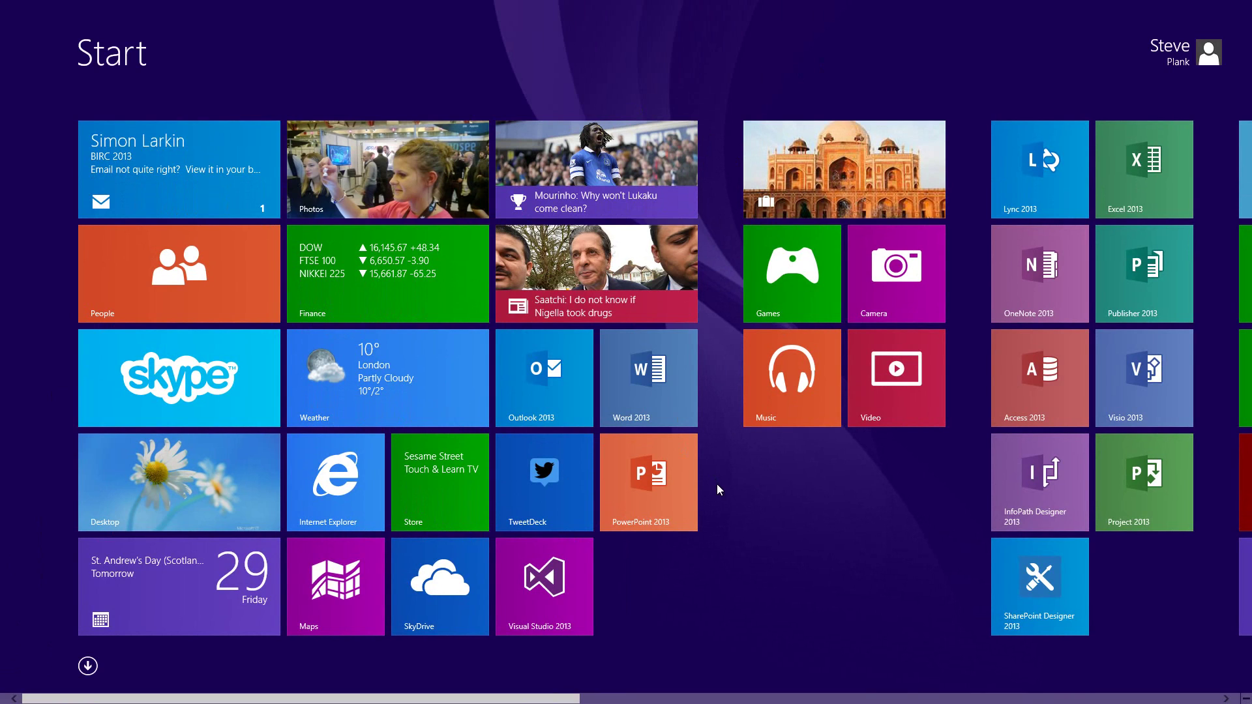
{"action": "type", "text": "remote Desktop Connection"}
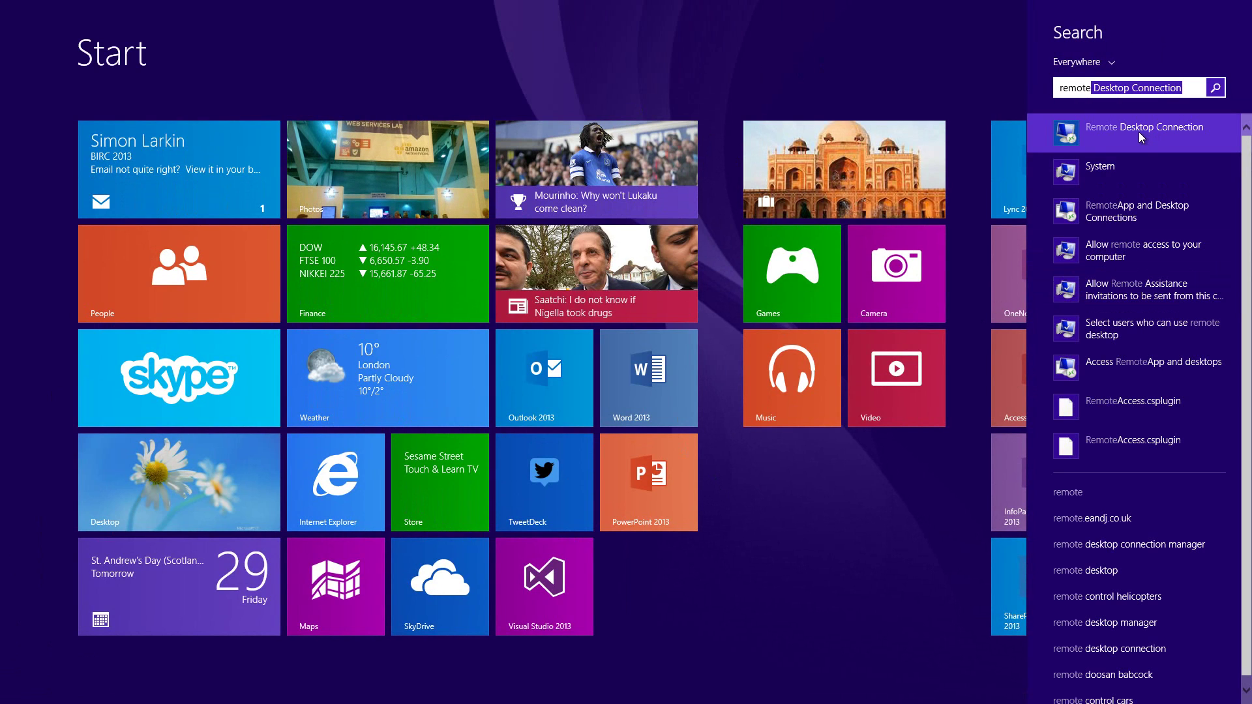
{"action": "left_click", "coordinate": [1139, 132]}
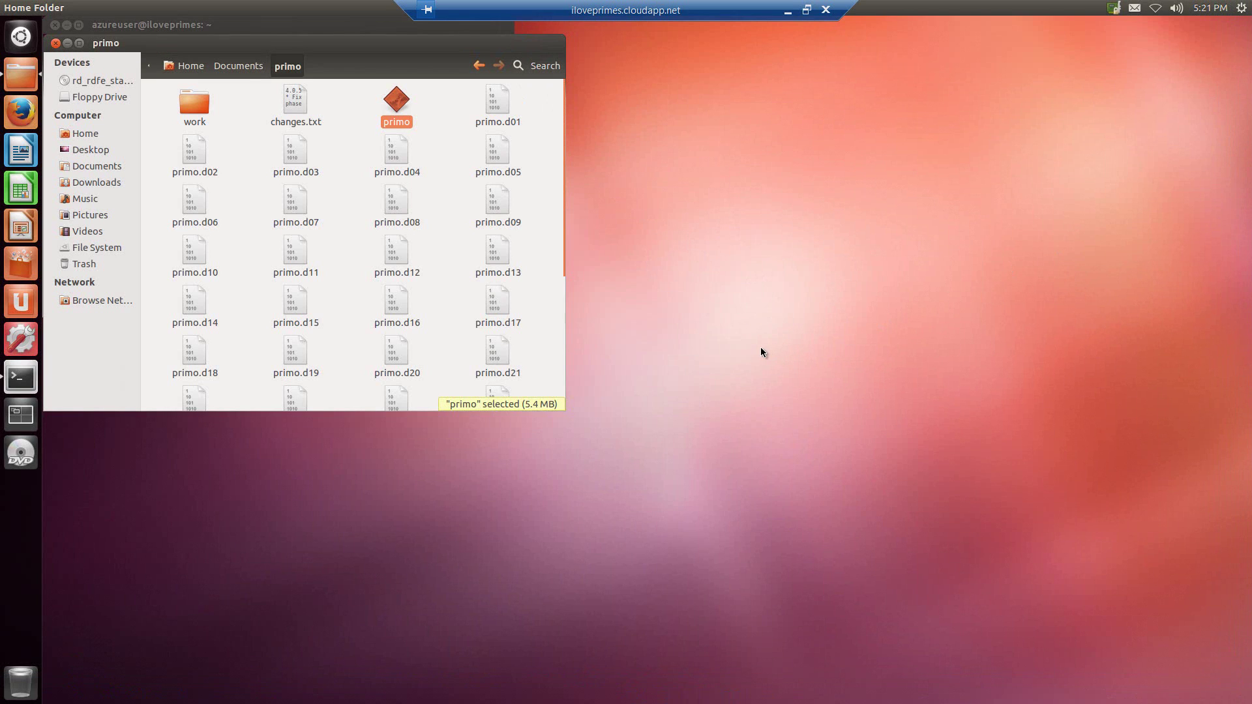
{"action": "left_click", "coordinate": [788, 11]}
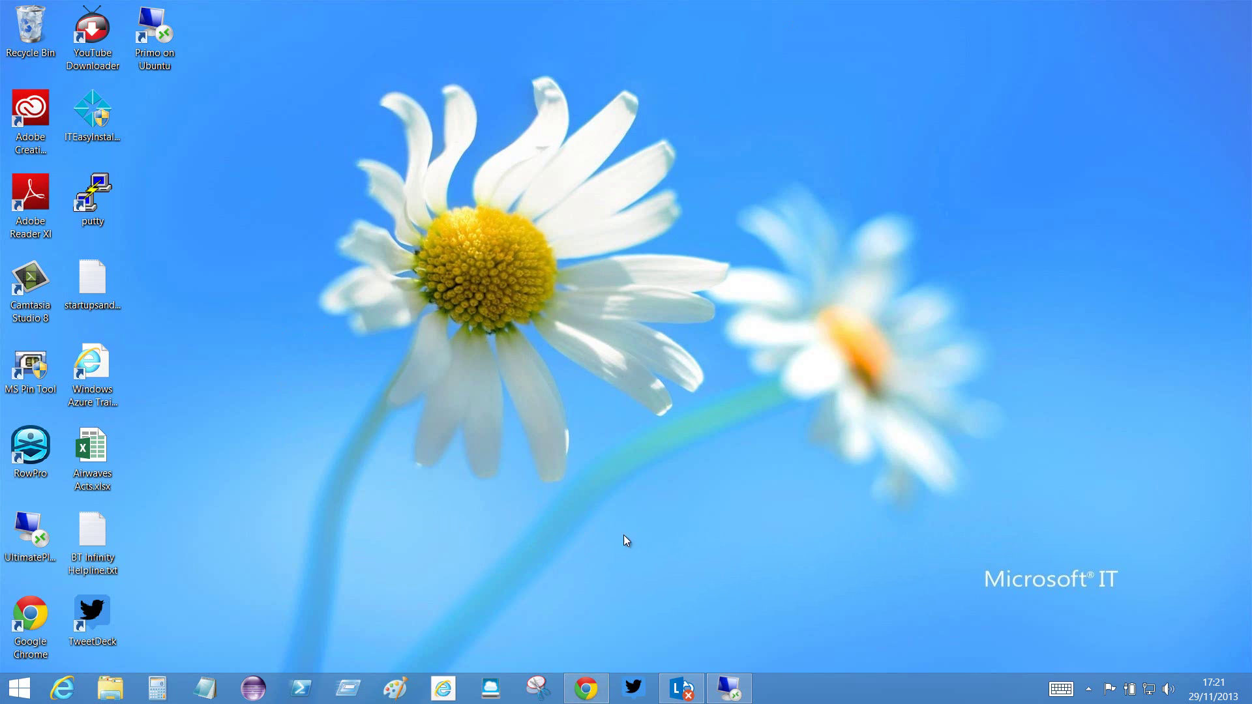
{"action": "left_click", "coordinate": [729, 688]}
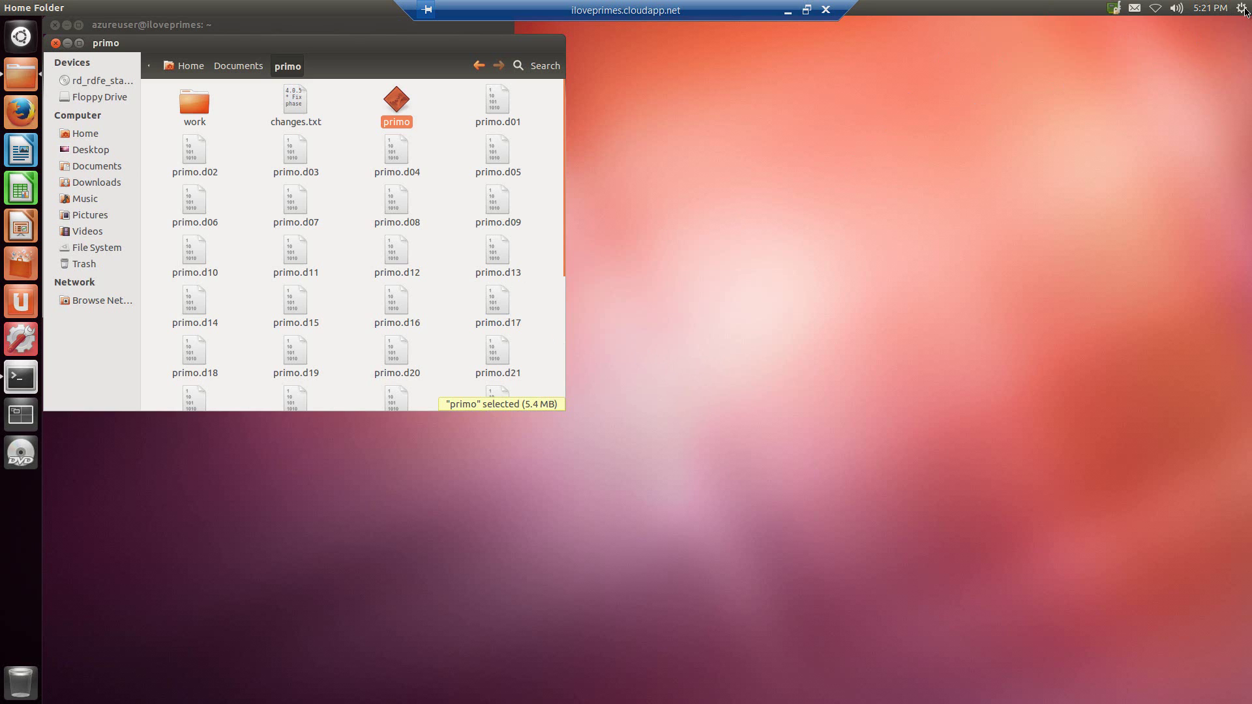
- Log out of the Ubuntu session from the gear menu and confirm
{"action": "left_click", "coordinate": [1242, 9]}
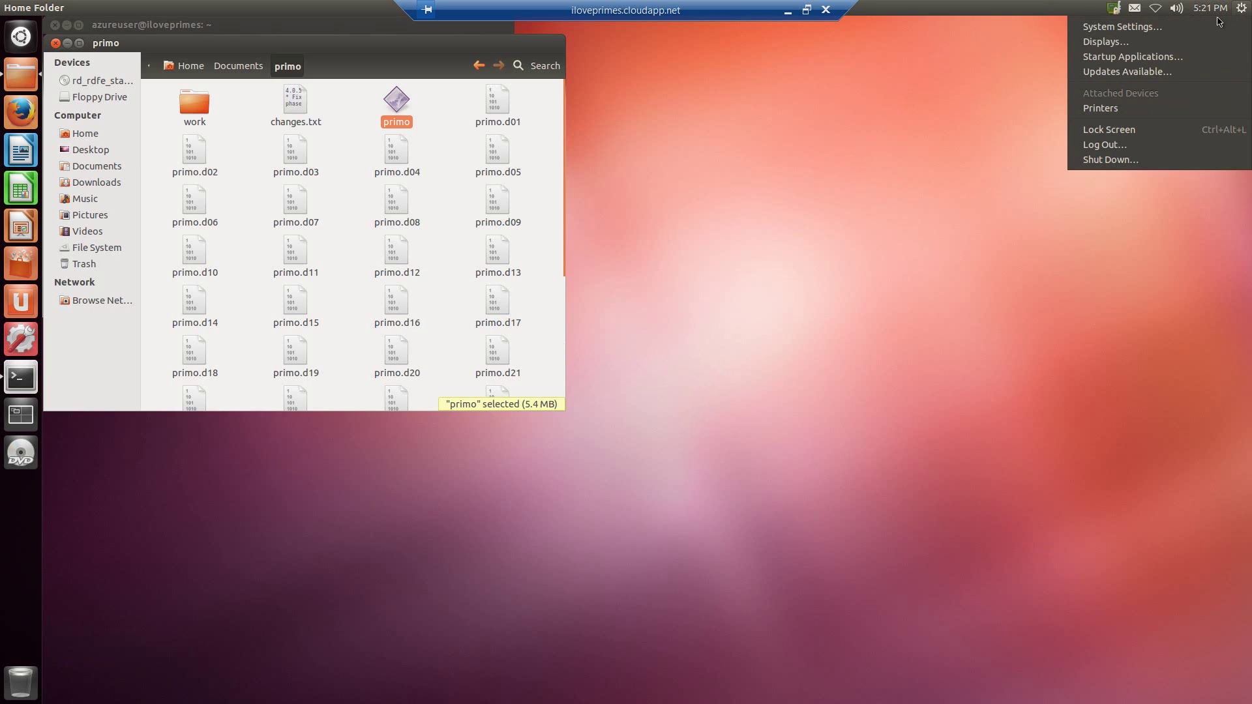
{"action": "left_click", "coordinate": [1115, 144]}
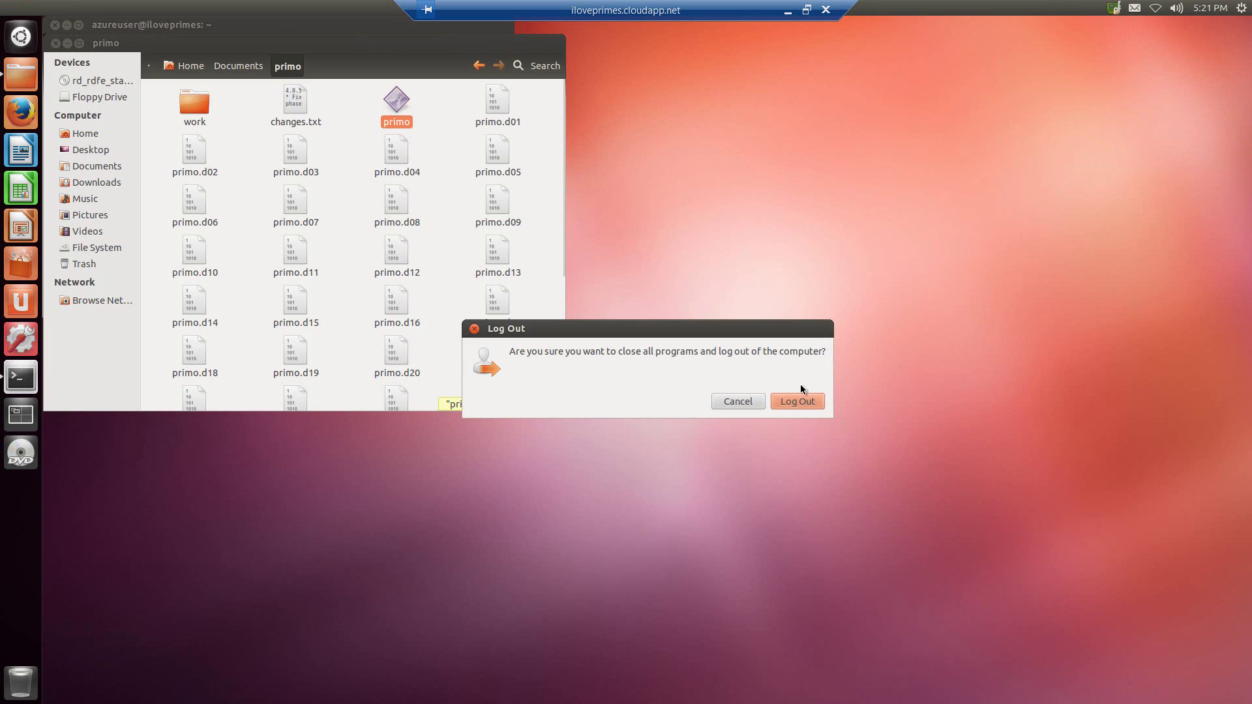
{"action": "left_click", "coordinate": [793, 401]}
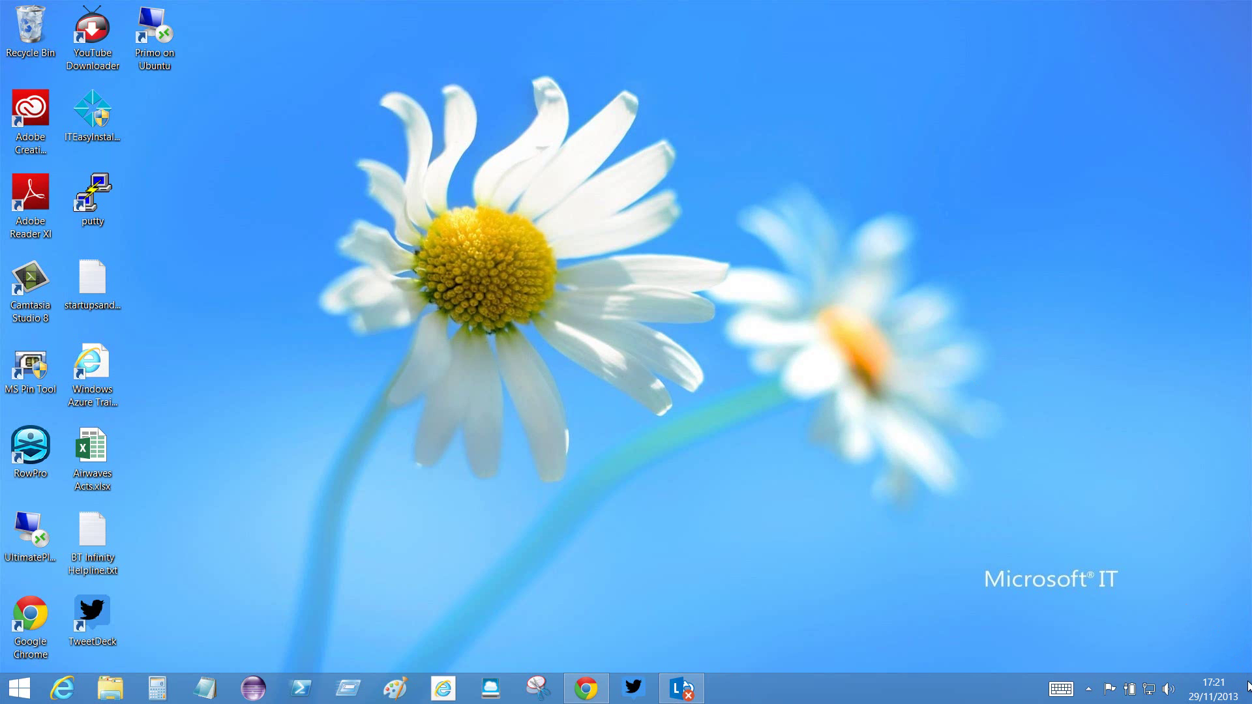
- Launch Remote Desktop Connection and enter computer iloveprimes.cludapp.net with the VM user name
{"action": "left_click", "coordinate": [18, 688]}
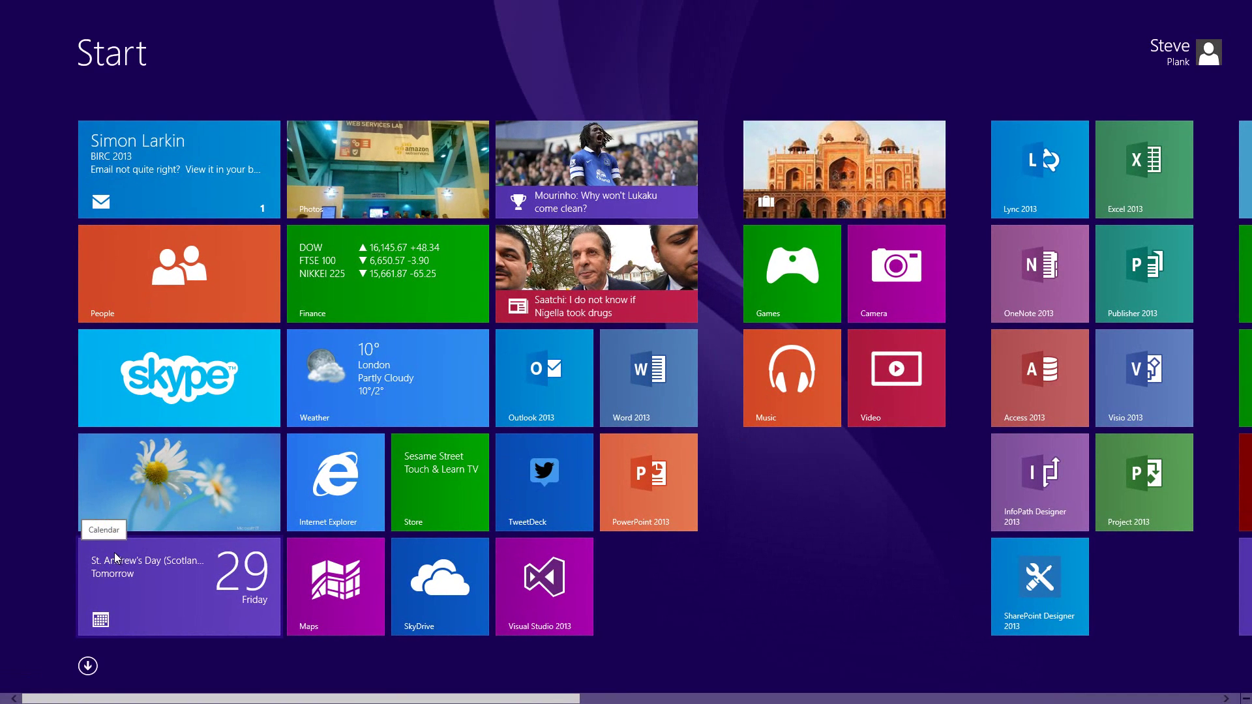
{"action": "type", "text": "remote Desktop Connection"}
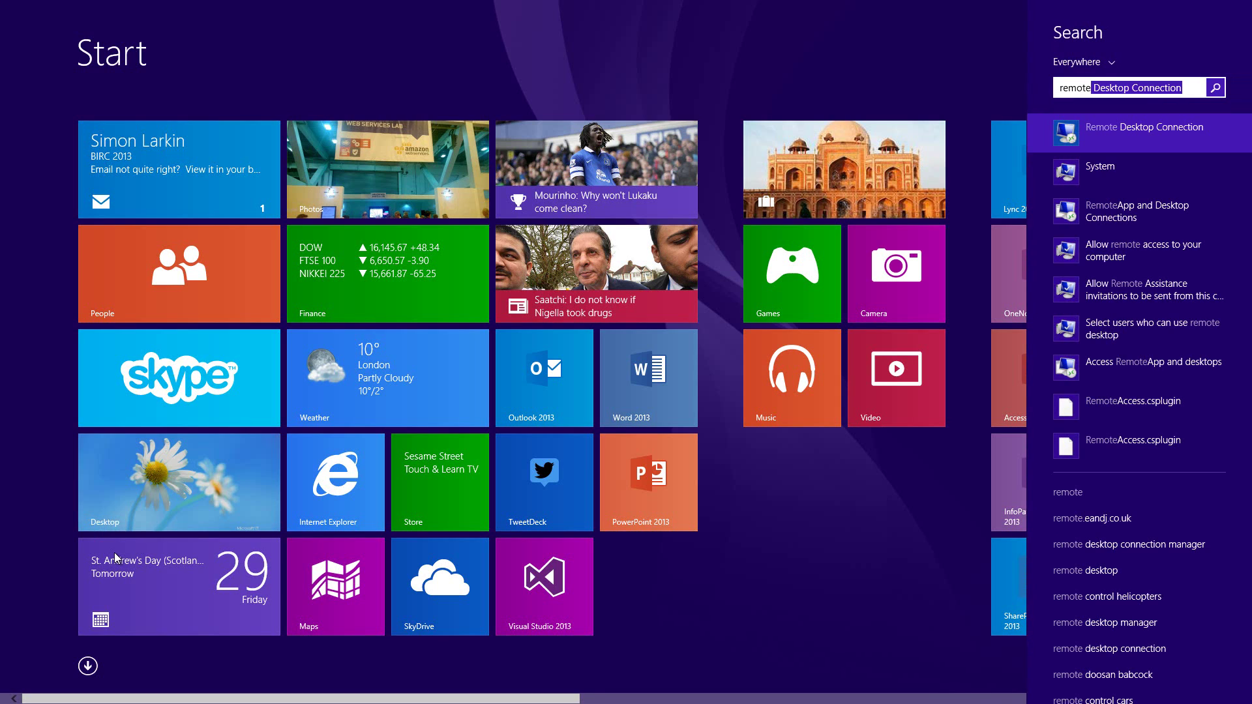
{"action": "left_click", "coordinate": [1148, 132]}
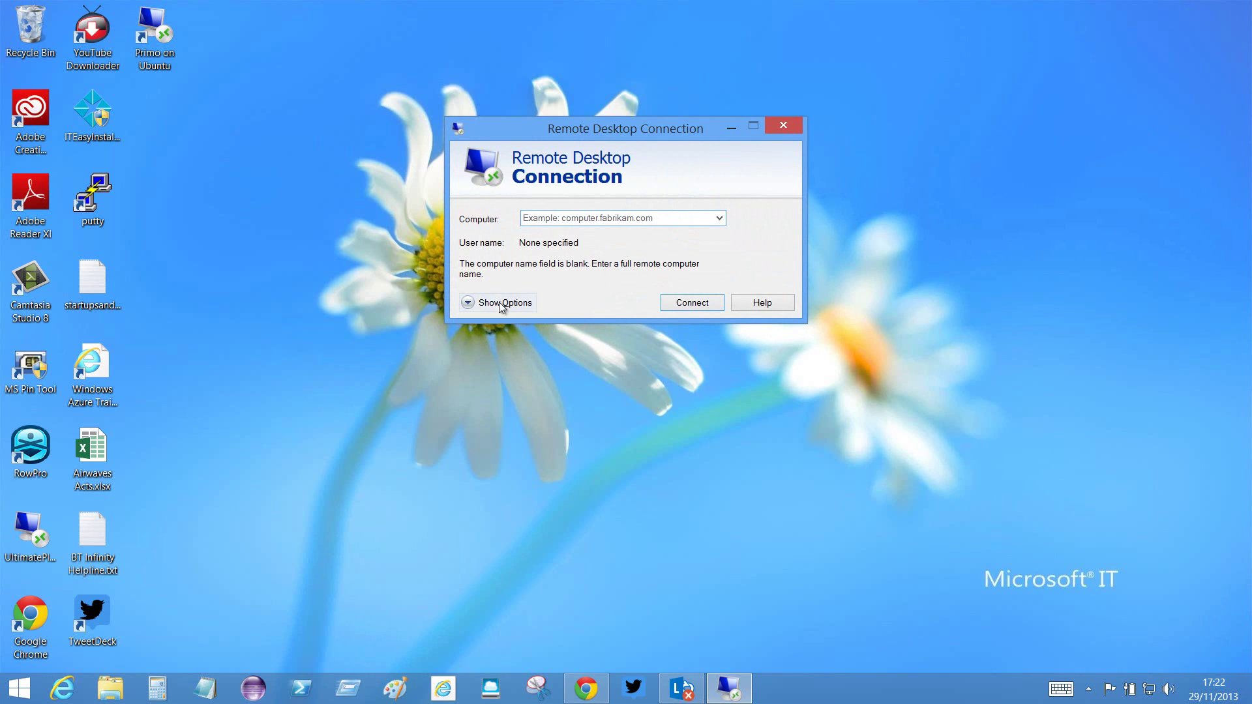
{"action": "left_click", "coordinate": [468, 304]}
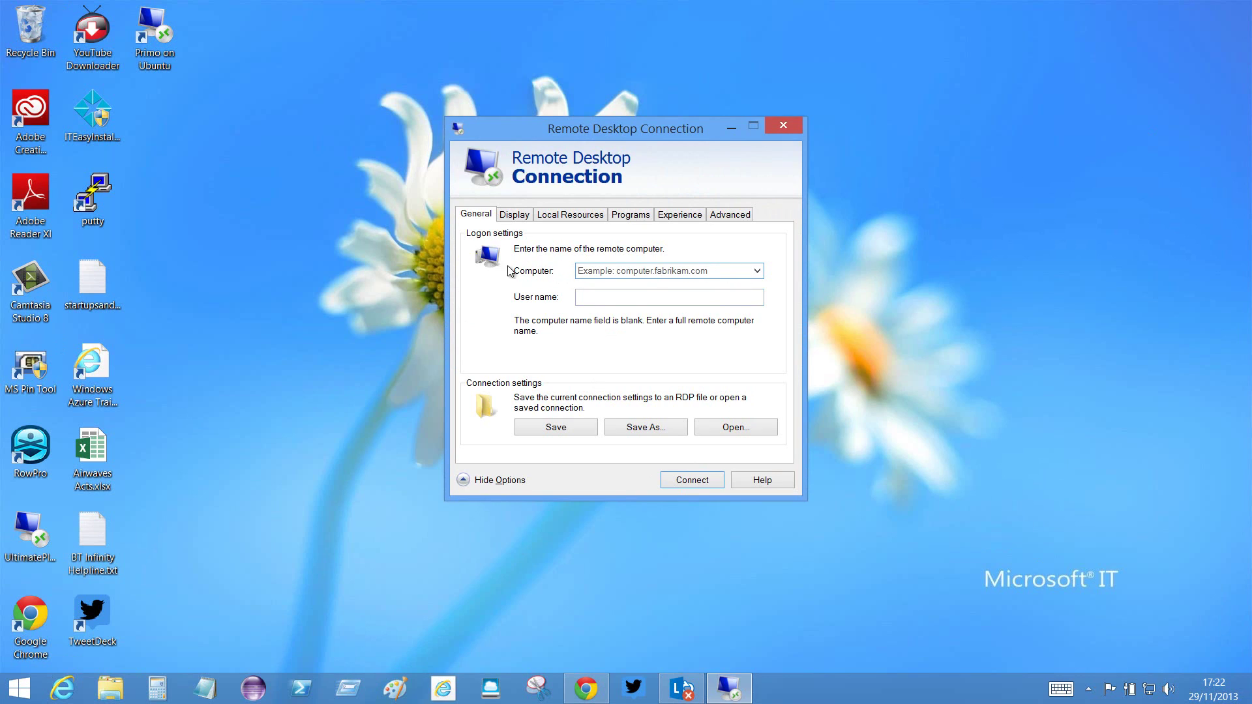
{"action": "left_click", "coordinate": [718, 271]}
{"action": "type", "text": "ilove"}
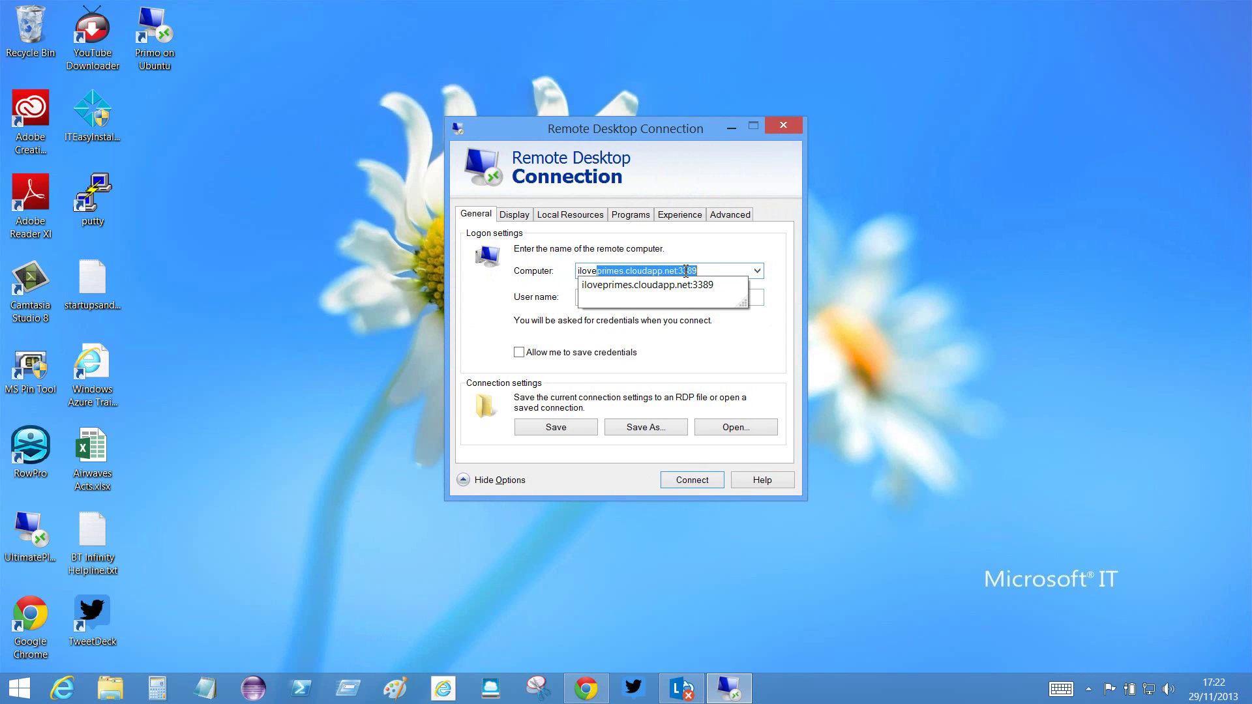
{"action": "type", "text": "primes.cludapp.ne"}
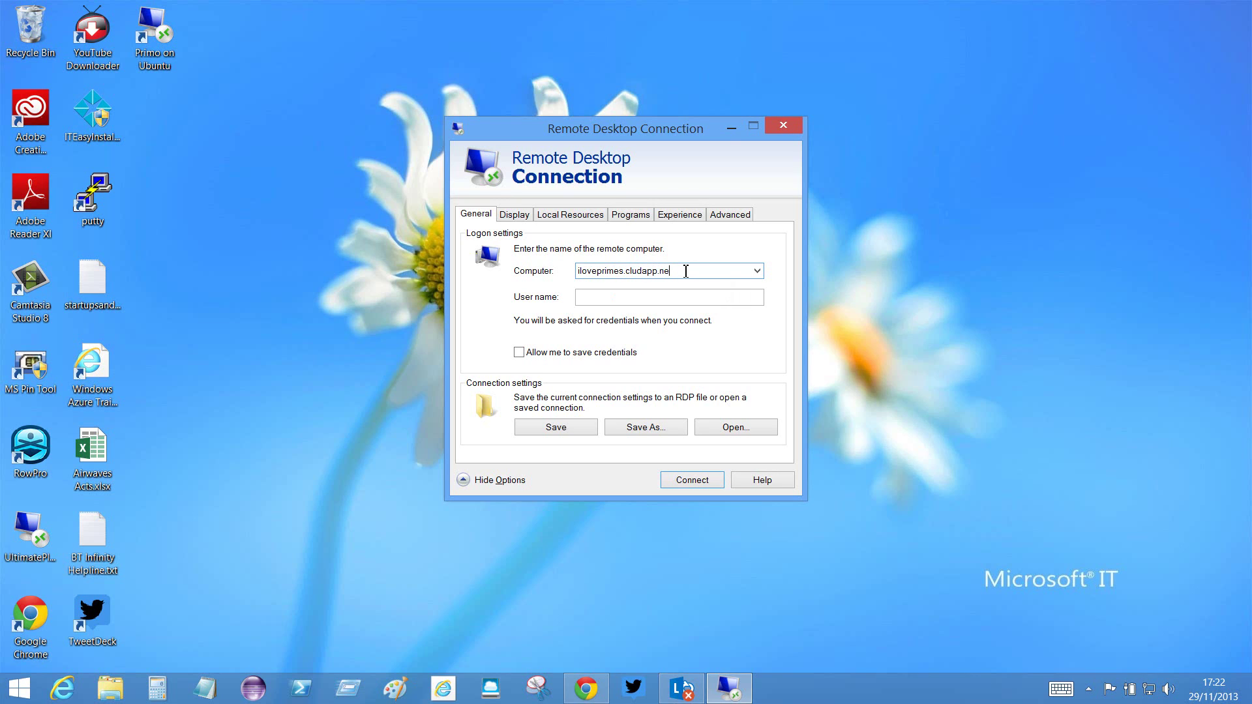
{"action": "type", "text": "t"}
{"action": "key", "text": "Tab"}
{"action": "type", "text": "azureuser"}
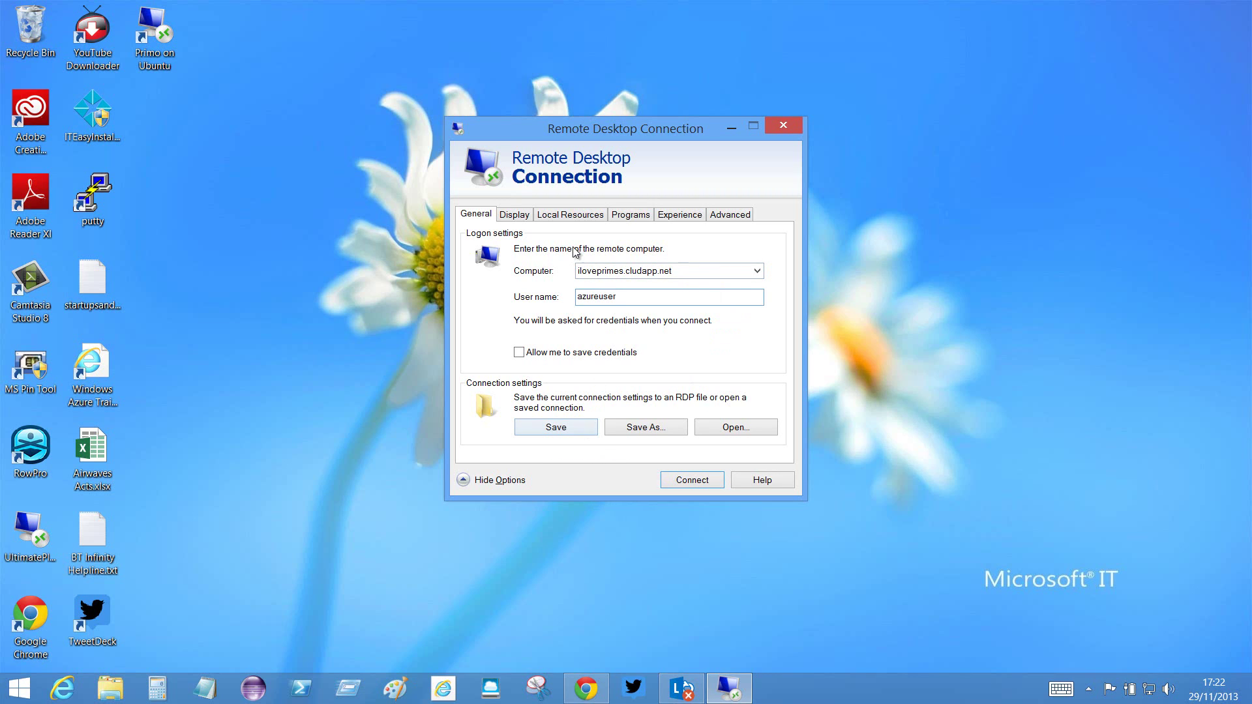
- Set server authentication failure to 'Connect and don't warn me' on the Advanced tab
{"action": "left_click", "coordinate": [513, 216]}
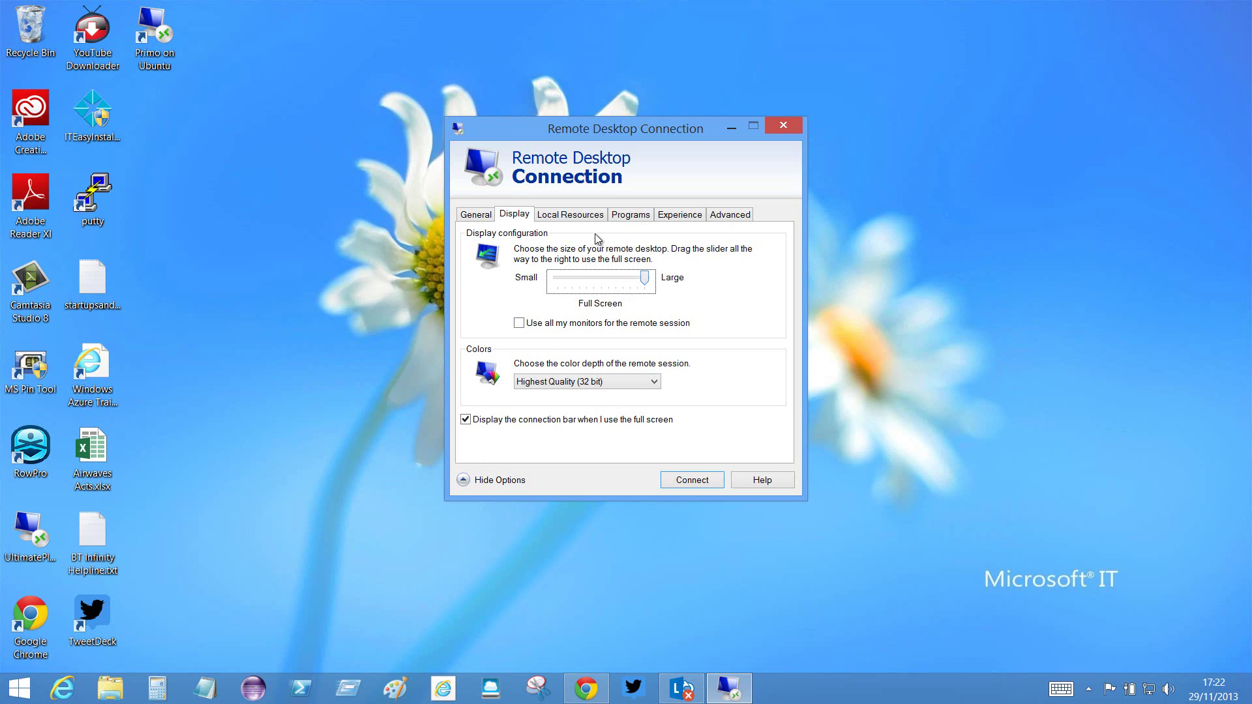
{"action": "left_click", "coordinate": [579, 218]}
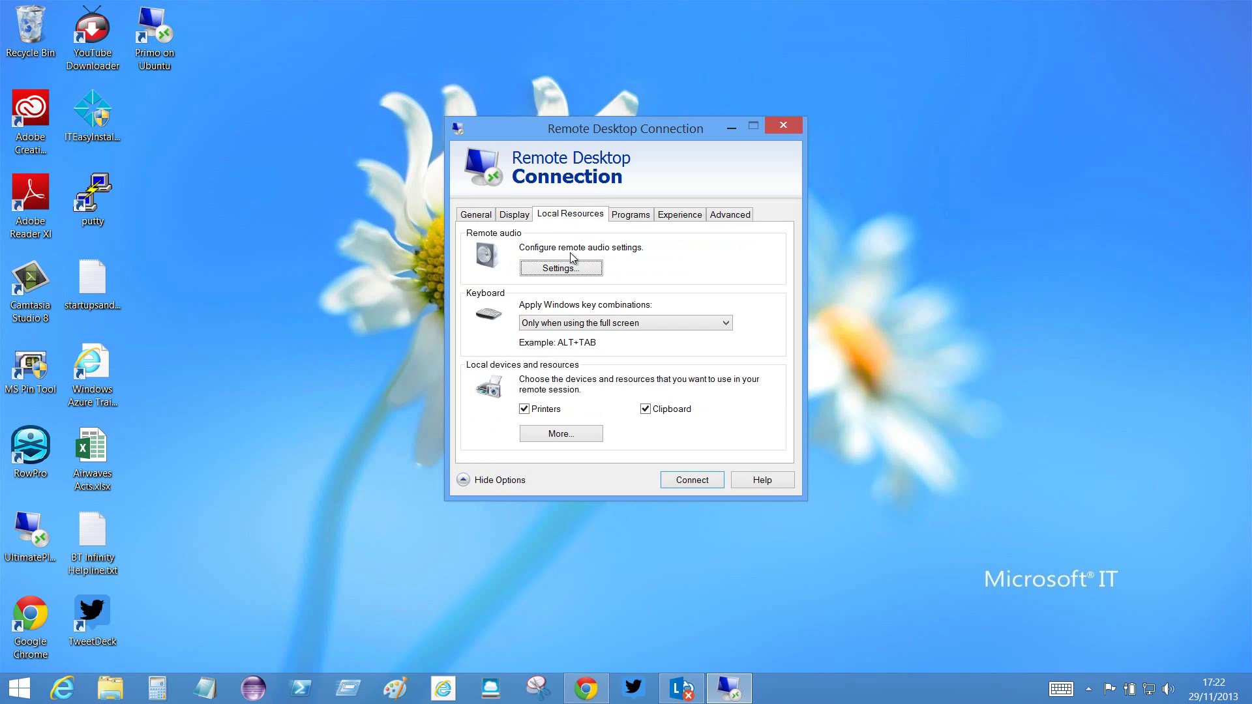
{"action": "left_click", "coordinate": [632, 216]}
{"action": "left_click", "coordinate": [668, 217]}
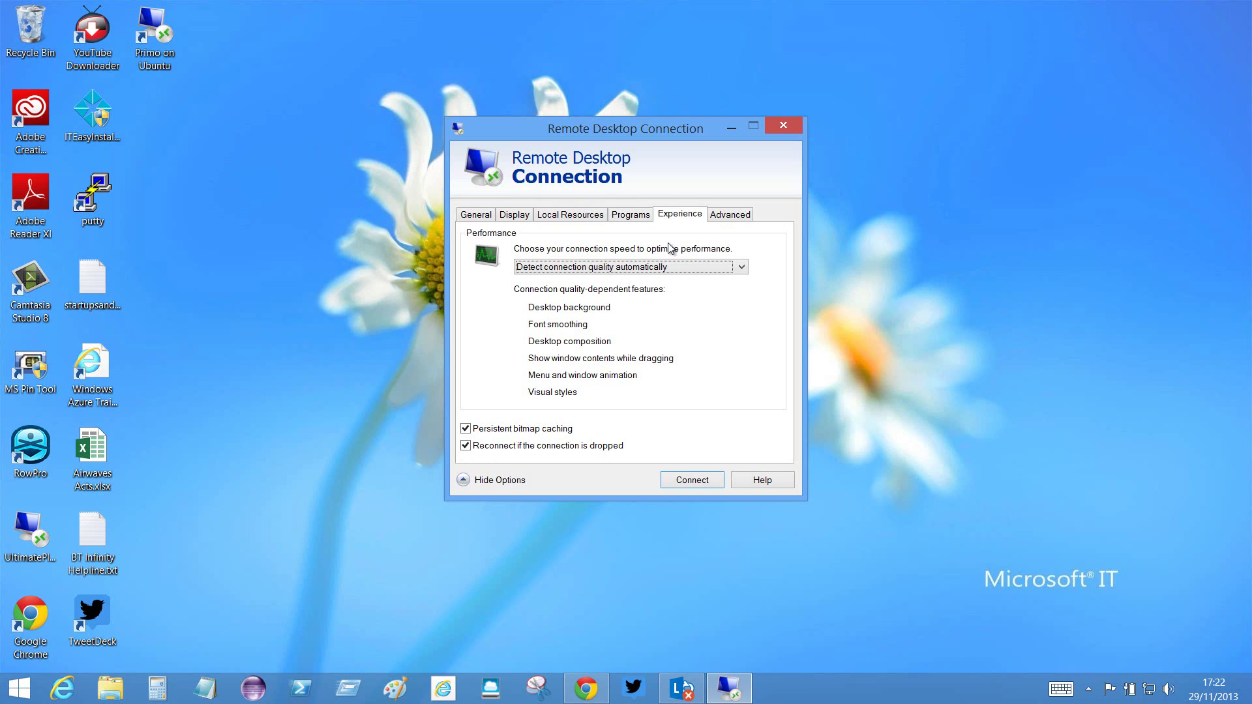
{"action": "left_click", "coordinate": [725, 216]}
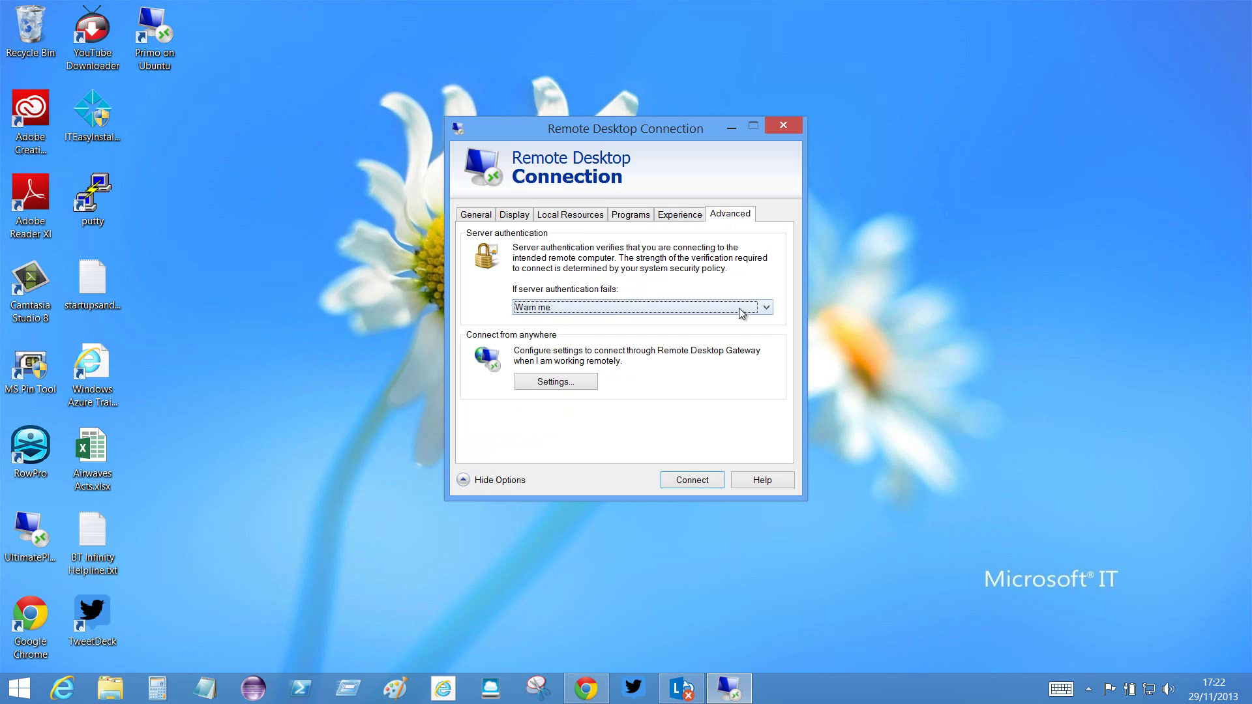
{"action": "left_click", "coordinate": [766, 311]}
{"action": "left_click", "coordinate": [594, 321]}
{"action": "left_click", "coordinate": [476, 215]}
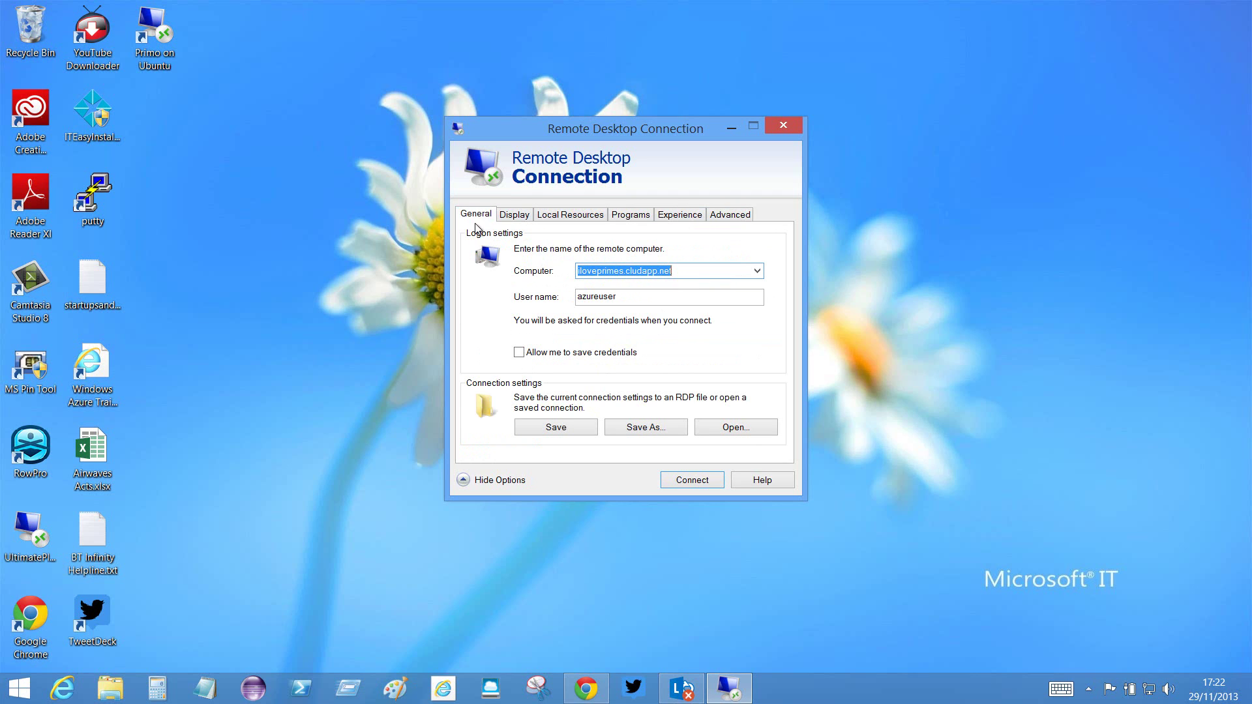
- Save the connection as ILovePrimes.rdp on the Desktop and close the dialog
{"action": "left_click", "coordinate": [627, 431]}
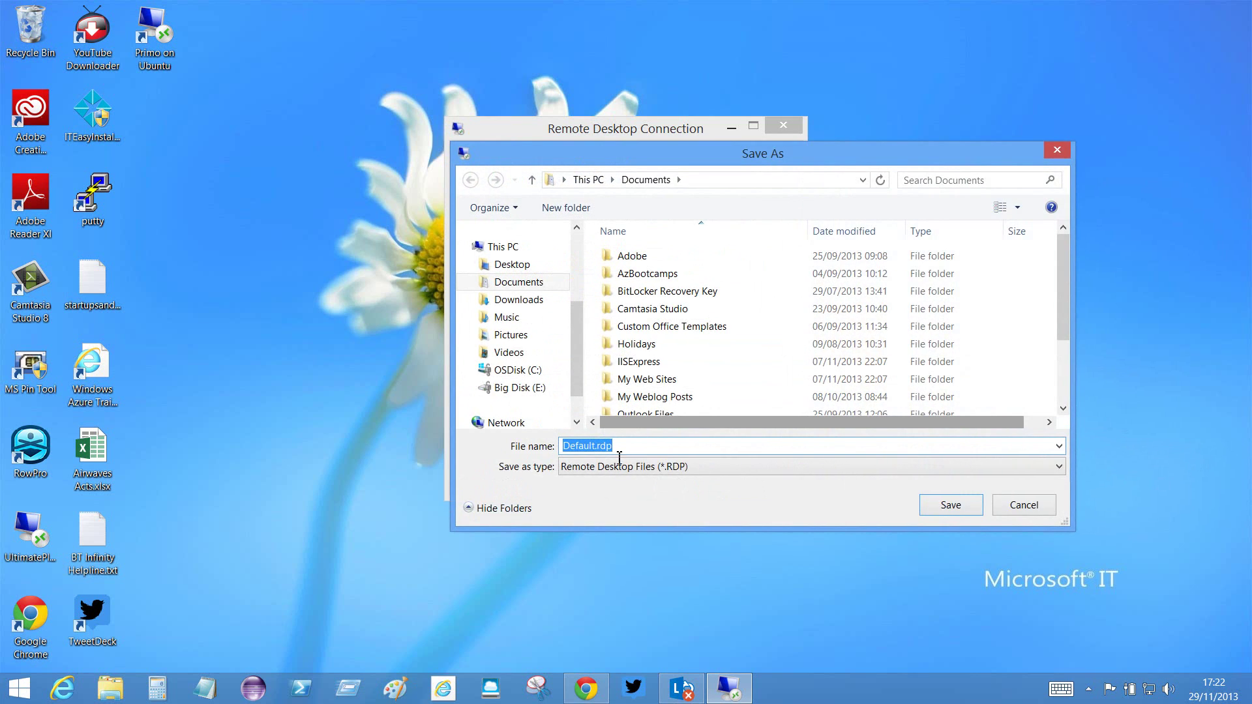
{"action": "left_click", "coordinate": [515, 265]}
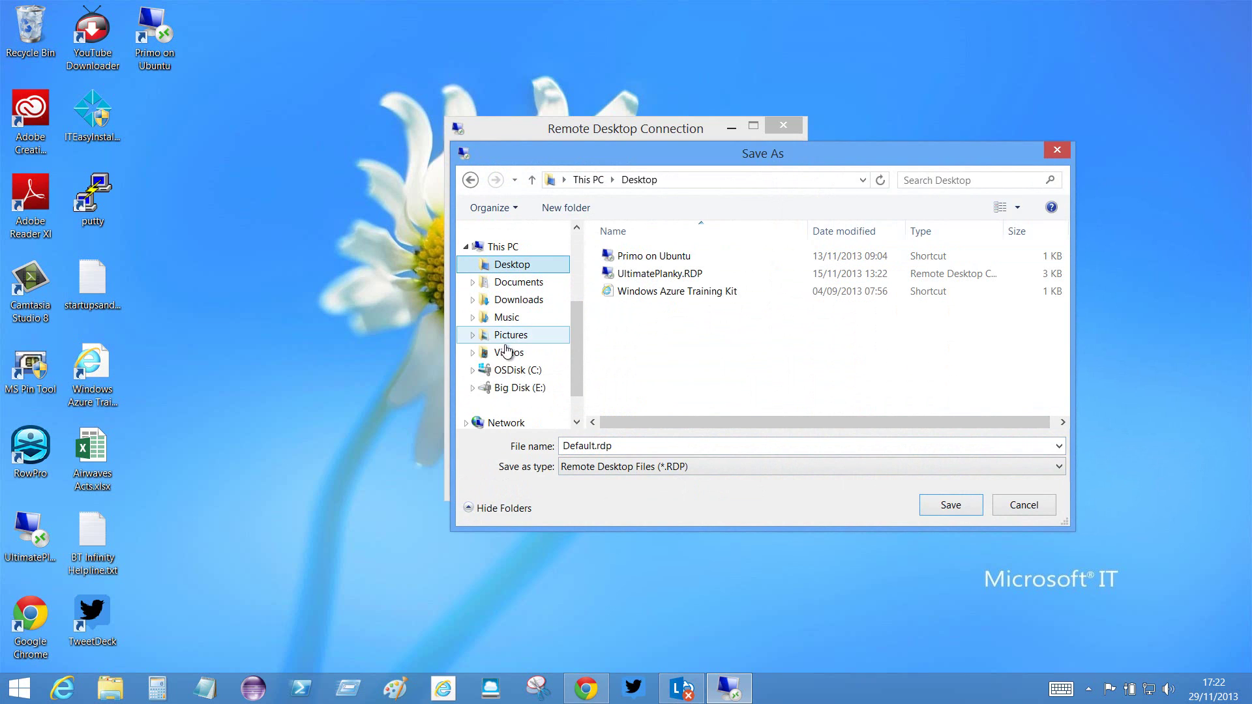
{"action": "left_click", "coordinate": [616, 446]}
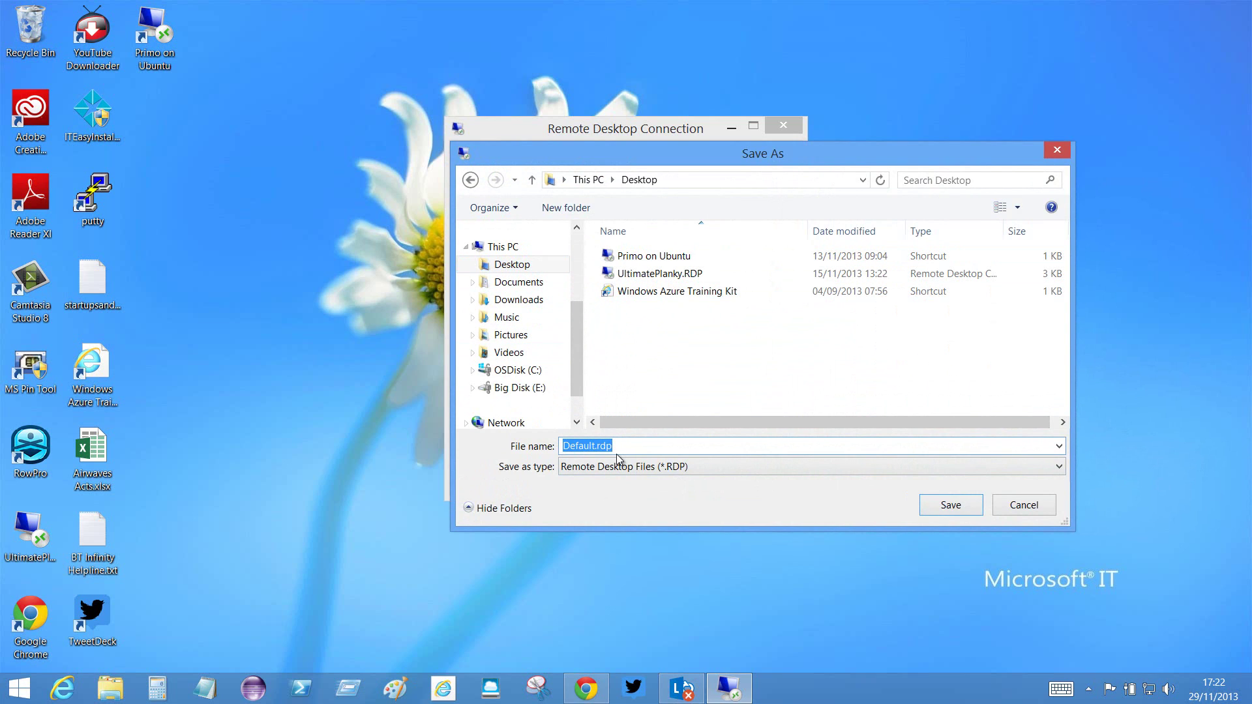
{"action": "type", "text": "ILovePrimes"}
{"action": "left_click", "coordinate": [947, 506]}
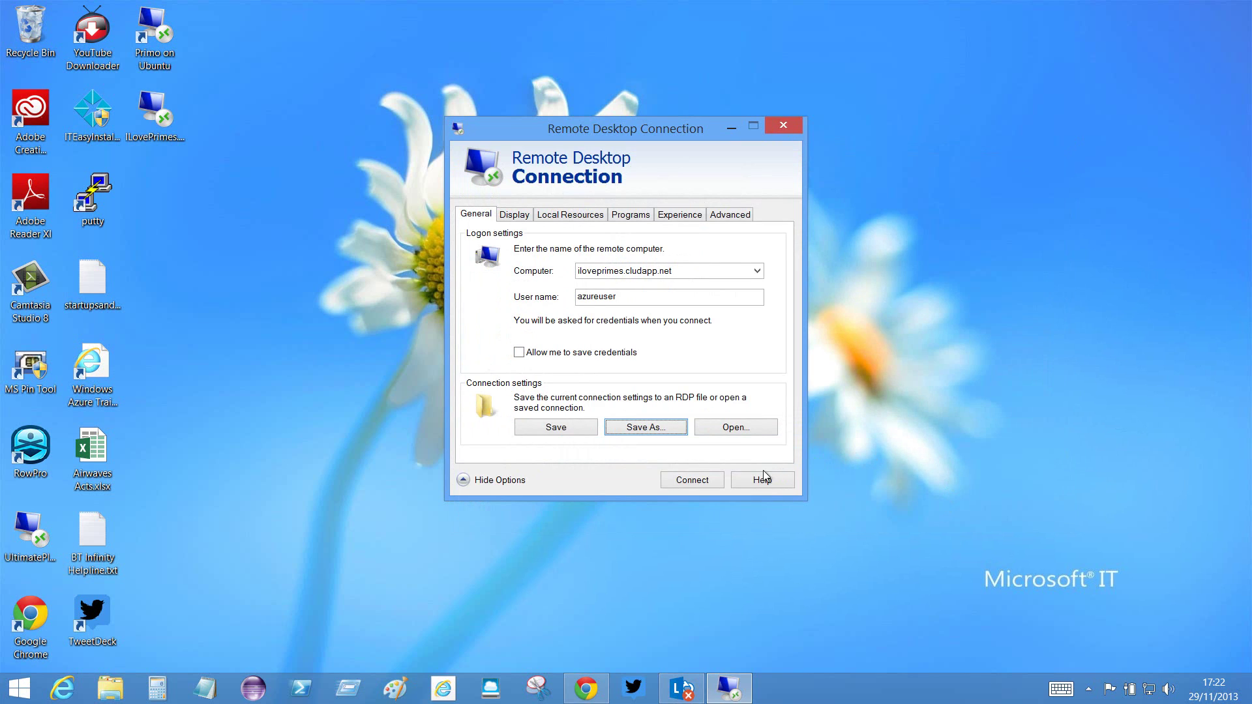
{"action": "left_click", "coordinate": [569, 427]}
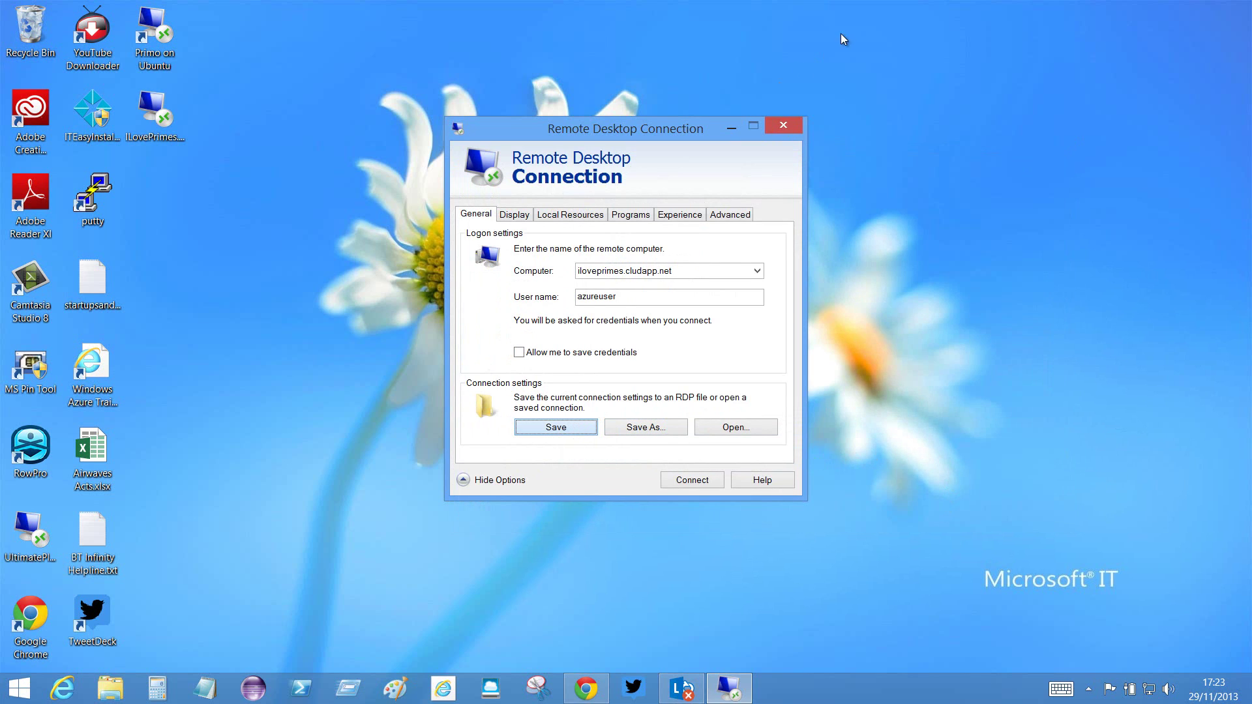
{"action": "left_click", "coordinate": [788, 128]}
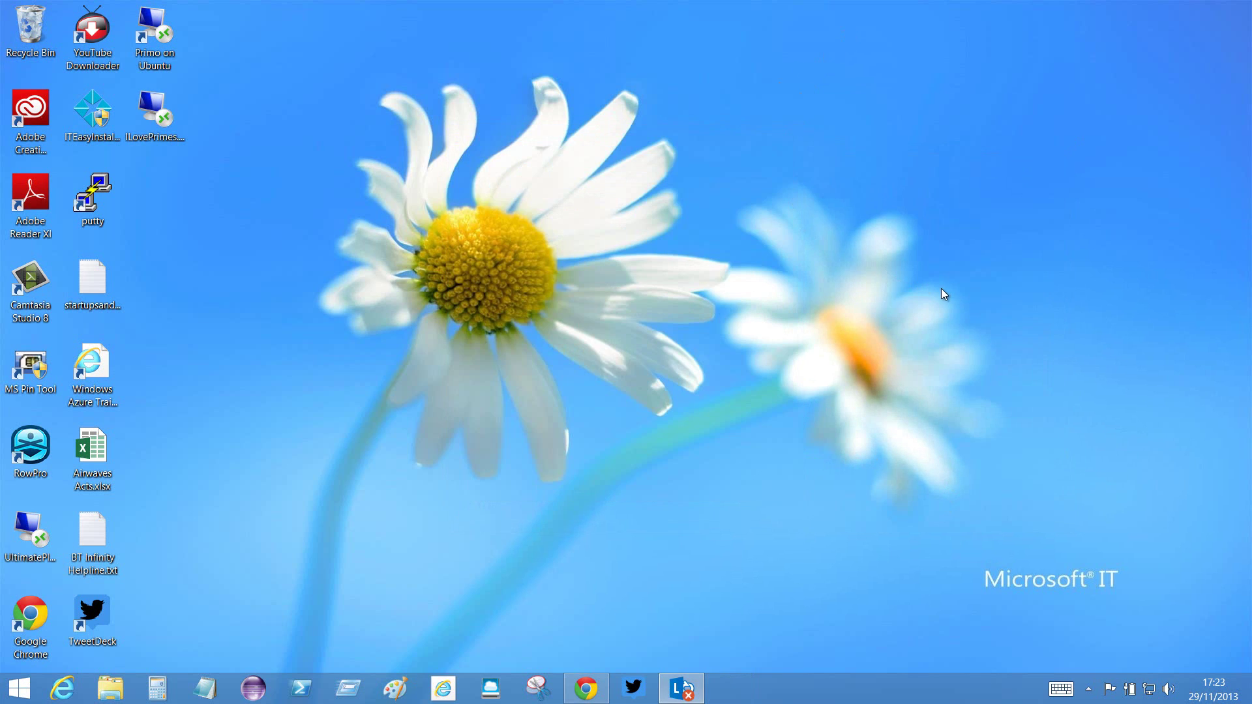
- Move the ILovePrimes icon aside and type 'mstsc' and 'Microsoft Terminal Service Client' in a new Notepad note
{"action": "left_click_drag", "start_coordinate": [173, 117], "coordinate": [207, 185]}
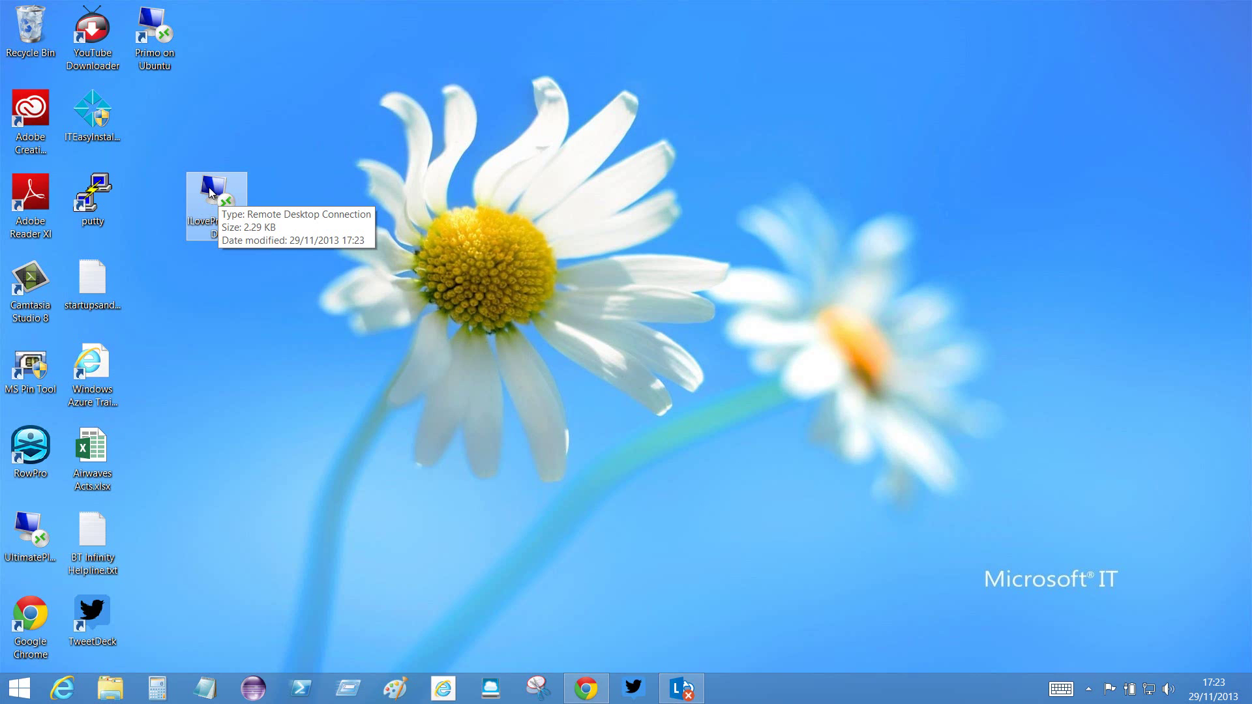
{"action": "left_click", "coordinate": [205, 689]}
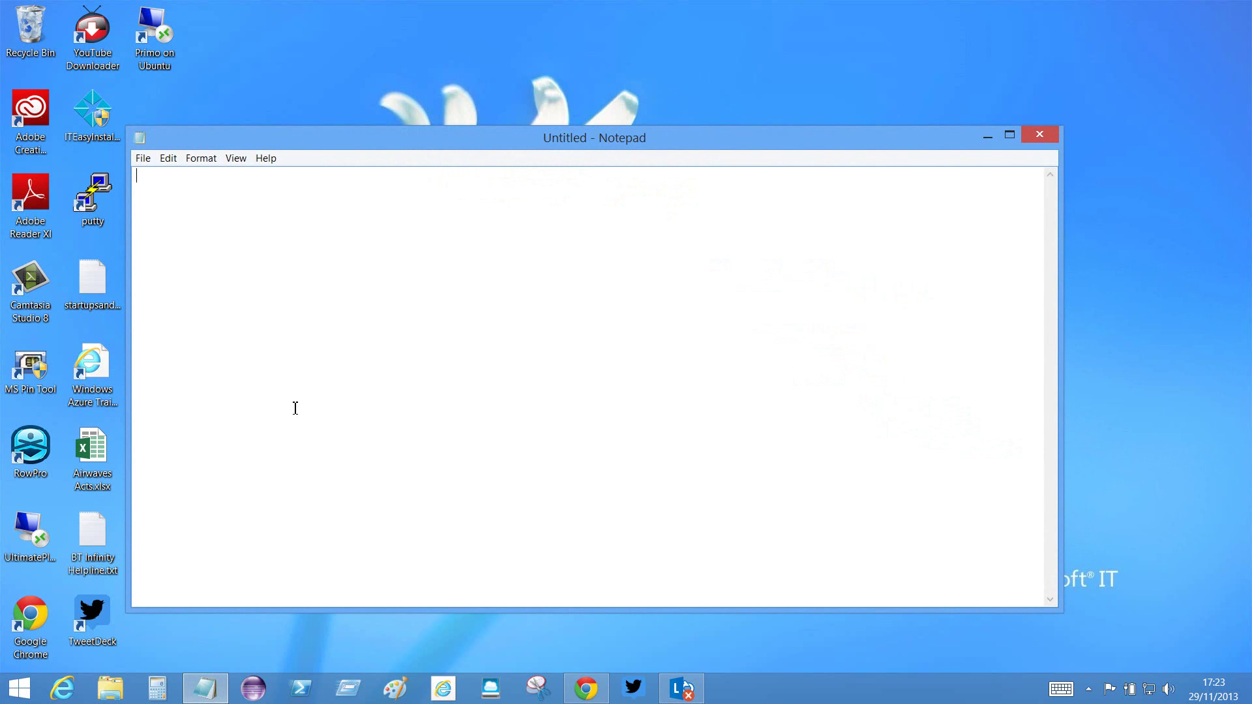
{"action": "type", "text": "mst"}
{"action": "type", "text": "inal Service Client"}
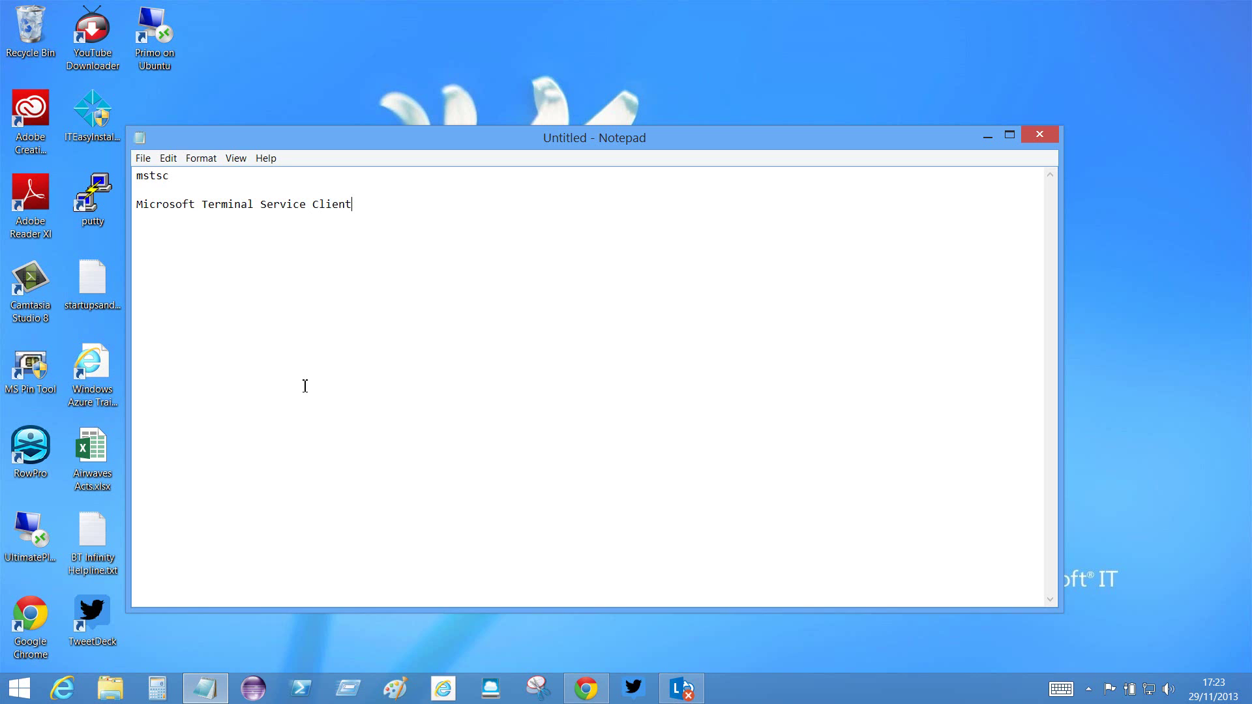
- Minimise Notepad, launch ILovePrimes with its publisher warning turned off, then cancel the connection attempt
{"action": "left_click", "coordinate": [988, 136]}
{"action": "left_click", "coordinate": [222, 189]}
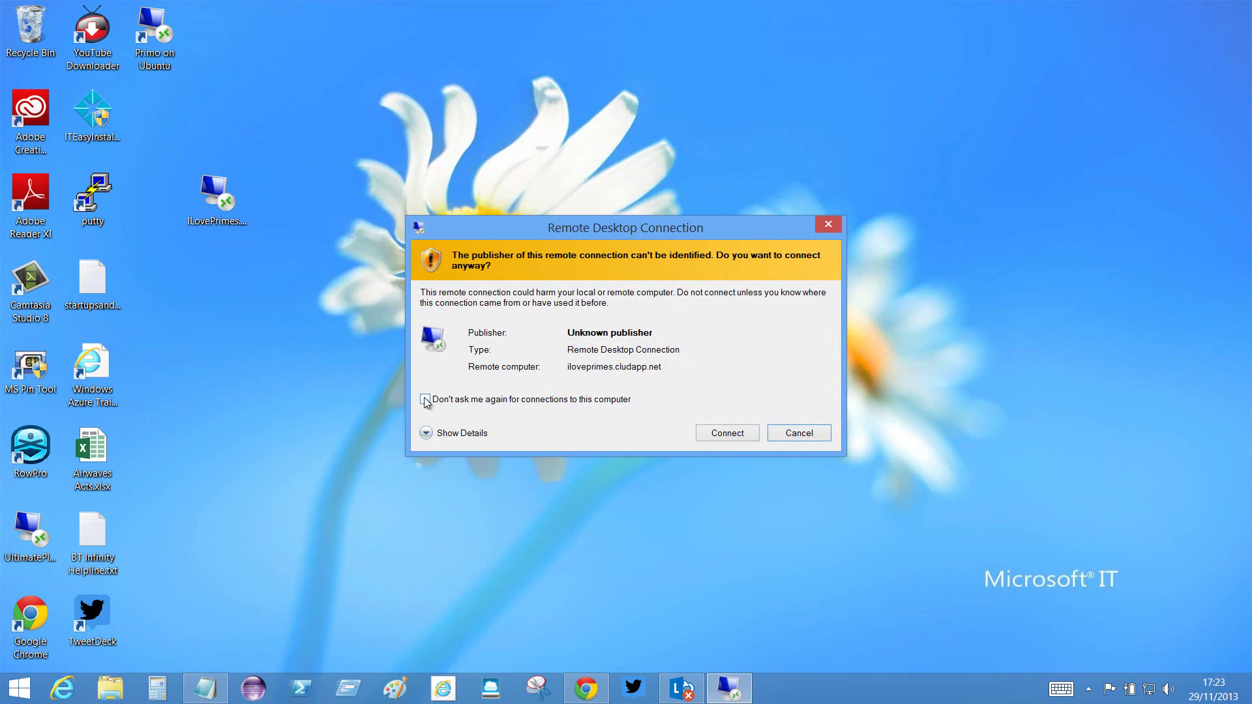
{"action": "left_click", "coordinate": [426, 400]}
{"action": "left_click", "coordinate": [739, 433]}
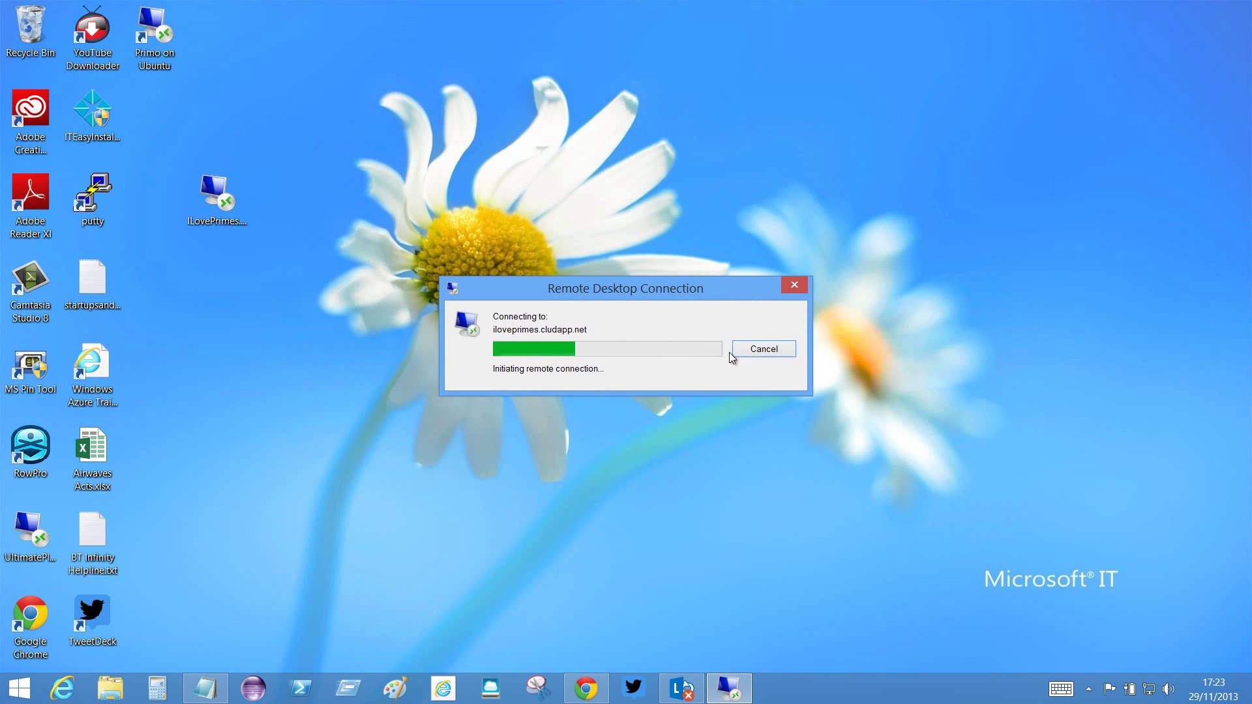
{"action": "left_click", "coordinate": [762, 351]}
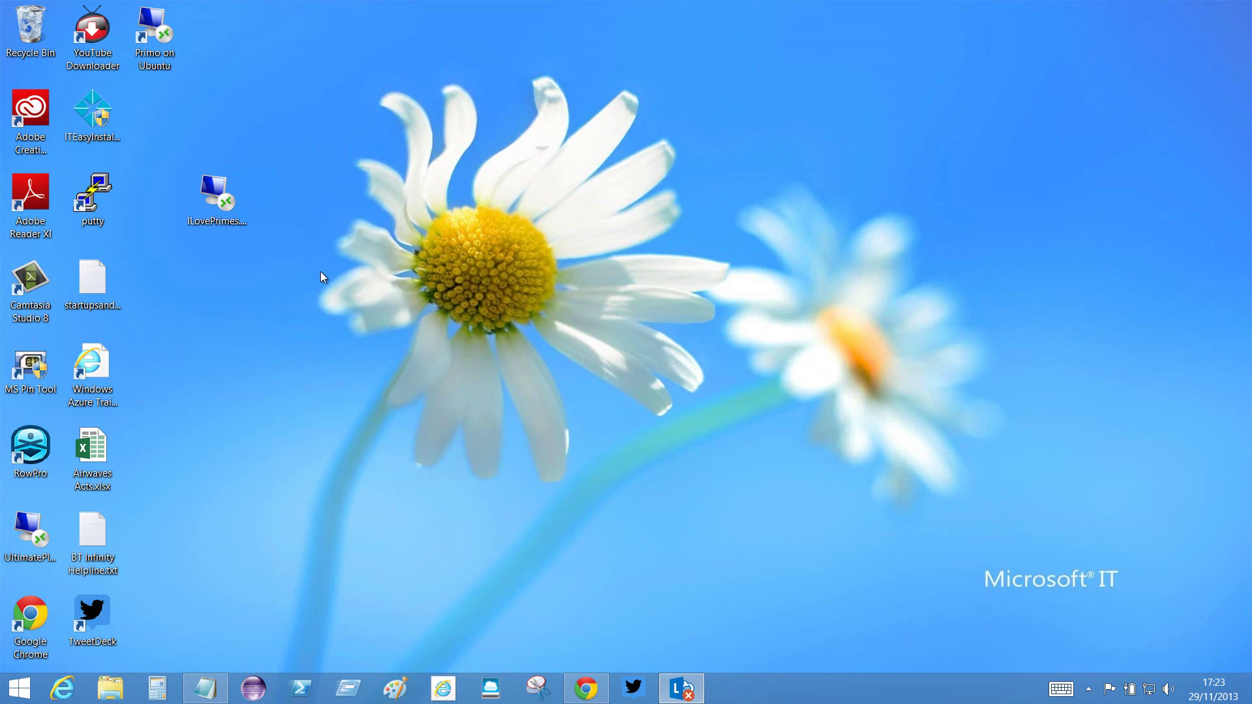
- Fix the ILovePrimes computer name to iloveprimes.cloudapp.net, try connecting, then leave the remote login
{"action": "right_click", "coordinate": [217, 191]}
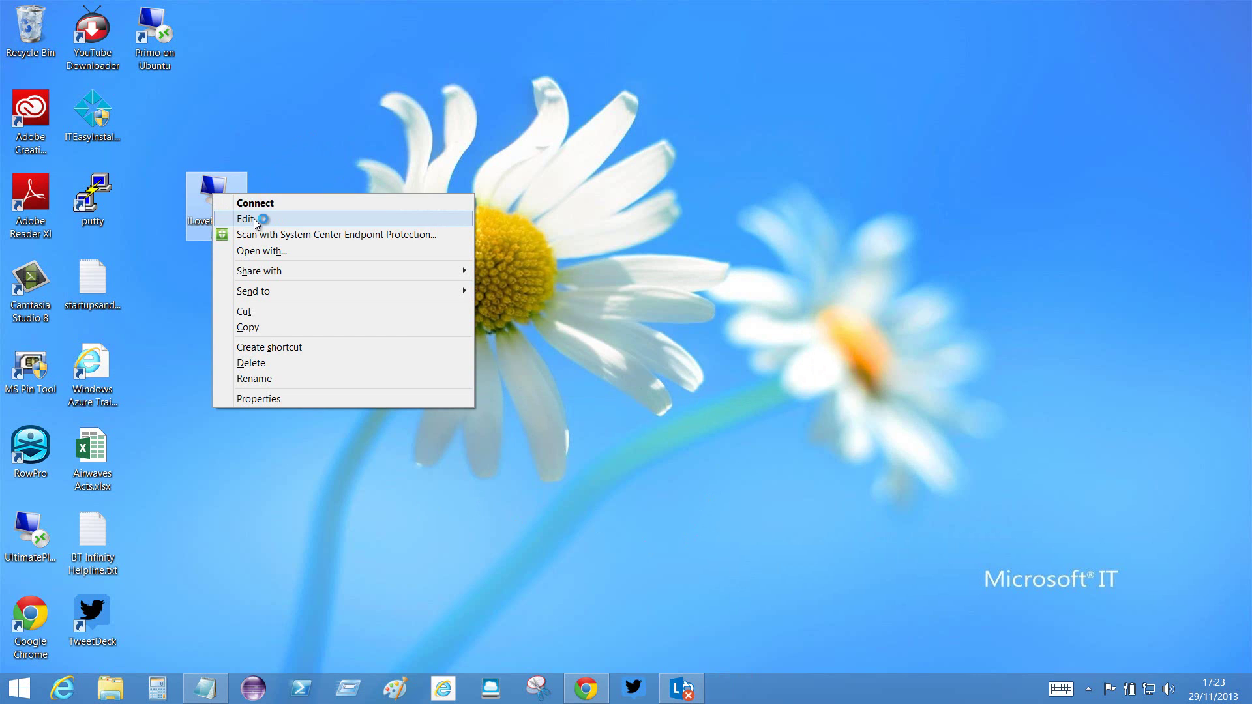
{"action": "left_click", "coordinate": [253, 218]}
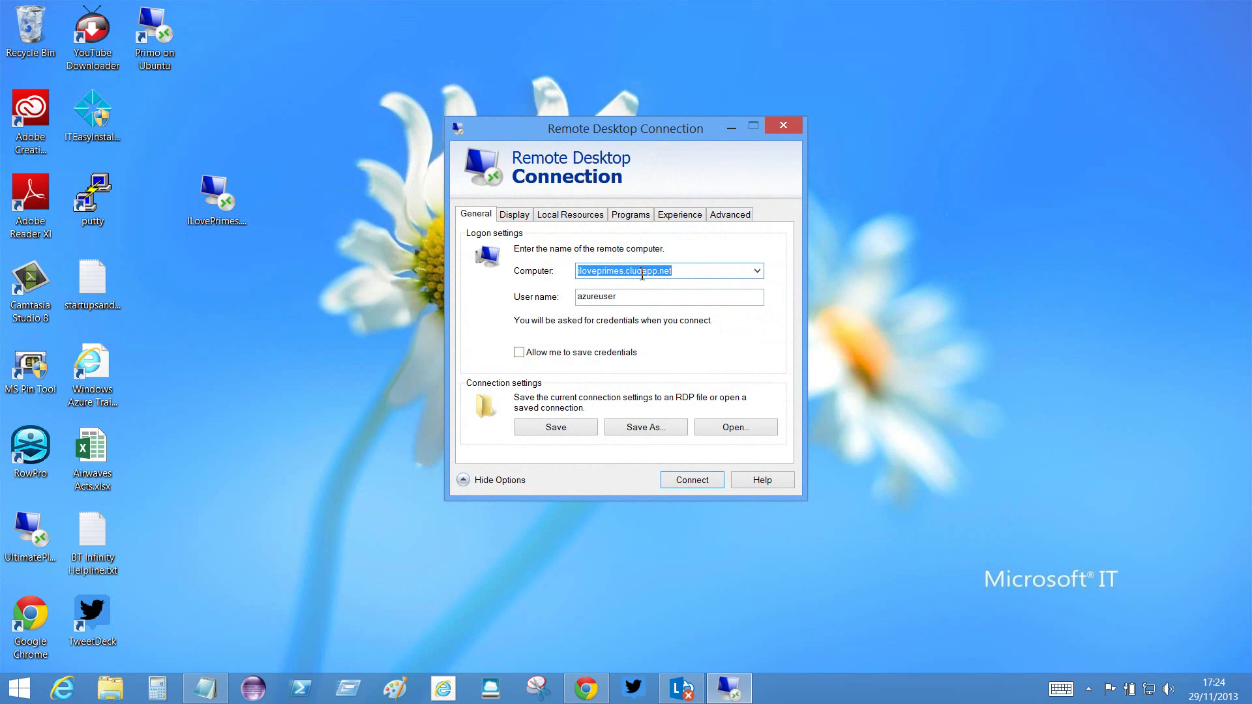
{"action": "left_click", "coordinate": [638, 272]}
{"action": "type", "text": "o"}
{"action": "key", "text": "Return"}
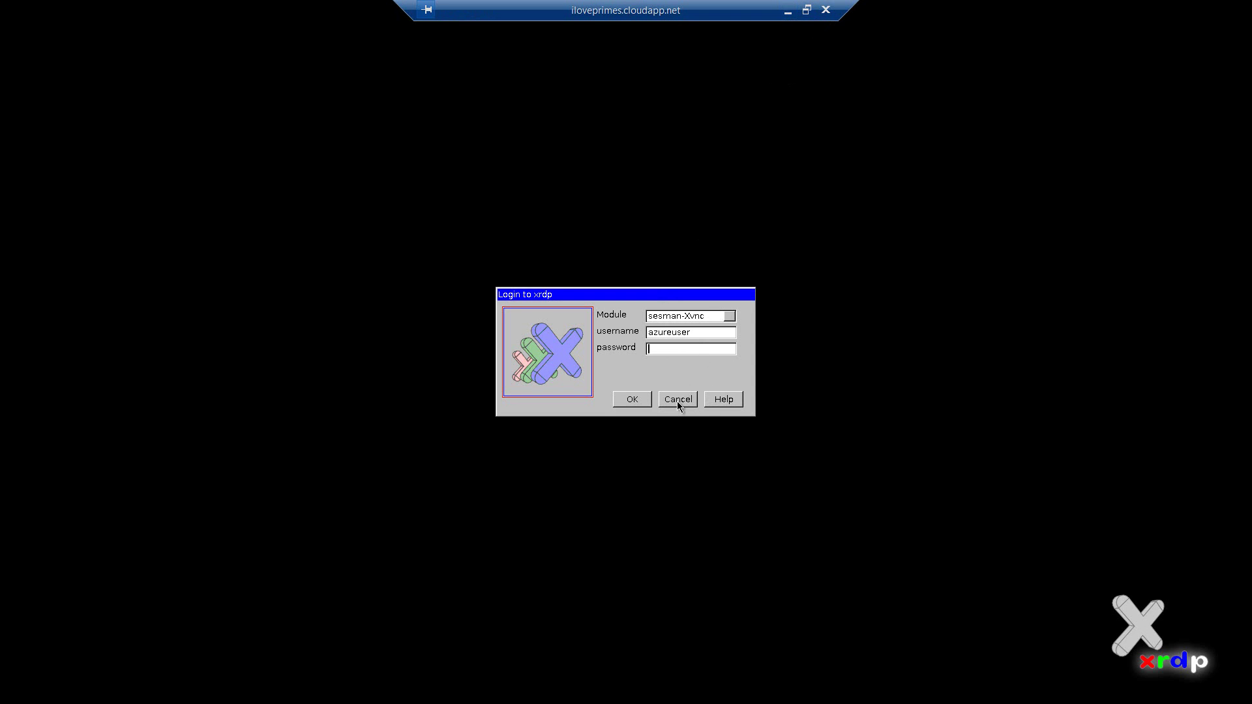
{"action": "left_click", "coordinate": [788, 11]}
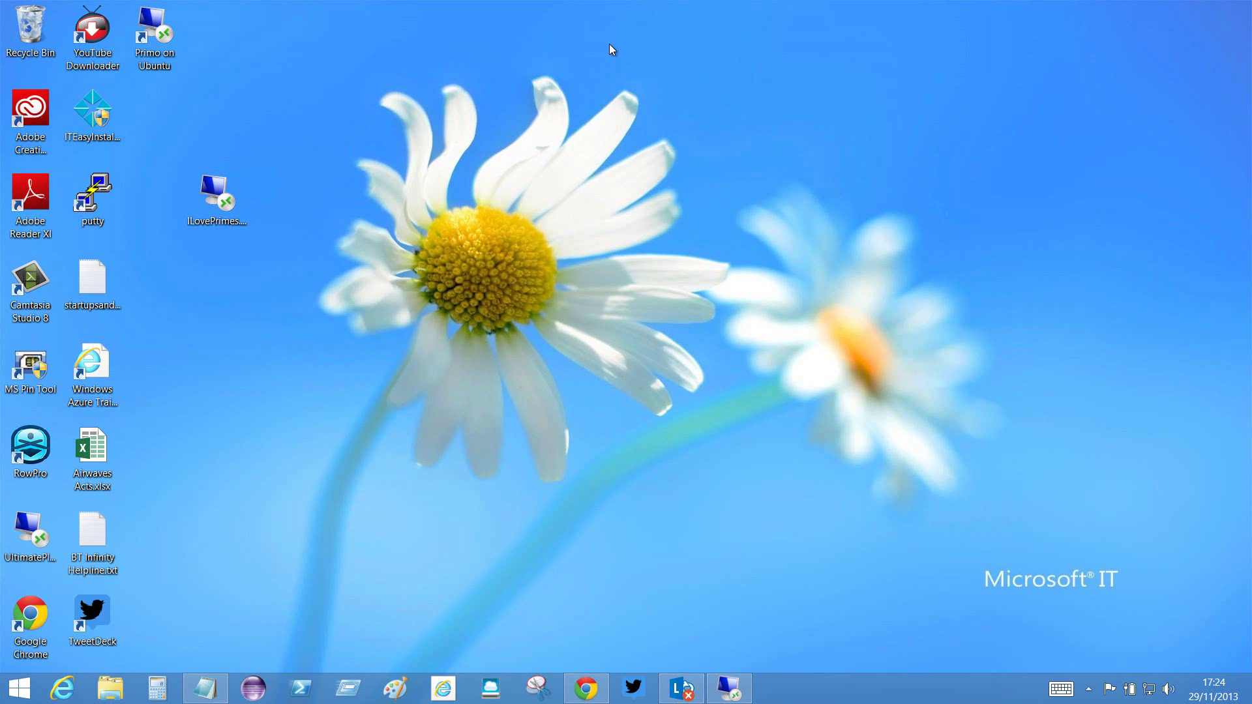
- Correct the ILovePrimes computer name to iloveprimes.cloudapp.net again and save the connection
{"action": "right_click", "coordinate": [218, 195]}
{"action": "left_click", "coordinate": [251, 220]}
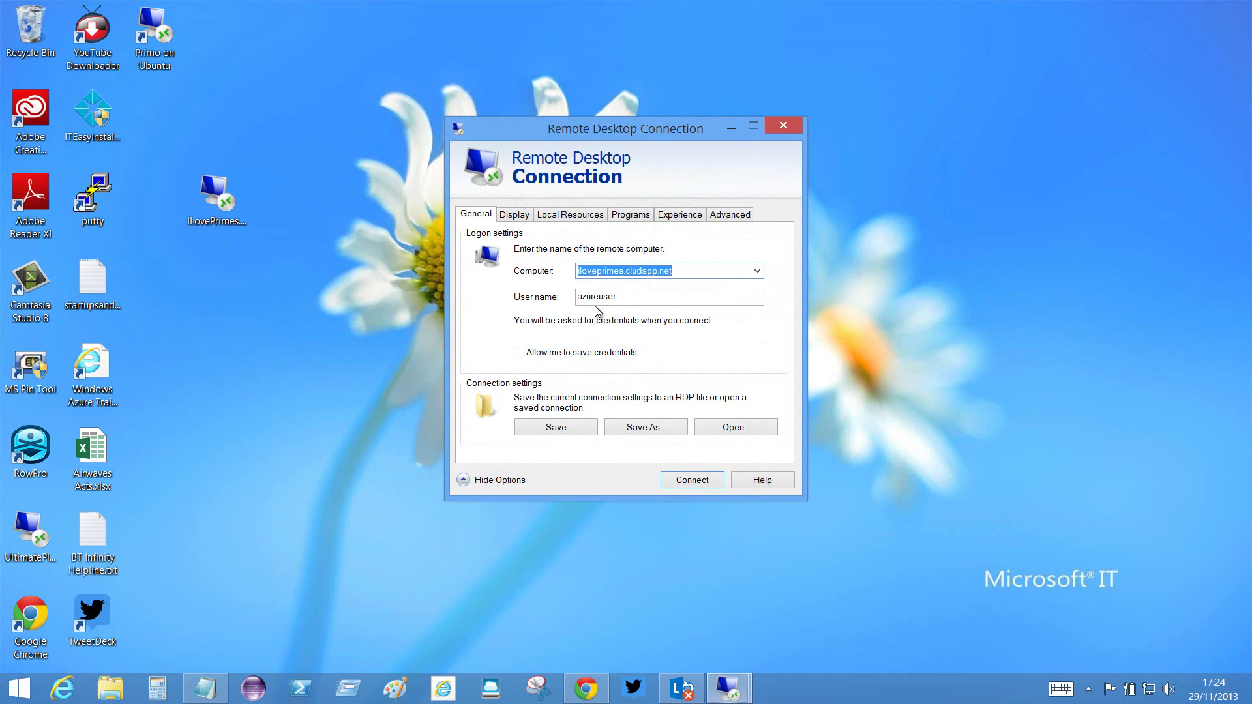
{"action": "left_click", "coordinate": [636, 272]}
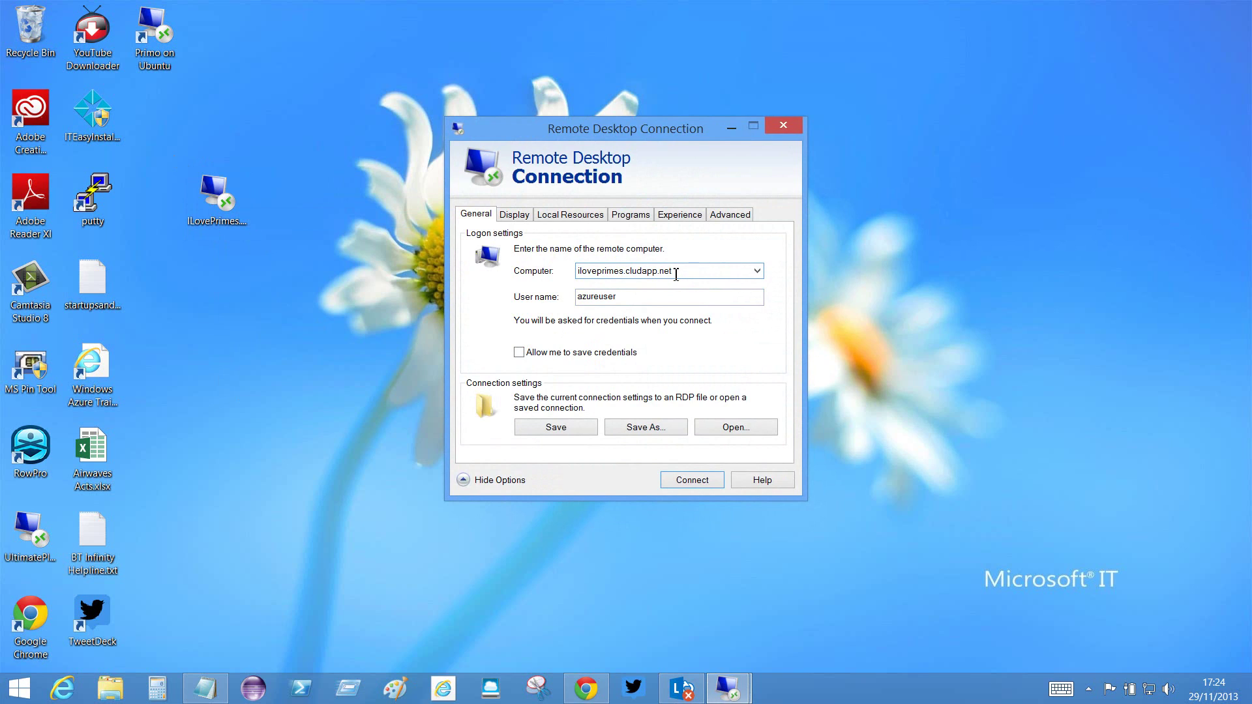
{"action": "type", "text": "o"}
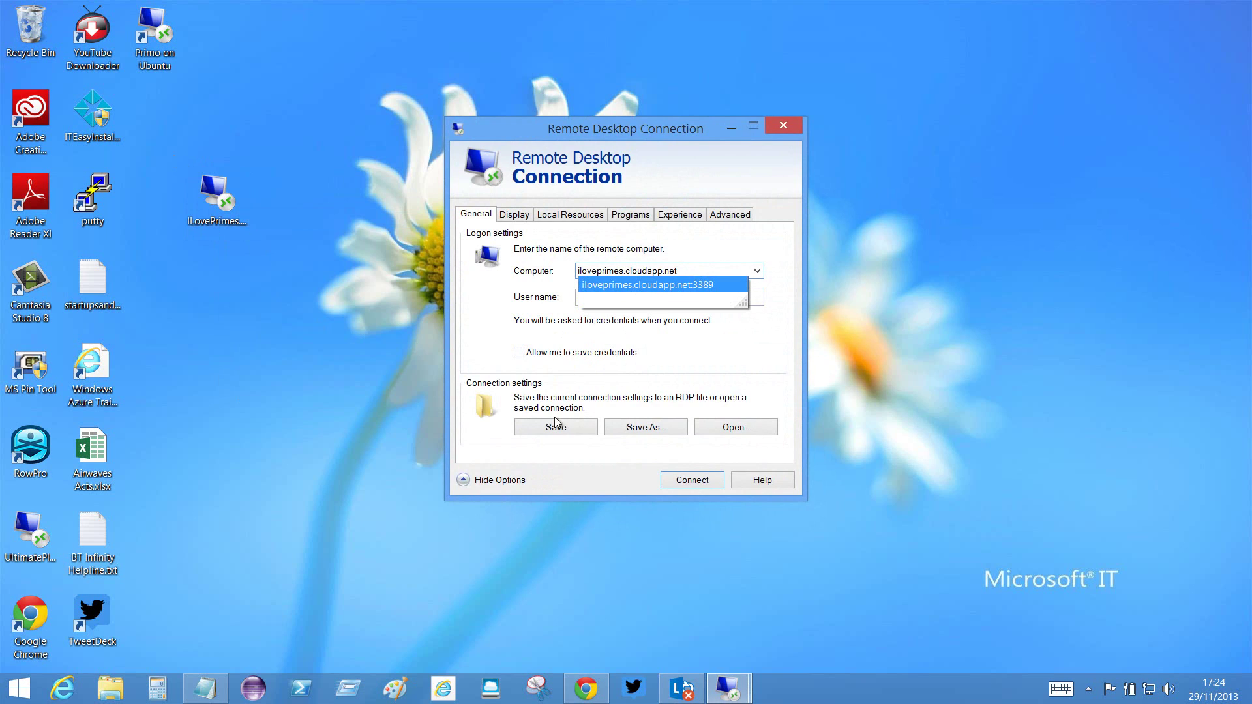
{"action": "left_click", "coordinate": [551, 427]}
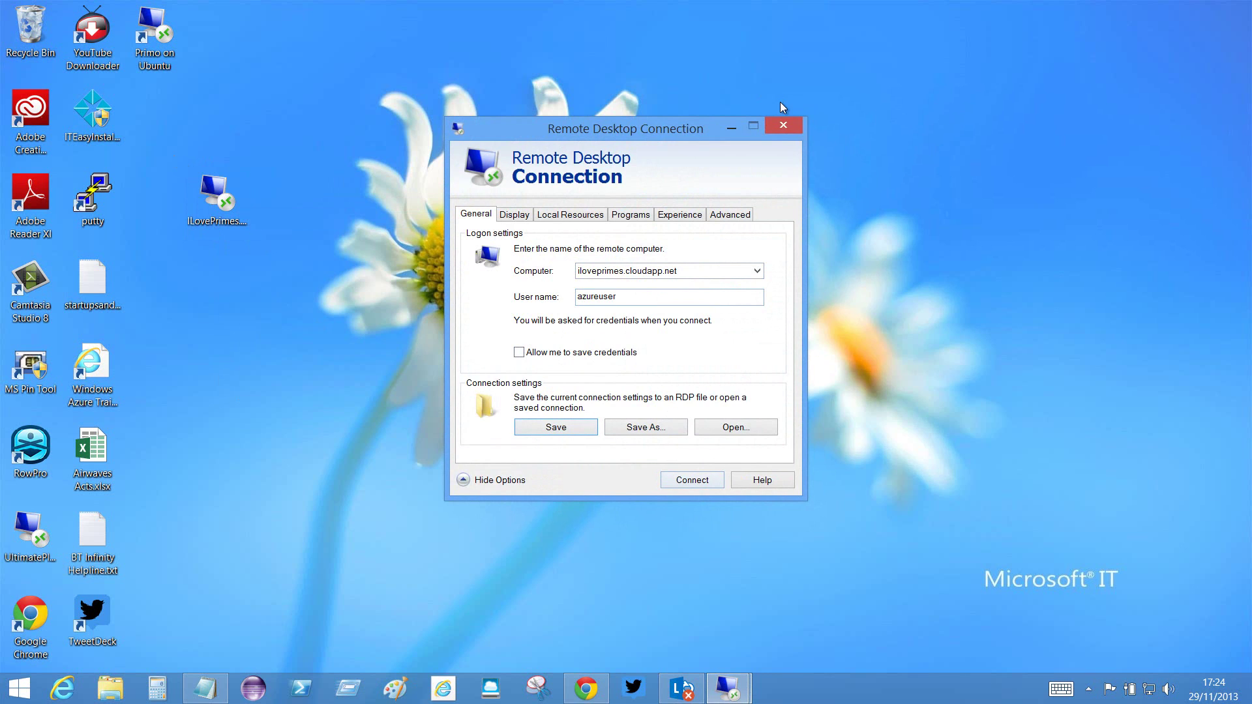
{"action": "left_click", "coordinate": [784, 124]}
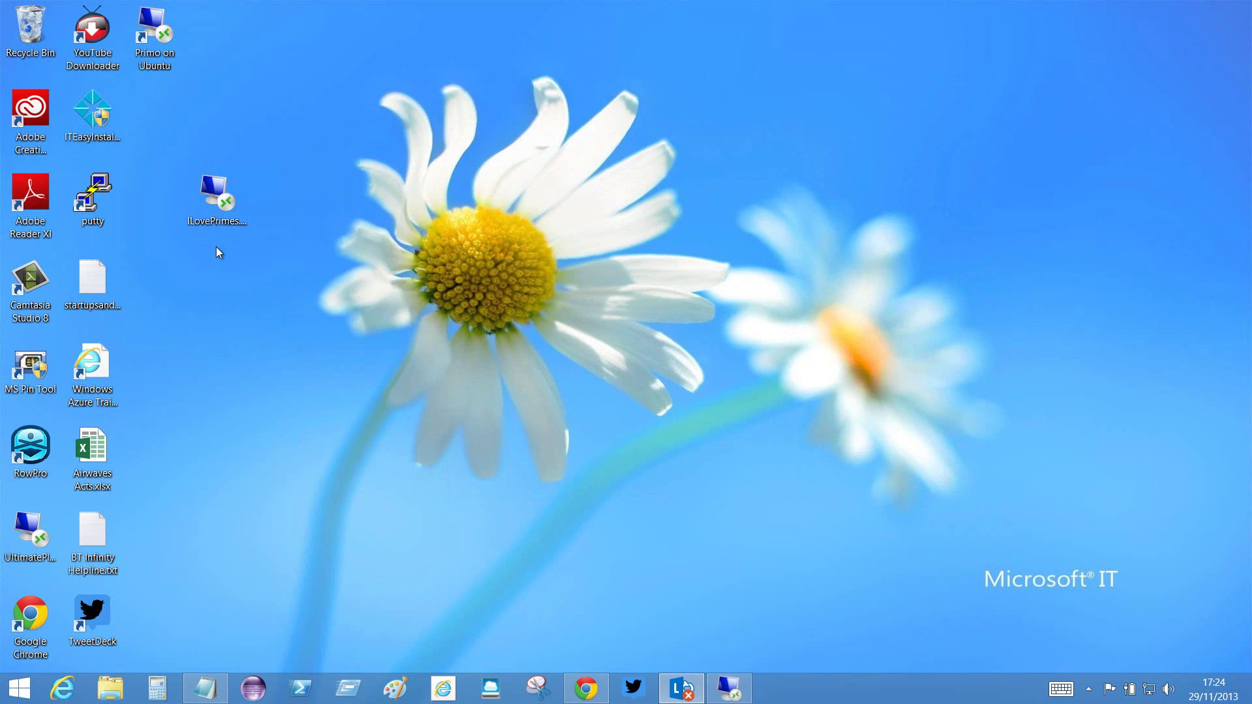
- Sign in to the ILovePrimes Ubuntu desktop through xrdp and minimise the session
{"action": "double_click", "coordinate": [217, 195]}
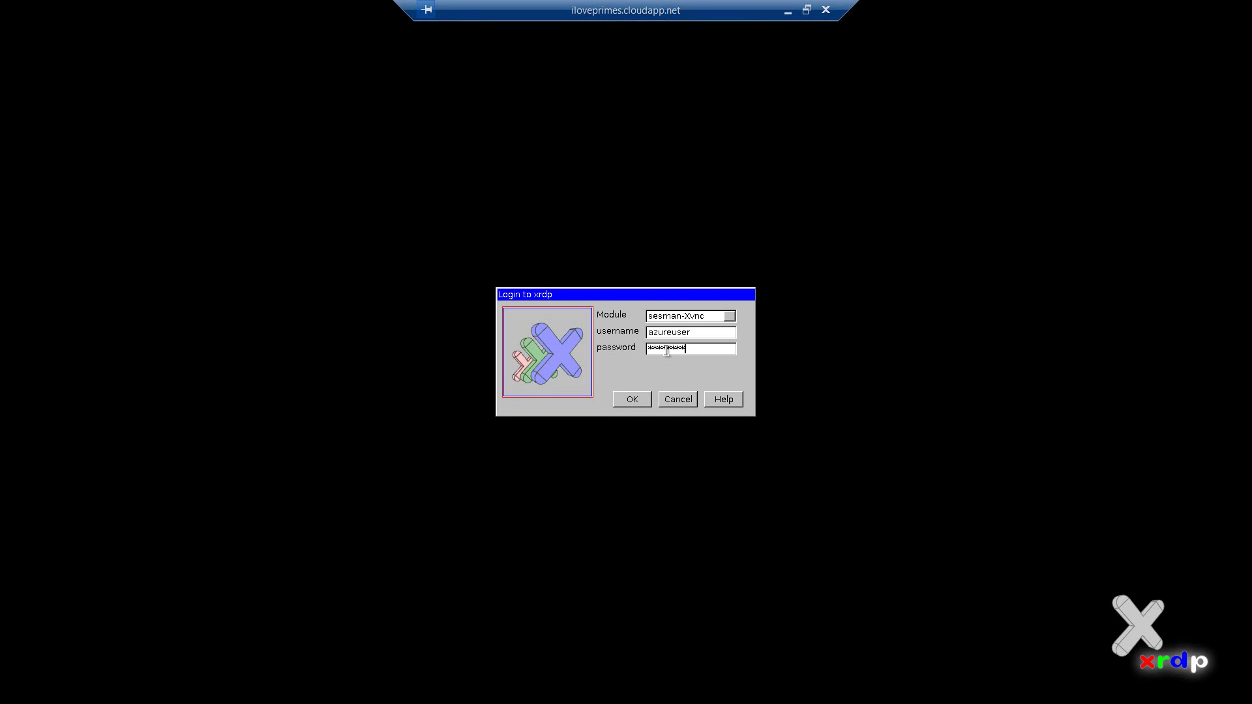
{"action": "left_click", "coordinate": [646, 404]}
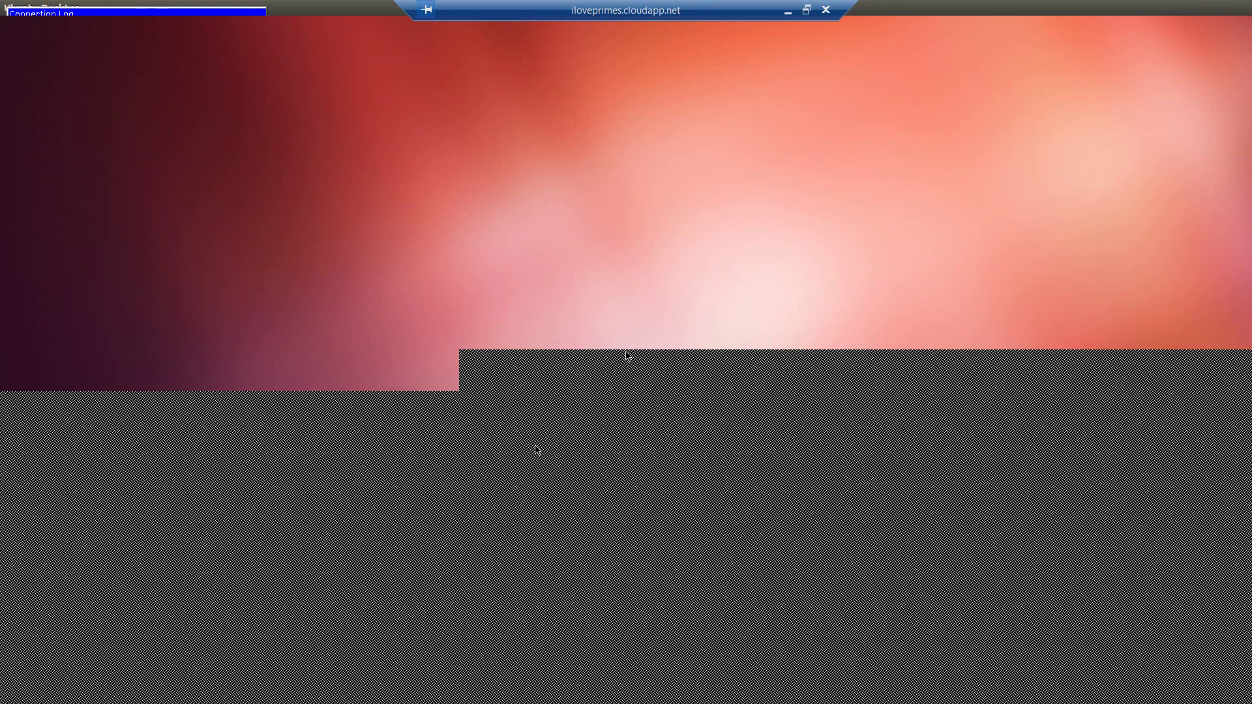
{"action": "left_click", "coordinate": [788, 14]}
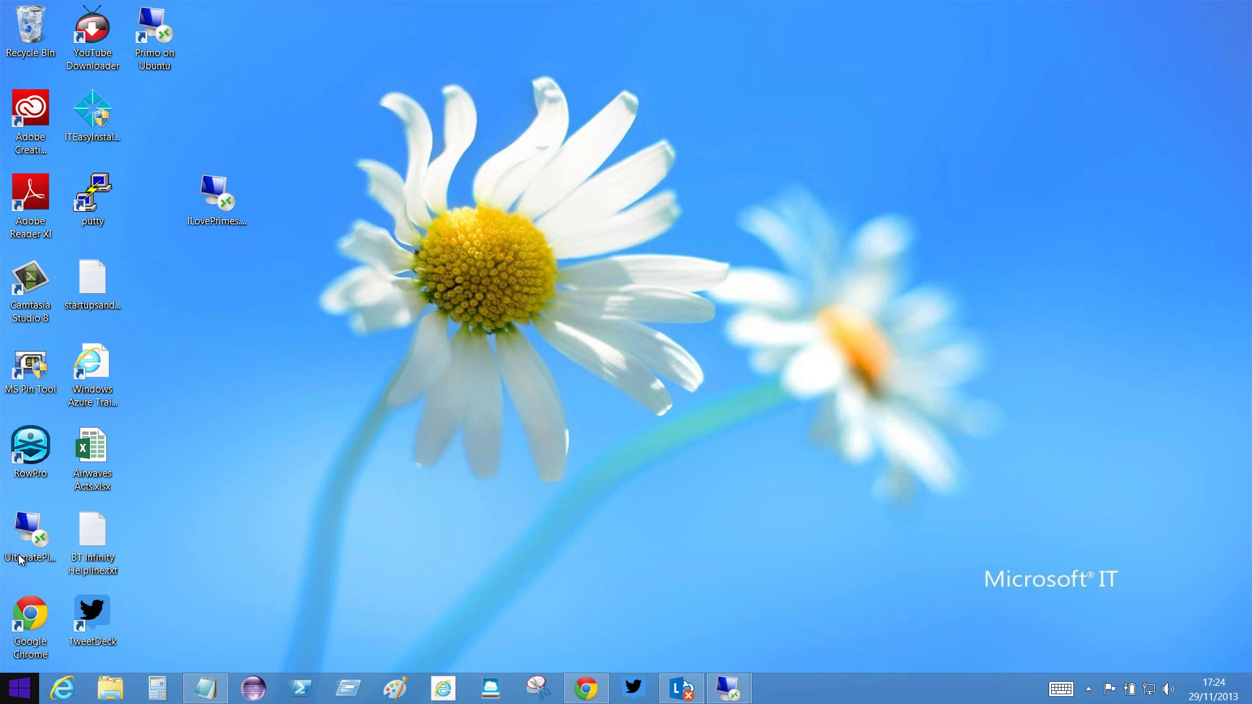
- Search the Start screen for 'remot', minimise the Ubuntu session again and select the ILovePrimes shortcut
{"action": "key", "text": "super"}
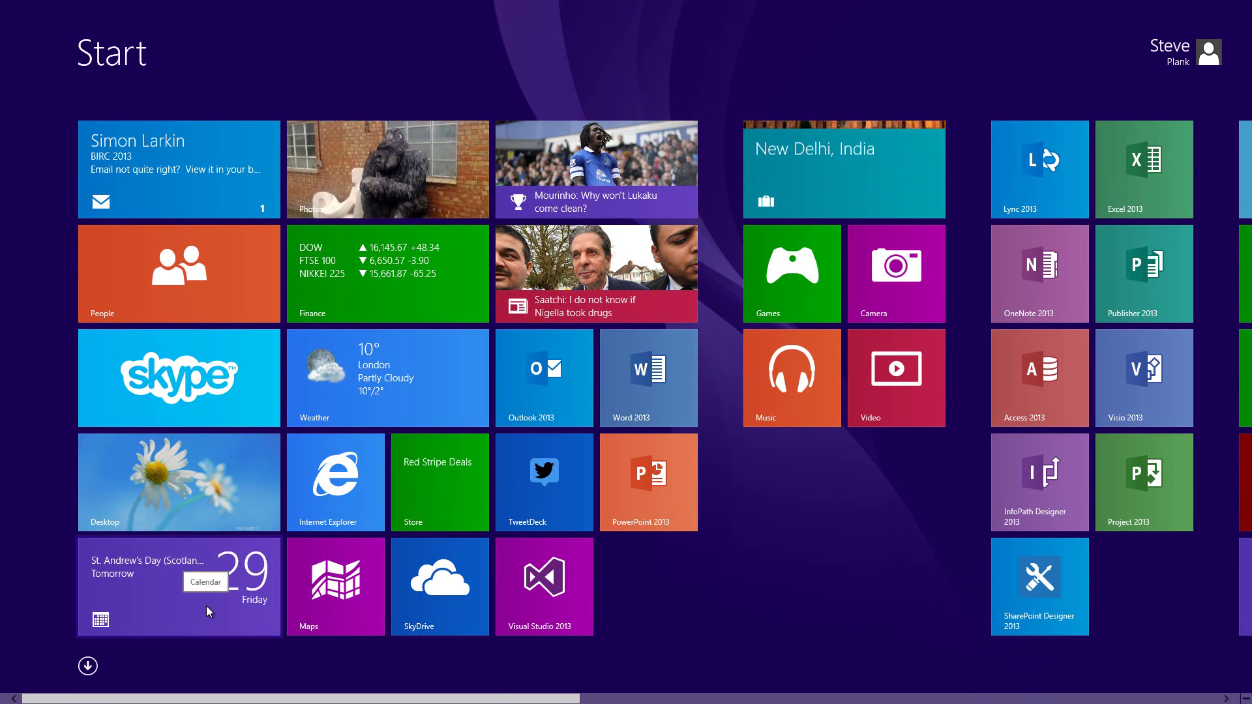
{"action": "type", "text": "remot"}
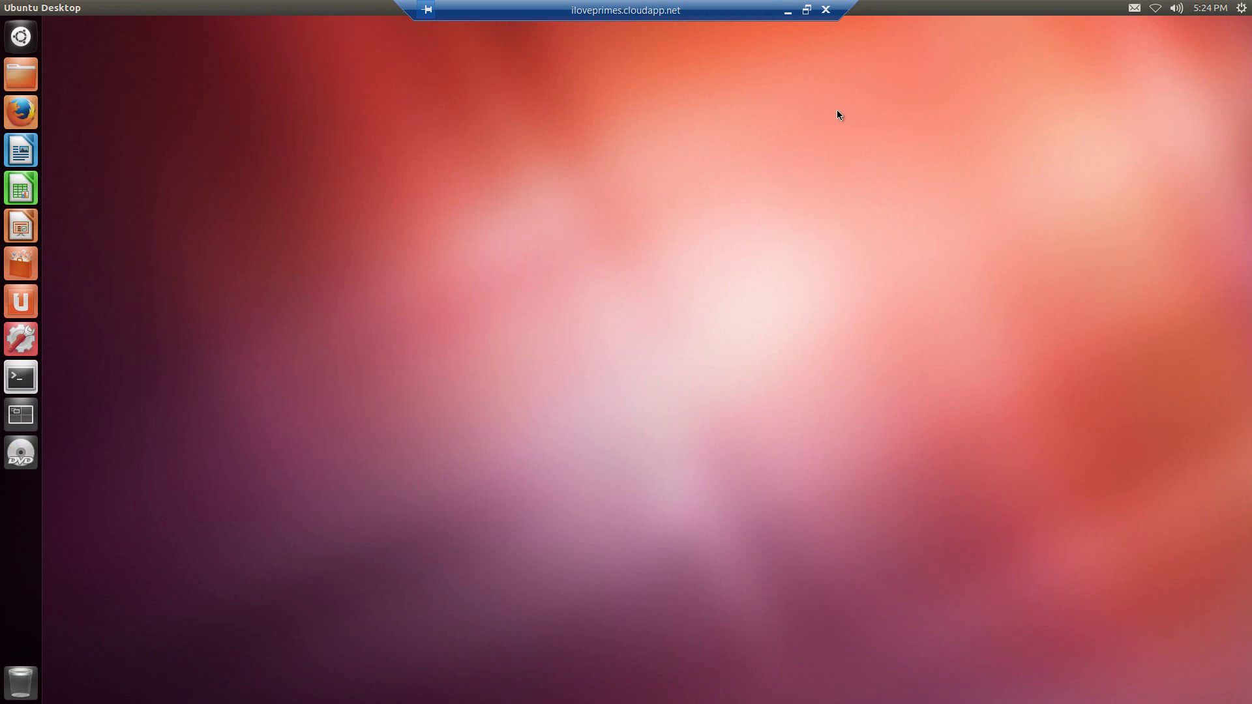
{"action": "left_click", "coordinate": [787, 13]}
{"action": "left_click", "coordinate": [215, 196]}
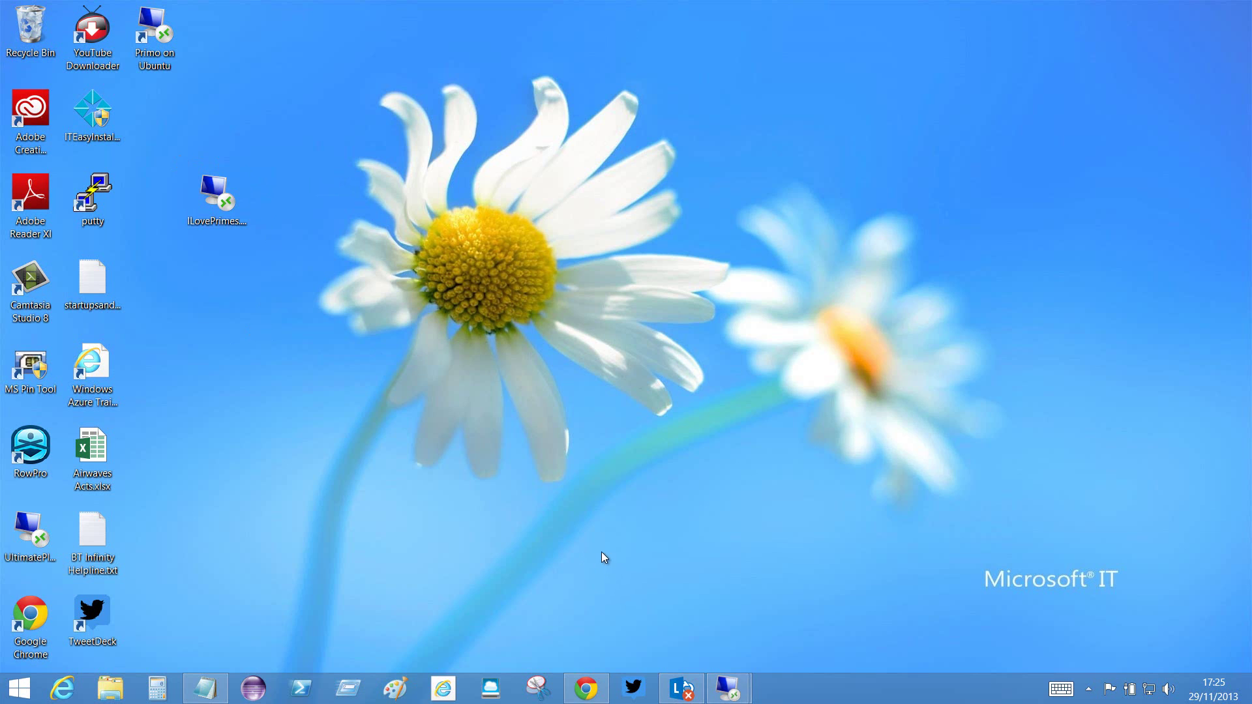
- Switch to the full-screen Ubuntu session and log out from its gear menu
{"action": "left_click", "coordinate": [729, 688]}
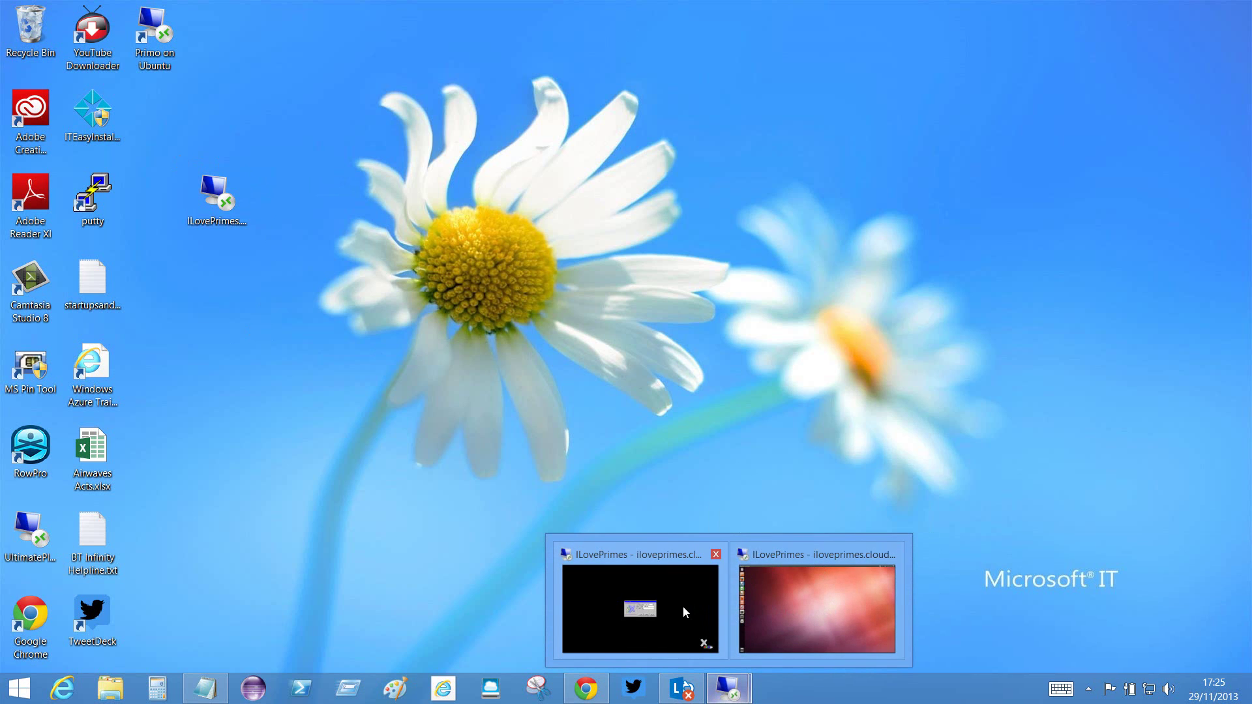
{"action": "mouse_move", "coordinate": [833, 602]}
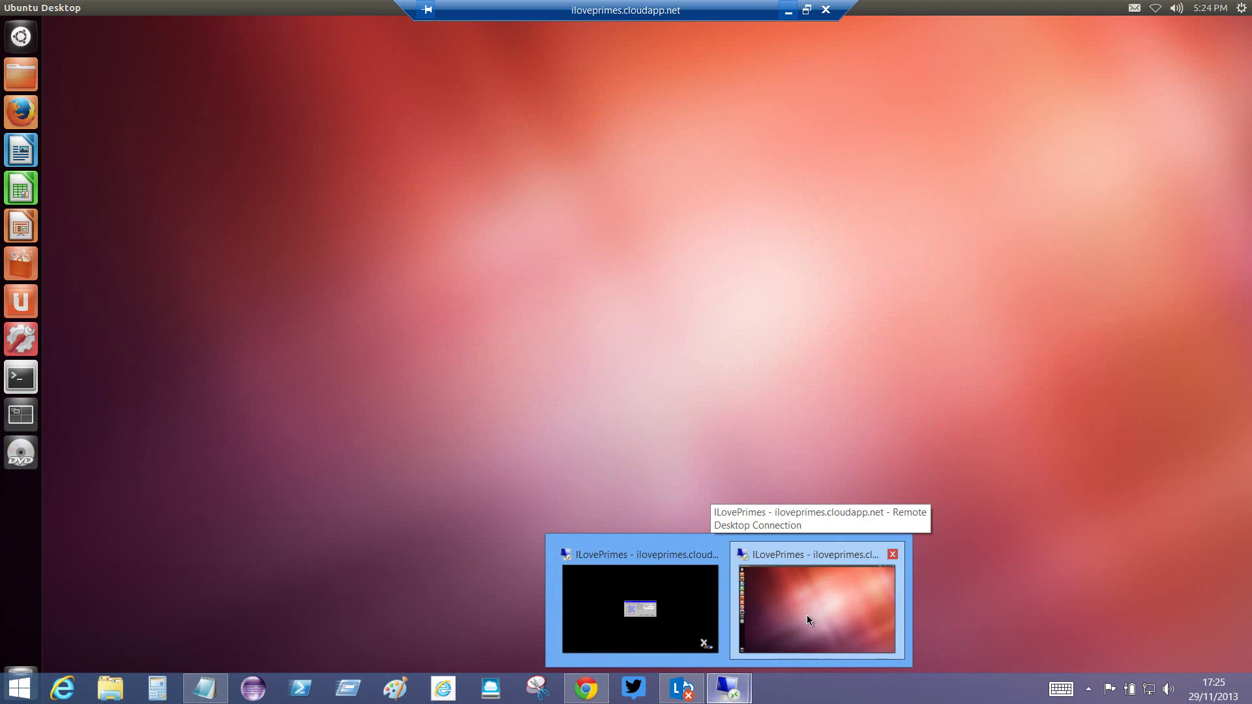
{"action": "left_click", "coordinate": [808, 616]}
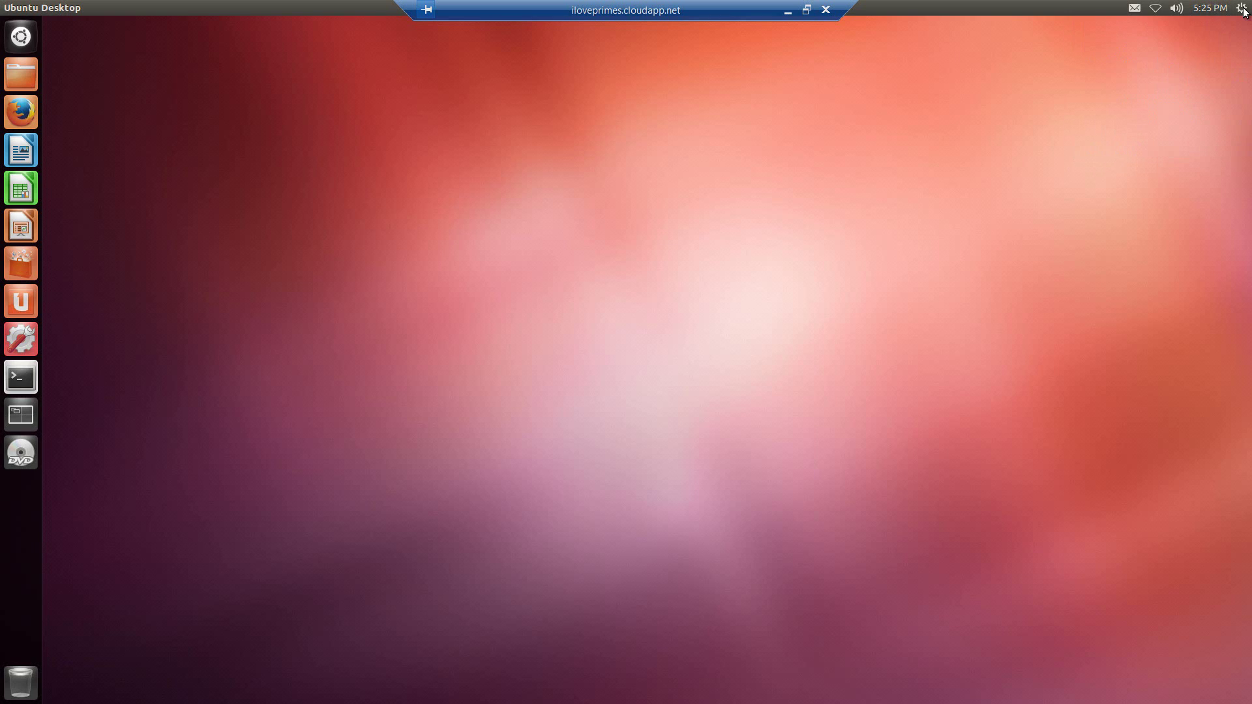
{"action": "left_click", "coordinate": [1243, 10]}
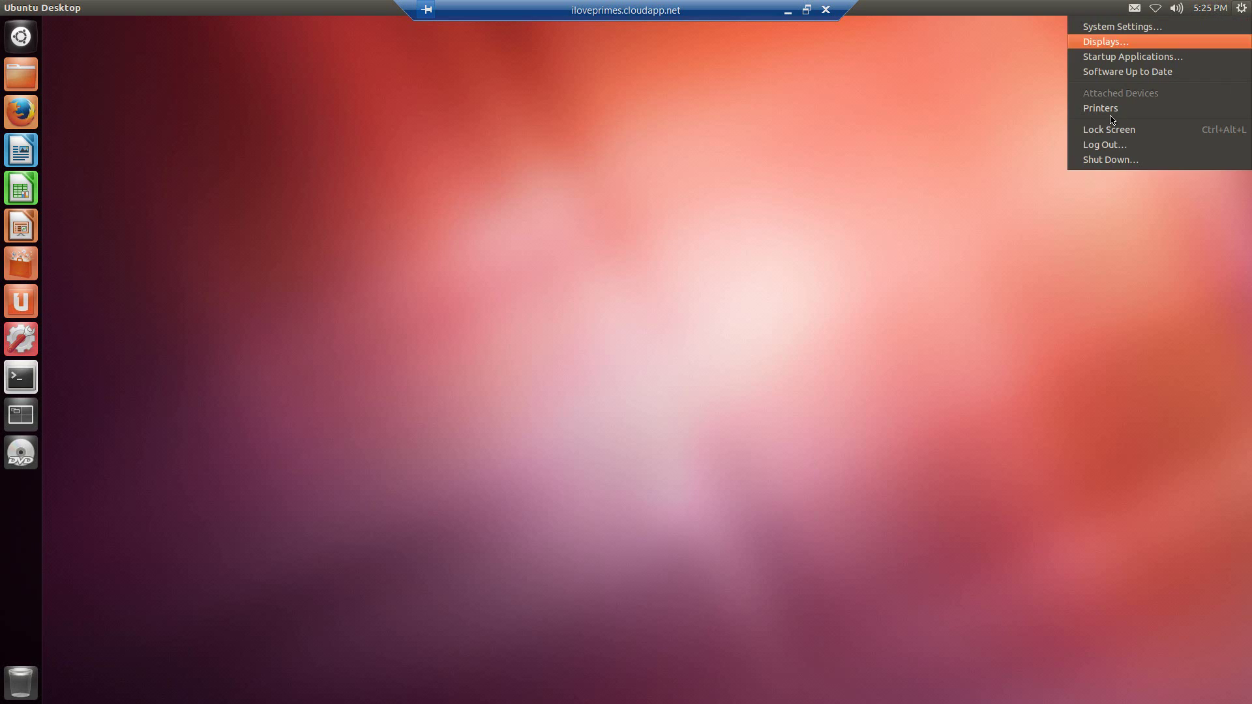
{"action": "left_click", "coordinate": [1100, 147]}
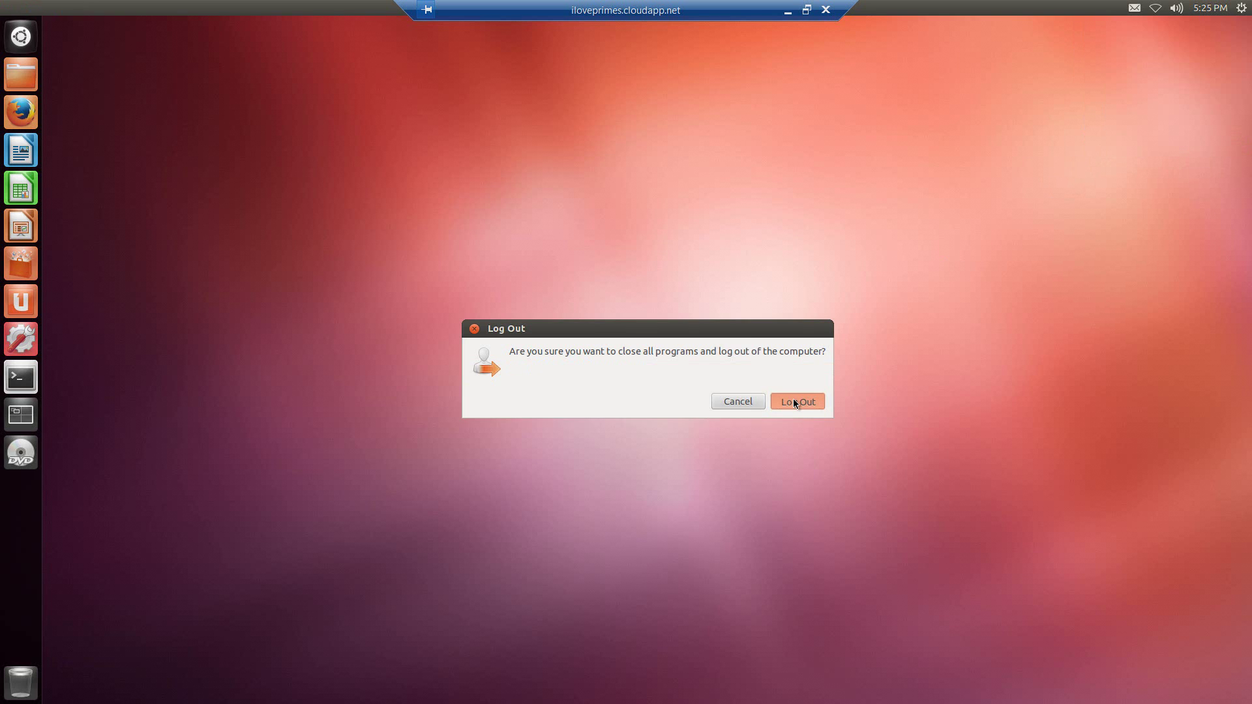
{"action": "left_click", "coordinate": [794, 403]}
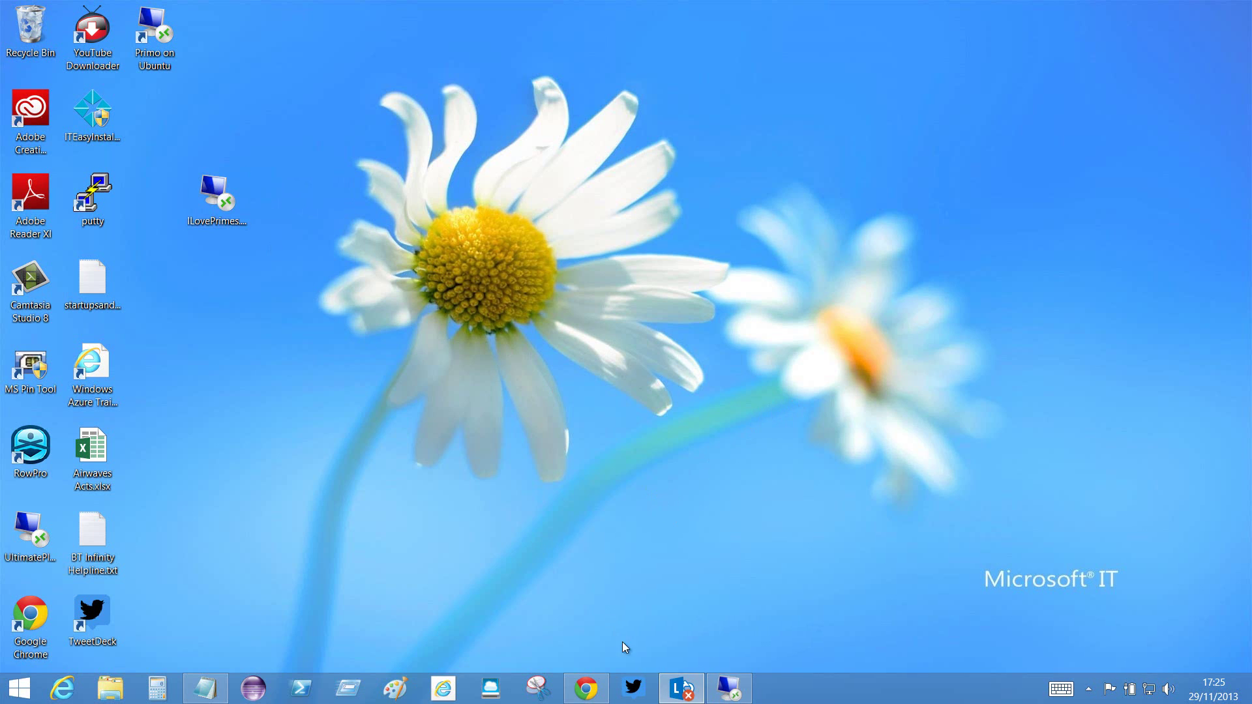
- Bring back the ILovePrimes remote window and disconnect it, confirming on the second try
{"action": "mouse_move", "coordinate": [729, 689]}
{"action": "left_click", "coordinate": [745, 613]}
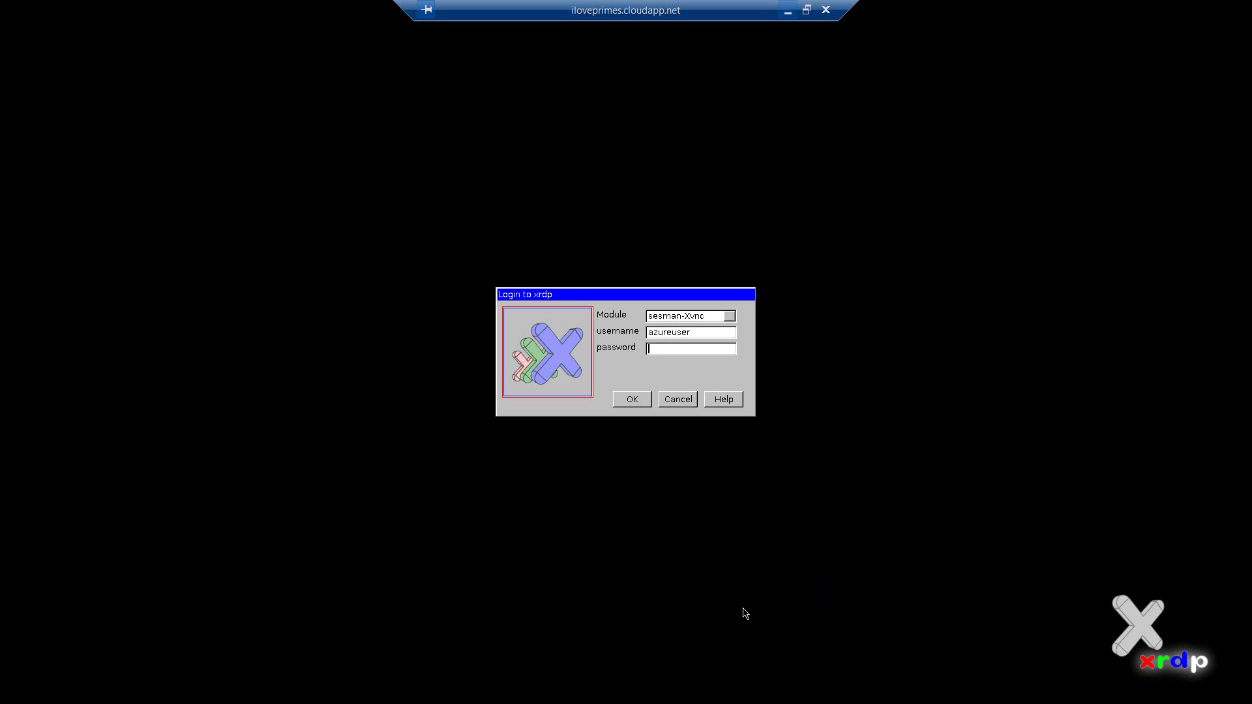
{"action": "left_click", "coordinate": [826, 9]}
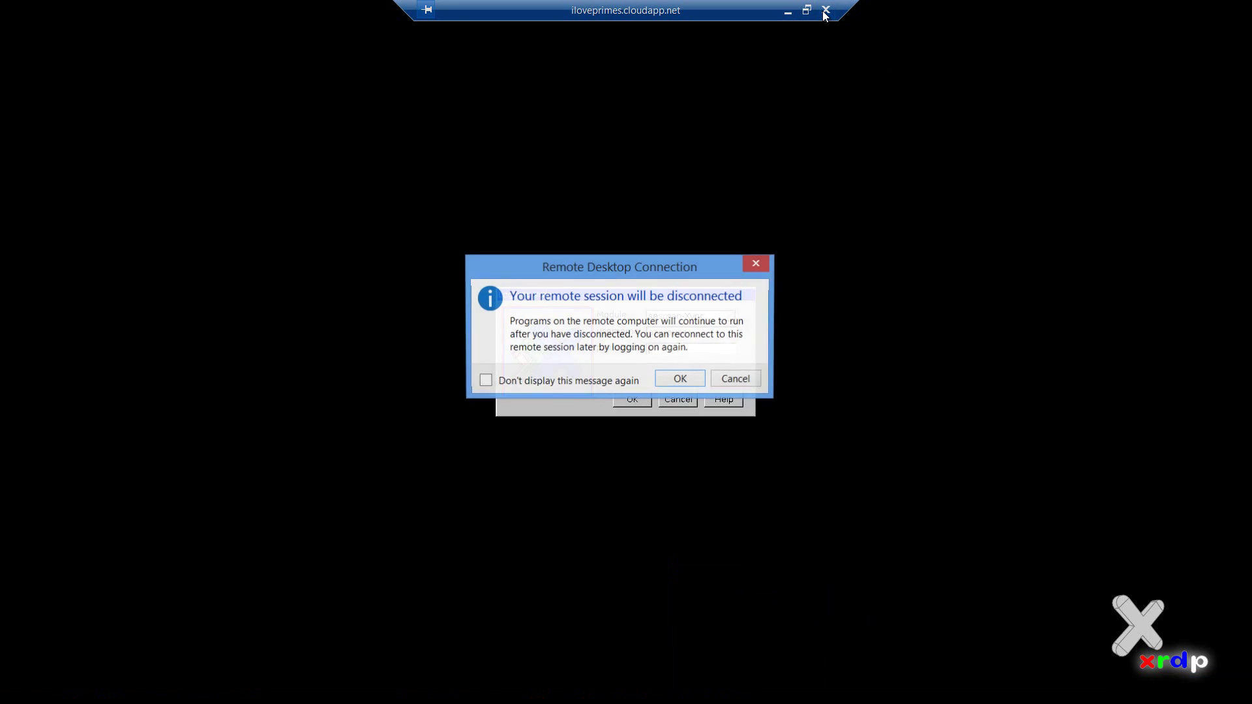
{"action": "left_click", "coordinate": [733, 381]}
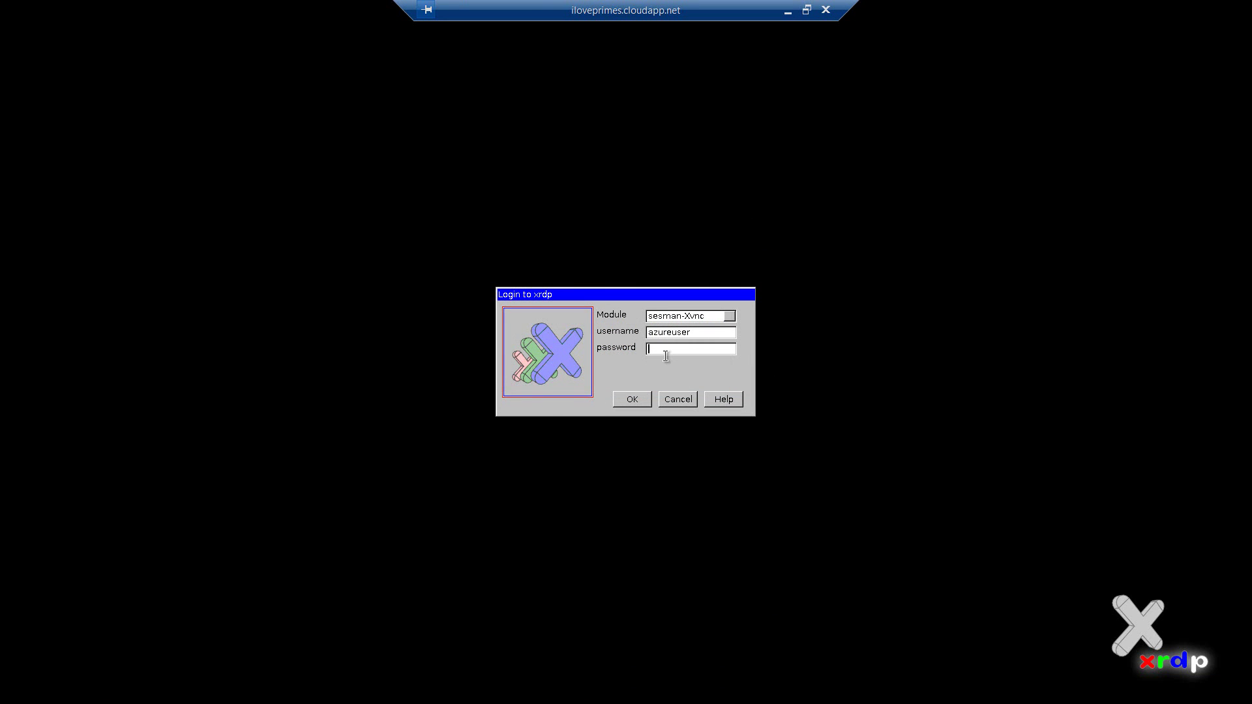
{"action": "left_click", "coordinate": [827, 12]}
{"action": "left_click", "coordinate": [691, 381]}
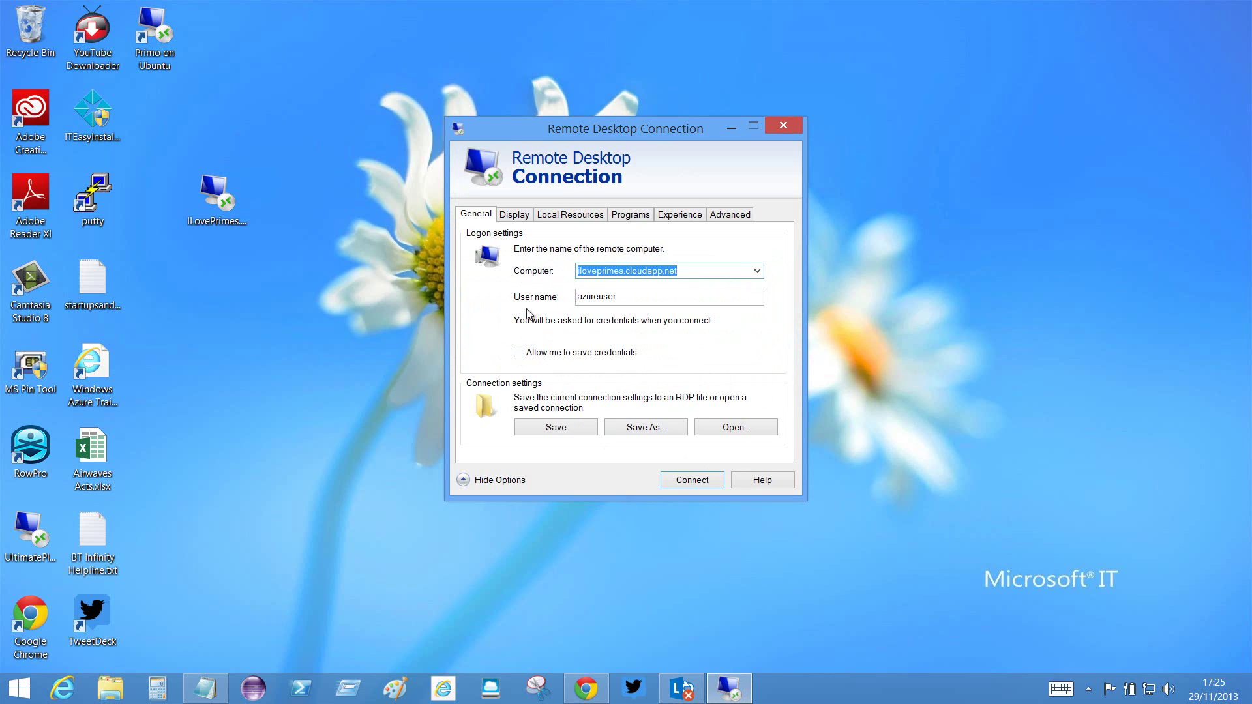
{"action": "left_click", "coordinate": [624, 271]}
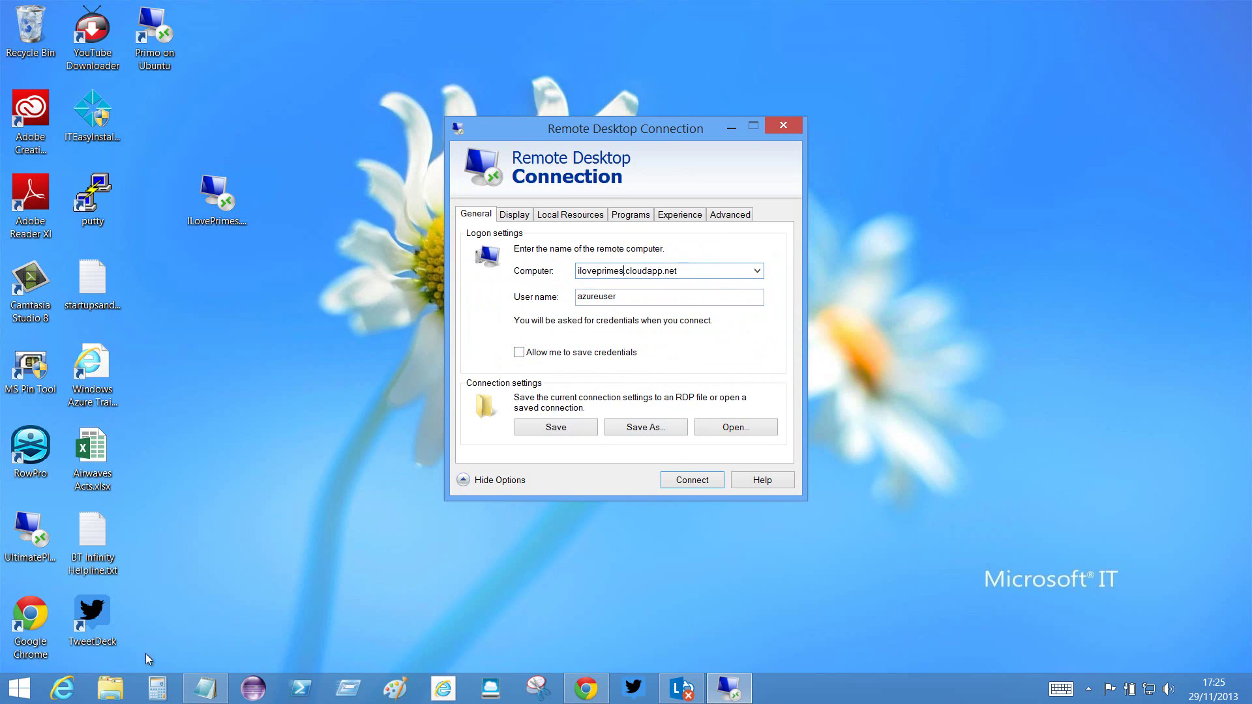
{"action": "left_click", "coordinate": [62, 690]}
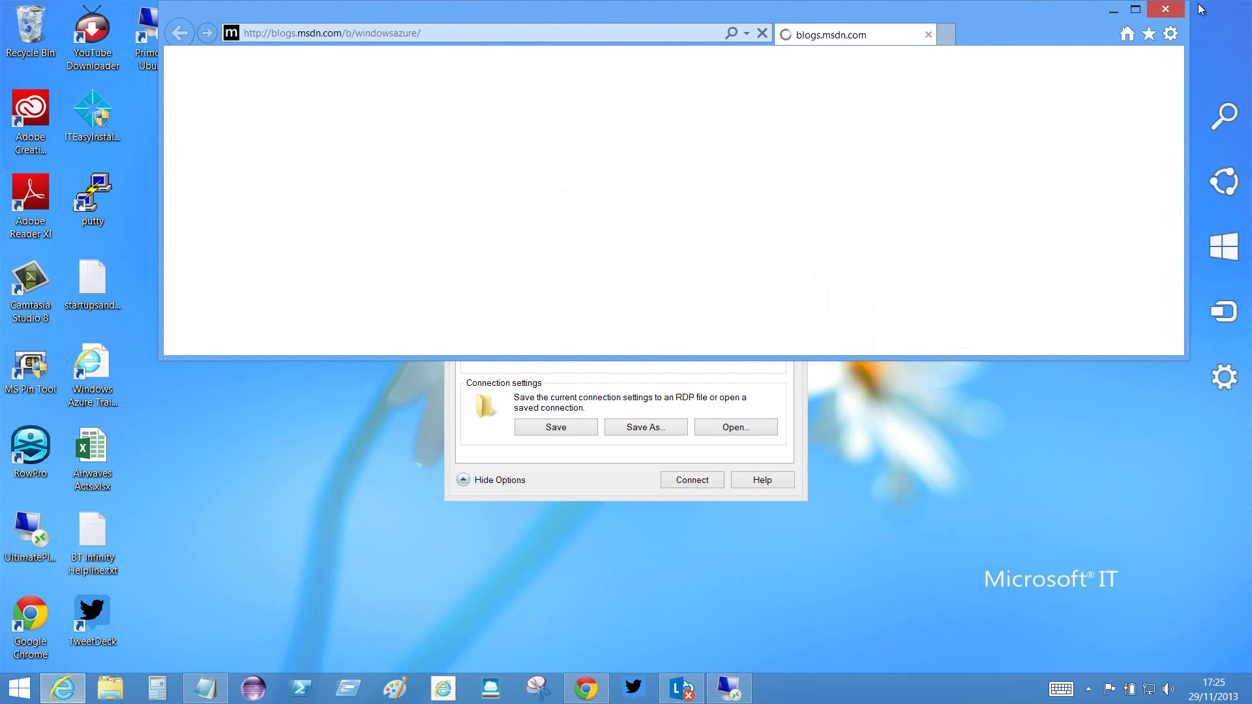
{"action": "left_click", "coordinate": [1167, 10]}
{"action": "left_click", "coordinate": [586, 689]}
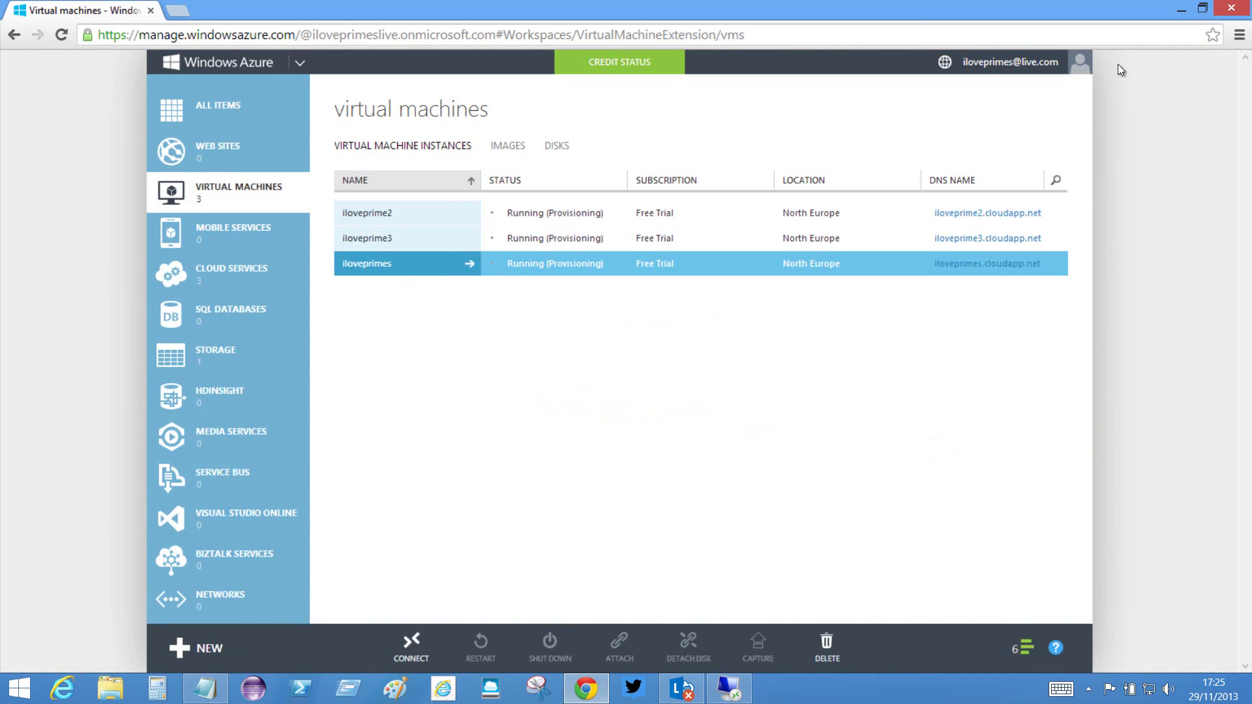
{"action": "left_click", "coordinate": [1182, 9]}
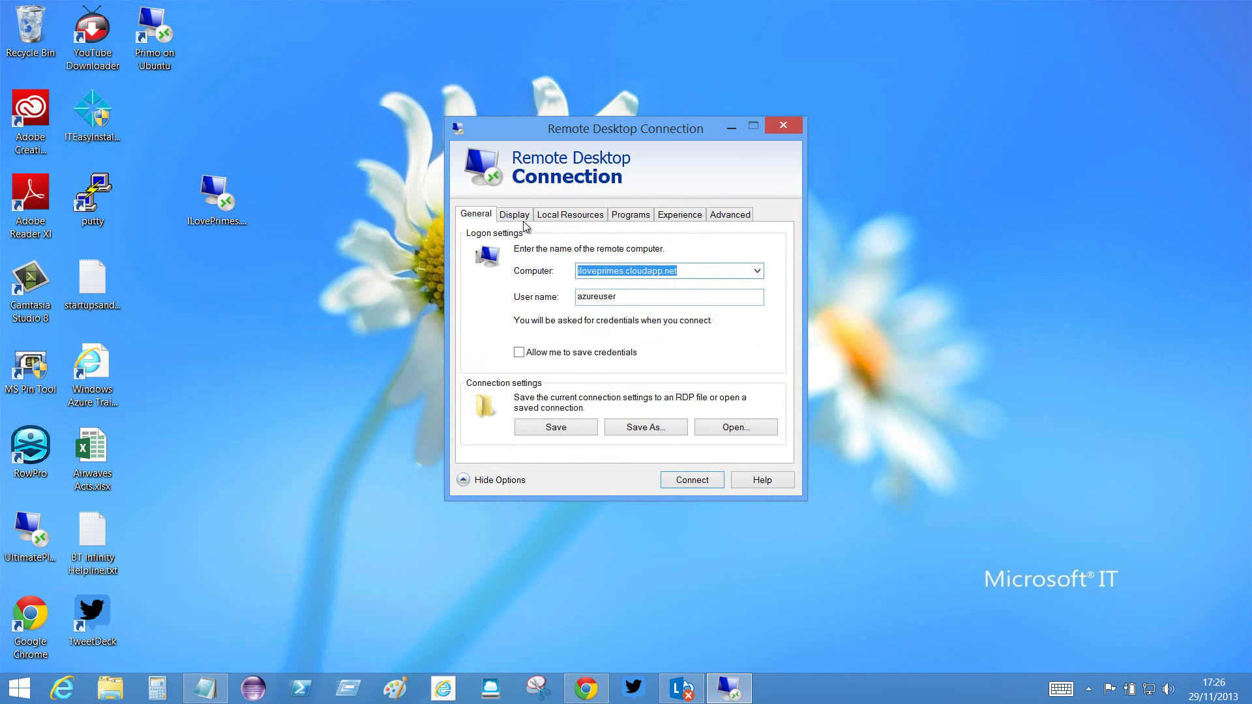
- Change the remote computer to iloveprime2.cloudapp.net
{"action": "left_click", "coordinate": [668, 270]}
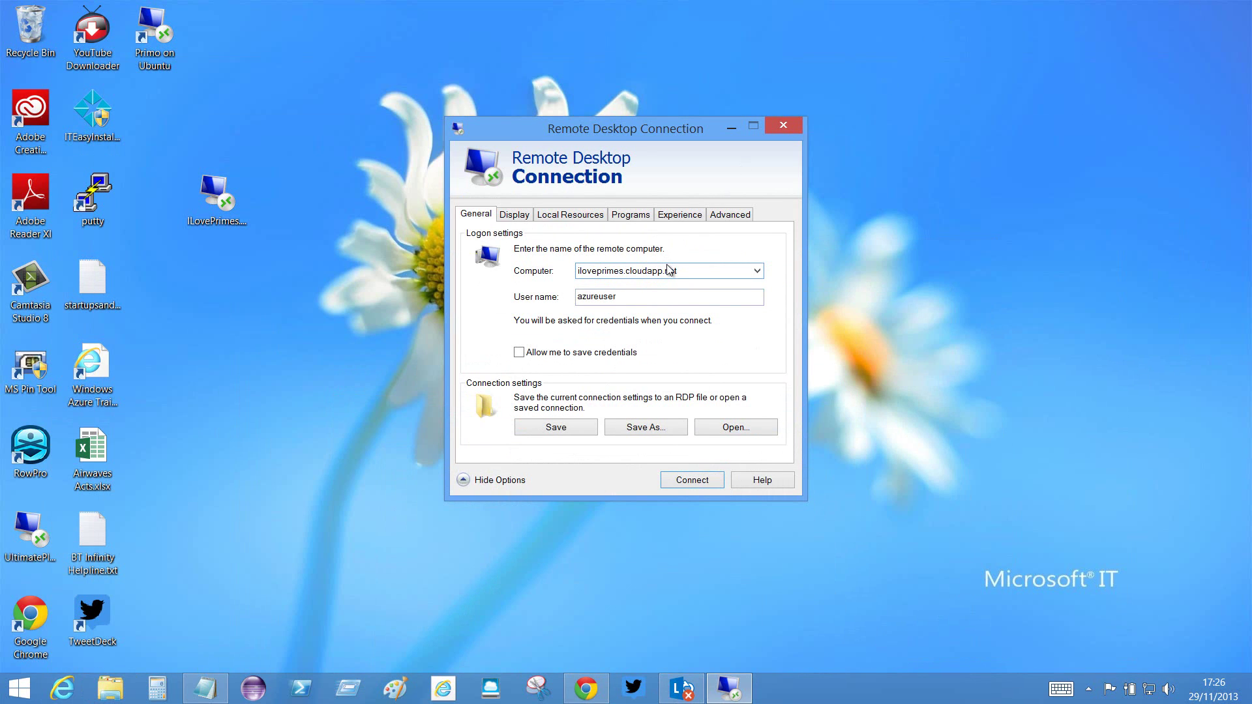
{"action": "key", "text": "Left"}
{"action": "key", "text": "Left"}
{"action": "key", "text": "Left"}
{"action": "key", "text": "Left"}
{"action": "key", "text": "Left"}
{"action": "key", "text": "Left"}
{"action": "key", "text": "Left"}
{"action": "key", "text": "Left"}
{"action": "key", "text": "Left"}
{"action": "key", "text": "Left"}
{"action": "key", "text": "BackSpace"}
{"action": "type", "text": "2"}
- Save the connection settings as ILovePrime2.RDP on the desktop
{"action": "left_click", "coordinate": [657, 431]}
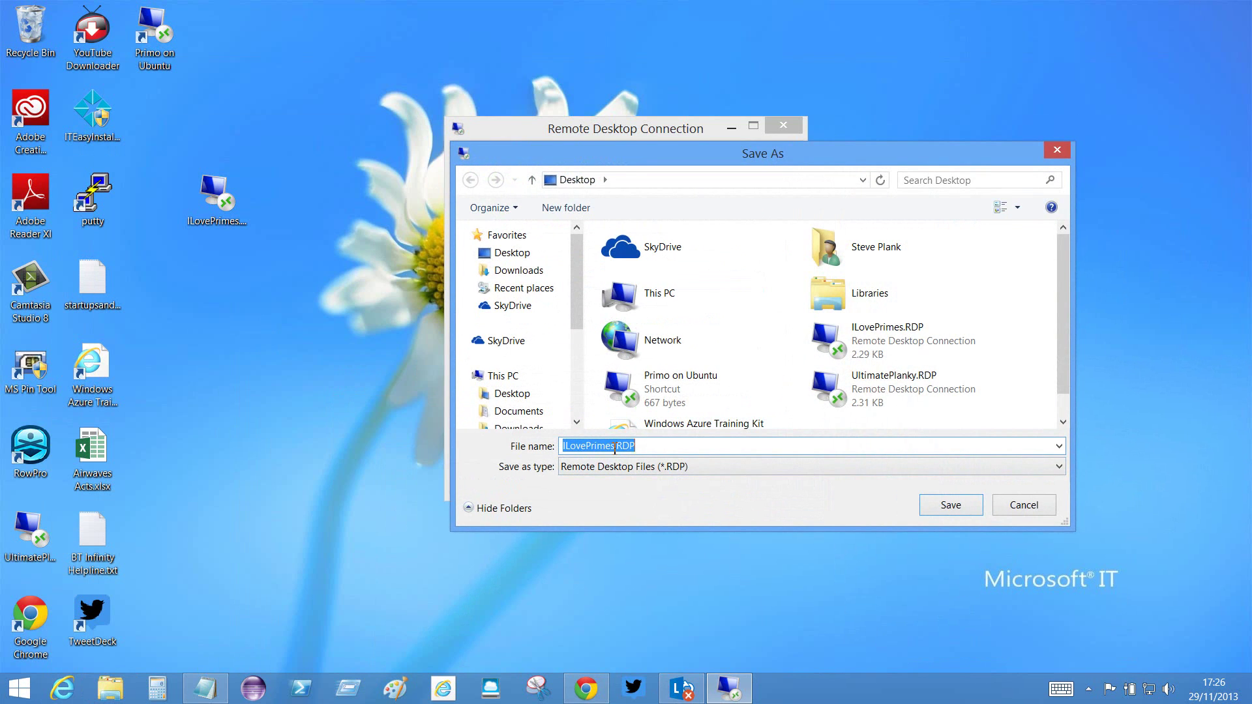
{"action": "left_click", "coordinate": [614, 448]}
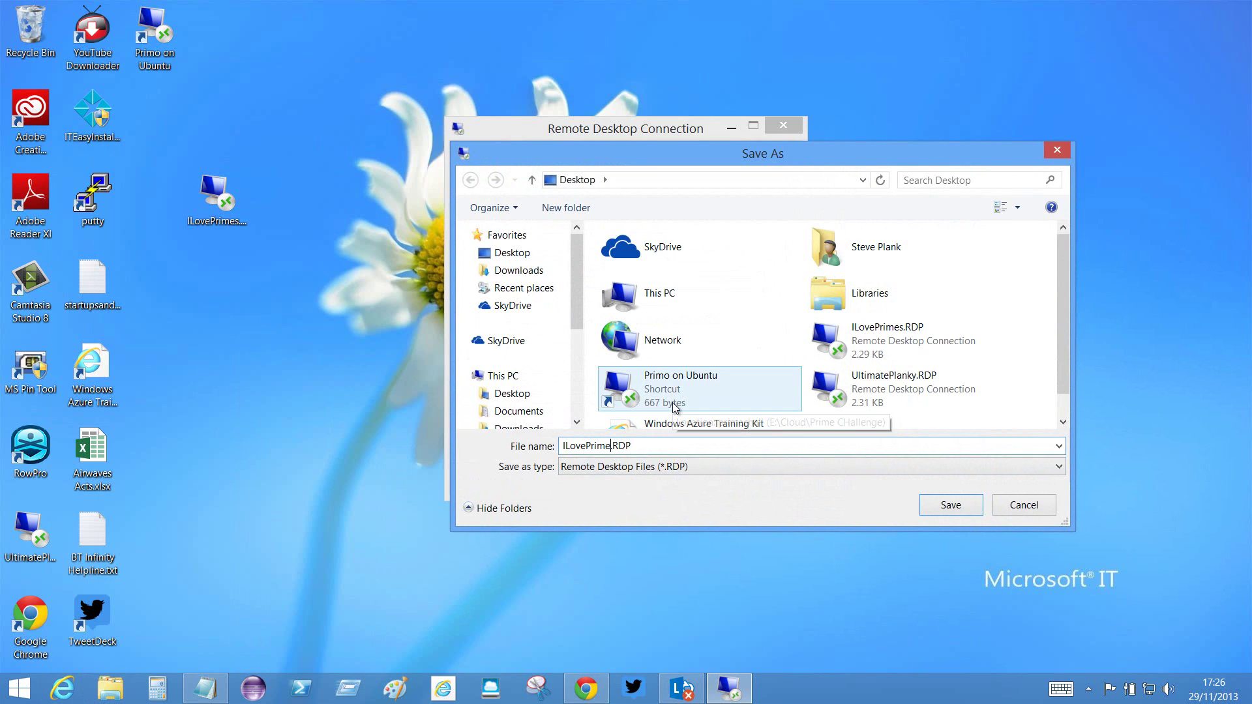
{"action": "key", "text": "BackSpace"}
{"action": "type", "text": "2"}
{"action": "left_click", "coordinate": [944, 506]}
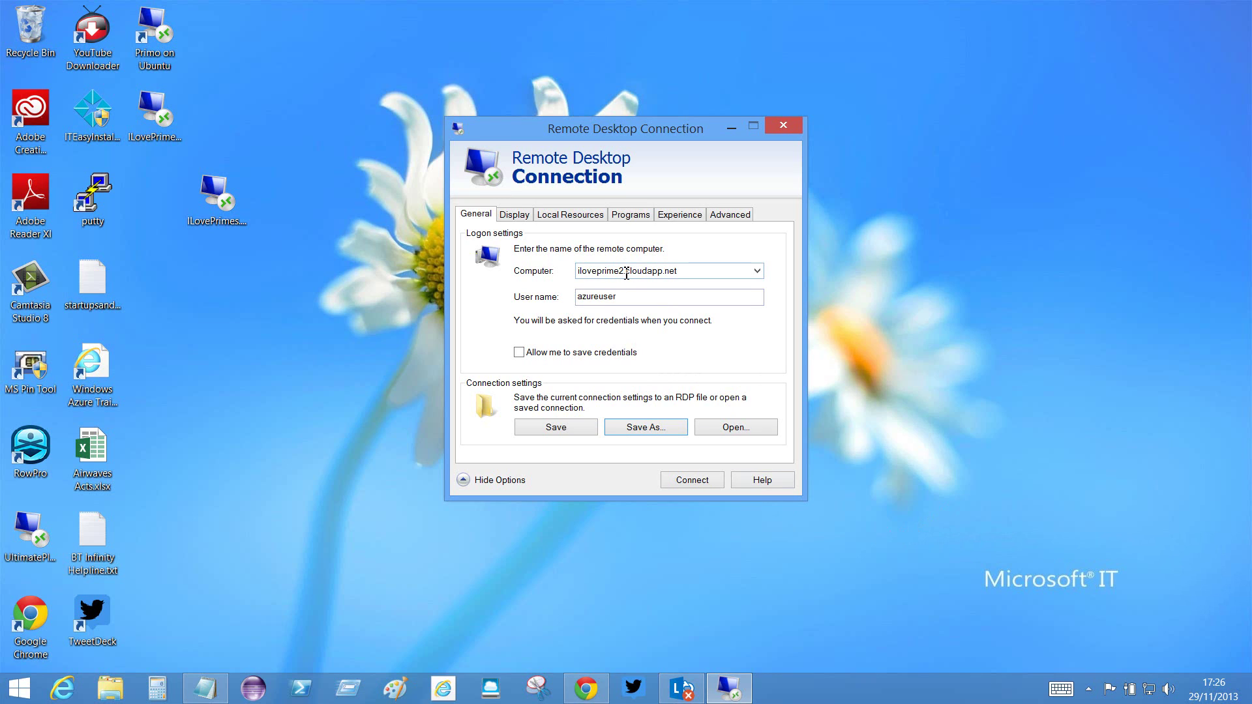
- Change the remote computer to iloveprime3.cloudapp.net
{"action": "left_click", "coordinate": [626, 274]}
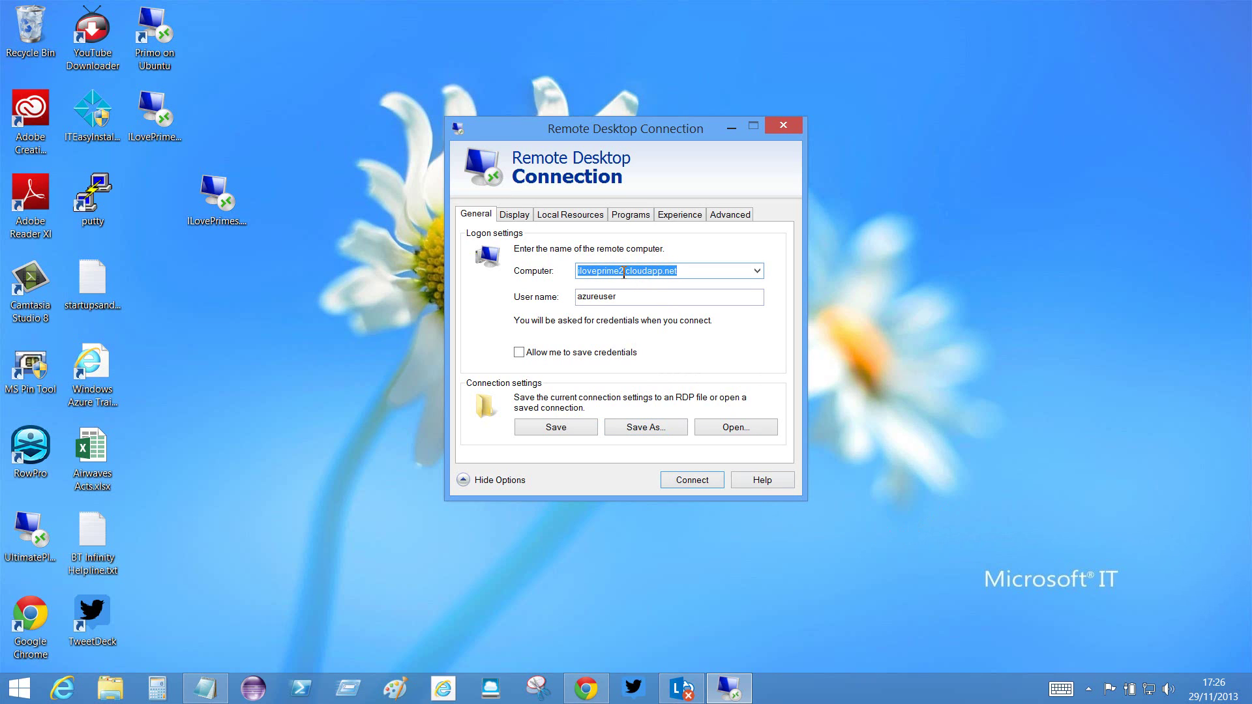
{"action": "left_click", "coordinate": [681, 272]}
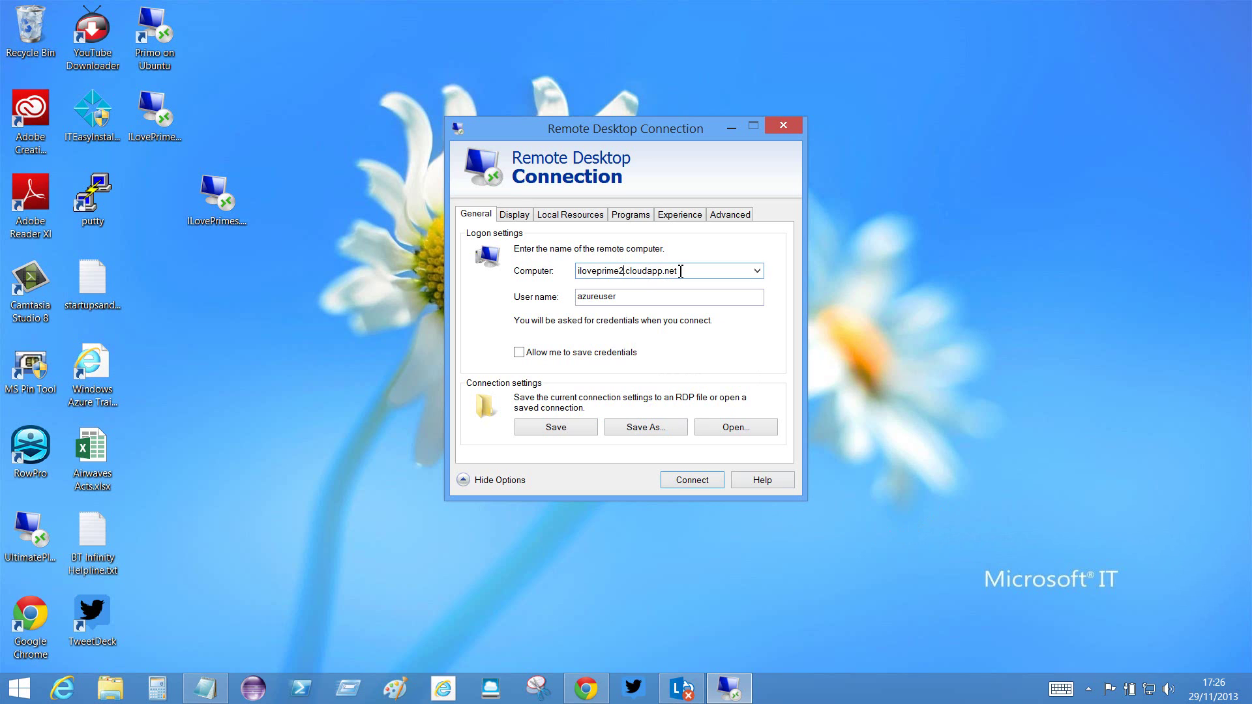
{"action": "key", "text": "BackSpace"}
{"action": "type", "text": "3"}
- Save the settings as ILovePrime3.RDP on the desktop and close the connection window
{"action": "left_click", "coordinate": [642, 428]}
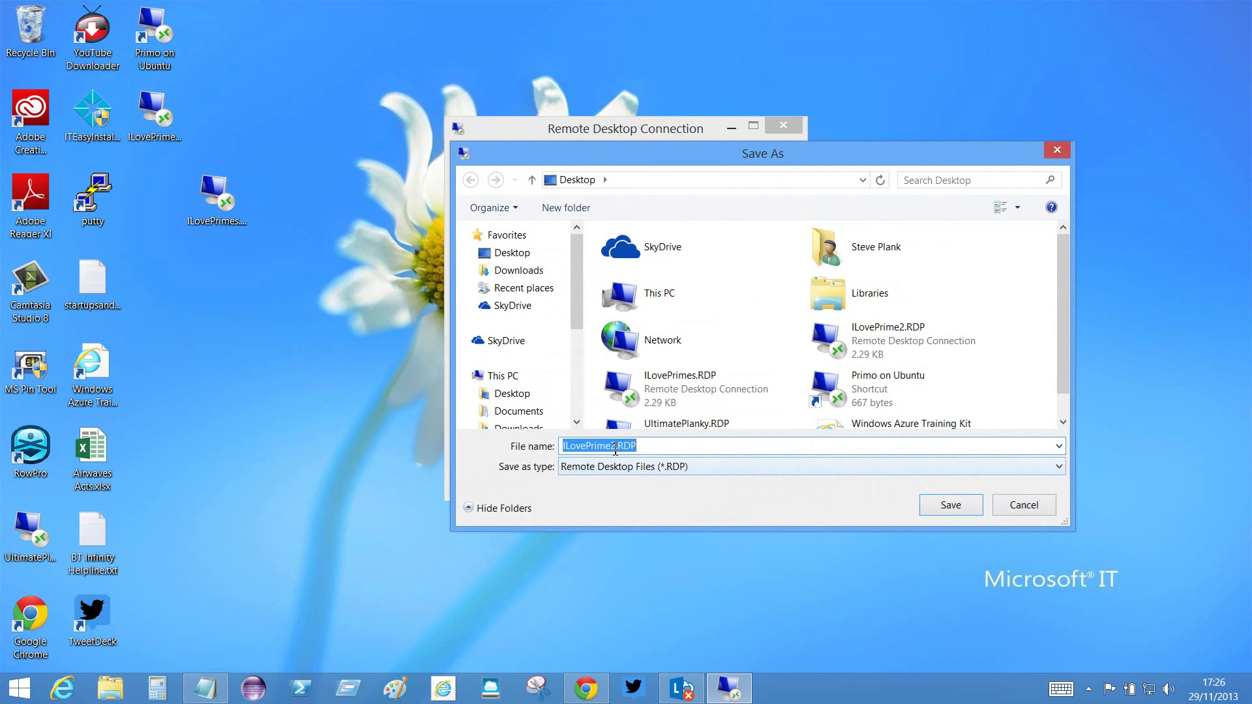
{"action": "left_click", "coordinate": [626, 446]}
{"action": "key", "text": "BackSpace"}
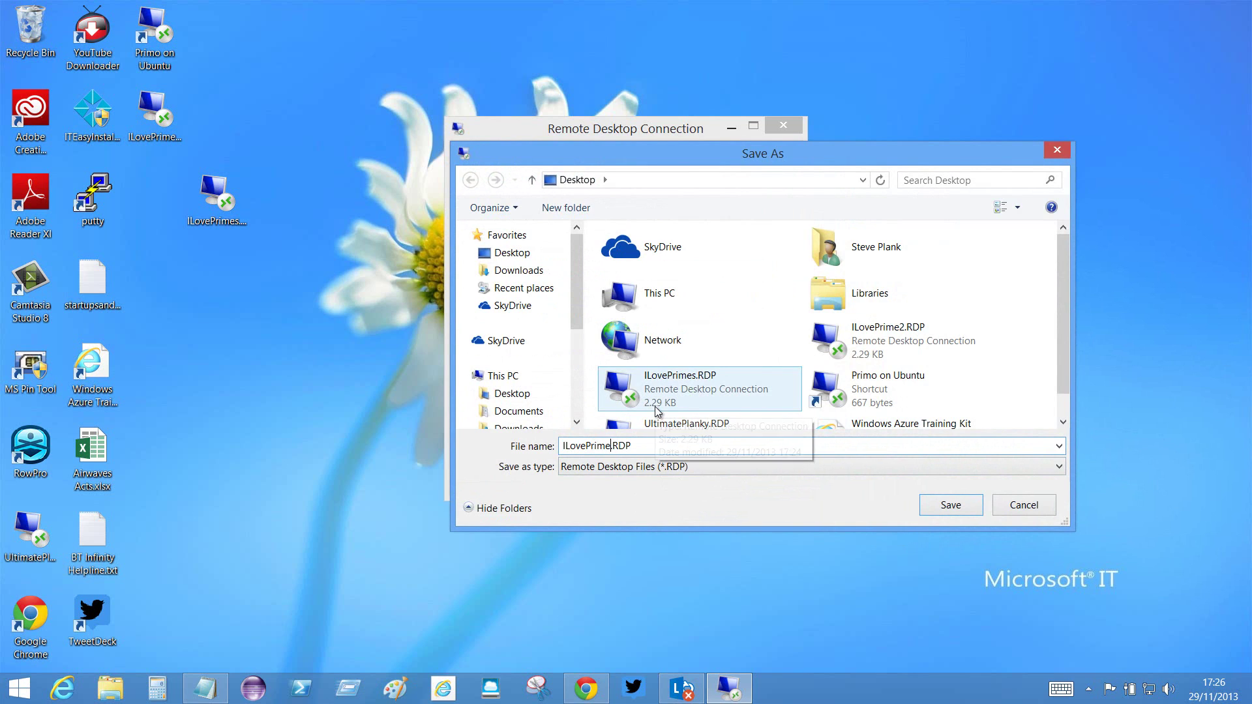
{"action": "type", "text": "3"}
{"action": "left_click", "coordinate": [944, 505]}
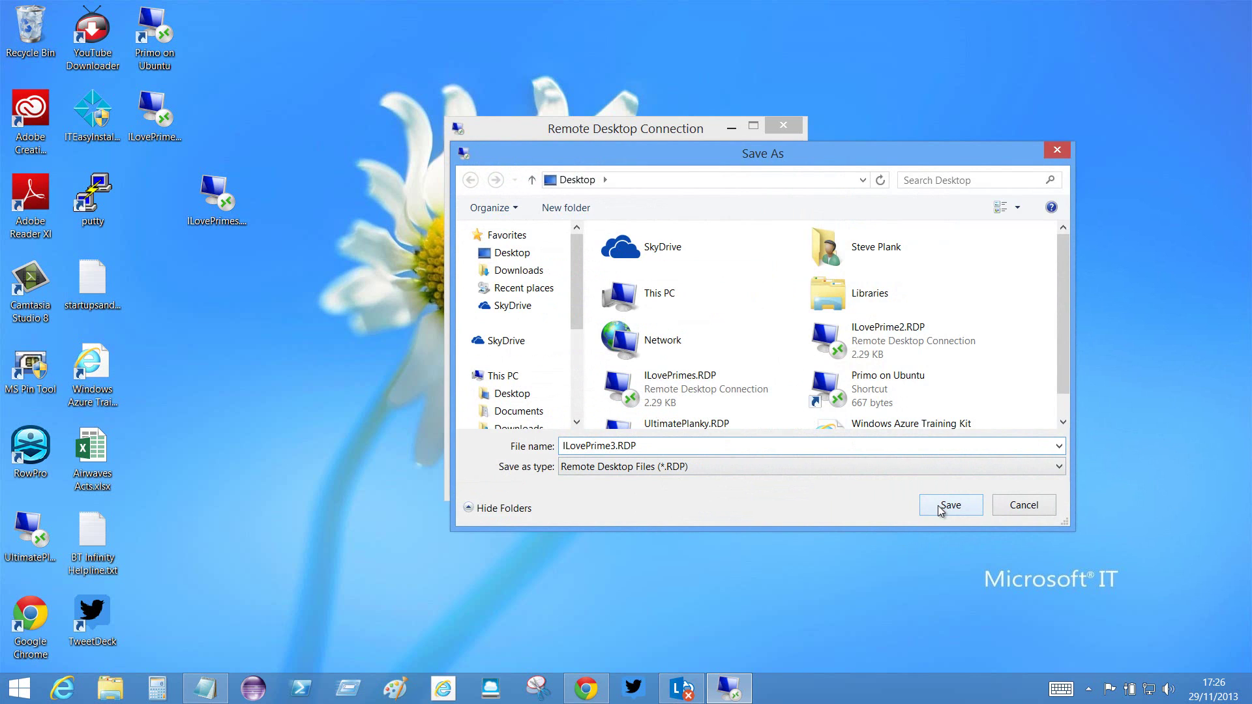
{"action": "left_click", "coordinate": [784, 128]}
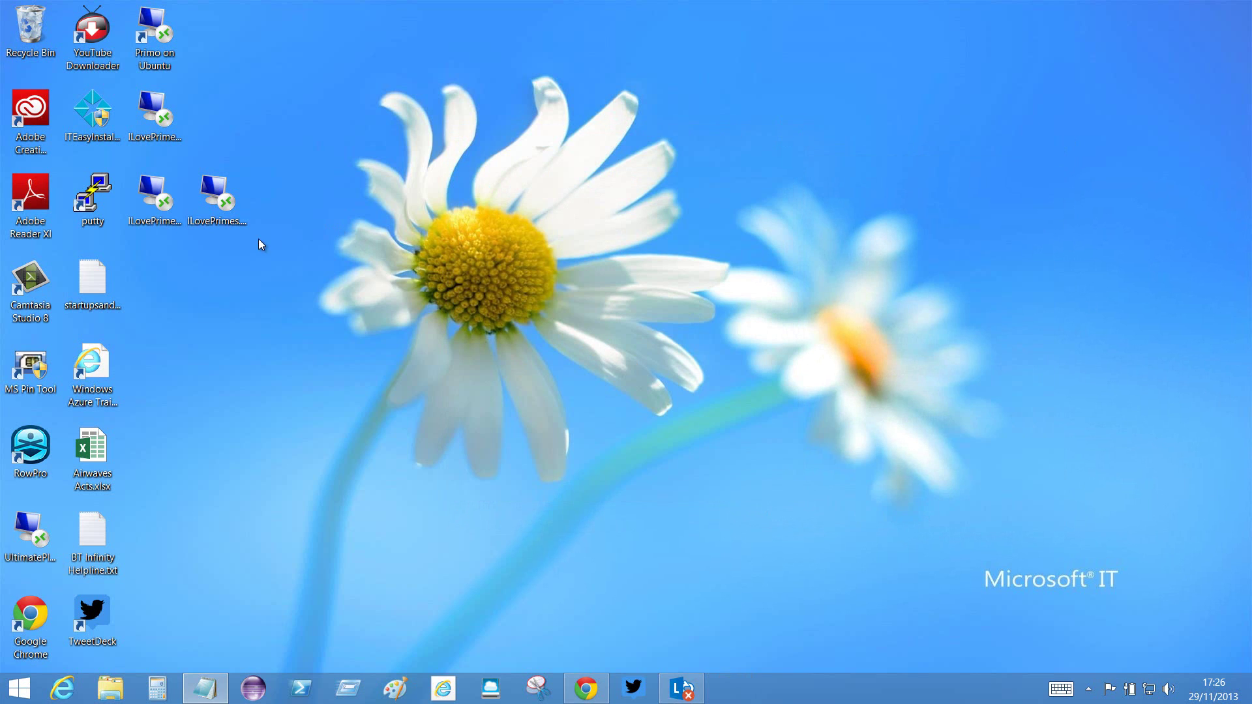
- Line up the ILovePrime2, ILovePrimes and ILovePrime3 .RDP icons in a row near the desktop's top
{"action": "double_click", "coordinate": [155, 116]}
{"action": "left_click_drag", "start_coordinate": [299, 97], "coordinate": [343, 120]}
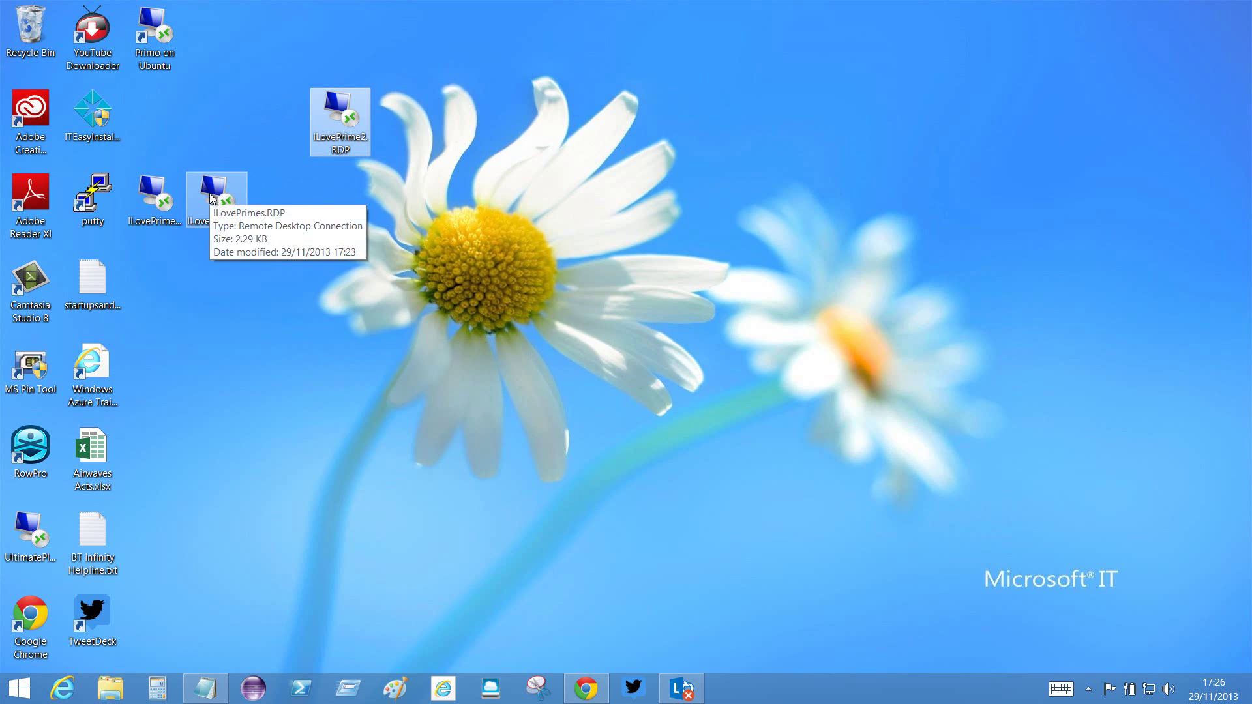
{"action": "left_click_drag", "start_coordinate": [210, 193], "coordinate": [399, 113]}
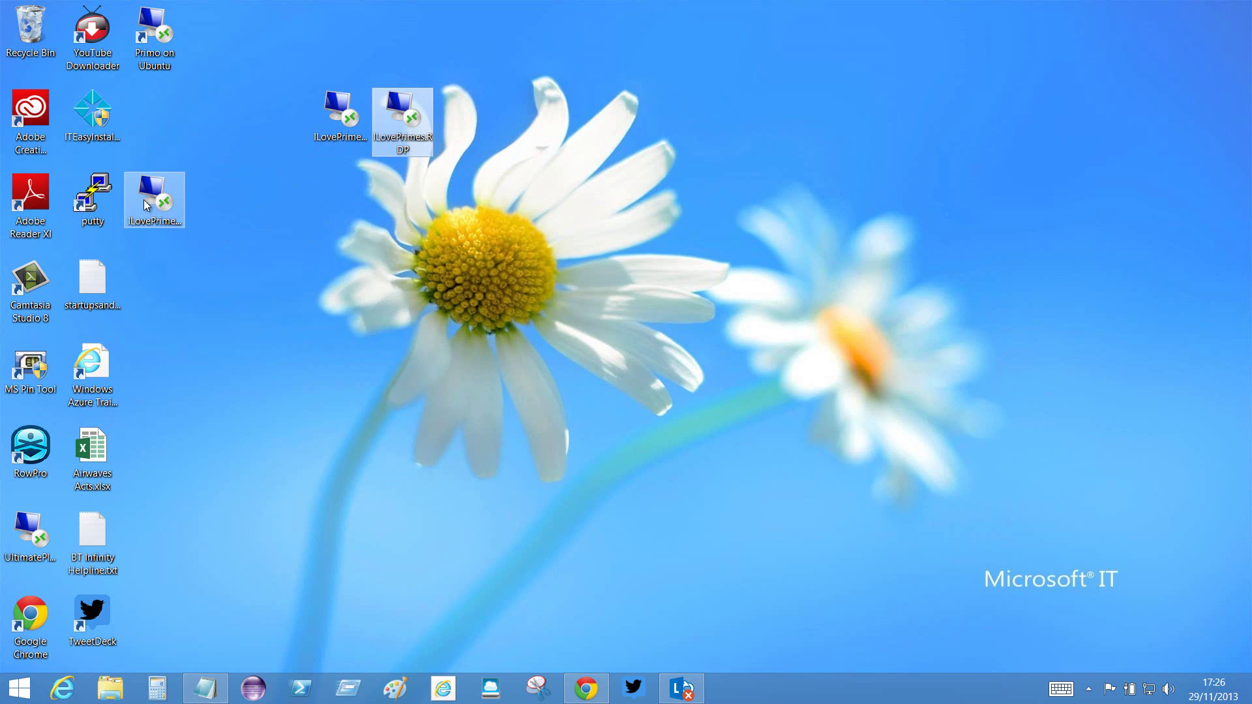
{"action": "left_click_drag", "start_coordinate": [146, 206], "coordinate": [472, 122]}
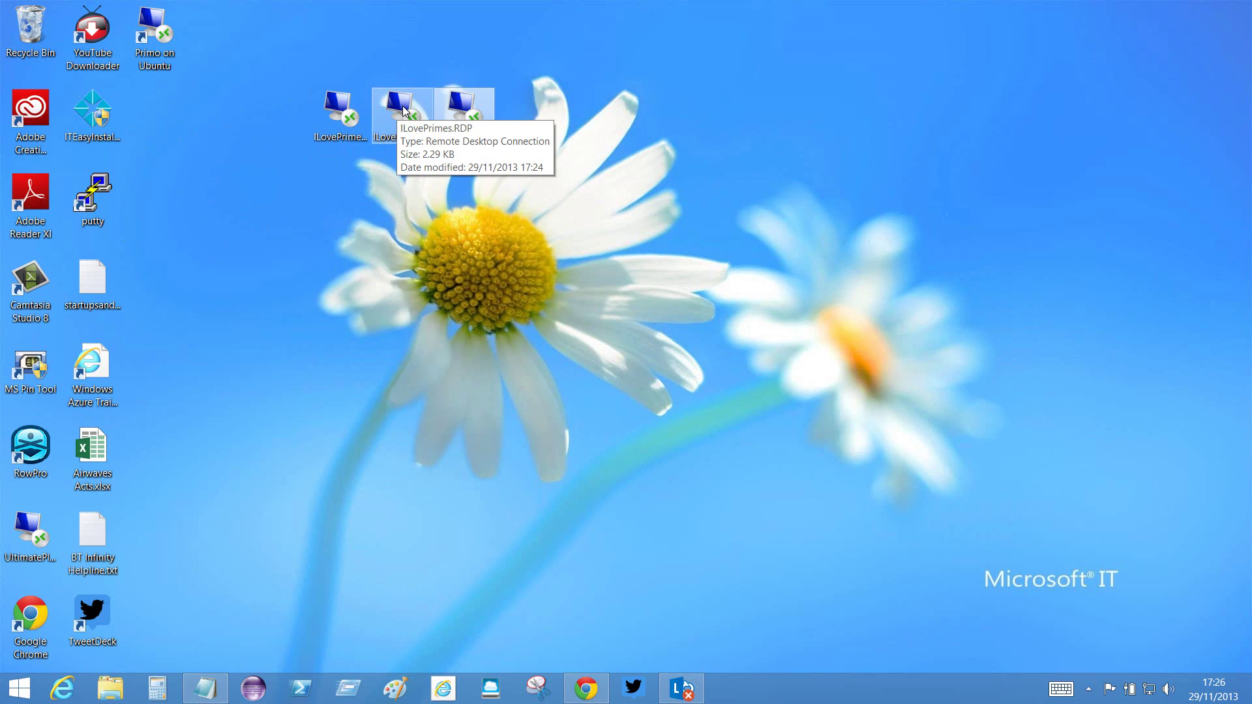
{"action": "mouse_move", "coordinate": [402, 111]}
{"action": "left_mouse_down"}
{"action": "mouse_move", "coordinate": [268, 122]}
{"action": "mouse_move", "coordinate": [349, 110]}
{"action": "mouse_move", "coordinate": [402, 120]}
{"action": "left_mouse_up"}
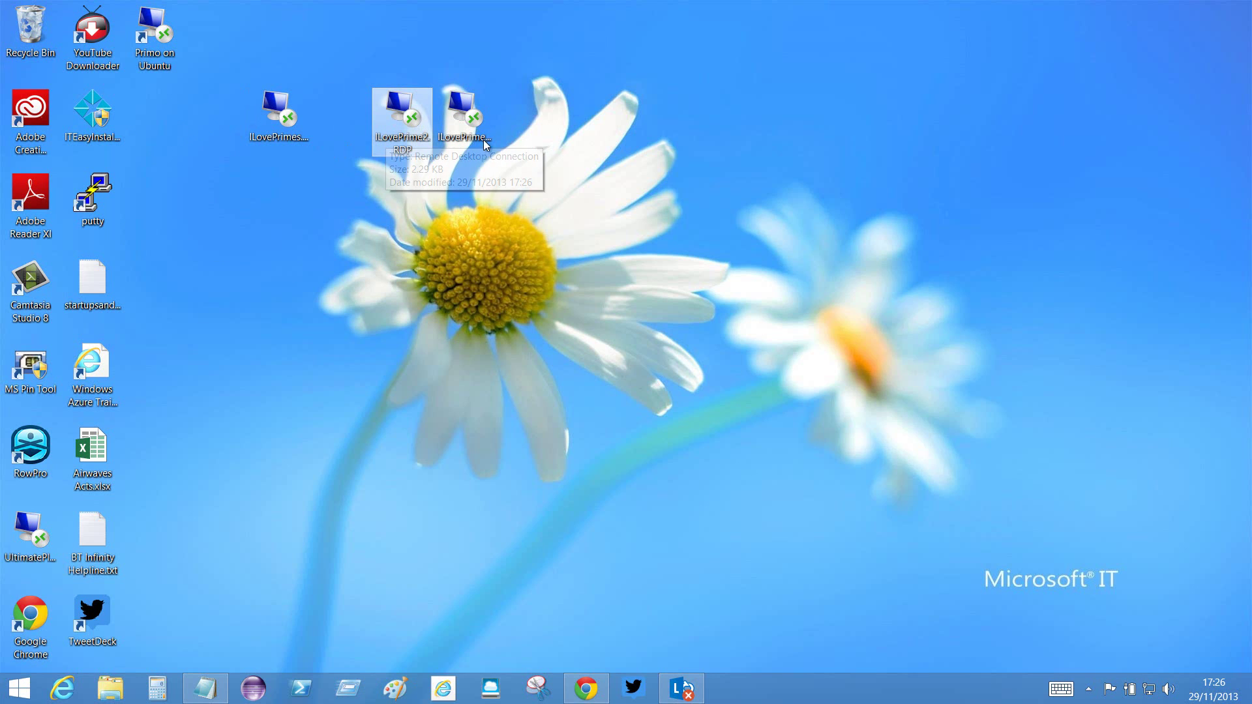
- Open ILovePrime2 with its warnings turned off, connect, and submit the xrdp password
{"action": "double_click", "coordinate": [406, 118]}
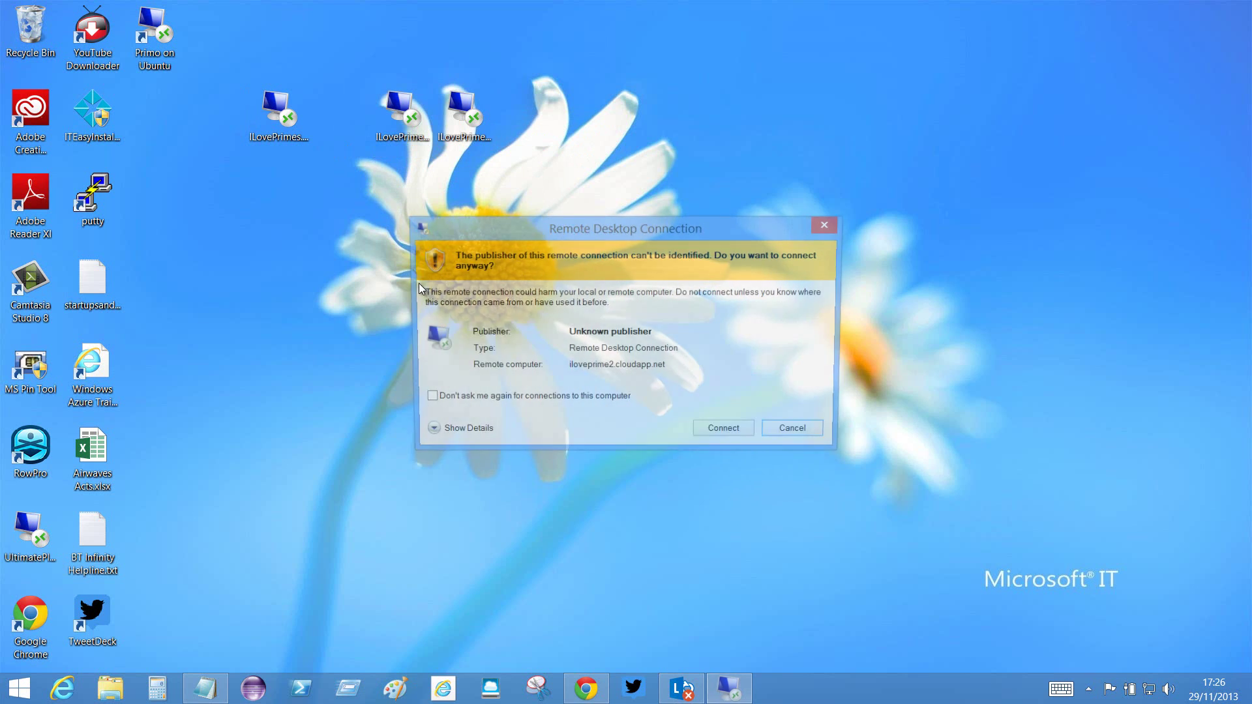
{"action": "left_click", "coordinate": [424, 400]}
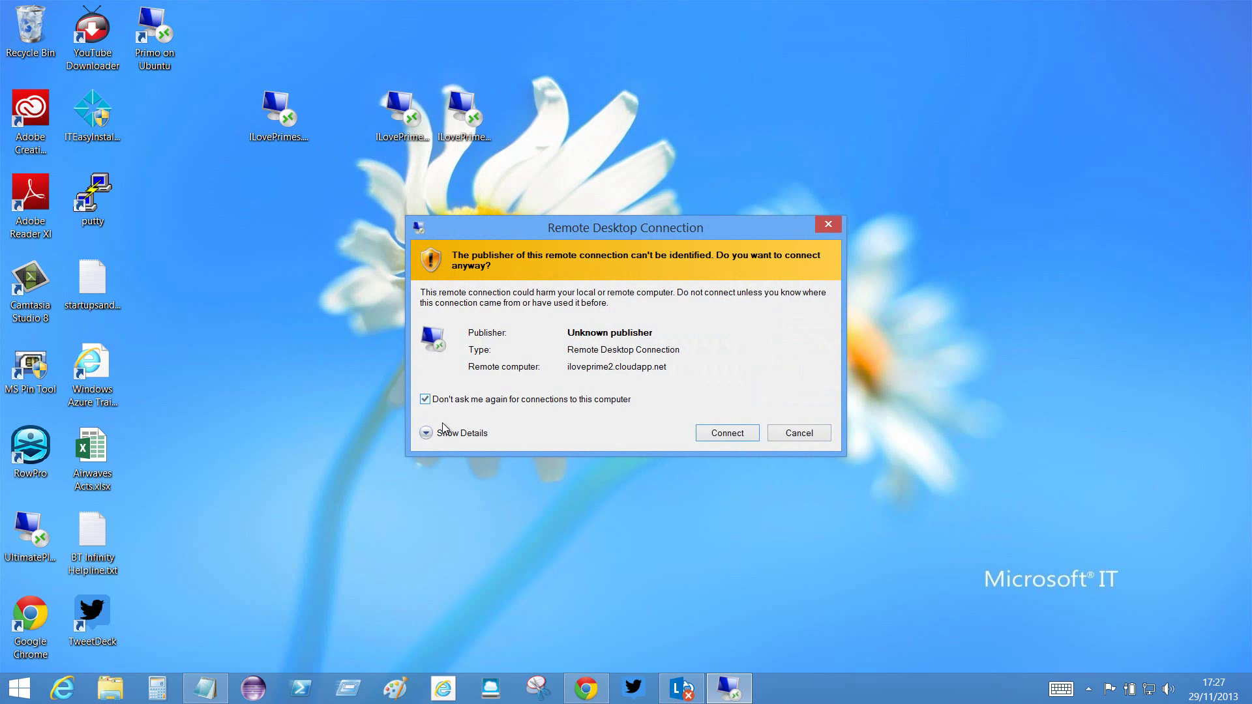
{"action": "left_click", "coordinate": [719, 434]}
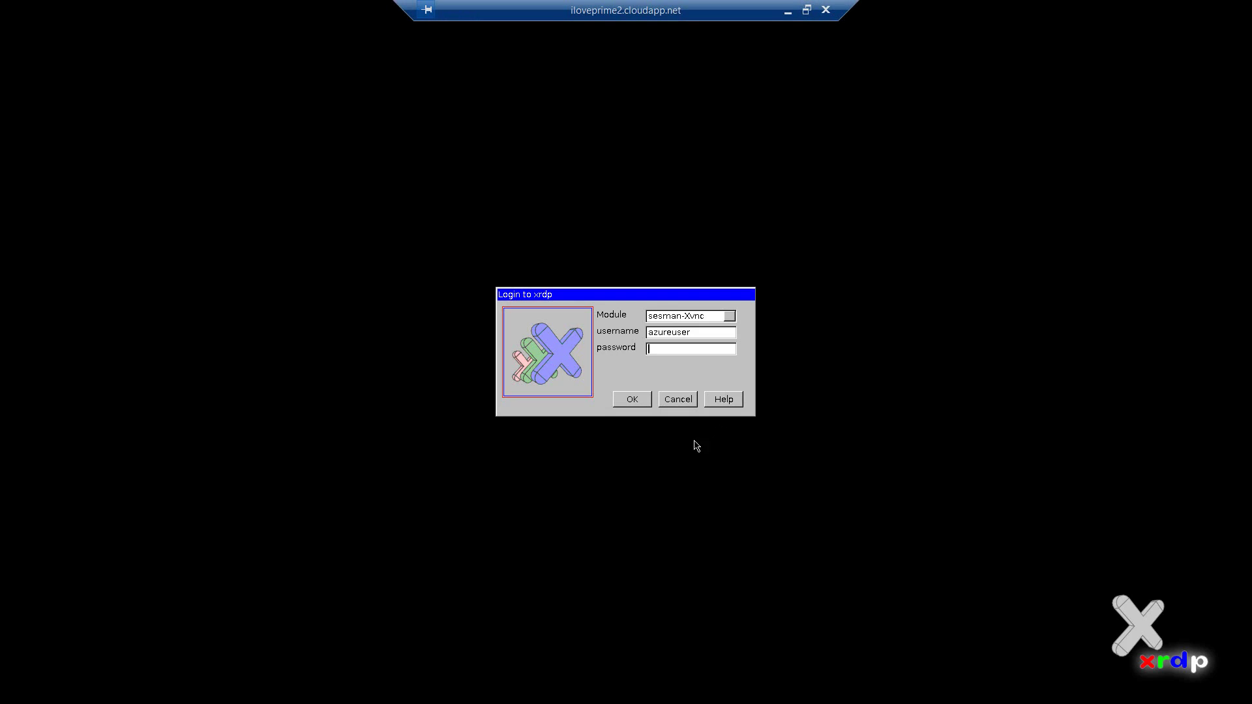
{"action": "type", "text": "******"}
{"action": "left_click", "coordinate": [636, 400]}
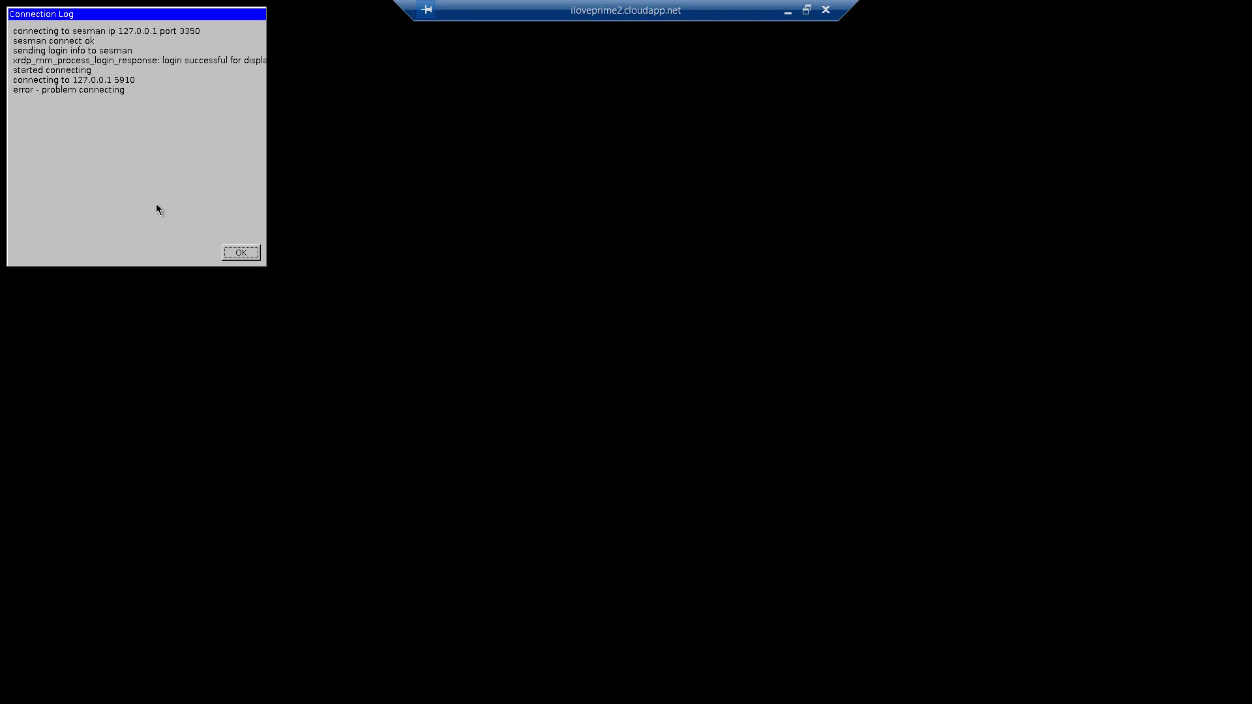
- Dismiss the failed-login log and re-enter the password to log in
{"action": "left_click", "coordinate": [240, 253]}
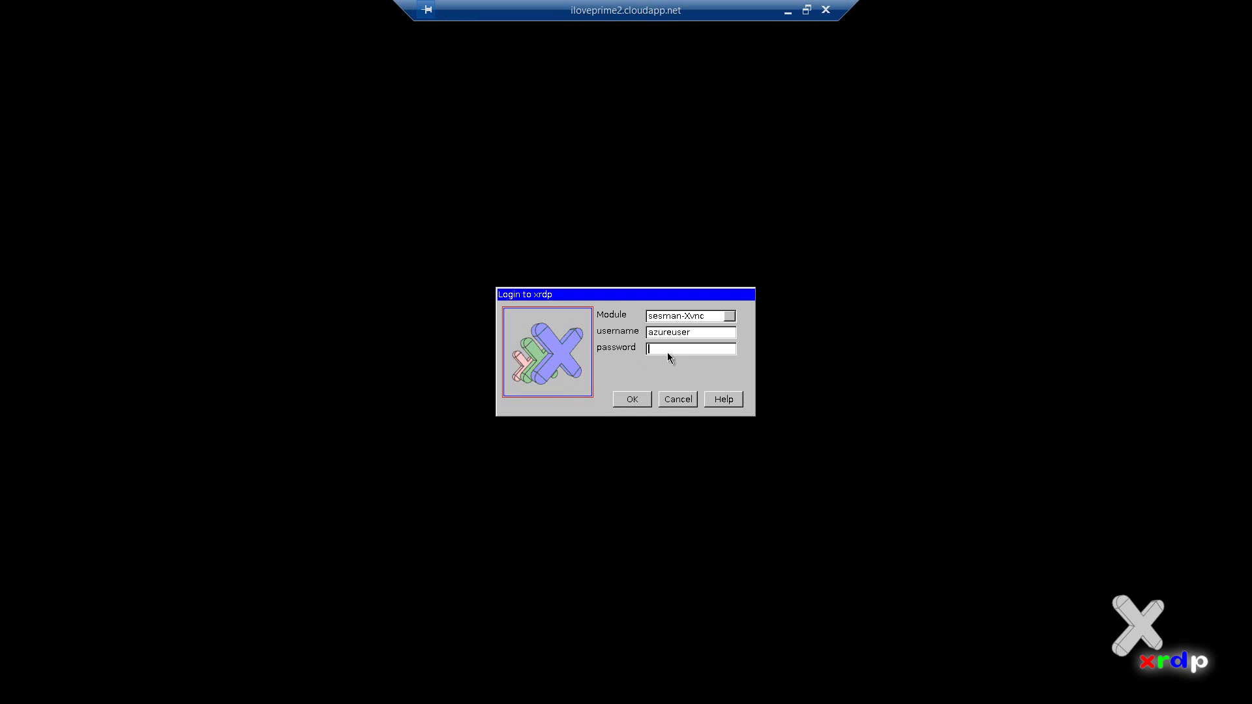
{"action": "type", "text": "*****"}
{"action": "key", "text": "Return"}
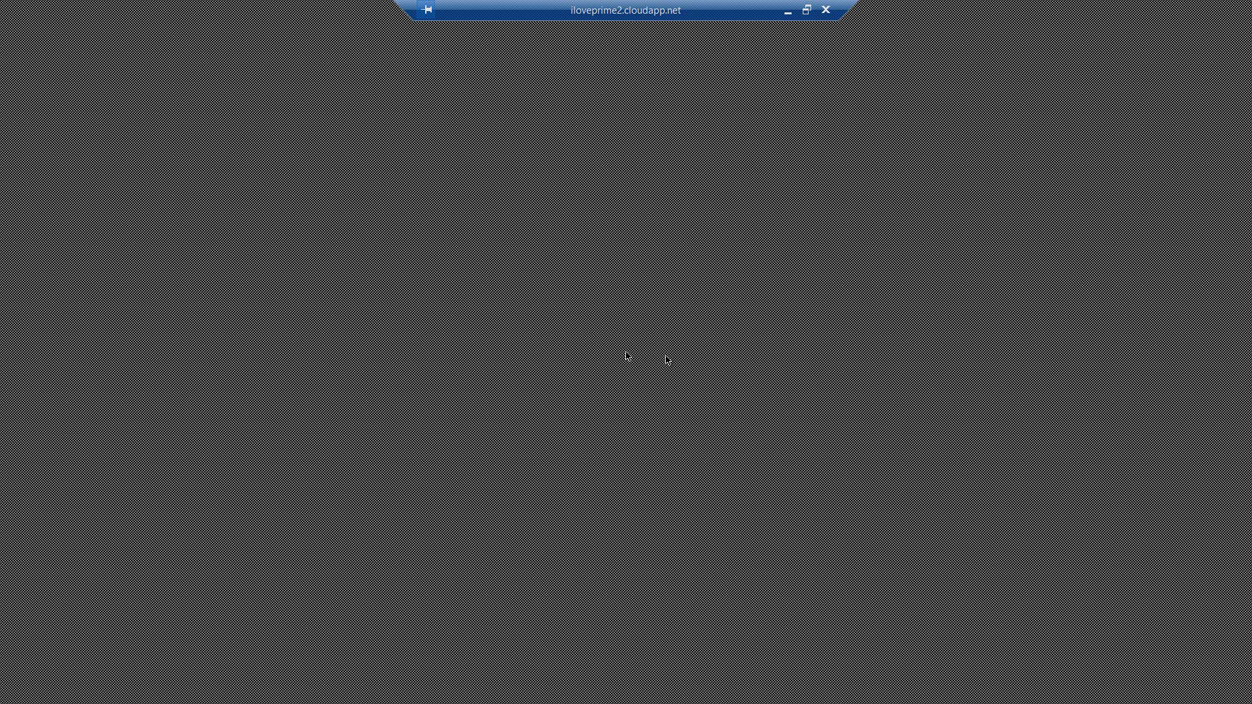
- Take the iloveprime2 session out of full screen and drag it to the top-right corner
{"action": "left_click", "coordinate": [808, 10]}
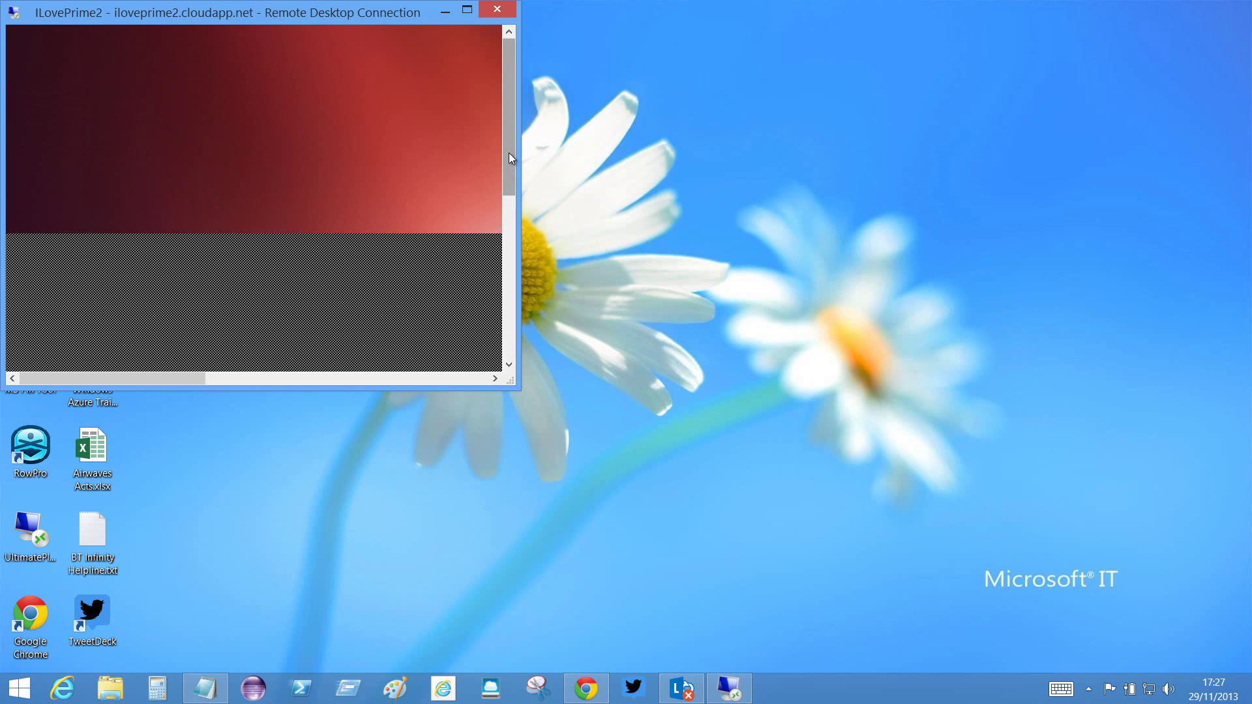
{"action": "mouse_move", "coordinate": [508, 153]}
{"action": "left_mouse_down"}
{"action": "mouse_move", "coordinate": [507, 222]}
{"action": "mouse_move", "coordinate": [516, 141]}
{"action": "left_mouse_up"}
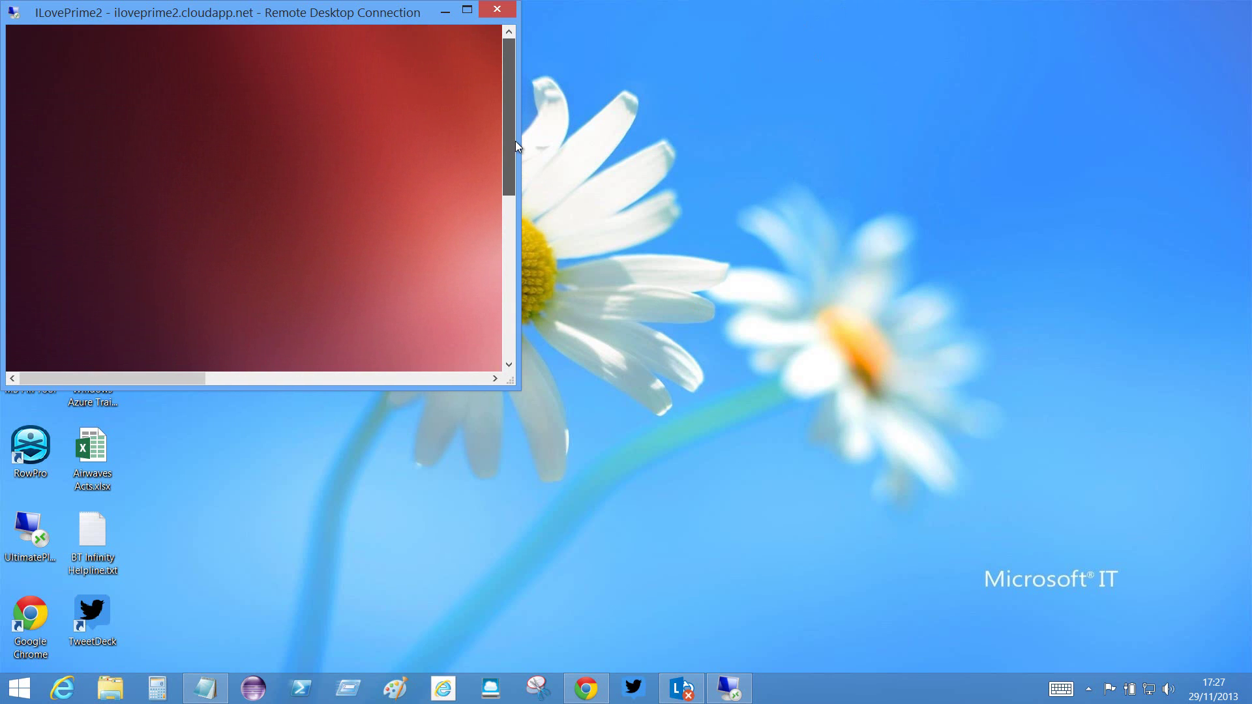
{"action": "left_click_drag", "start_coordinate": [416, 12], "coordinate": [1138, 16]}
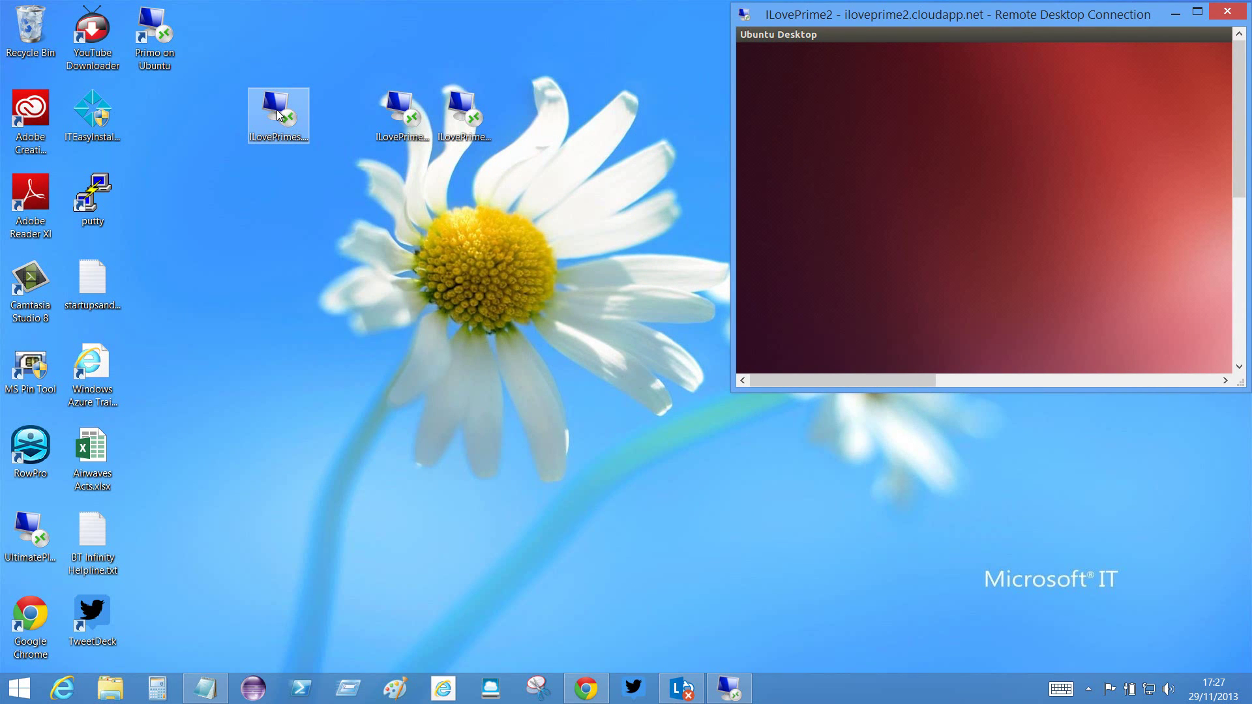
- Connect to ILovePrimes with the xrdp password, then restore that session to a window
{"action": "double_click", "coordinate": [279, 116]}
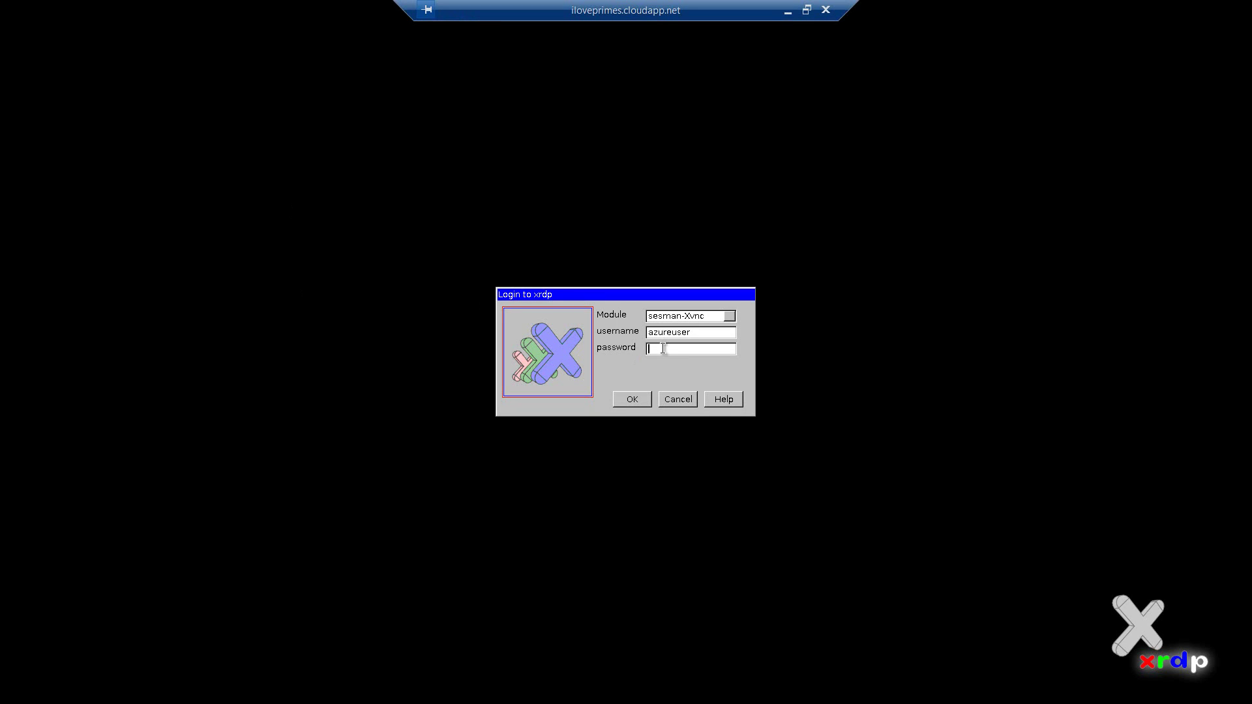
{"action": "type", "text": "*******"}
{"action": "left_click", "coordinate": [633, 400]}
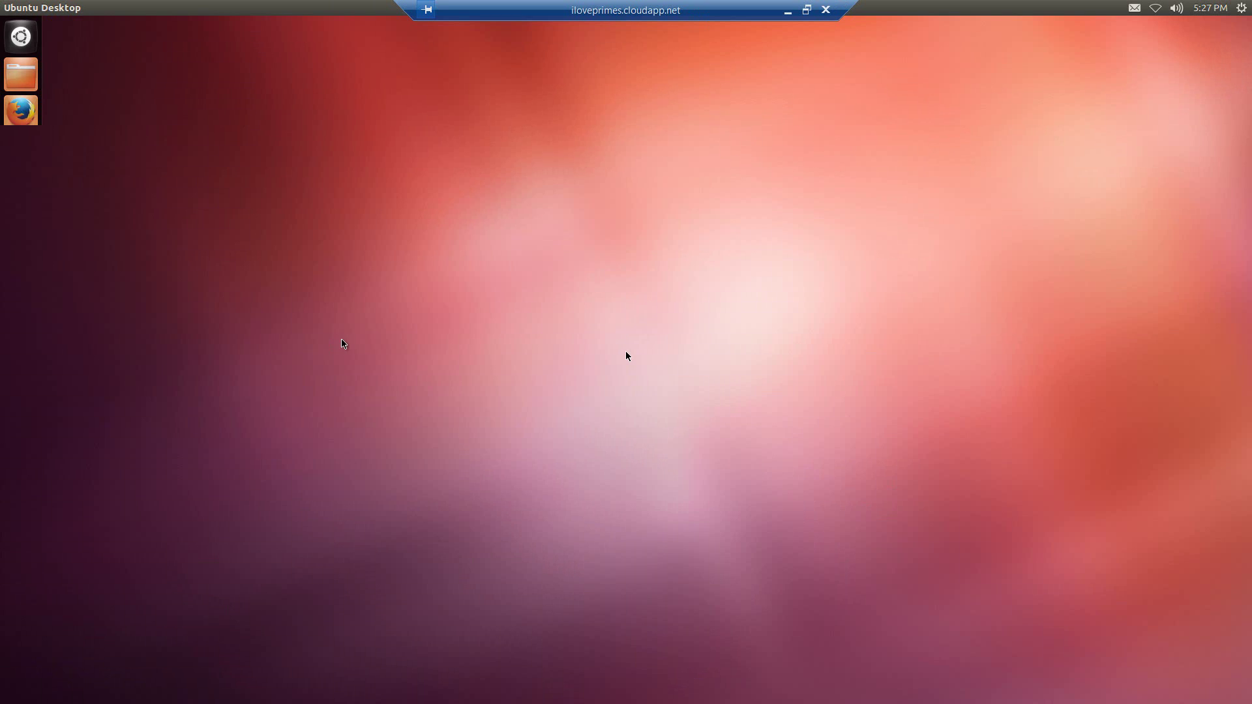
{"action": "left_click", "coordinate": [807, 10]}
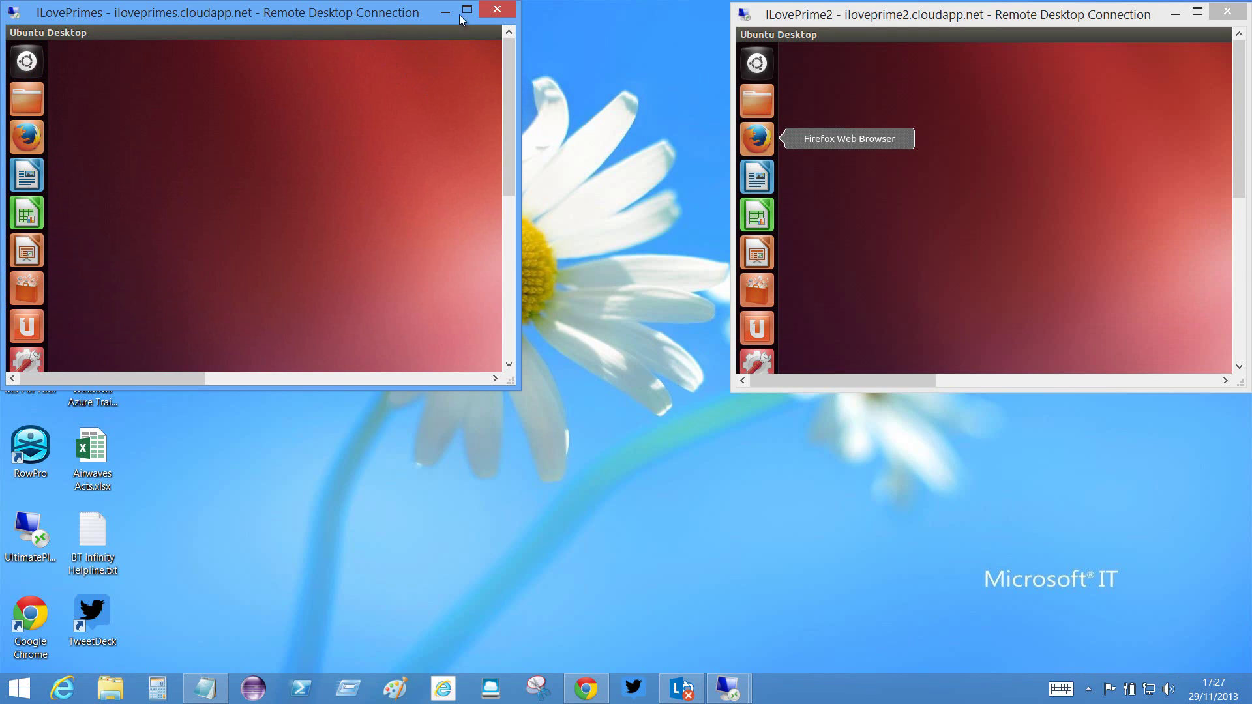
- Shrink the ILovePrime2 window and move it to the lower middle of the desktop
{"action": "left_click_drag", "start_coordinate": [796, 13], "coordinate": [467, 243]}
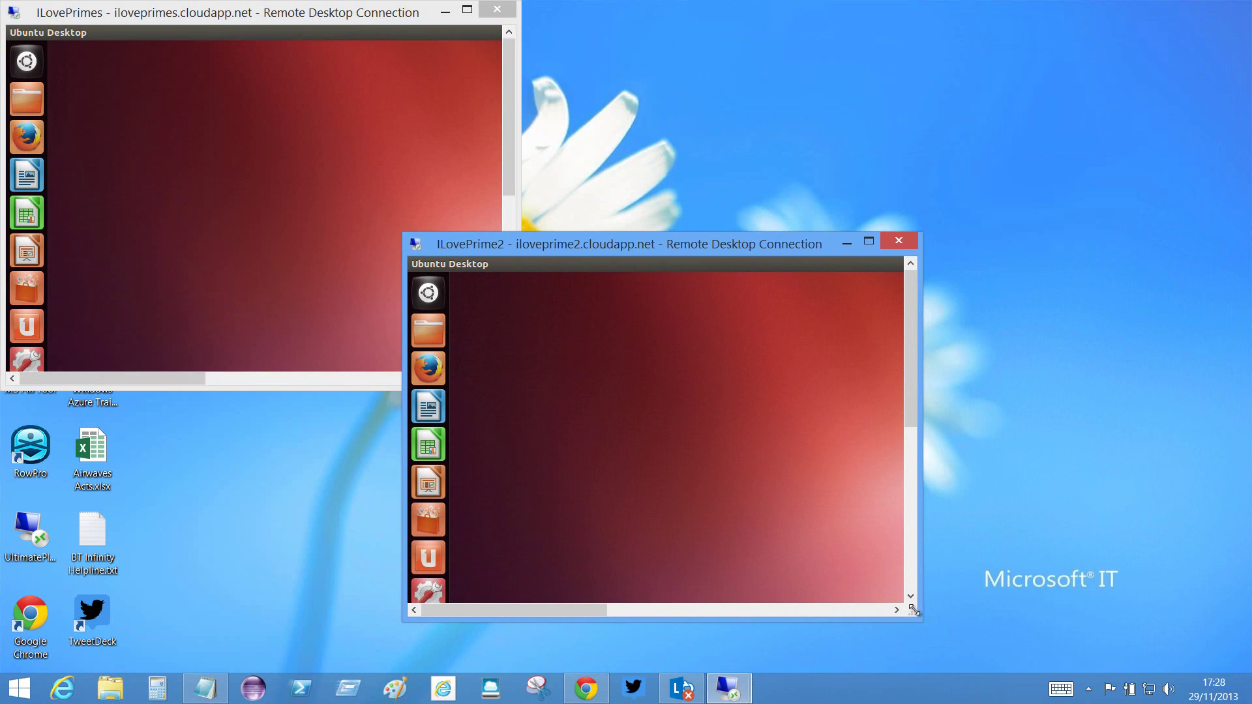
{"action": "left_click_drag", "start_coordinate": [913, 611], "coordinate": [715, 469]}
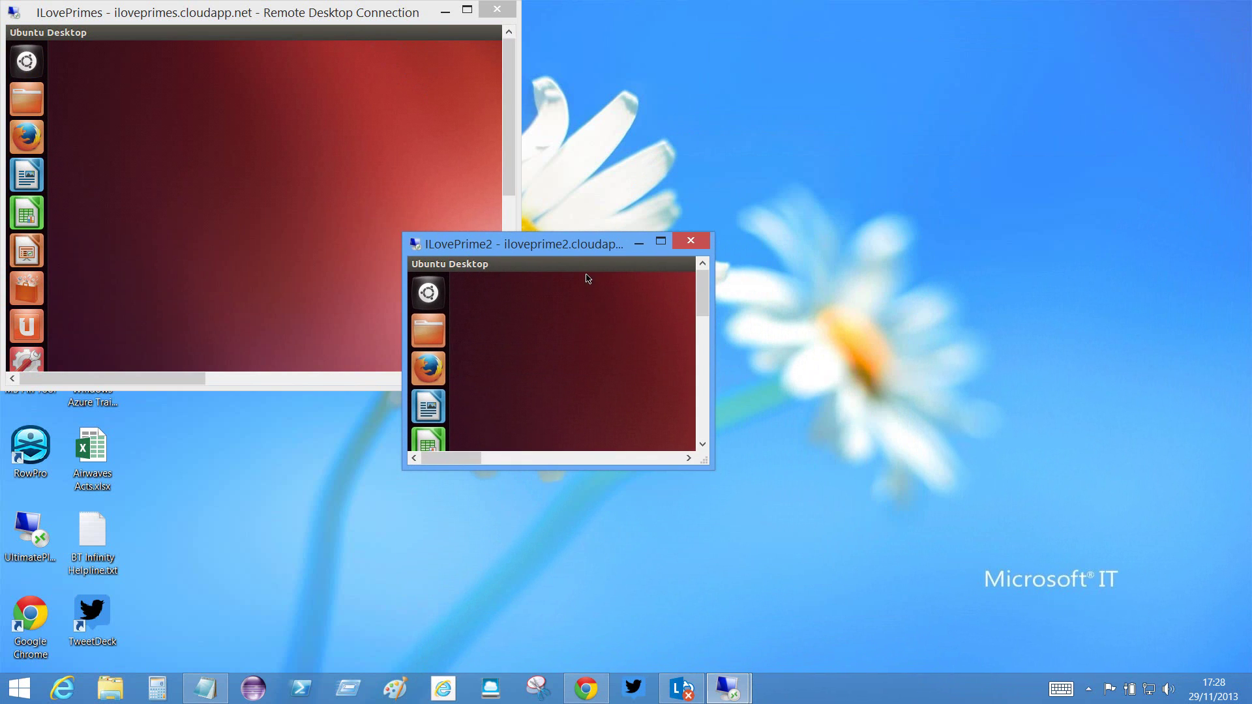
{"action": "left_click_drag", "start_coordinate": [578, 259], "coordinate": [585, 431]}
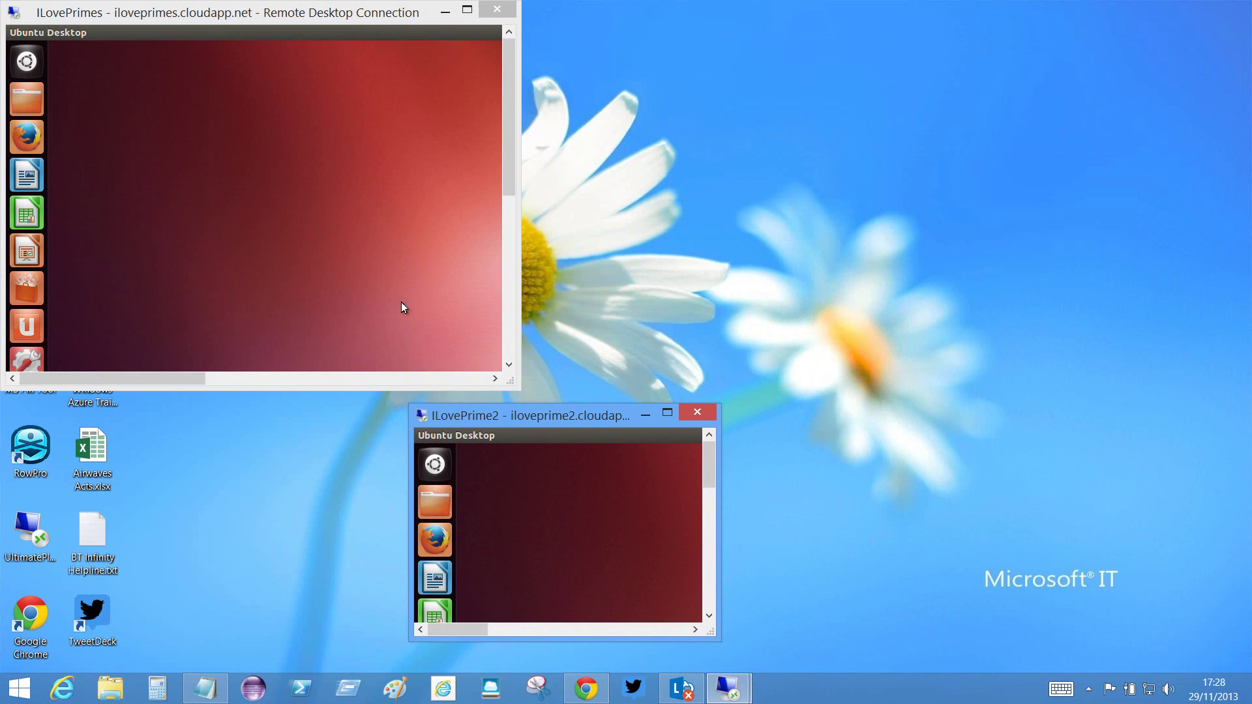
- Shrink the ILovePrimes window and move it to the lower left
{"action": "left_click_drag", "start_coordinate": [518, 390], "coordinate": [238, 233]}
{"action": "left_click_drag", "start_coordinate": [142, 13], "coordinate": [287, 418]}
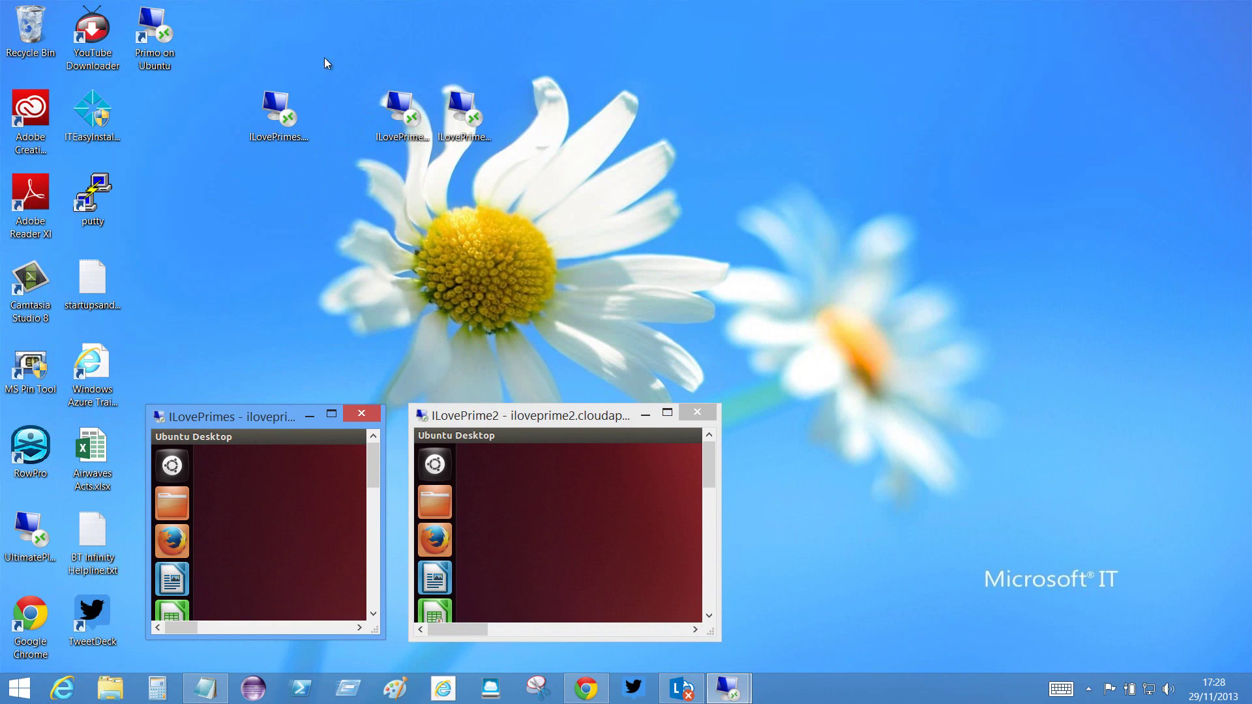
{"action": "left_click", "coordinate": [464, 116]}
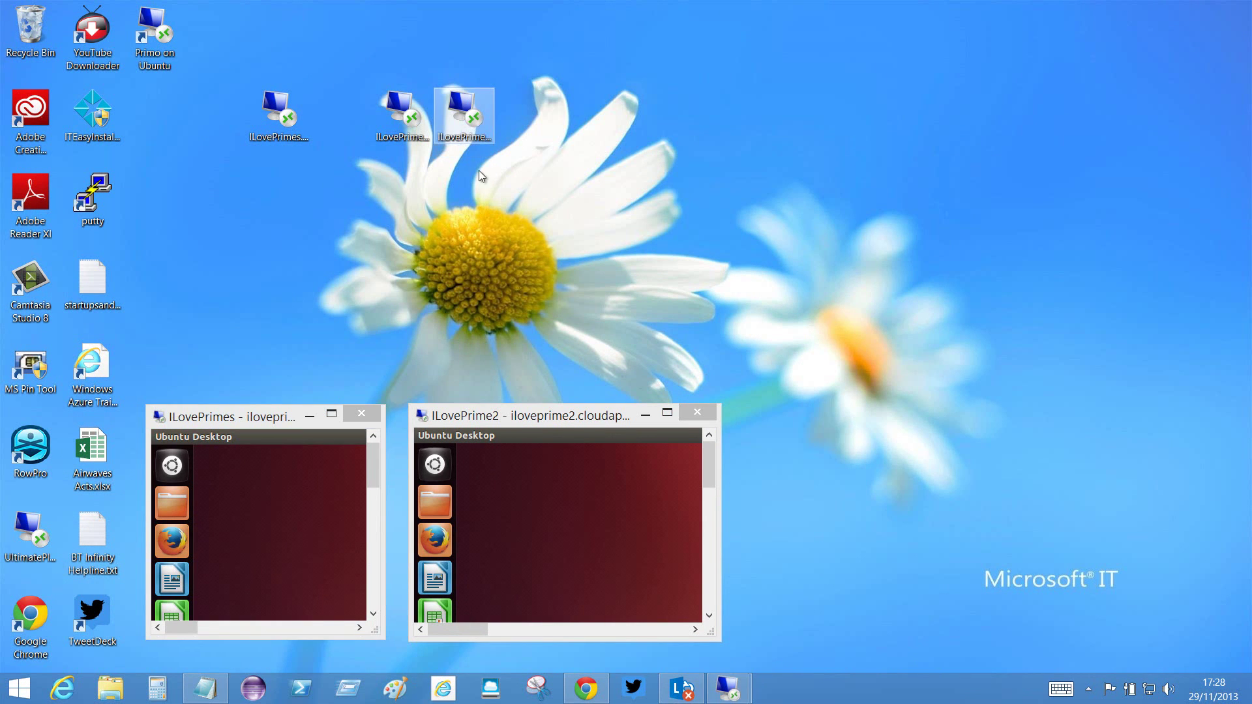
- Connect to iloveprime3.cloudapp.net and log in through xrdp, re-entering the password after the first failure
{"action": "left_click", "coordinate": [448, 403]}
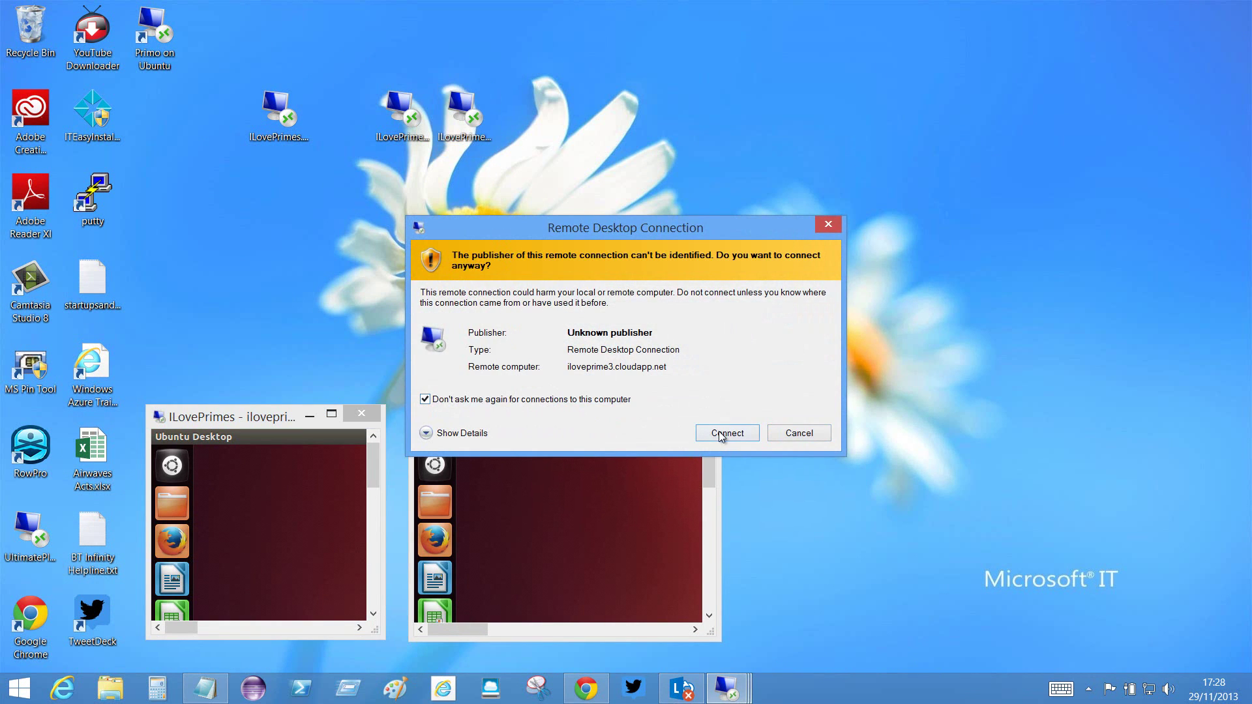
{"action": "left_click", "coordinate": [721, 435]}
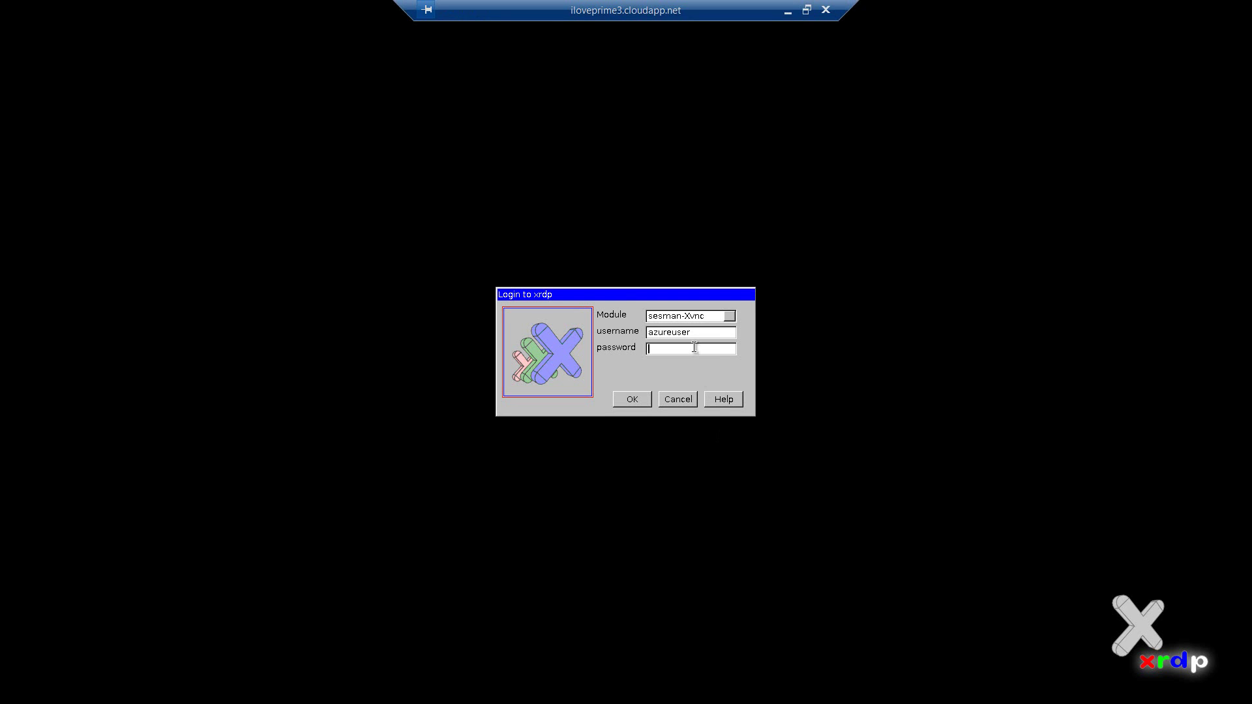
{"action": "type", "text": "*********"}
{"action": "left_click", "coordinate": [639, 400]}
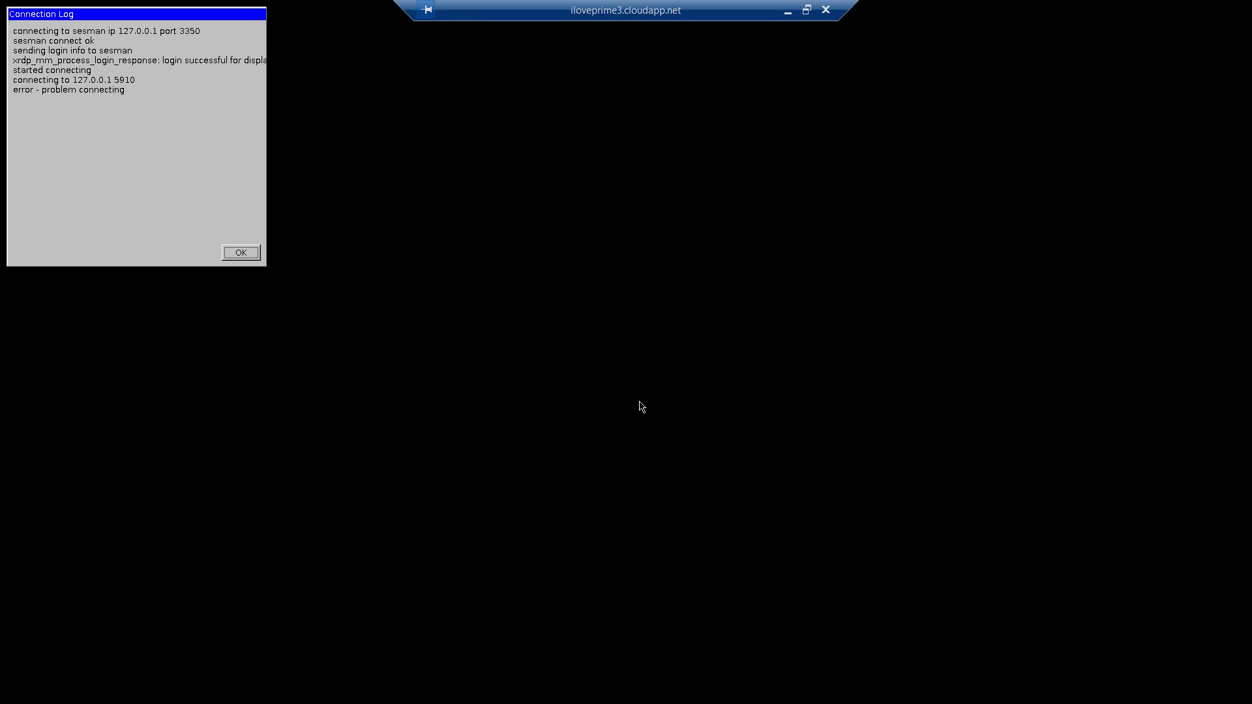
{"action": "left_click", "coordinate": [241, 254]}
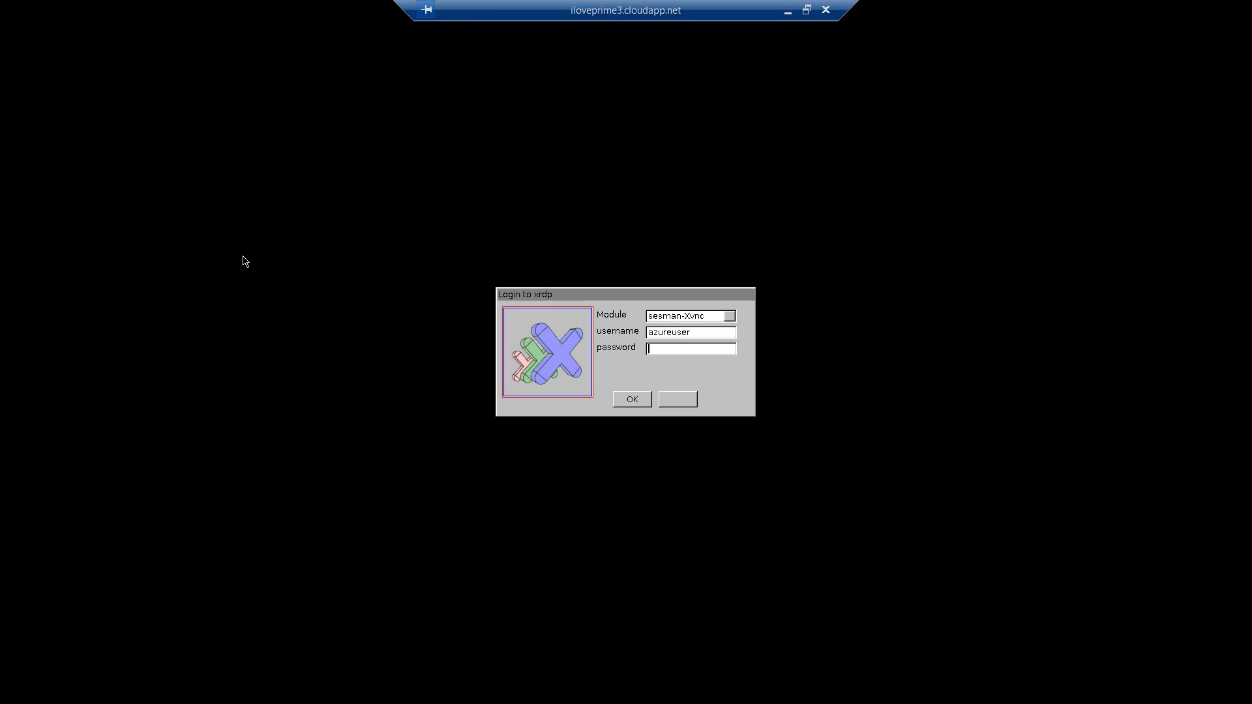
{"action": "type", "text": "**"}
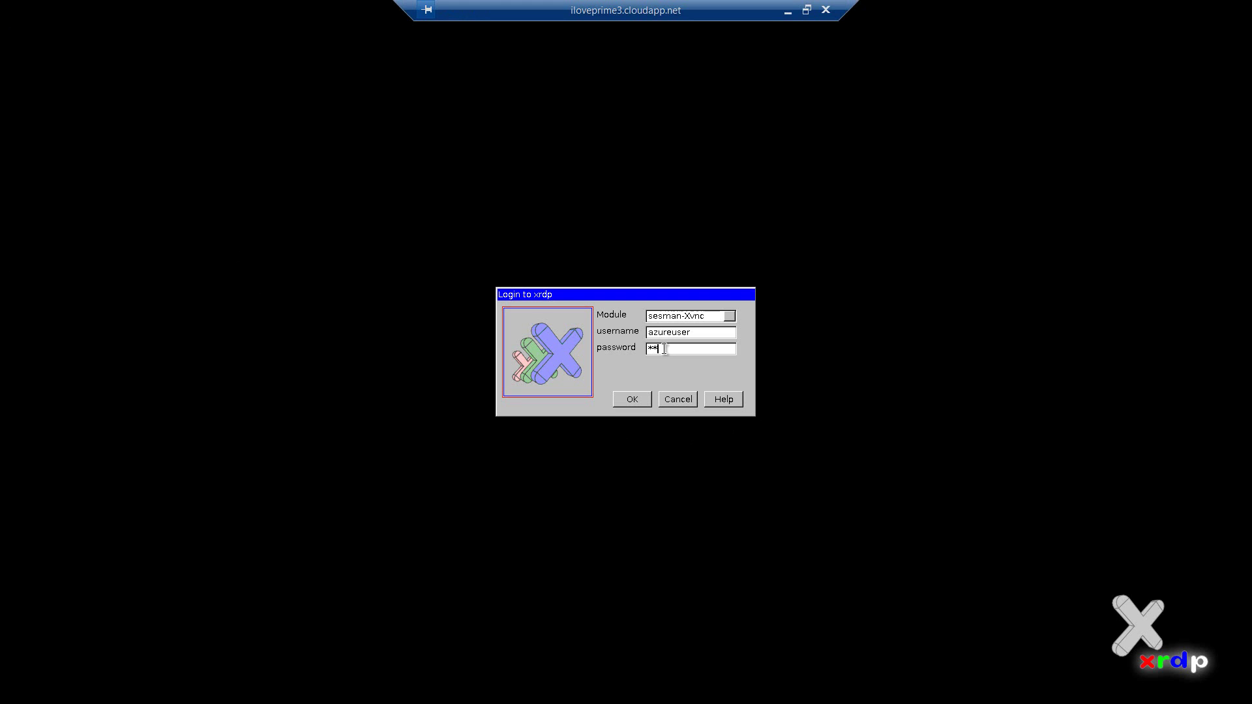
{"action": "type", "text": "****"}
{"action": "left_click", "coordinate": [634, 403]}
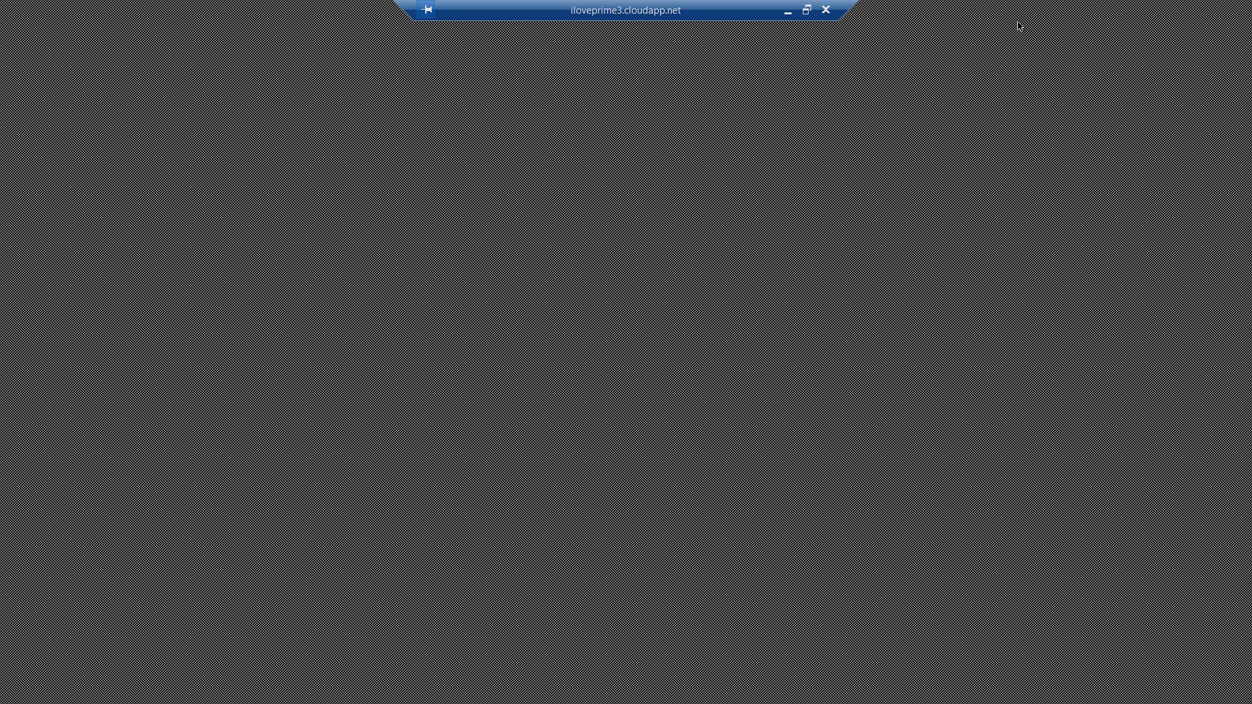
- Take the iloveprime3 session out of full screen, shrink it, and place it lower right
{"action": "left_click", "coordinate": [807, 9]}
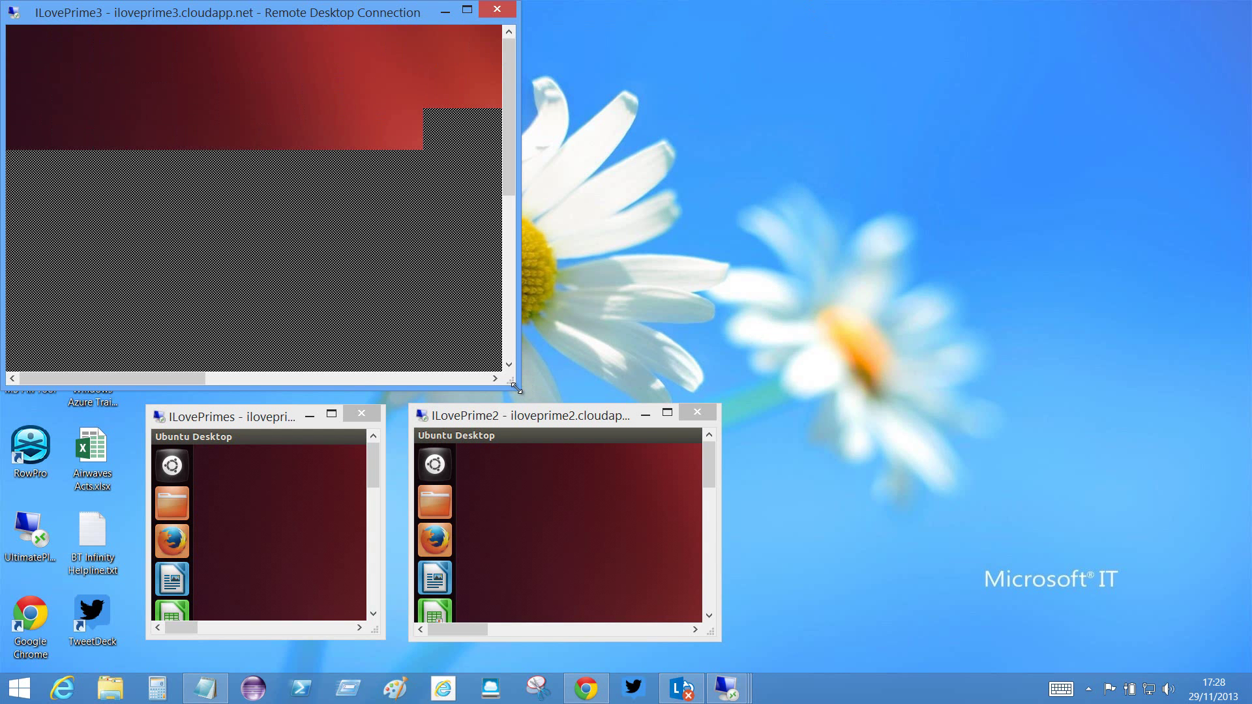
{"action": "left_click_drag", "start_coordinate": [515, 388], "coordinate": [386, 308]}
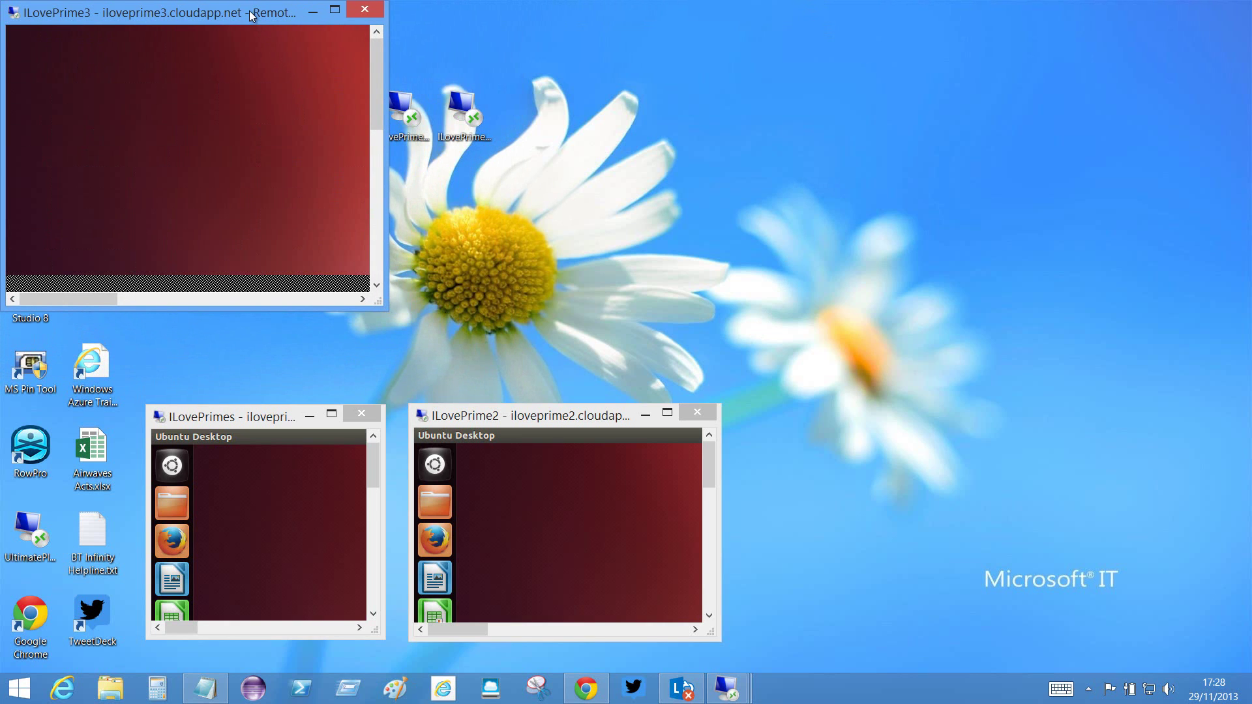
{"action": "left_click_drag", "start_coordinate": [252, 15], "coordinate": [1075, 360]}
- Line up ILovePrime2 and ILovePrimes beside ILovePrime3, enlarging both to match its size
{"action": "left_click_drag", "start_coordinate": [628, 415], "coordinate": [720, 359]}
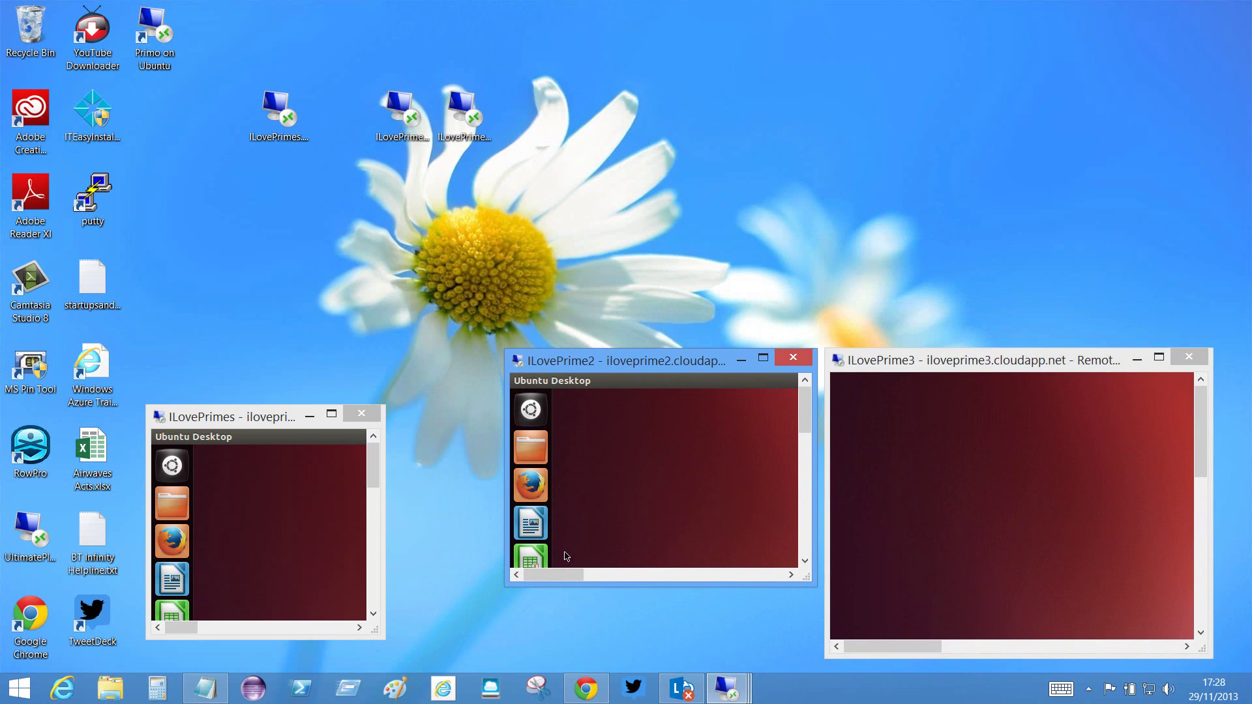
{"action": "left_click_drag", "start_coordinate": [506, 584], "coordinate": [460, 656]}
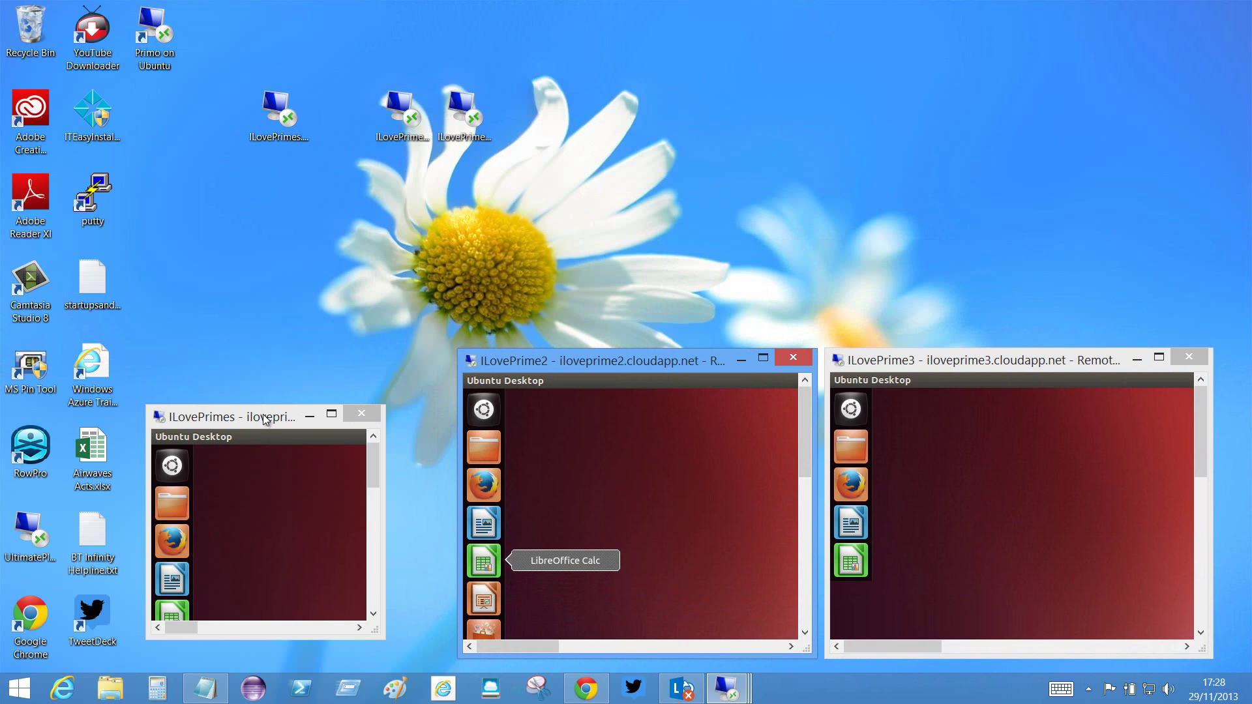
{"action": "left_click_drag", "start_coordinate": [262, 417], "coordinate": [333, 363]}
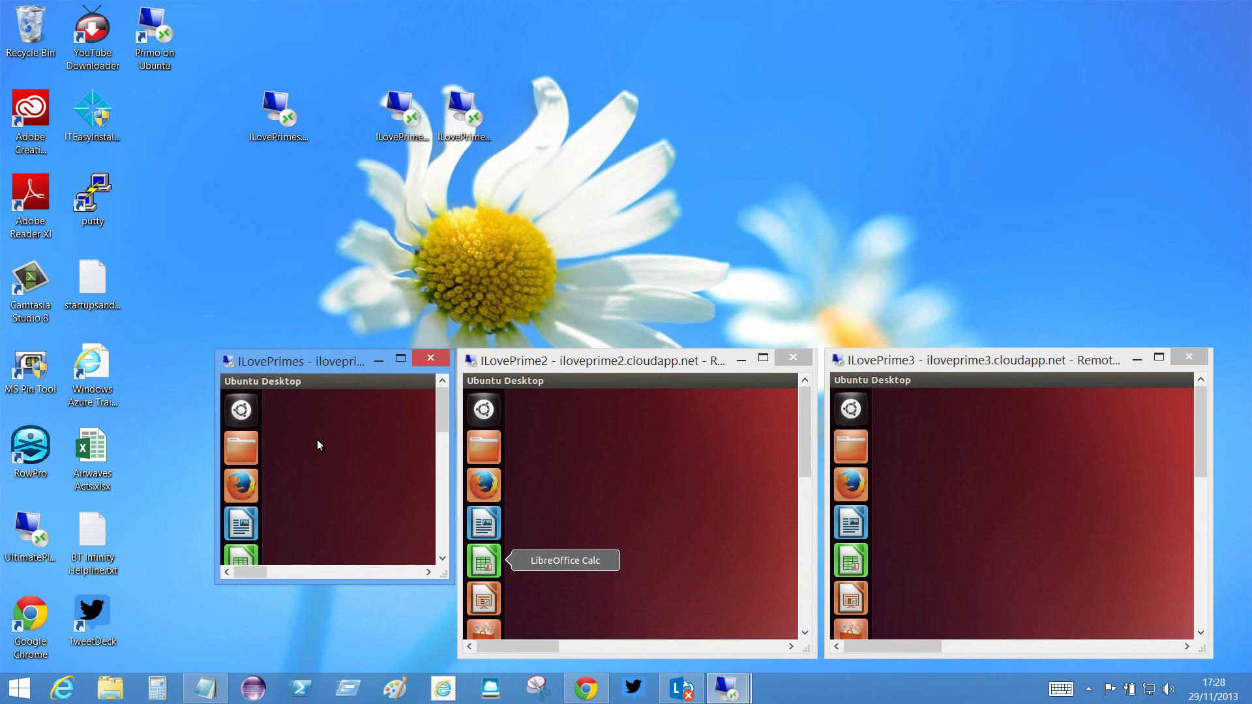
{"action": "left_click_drag", "start_coordinate": [213, 584], "coordinate": [147, 659]}
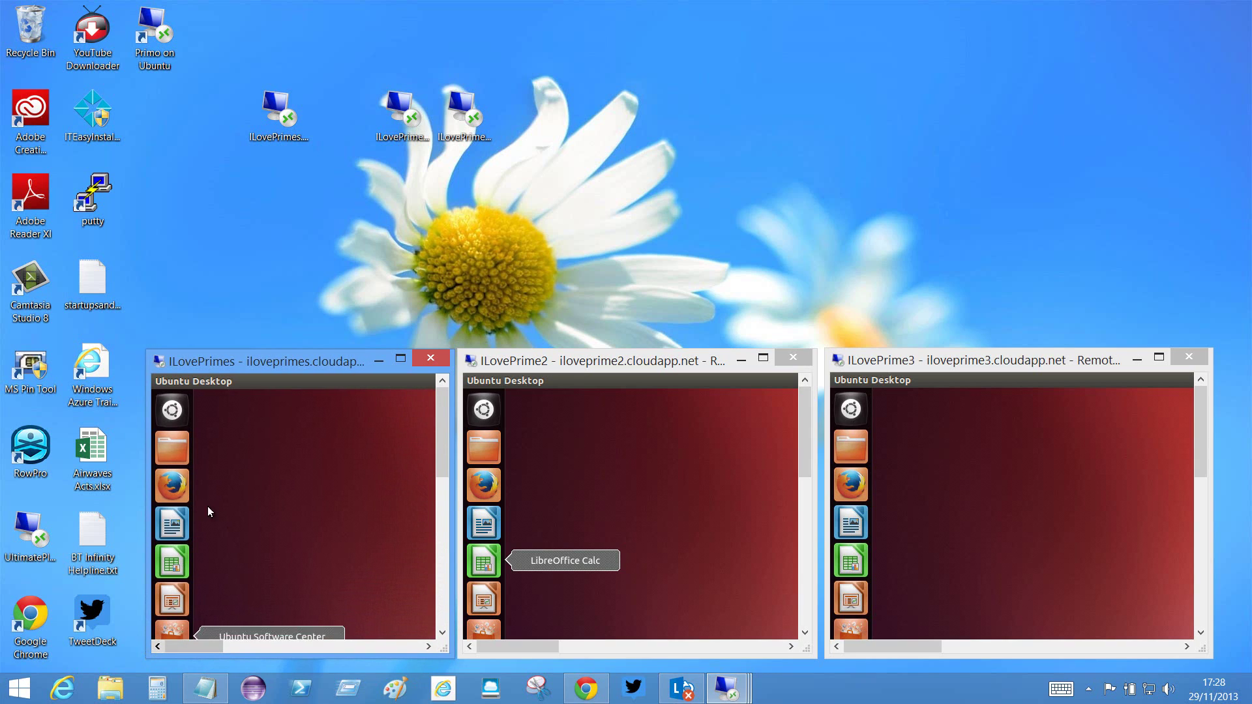